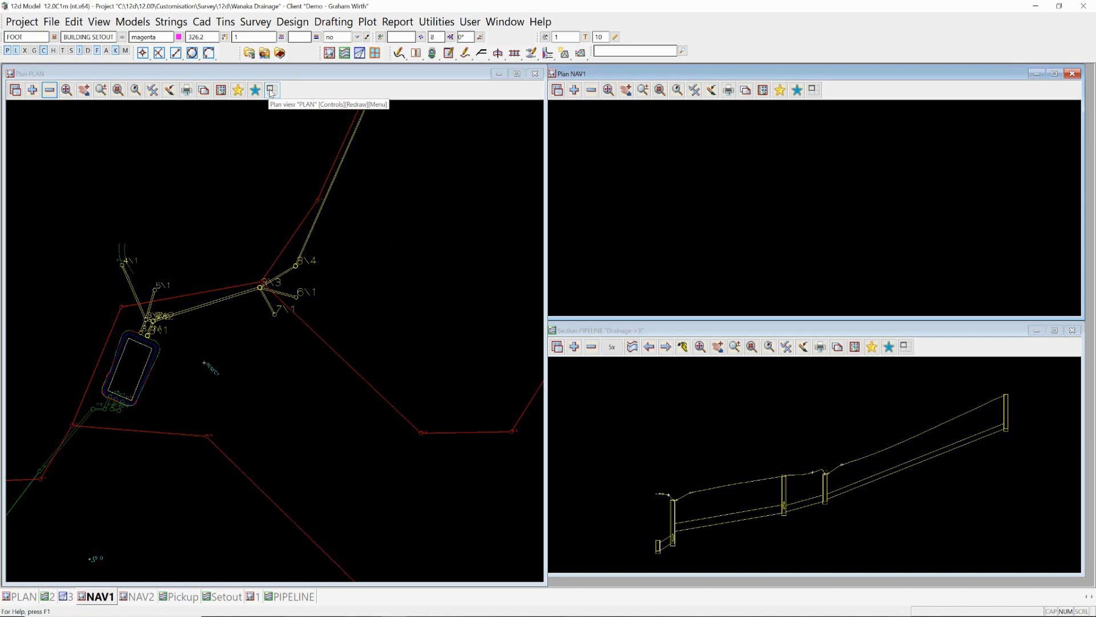
Open the window placement controls for the PLAN and NAV1 views and pull NAV1's left border slightly inward.
{"action": "left_click", "coordinate": [272, 92]}
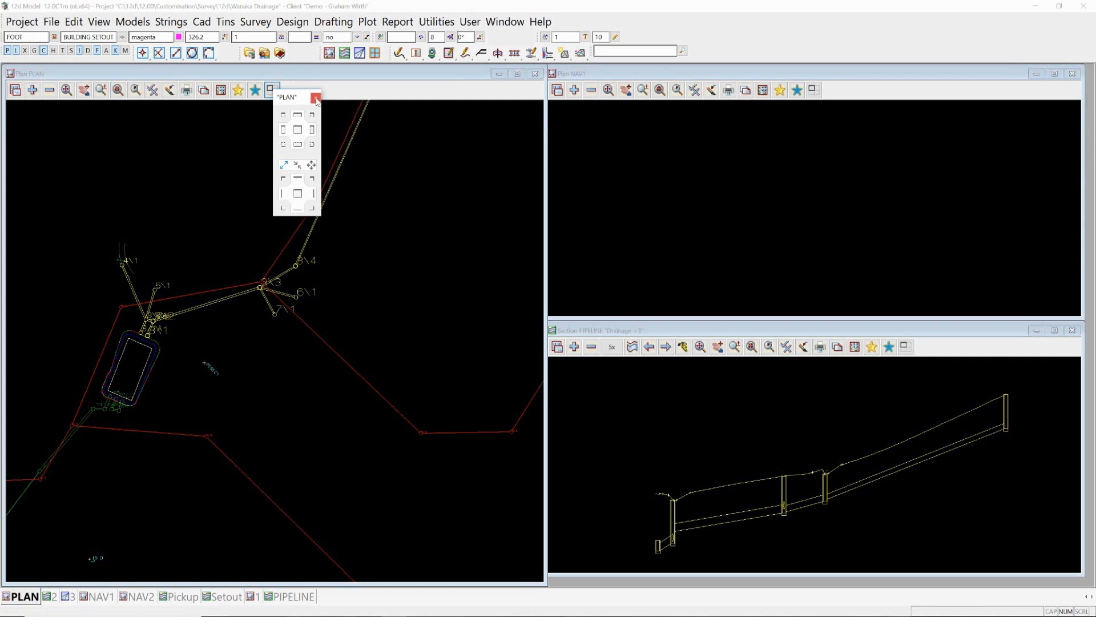
{"action": "left_click_drag", "start_coordinate": [293, 98], "coordinate": [337, 108]}
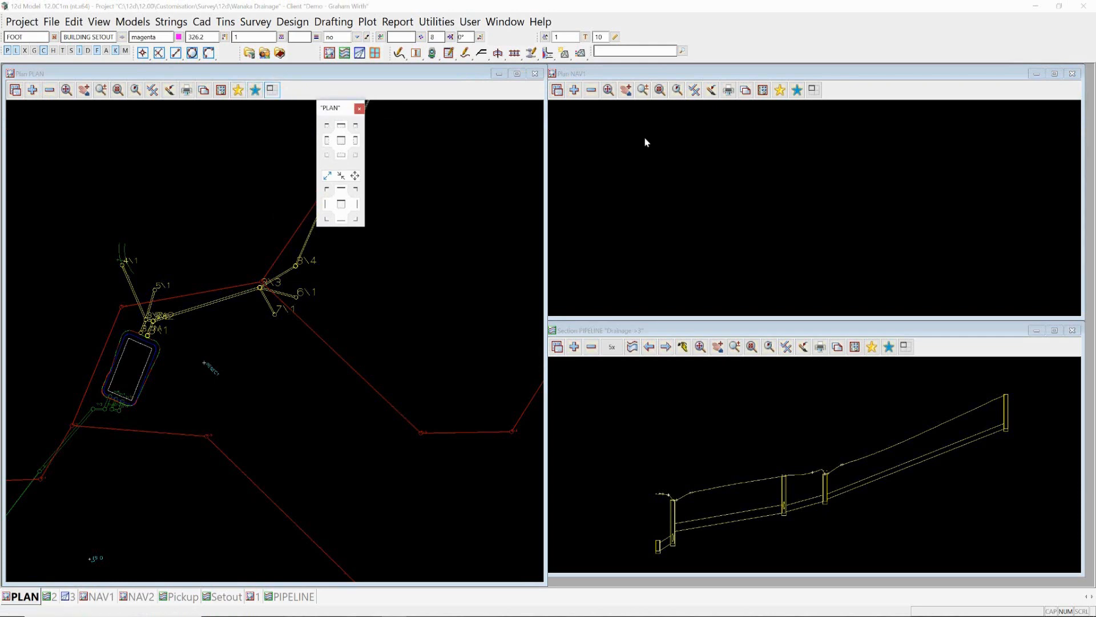
{"action": "left_click", "coordinate": [816, 90]}
{"action": "left_click", "coordinate": [864, 102]}
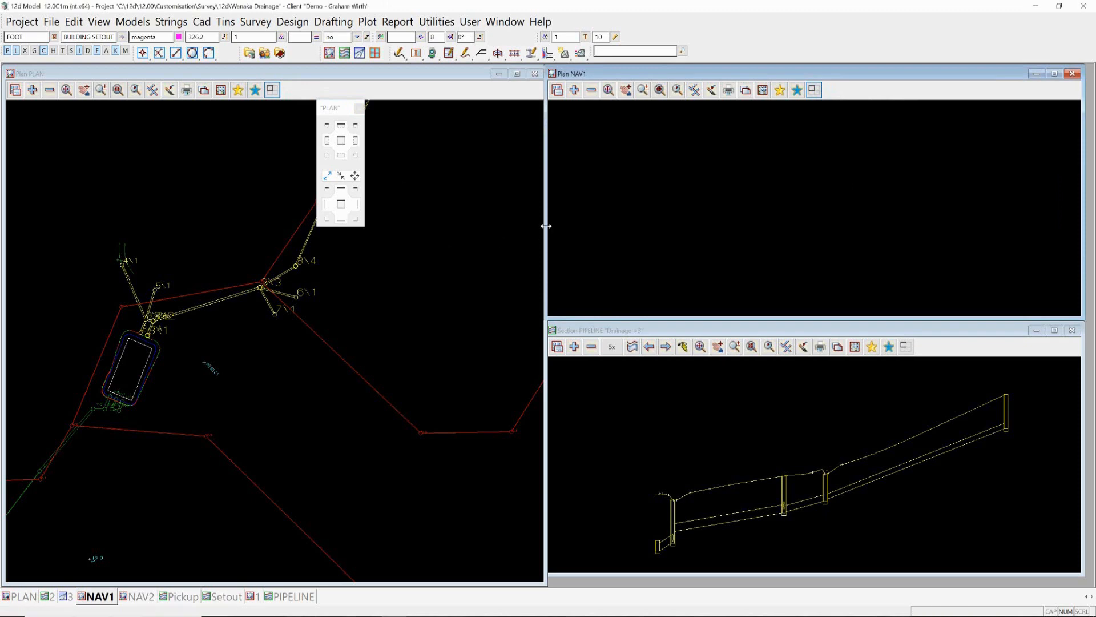
{"action": "mouse_move", "coordinate": [546, 225]}
{"action": "left_mouse_down"}
{"action": "mouse_move", "coordinate": [524, 225]}
{"action": "mouse_move", "coordinate": [594, 227]}
{"action": "mouse_move", "coordinate": [548, 227]}
{"action": "left_mouse_up"}
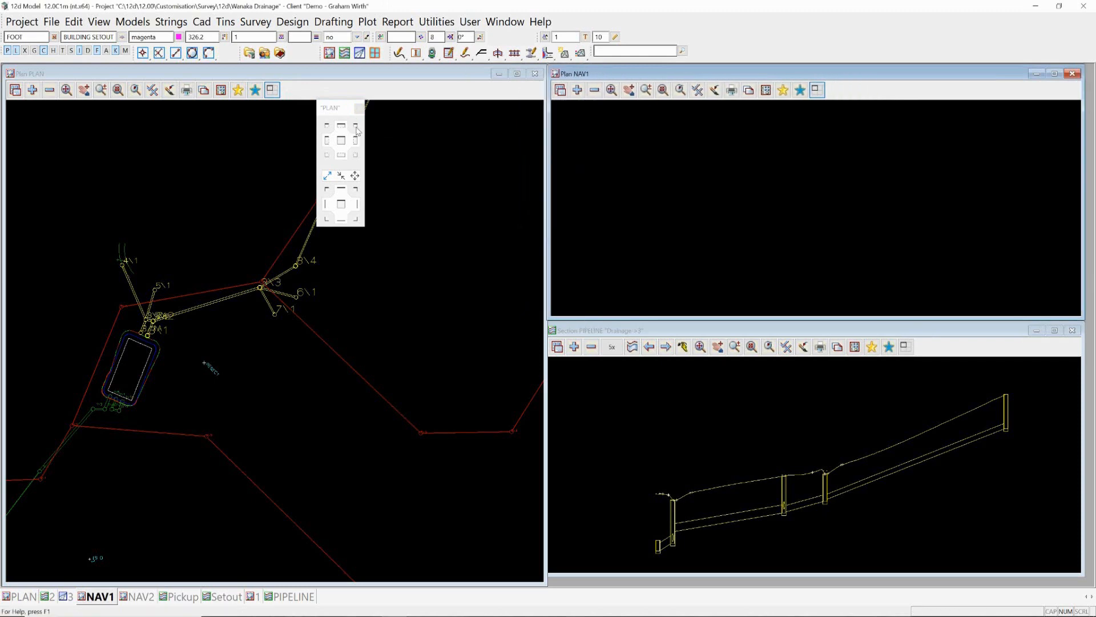
Fit the PLAN view to the upper-left quarter of the workspace and extend its bottom edge downward in small increments.
{"action": "left_click", "coordinate": [327, 125]}
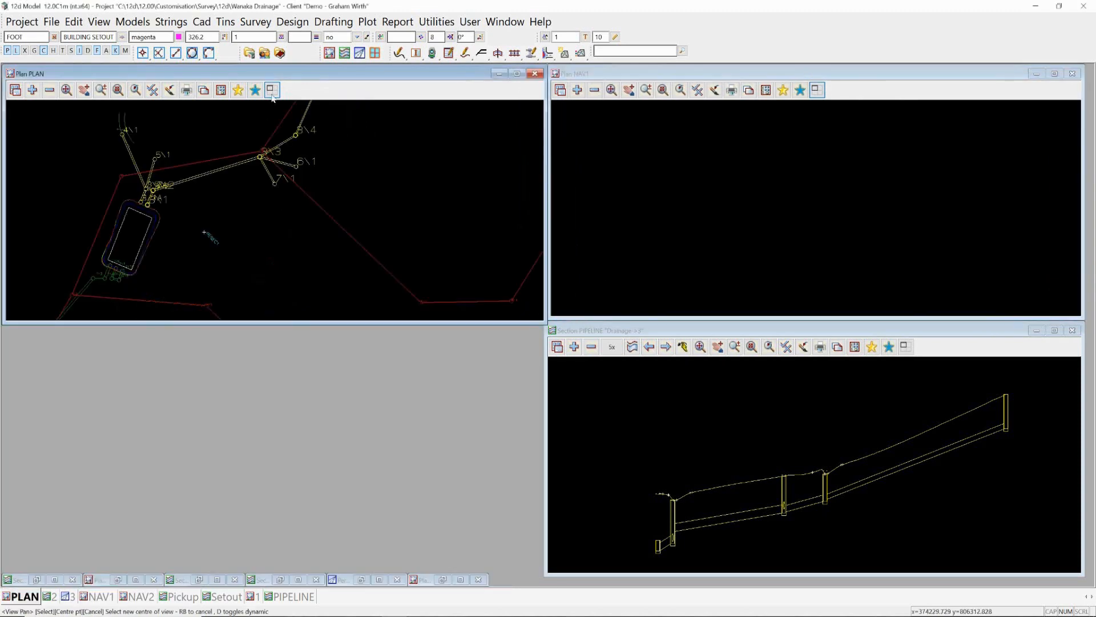
{"action": "left_click", "coordinate": [271, 90]}
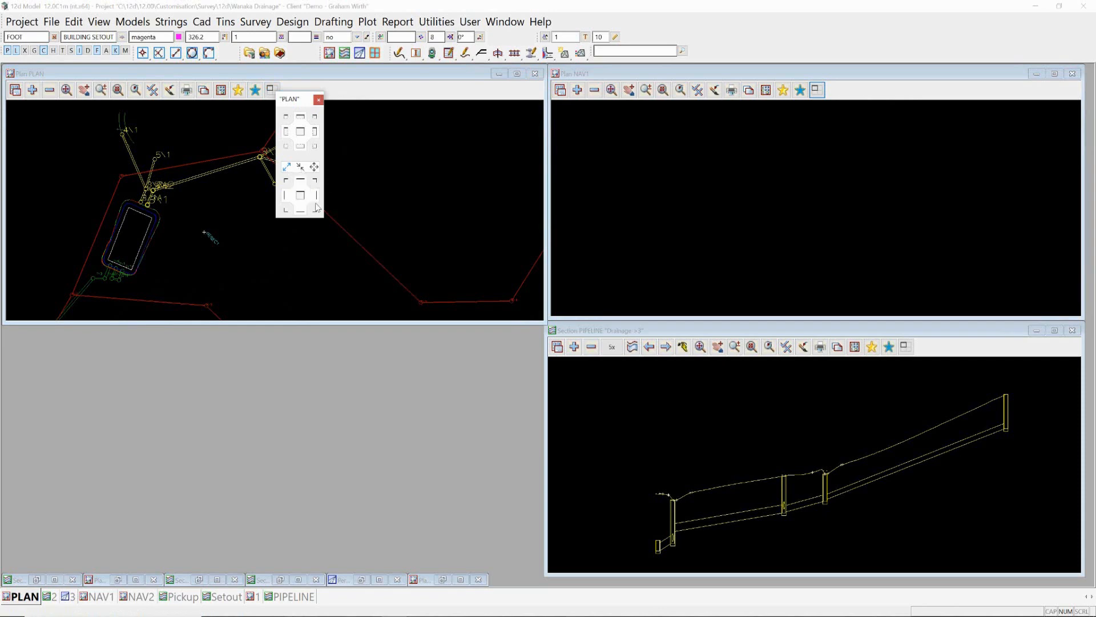
{"action": "left_click", "coordinate": [314, 166]}
{"action": "left_click", "coordinate": [300, 212]}
{"action": "left_click", "coordinate": [301, 212]}
{"action": "left_click", "coordinate": [301, 212]}
{"action": "left_click", "coordinate": [301, 213]}
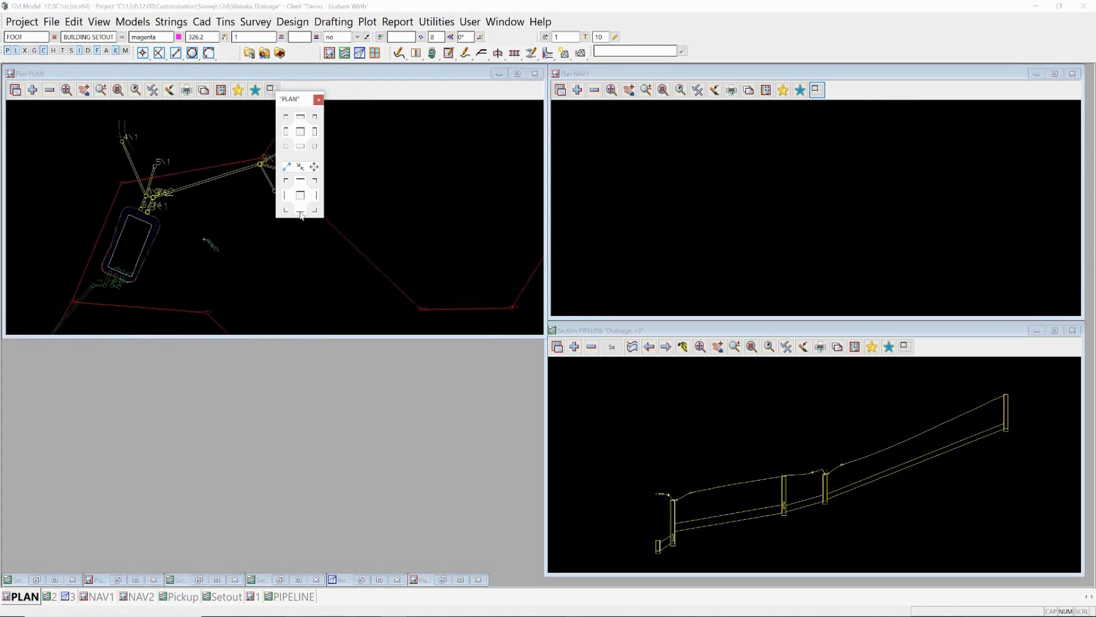
{"action": "left_click", "coordinate": [300, 212]}
{"action": "left_click", "coordinate": [301, 213]}
{"action": "left_click", "coordinate": [301, 213]}
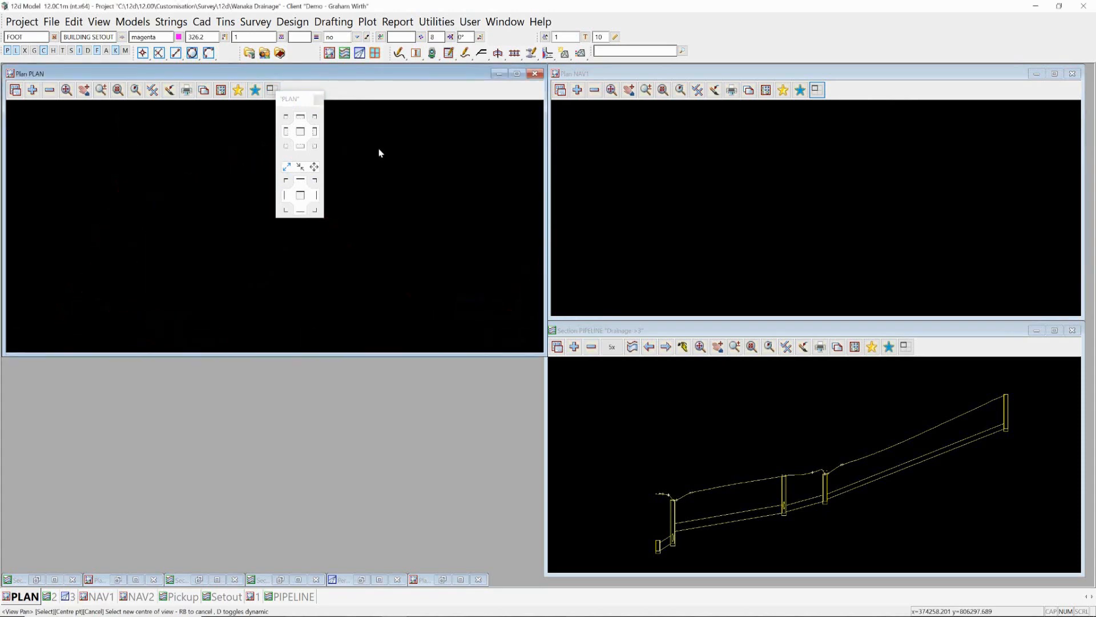
Place the PLAN view across the bottom half of the workspace and return it to the full-height left half.
{"action": "left_click", "coordinate": [303, 150]}
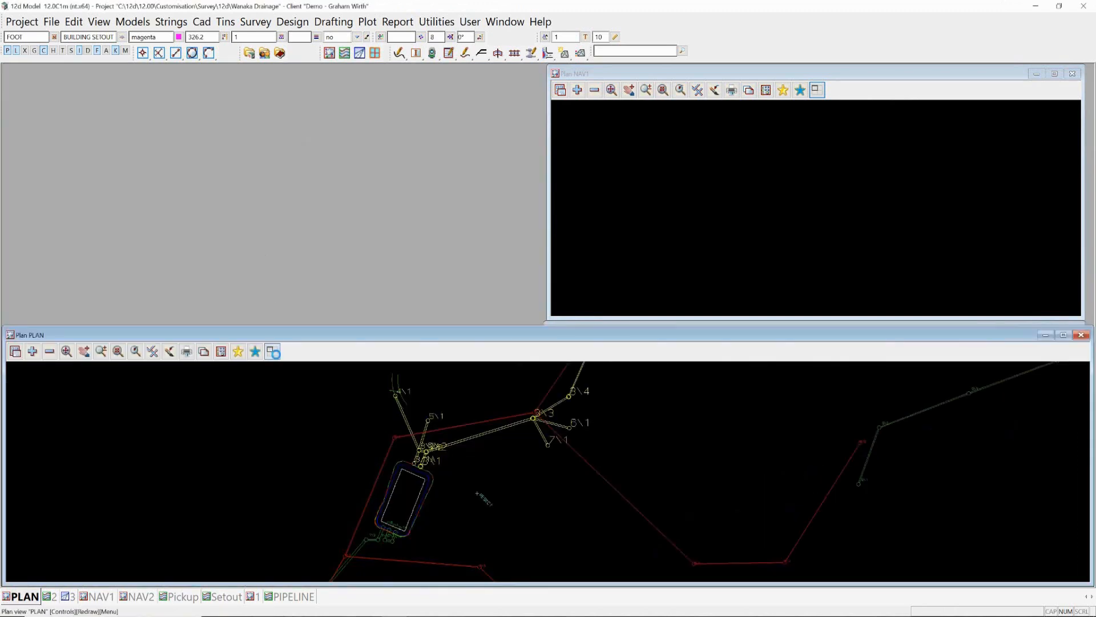
{"action": "left_click", "coordinate": [275, 353]}
{"action": "left_click", "coordinate": [290, 397]}
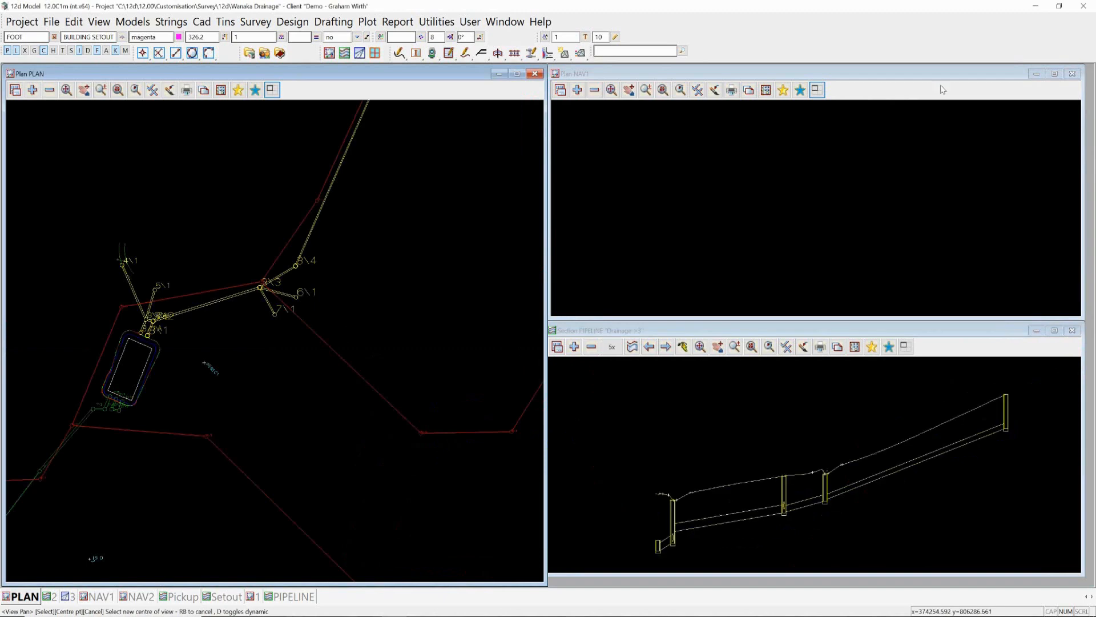
{"action": "left_click", "coordinate": [817, 89]}
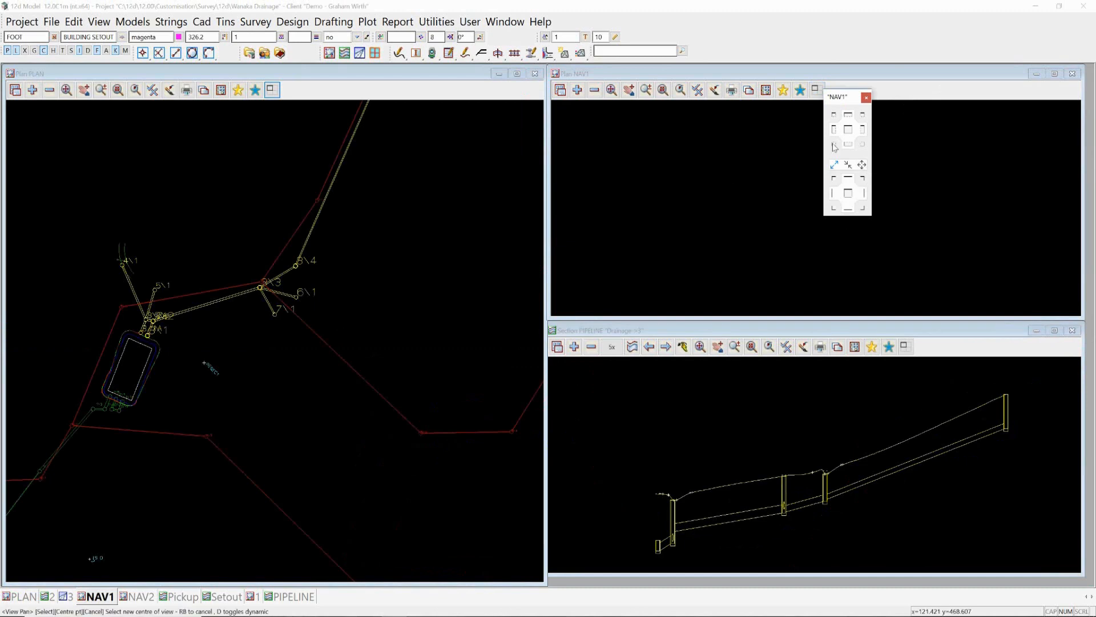
{"action": "left_click", "coordinate": [866, 98]}
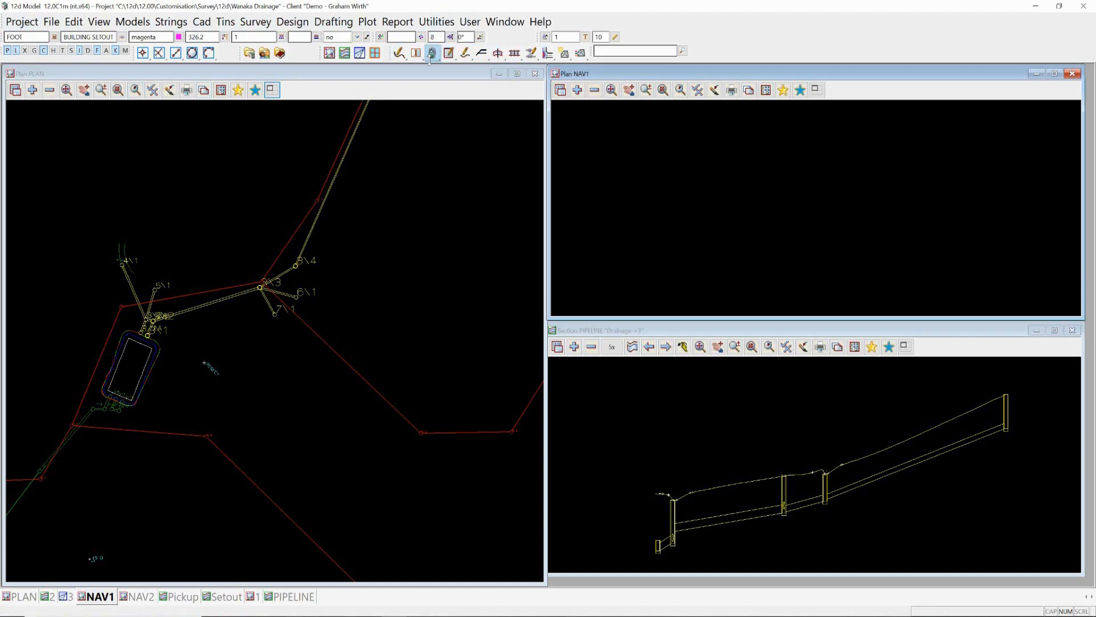
Open the env.4d environment variables editor and display the GUI Sizing settings for menu, toolbar and view button scaling.
{"action": "left_click", "coordinate": [33, 23]}
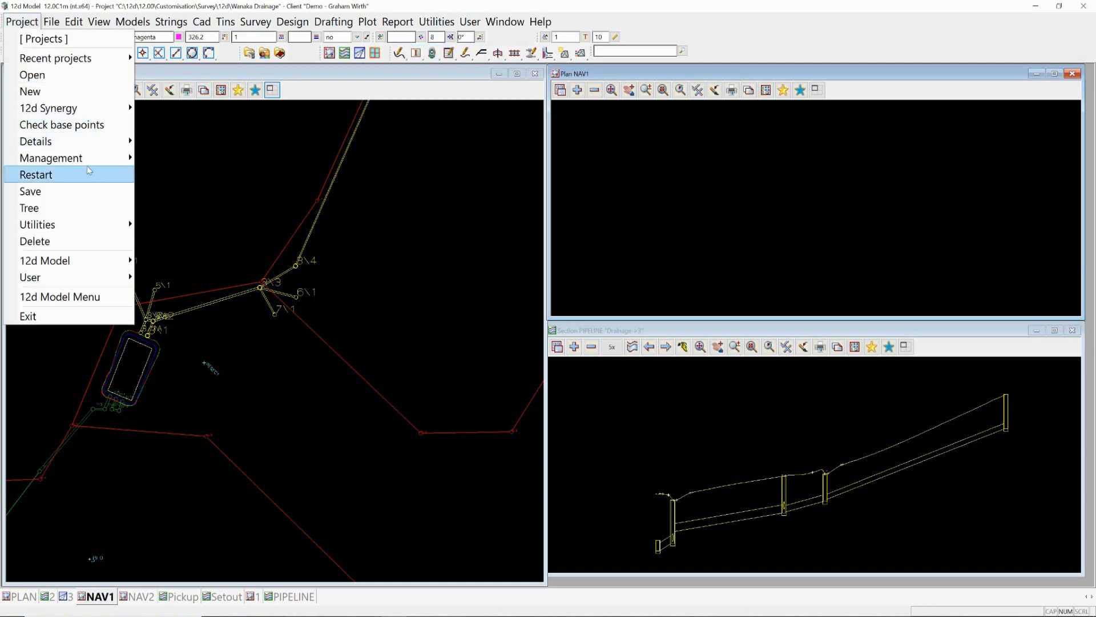
{"action": "mouse_move", "coordinate": [90, 169]}
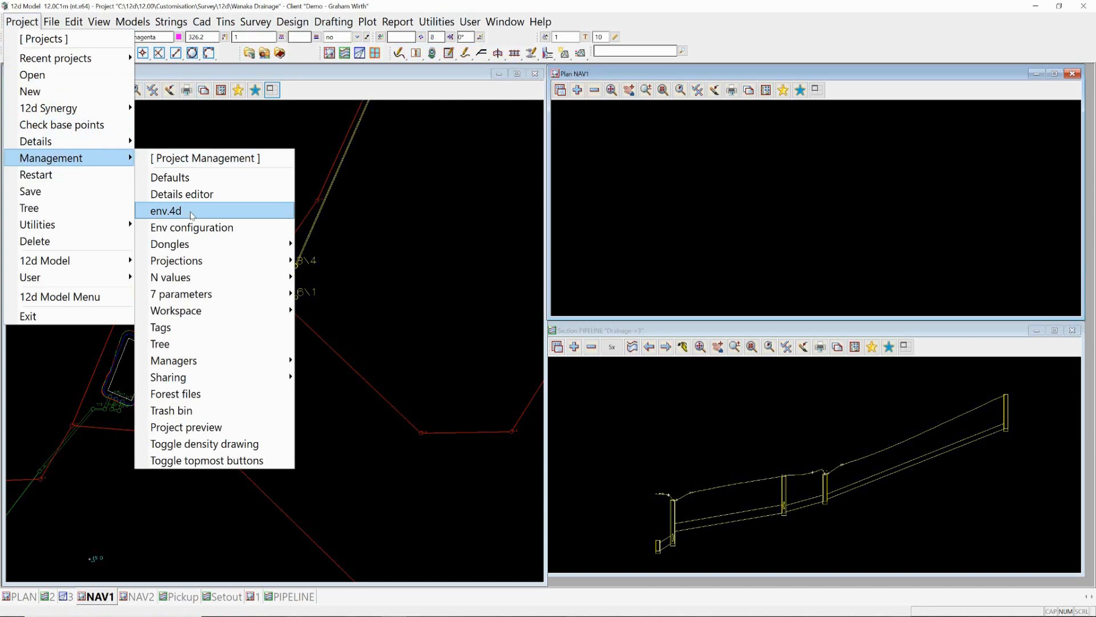
{"action": "left_click", "coordinate": [192, 216]}
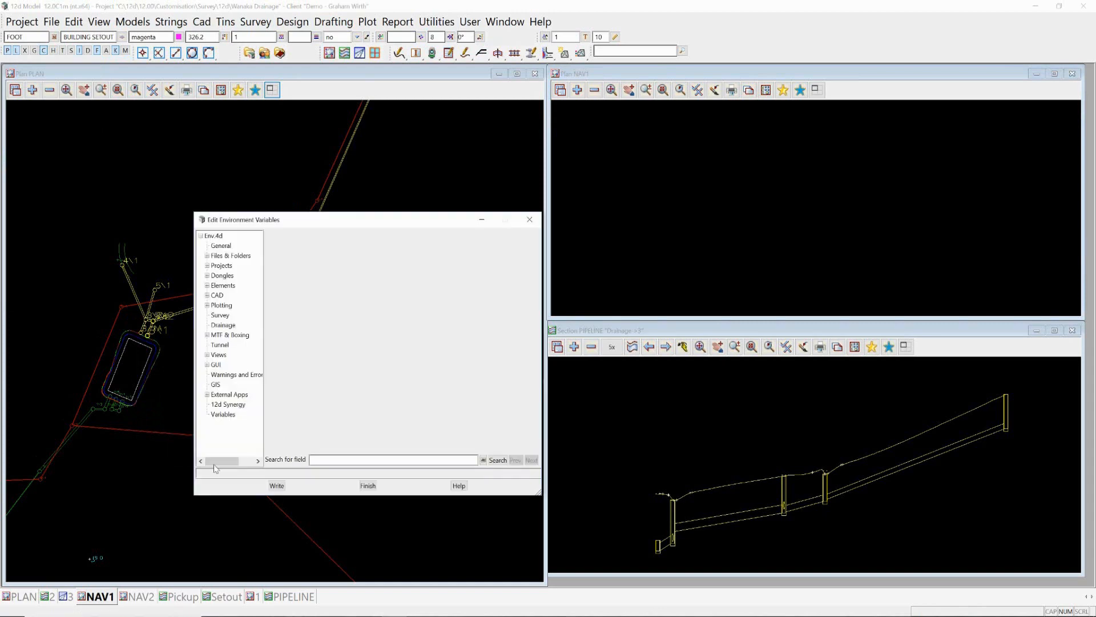
{"action": "left_click_drag", "start_coordinate": [345, 220], "coordinate": [324, 128]}
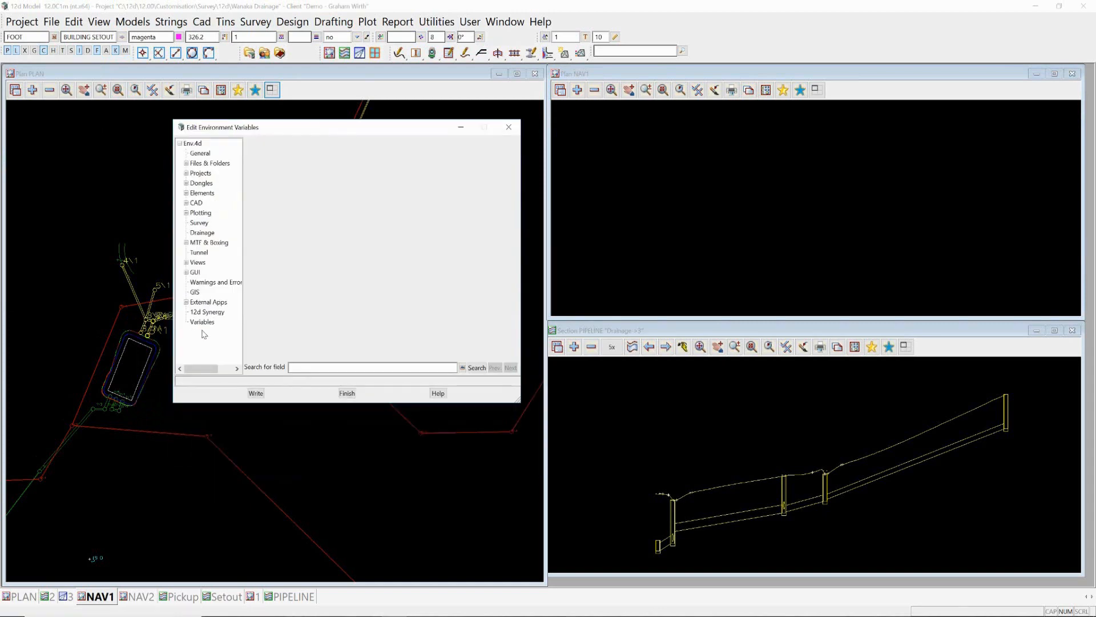
{"action": "left_click", "coordinate": [185, 272]}
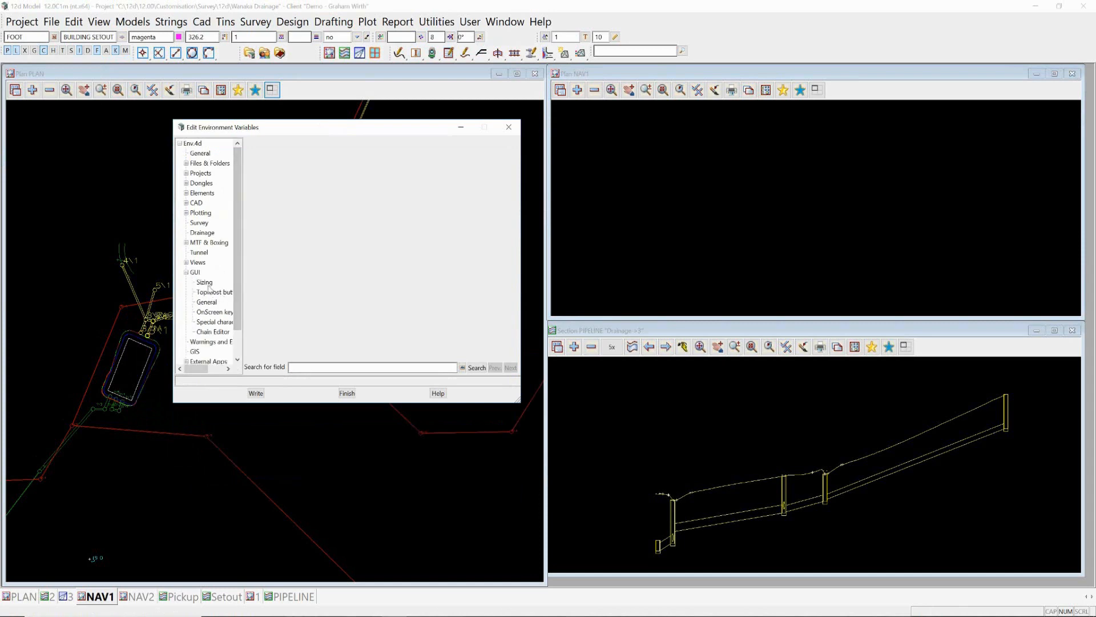
{"action": "left_click", "coordinate": [204, 282]}
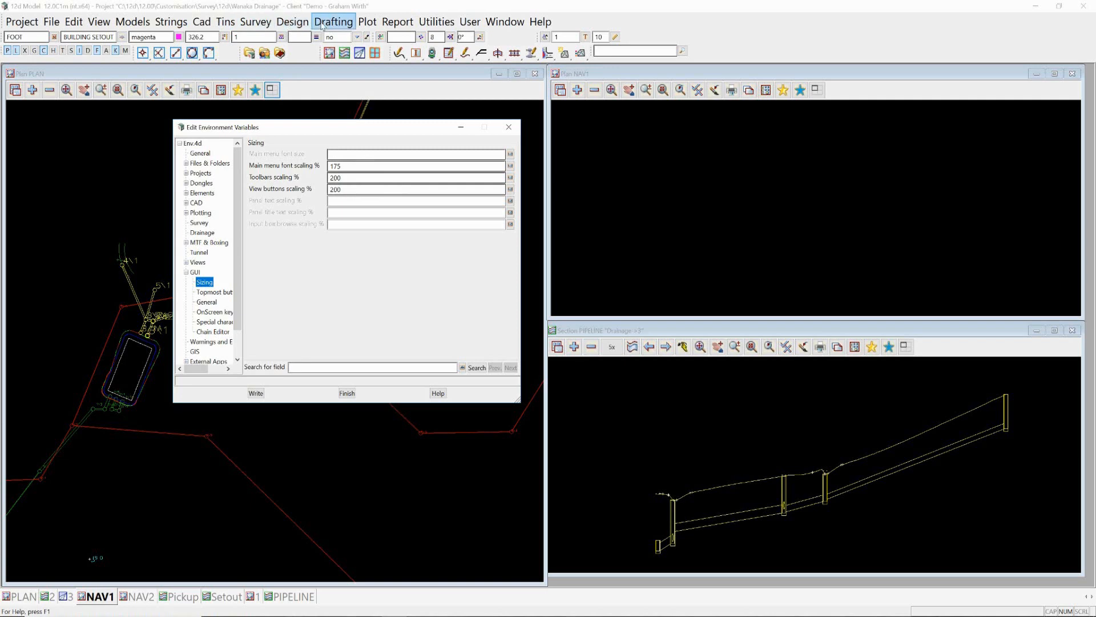
{"action": "left_click", "coordinate": [255, 21]}
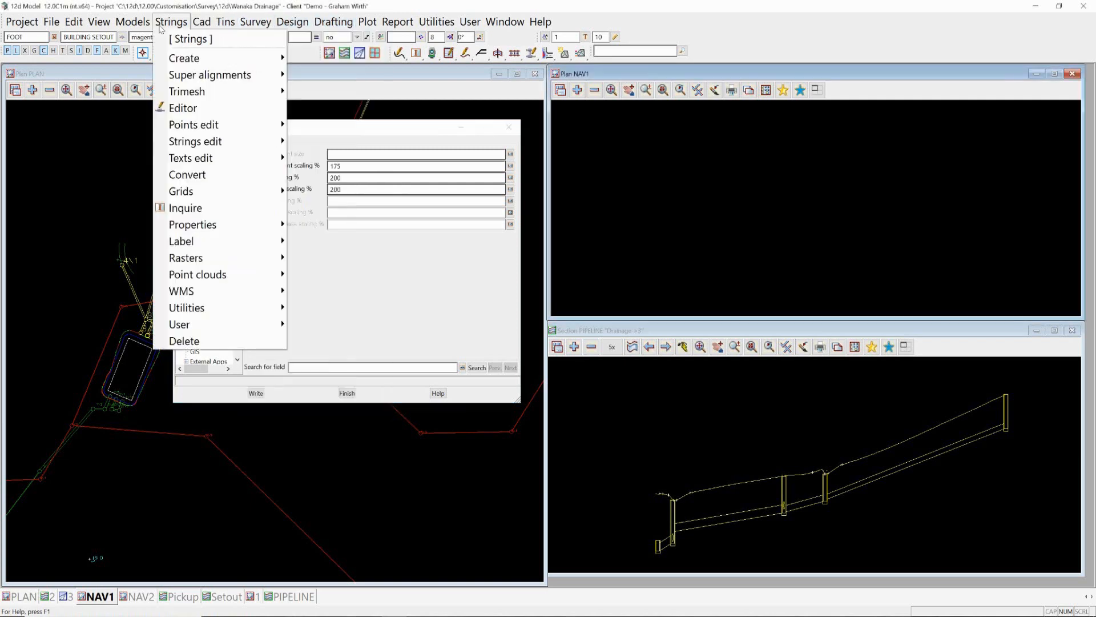
{"action": "left_click", "coordinate": [116, 131]}
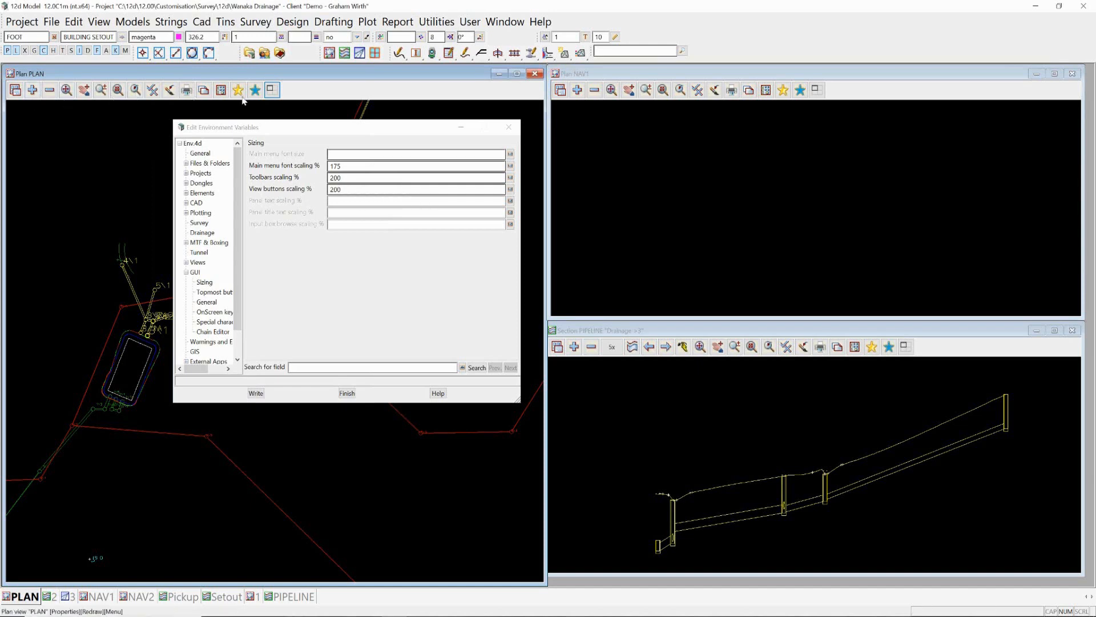
{"action": "left_click", "coordinate": [702, 92]}
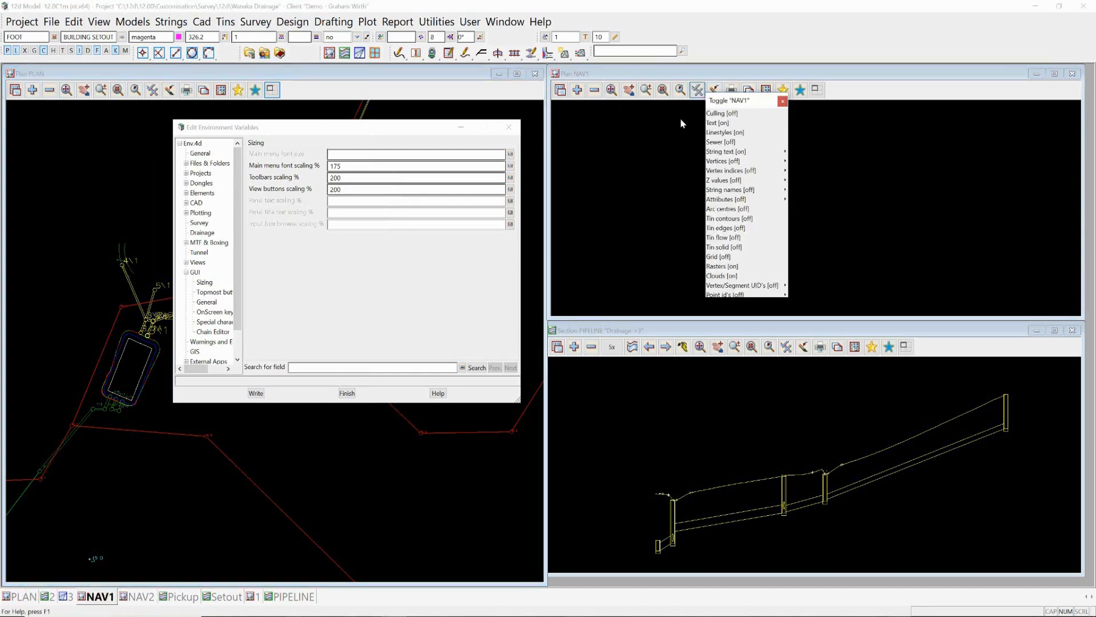
{"action": "left_click", "coordinate": [783, 102]}
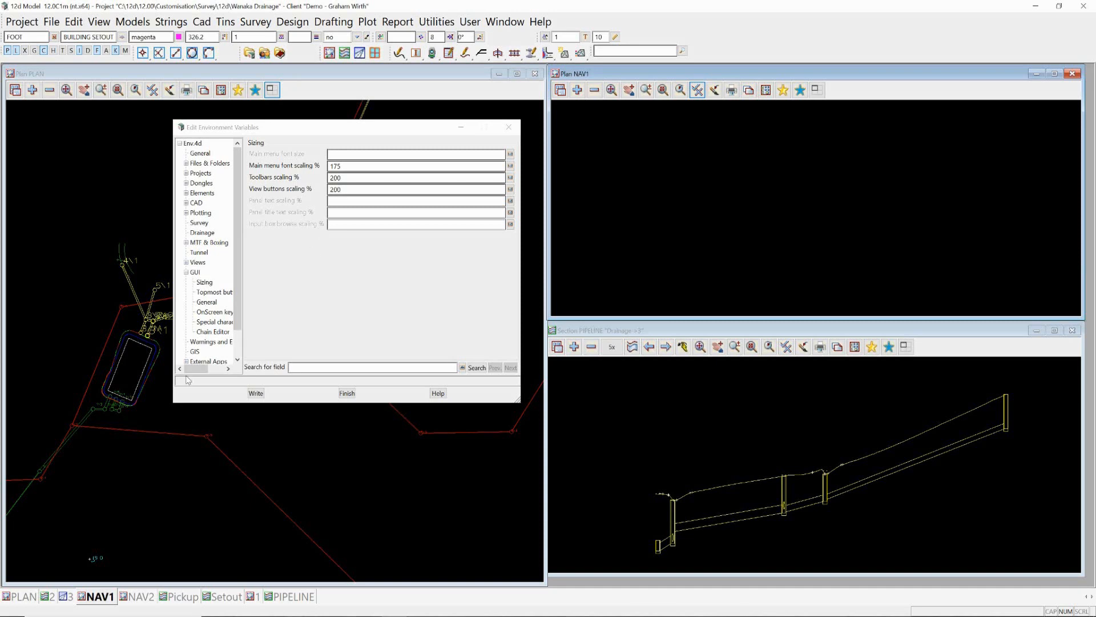
Review the folder options for writing the env.4d setup file and close the environment variables editor.
{"action": "left_click", "coordinate": [257, 393]}
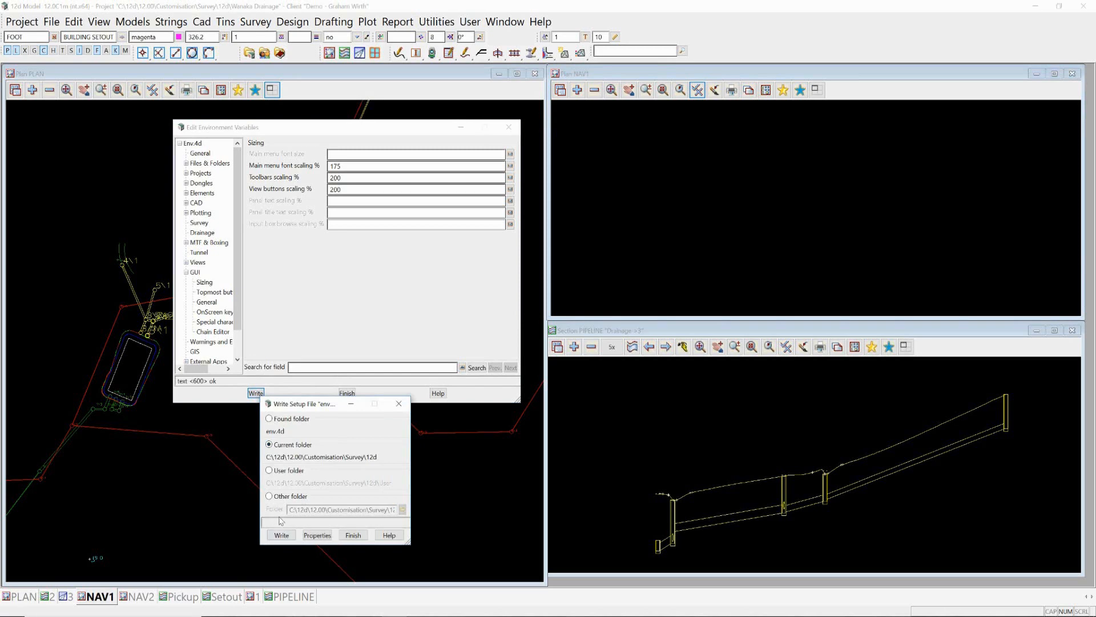
{"action": "left_click", "coordinate": [363, 535]}
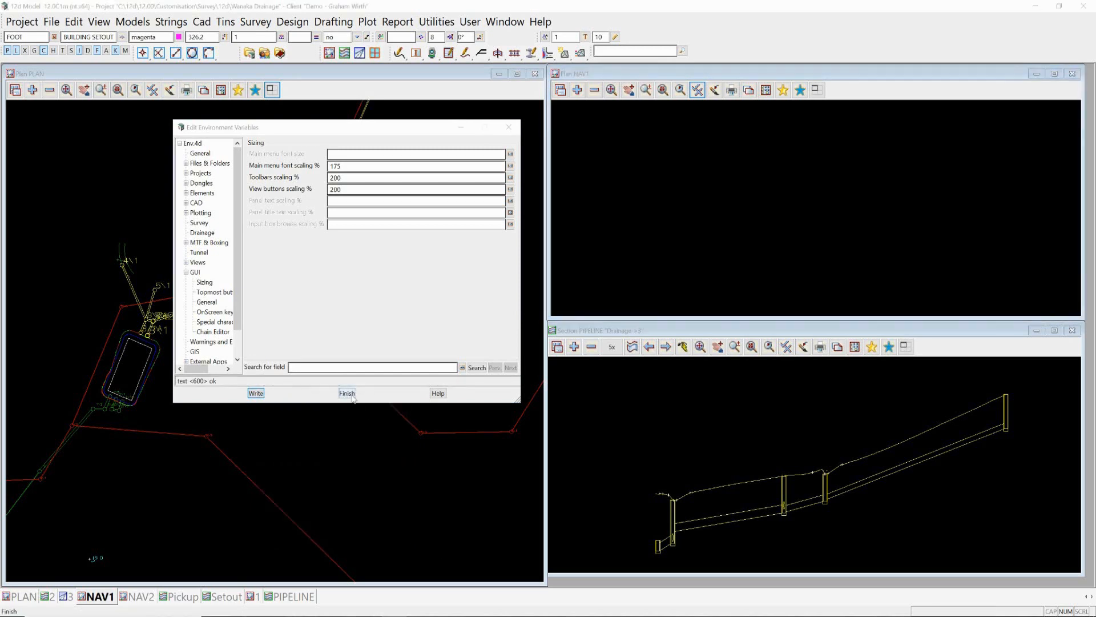
{"action": "left_click", "coordinate": [20, 23]}
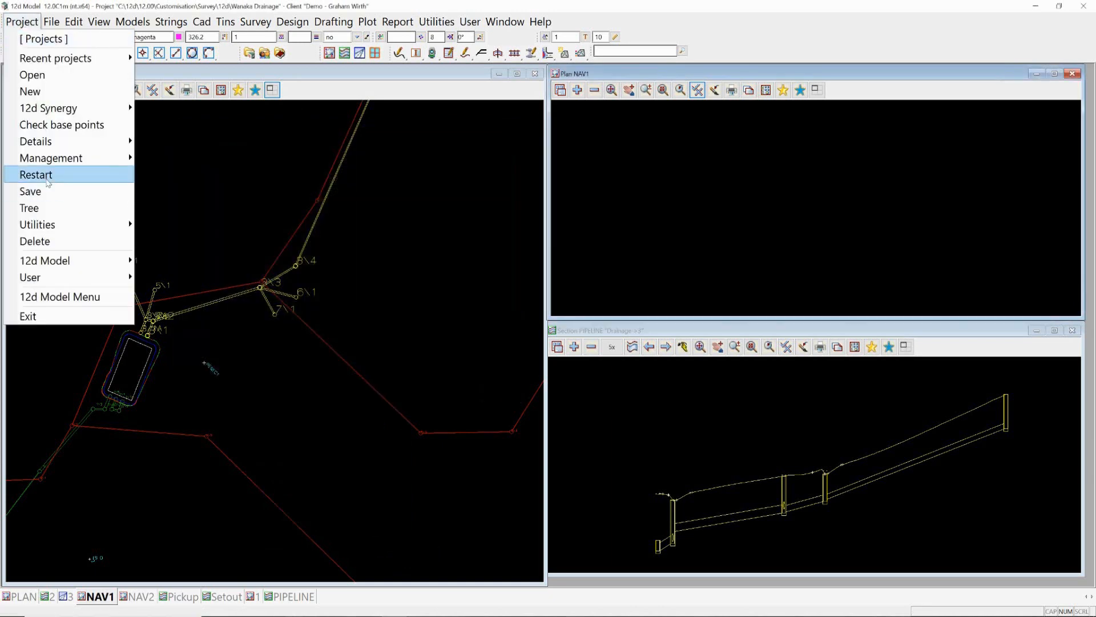
{"action": "left_click", "coordinate": [288, 181]}
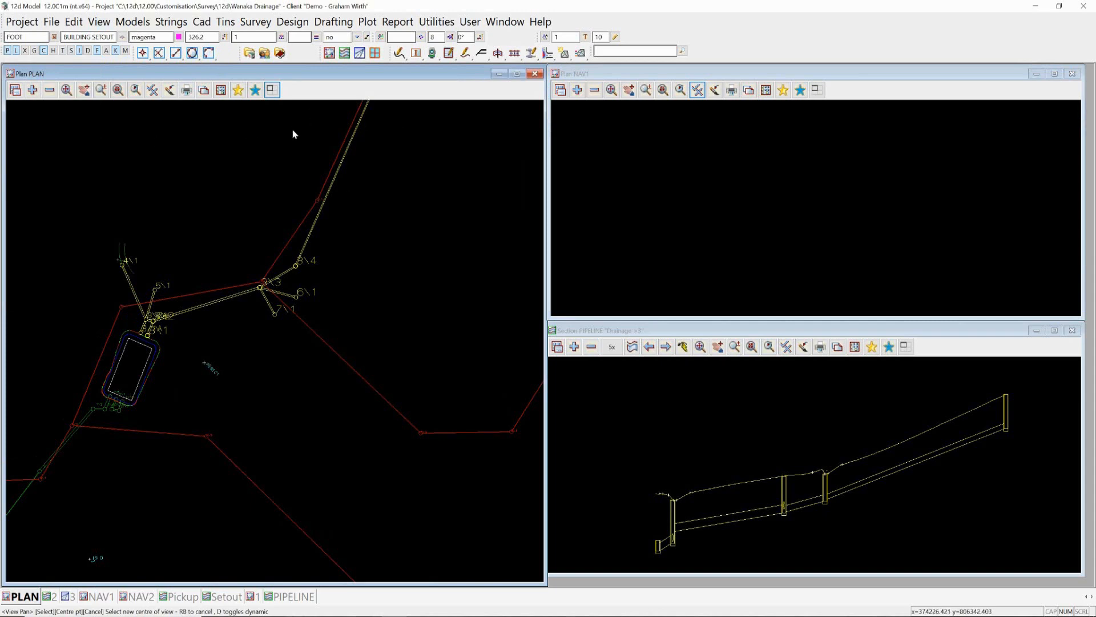
{"action": "left_click", "coordinate": [271, 90]}
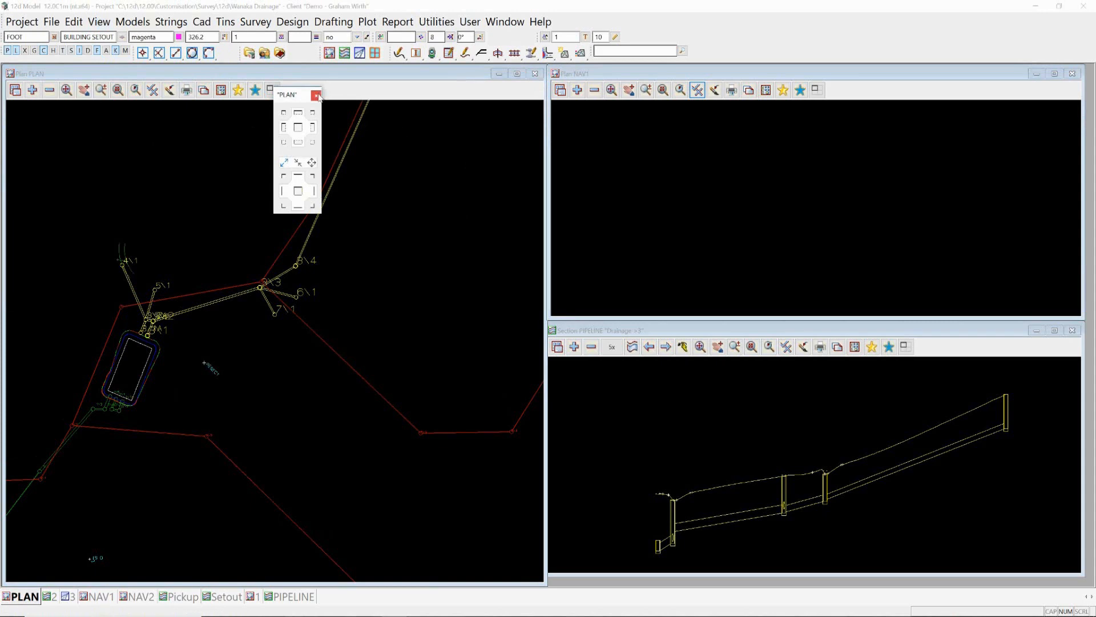
{"action": "left_click", "coordinate": [316, 96]}
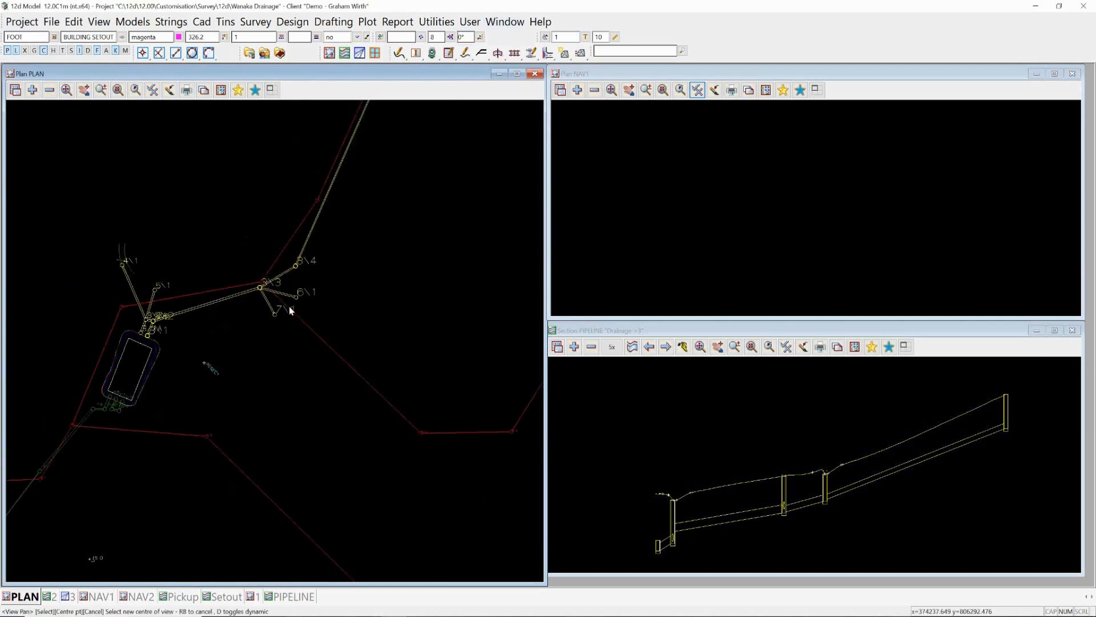
Use String Inquire on the red sewer string south of the pond outline in the PLAN view and finish the inquiry.
{"action": "scroll", "coordinate": [289, 306], "scroll_direction": "up", "scroll_amount": 1}
{"action": "scroll", "coordinate": [289, 306], "scroll_direction": "down", "scroll_amount": 1}
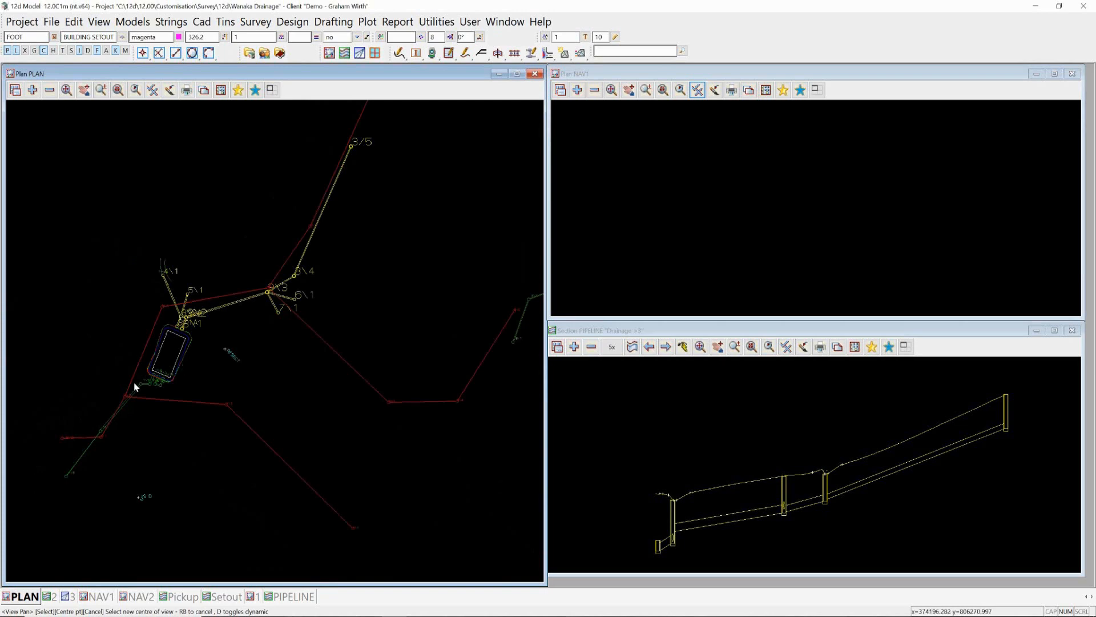
{"action": "right_click", "coordinate": [430, 539]}
{"action": "middle_click", "coordinate": [333, 431]}
{"action": "left_click", "coordinate": [272, 295]}
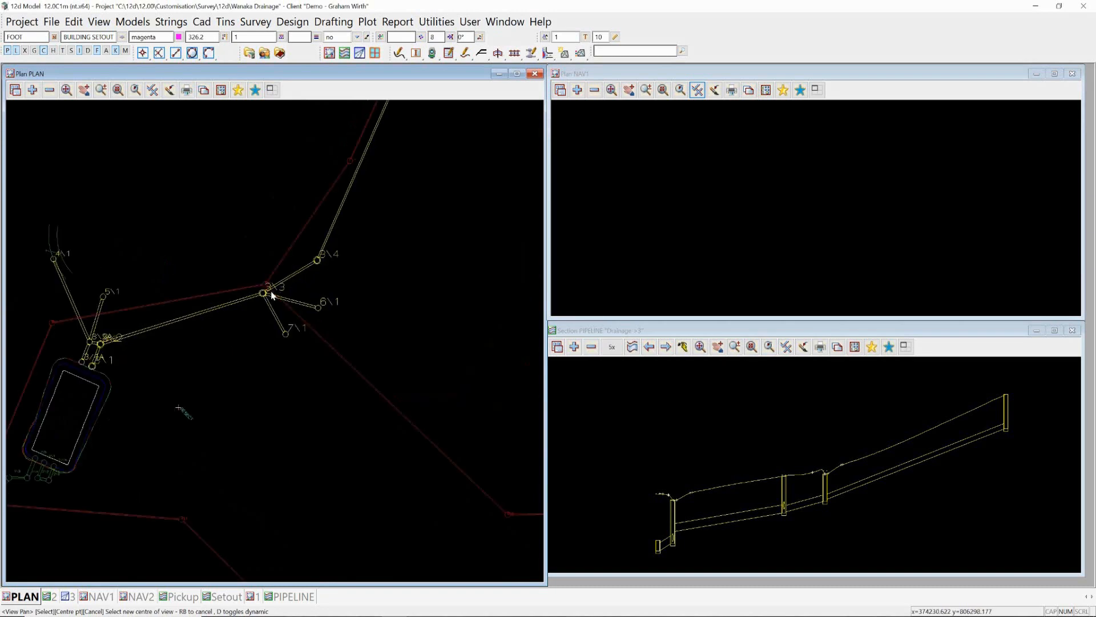
{"action": "scroll", "coordinate": [272, 295], "scroll_direction": "down", "scroll_amount": 1}
{"action": "key", "text": "F2"}
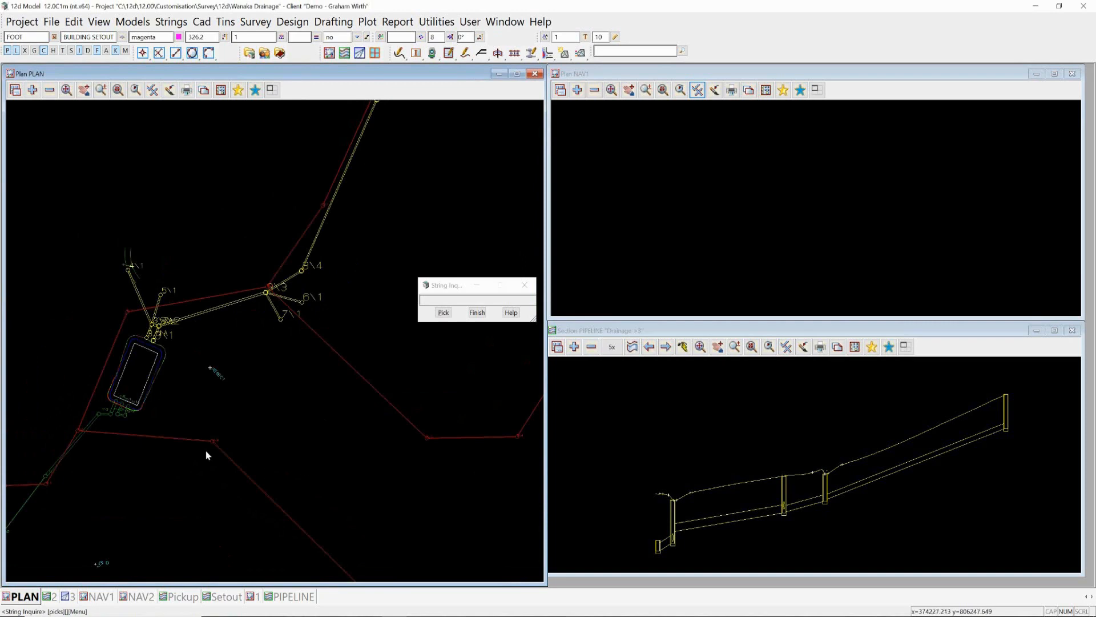
{"action": "left_click", "coordinate": [211, 444]}
{"action": "middle_click", "coordinate": [211, 444]}
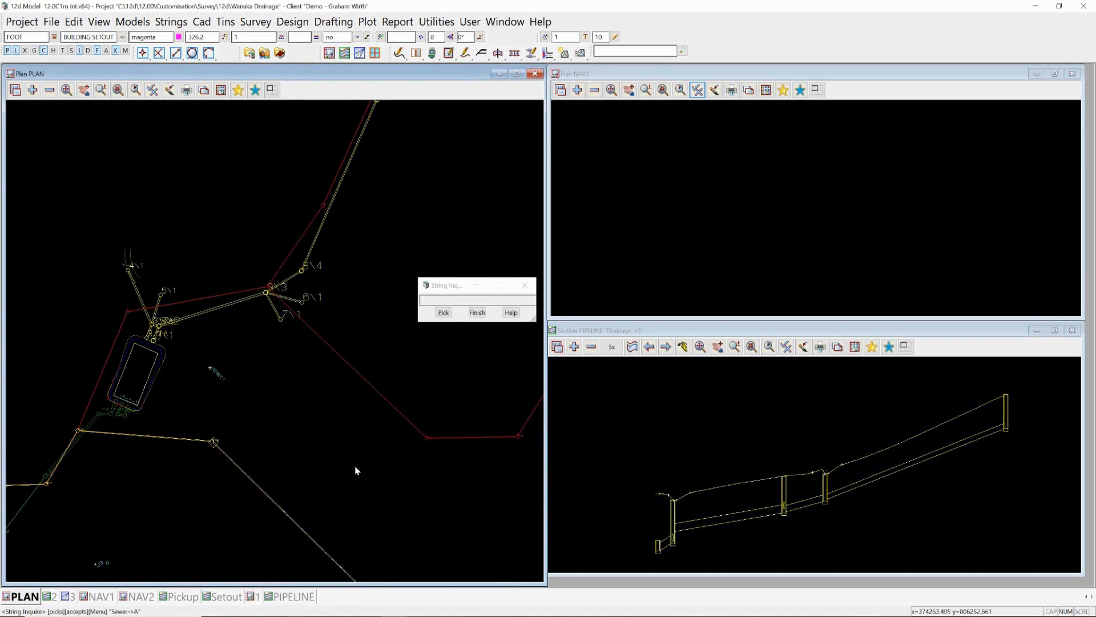
{"action": "left_click", "coordinate": [477, 312]}
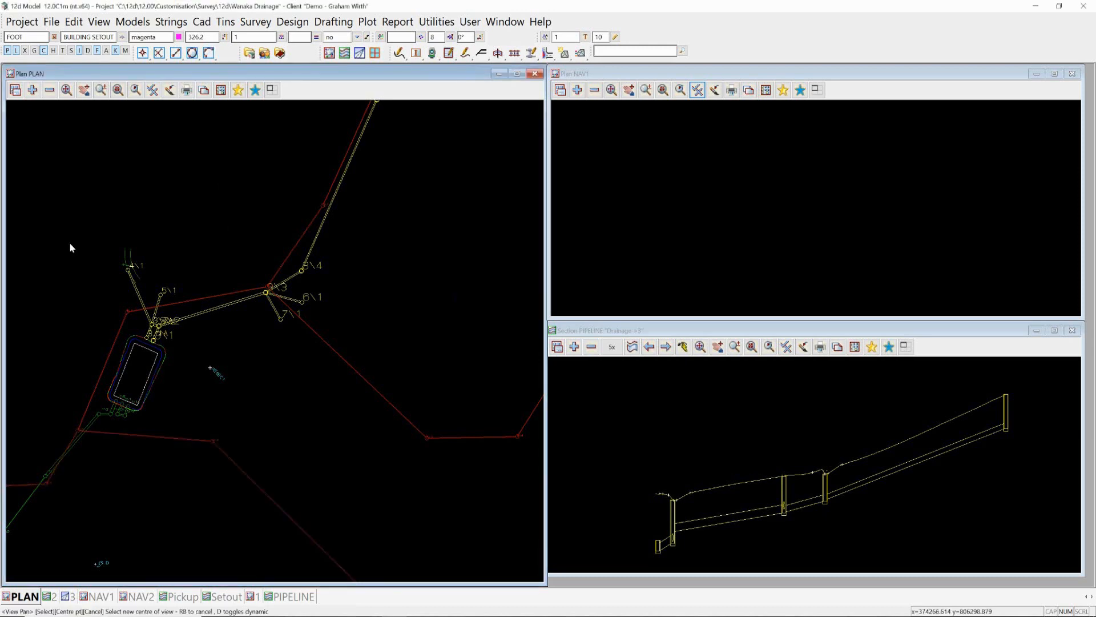
{"action": "scroll", "coordinate": [246, 297], "scroll_direction": "up", "scroll_amount": 3}
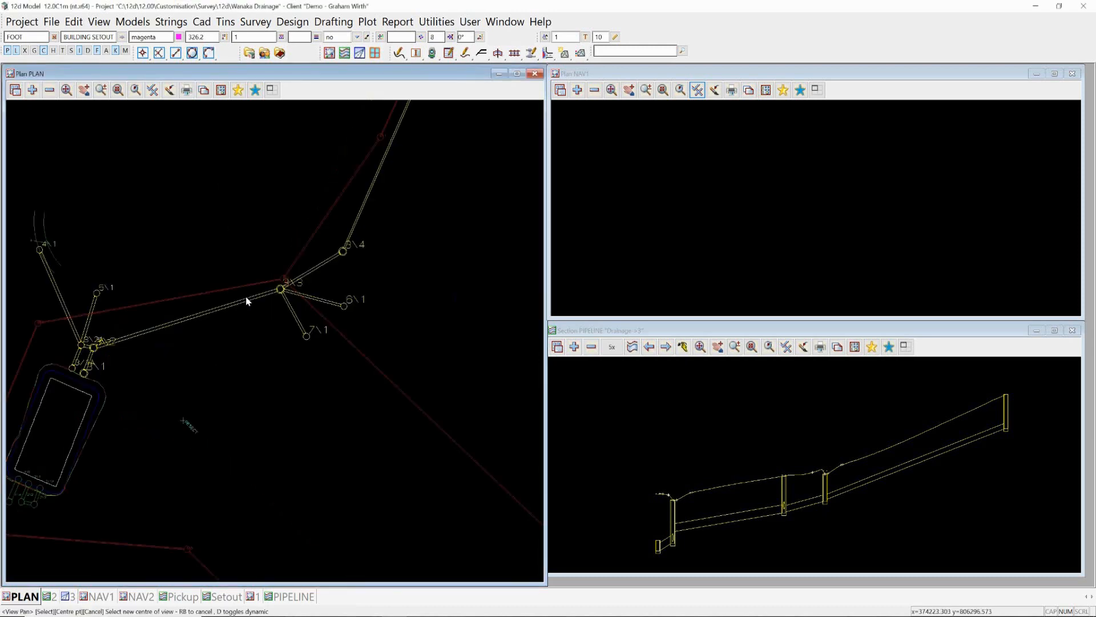
{"action": "scroll", "coordinate": [247, 299], "scroll_direction": "up", "scroll_amount": 3}
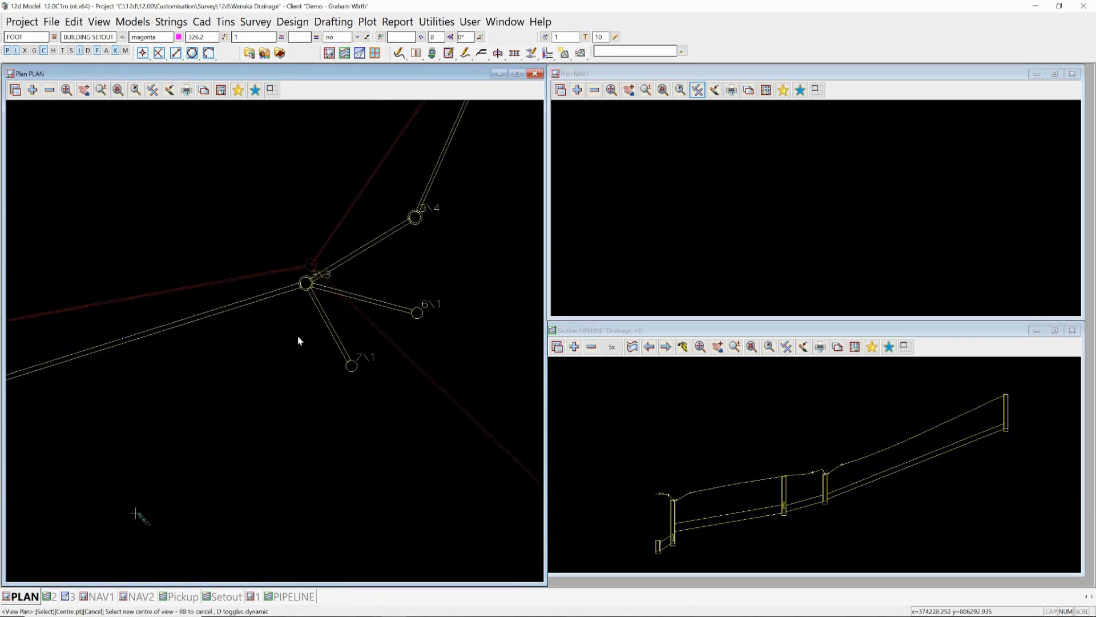
Open the red sewer string south of the pond in the String Editor and move the Drainage Edit options clear of the strings.
{"action": "scroll", "coordinate": [297, 339], "scroll_direction": "down", "scroll_amount": 3}
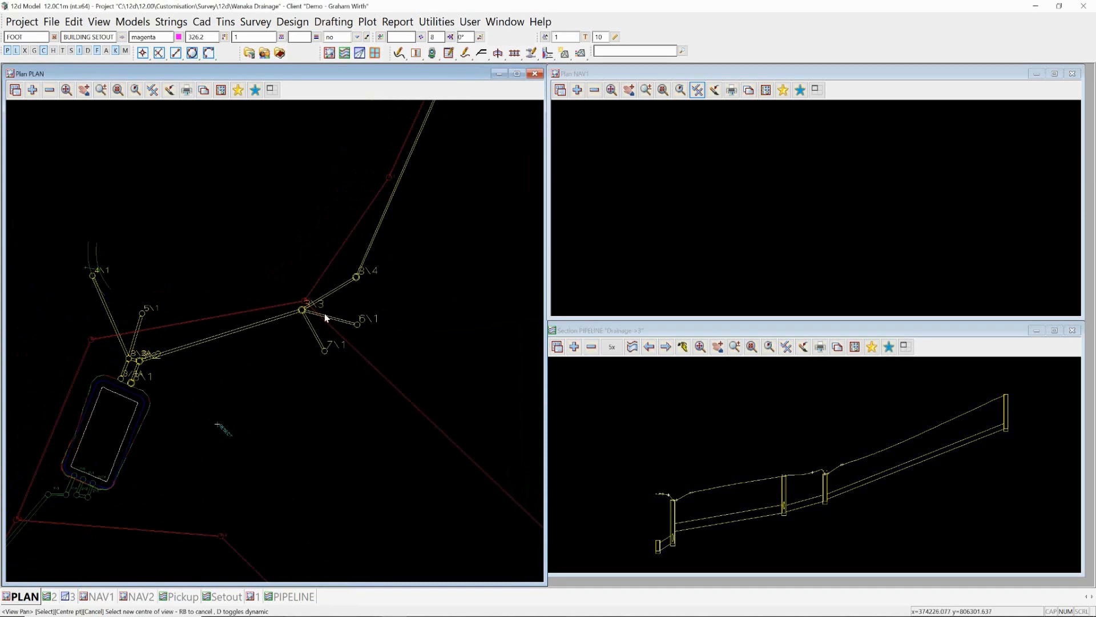
{"action": "left_click", "coordinate": [172, 22]}
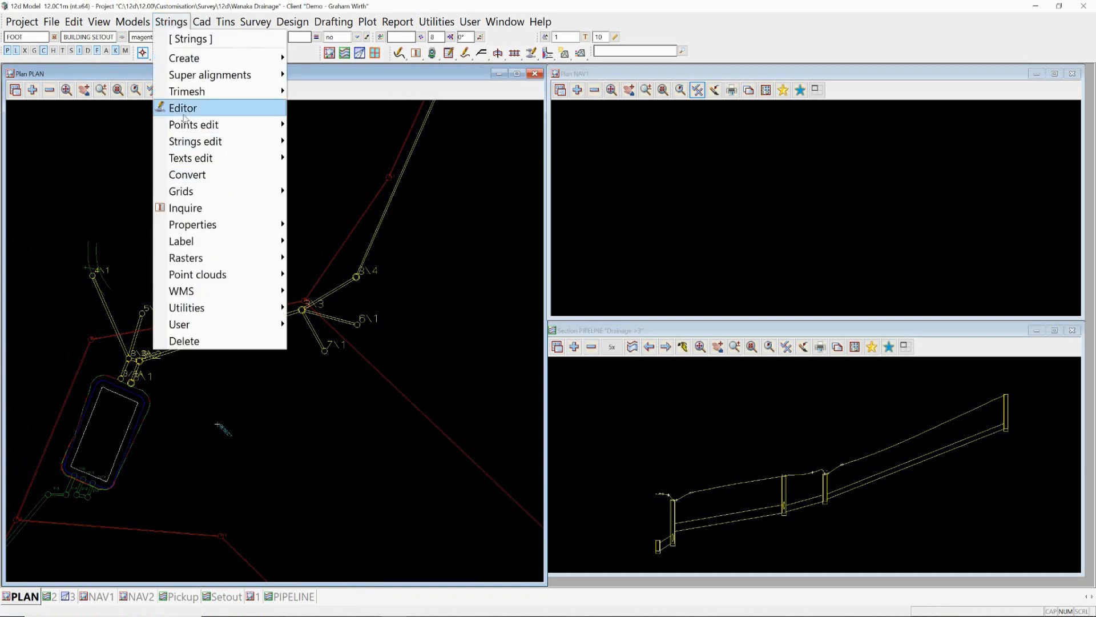
{"action": "left_click", "coordinate": [184, 117]}
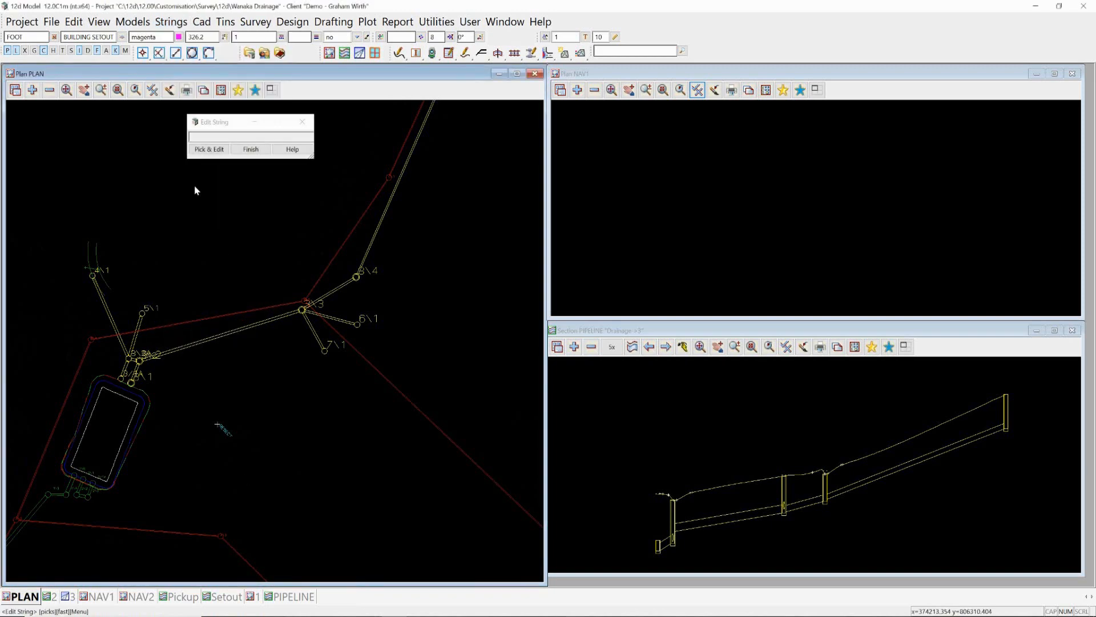
{"action": "left_click", "coordinate": [209, 149]}
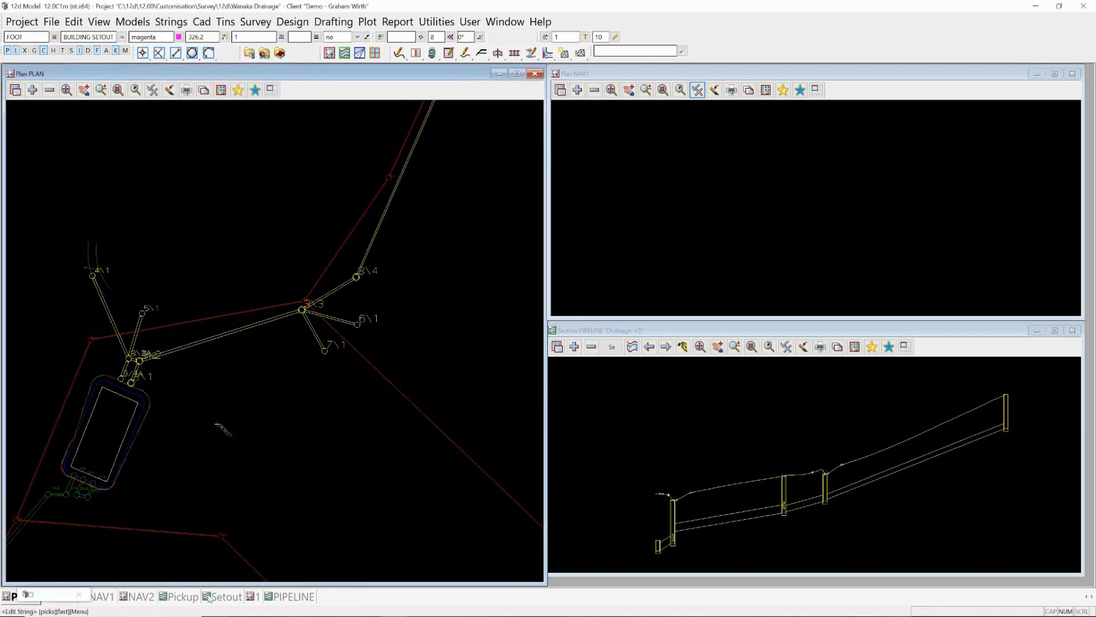
{"action": "left_click", "coordinate": [222, 534]}
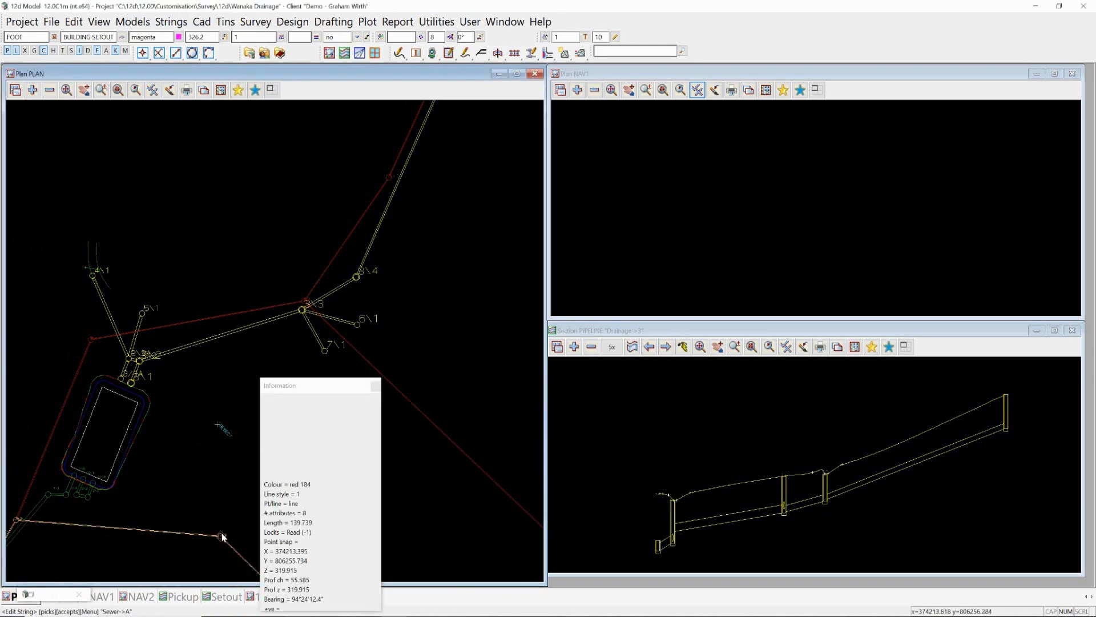
{"action": "middle_click", "coordinate": [221, 537]}
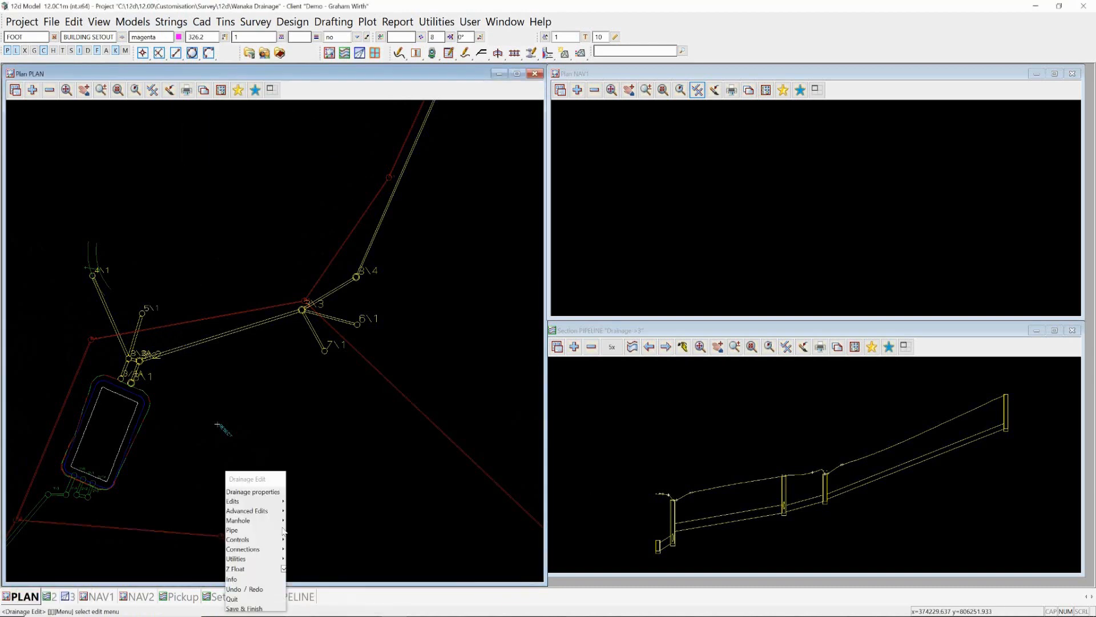
{"action": "left_click_drag", "start_coordinate": [524, 258], "coordinate": [433, 174]}
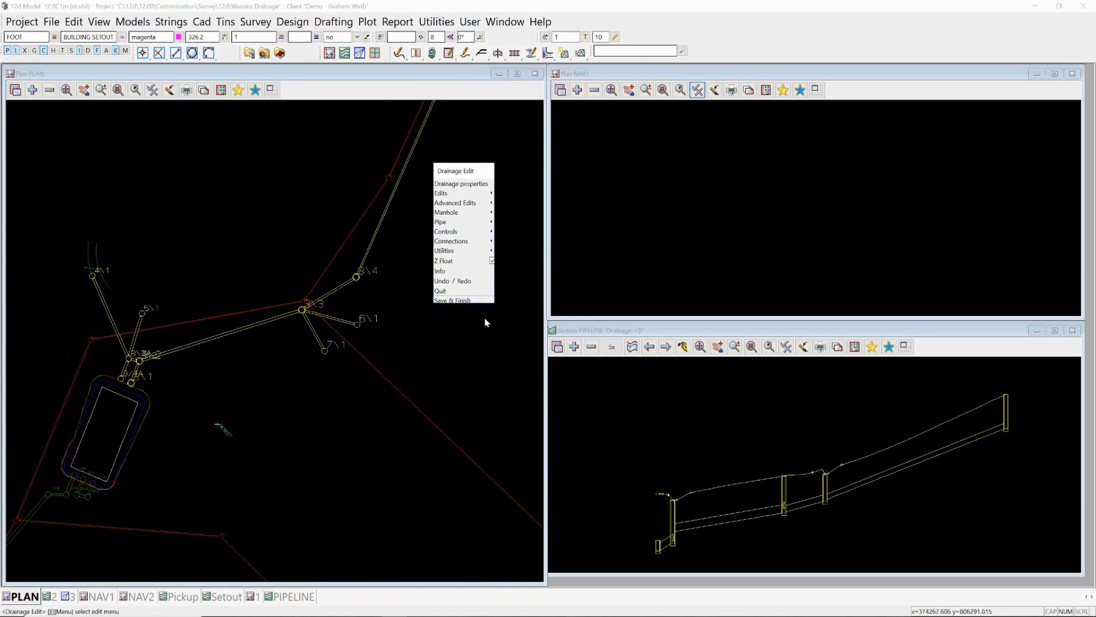
Review the drainage editing options for the sewer string, then save and finish the edit.
{"action": "left_click", "coordinate": [491, 261]}
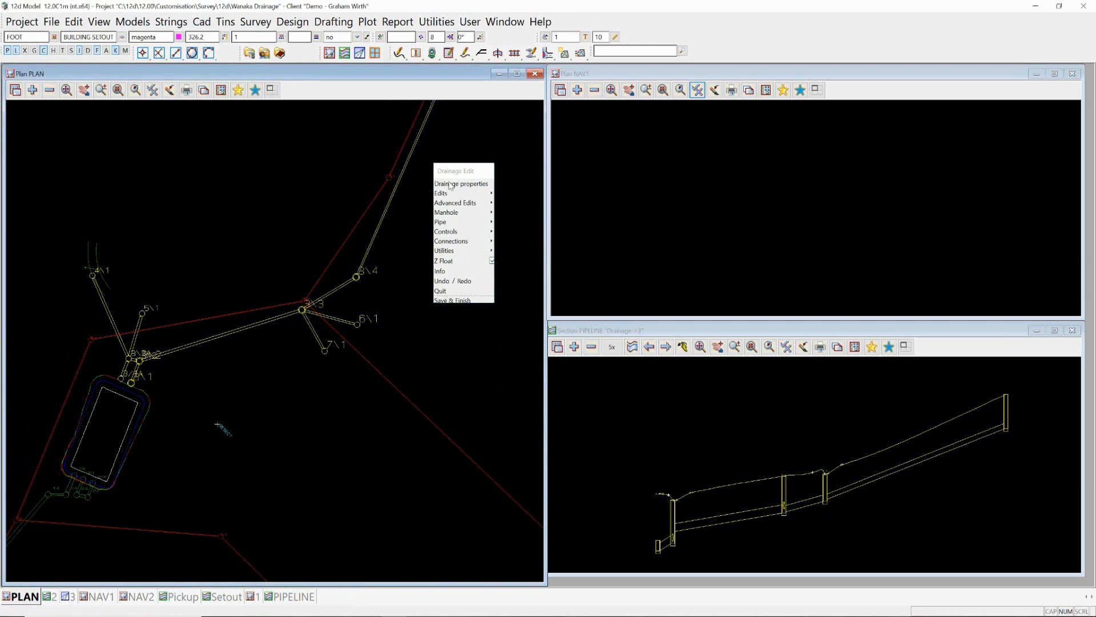
{"action": "left_click", "coordinate": [489, 194]}
{"action": "left_click", "coordinate": [534, 226]}
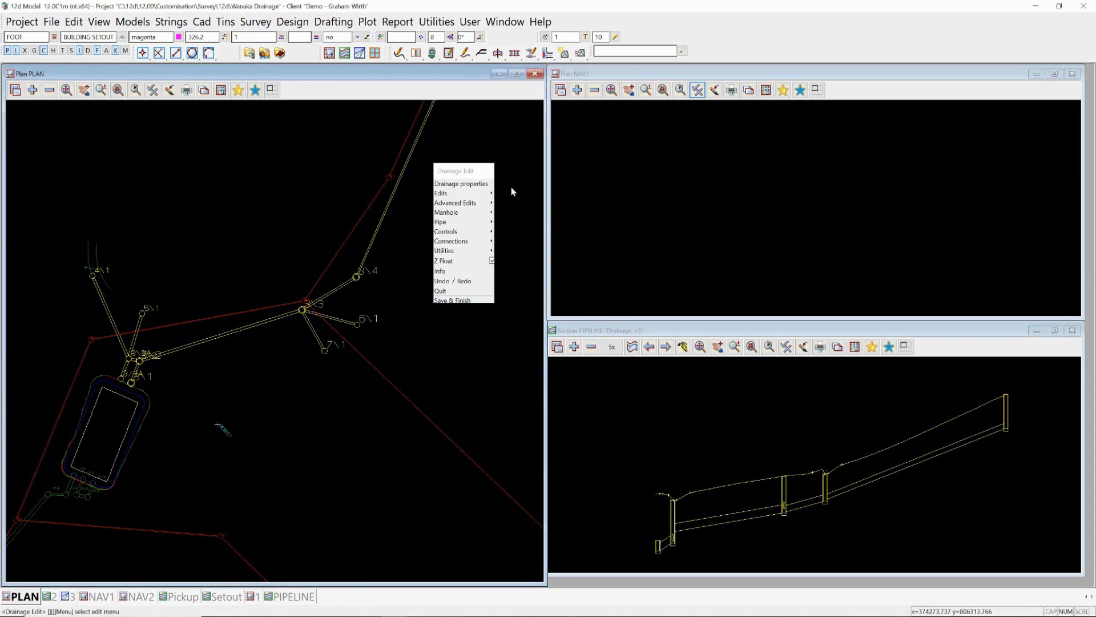
{"action": "left_click", "coordinate": [449, 301]}
{"action": "left_click", "coordinate": [473, 334]}
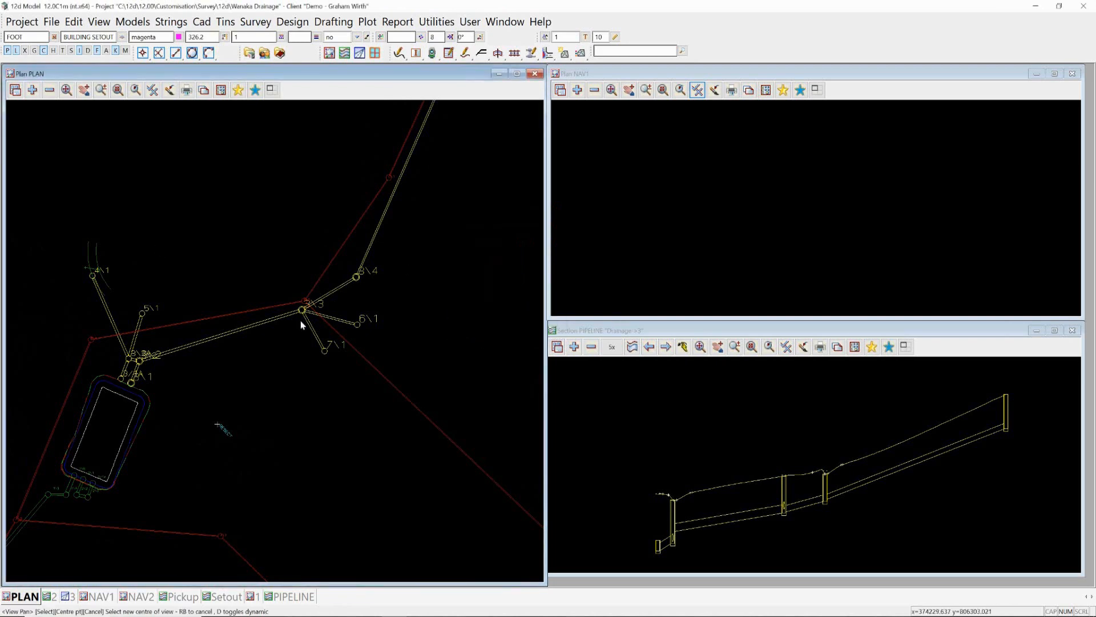
Examine the red sewer manhole beside manhole 3\3 and the surrounding pipe network up to manhole 3/5 in the PLAN view.
{"action": "scroll", "coordinate": [323, 295], "scroll_direction": "up", "scroll_amount": 1}
{"action": "scroll", "coordinate": [324, 298], "scroll_direction": "up", "scroll_amount": 1}
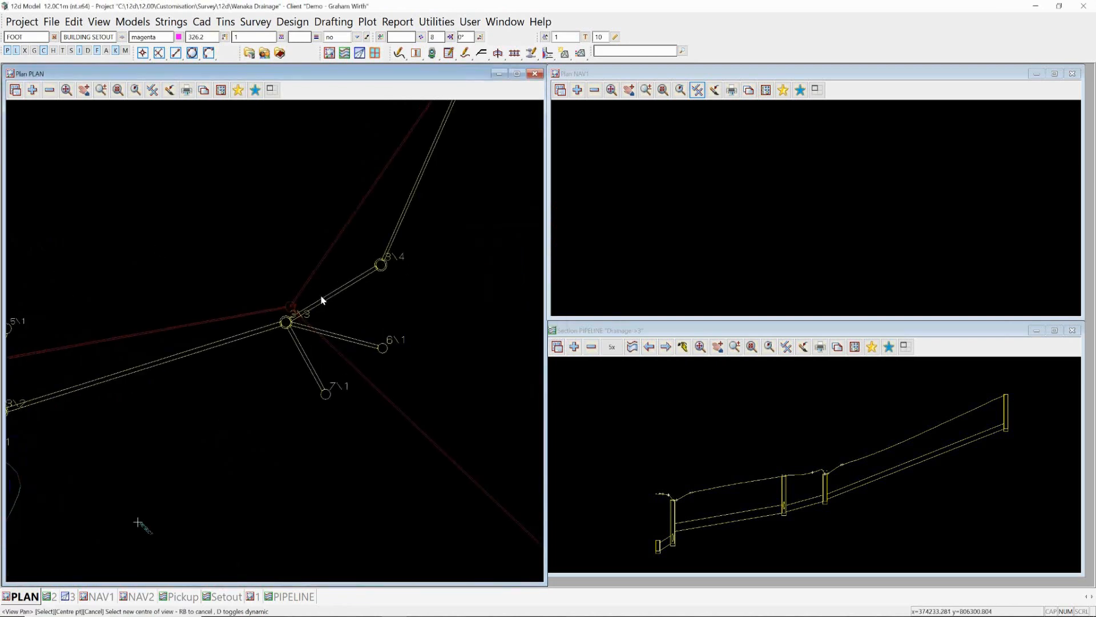
{"action": "scroll", "coordinate": [323, 300], "scroll_direction": "up", "scroll_amount": 4}
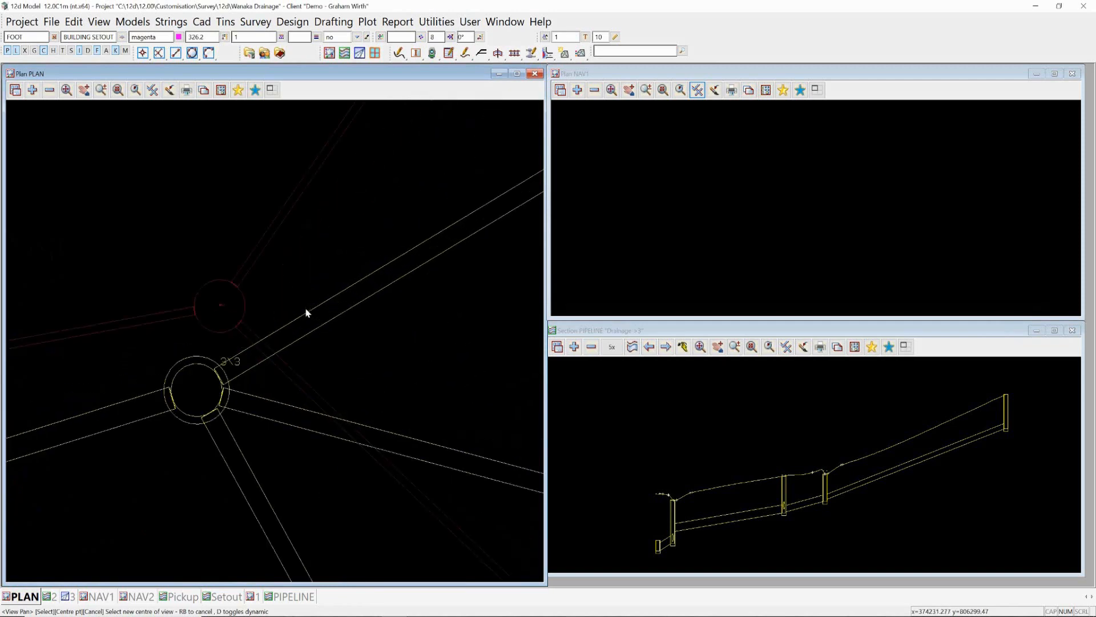
{"action": "scroll", "coordinate": [262, 334], "scroll_direction": "up", "scroll_amount": 1}
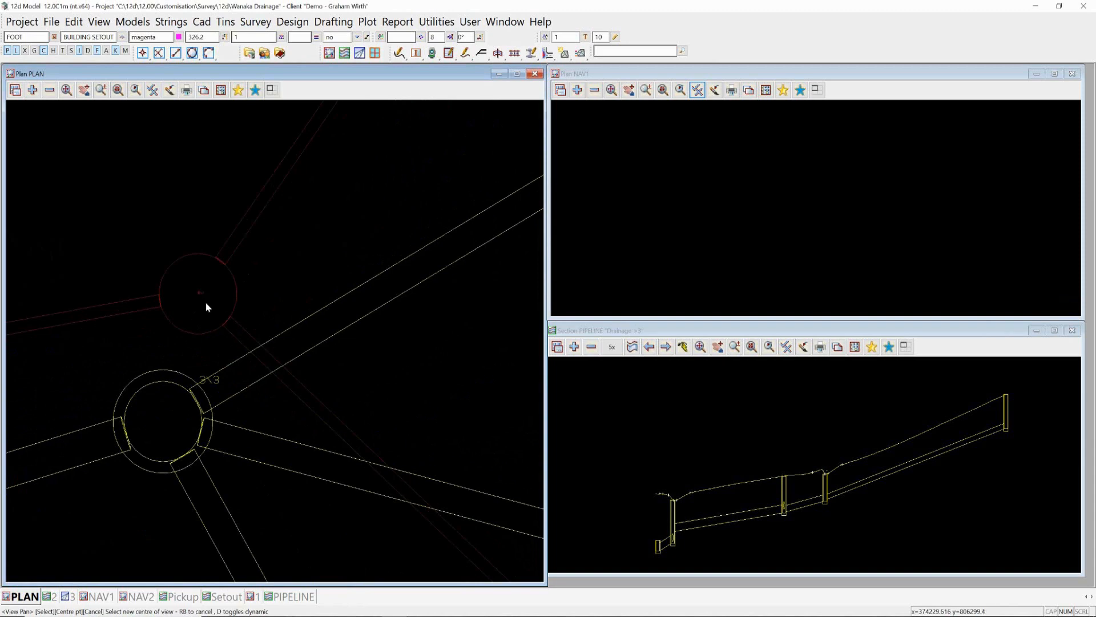
{"action": "scroll", "coordinate": [240, 407], "scroll_direction": "down", "scroll_amount": 5}
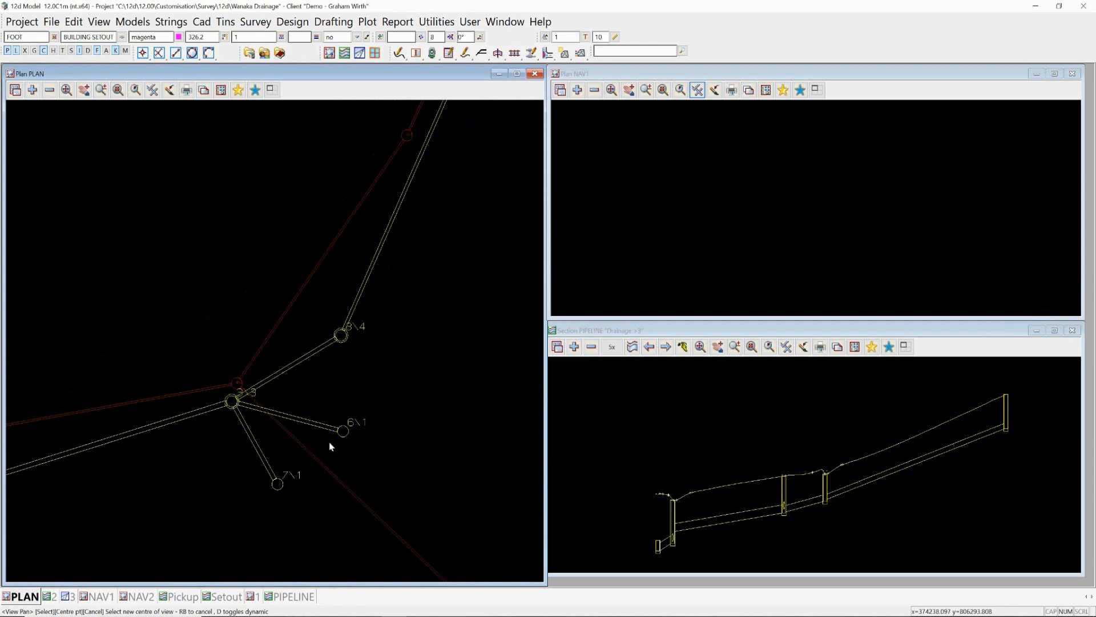
{"action": "scroll", "coordinate": [307, 477], "scroll_direction": "down", "scroll_amount": 2}
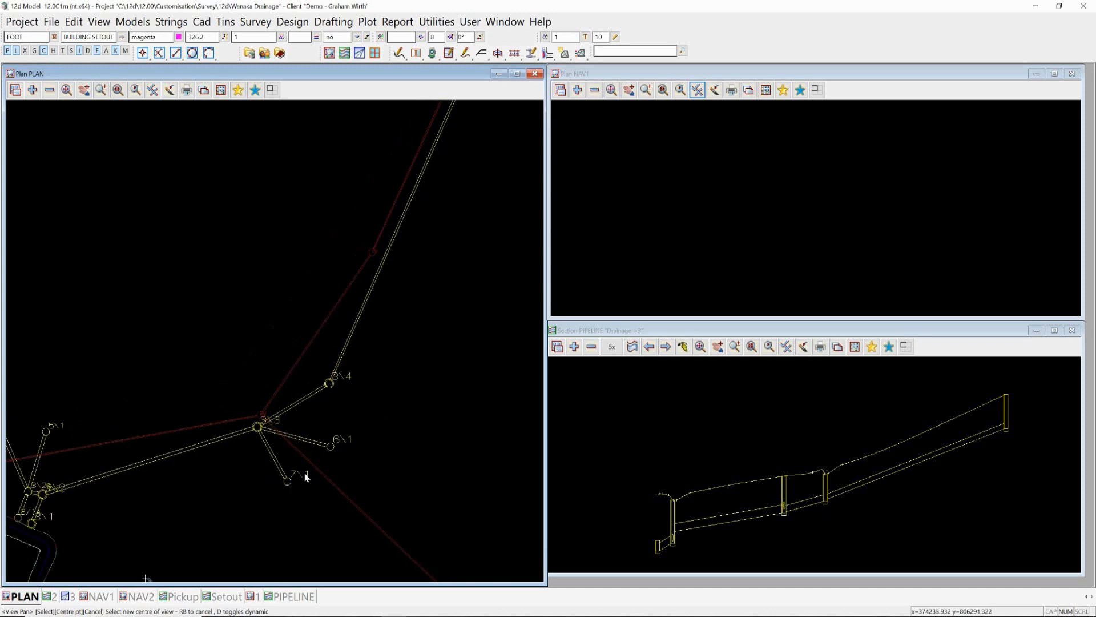
{"action": "scroll", "coordinate": [306, 477], "scroll_direction": "up", "scroll_amount": 1}
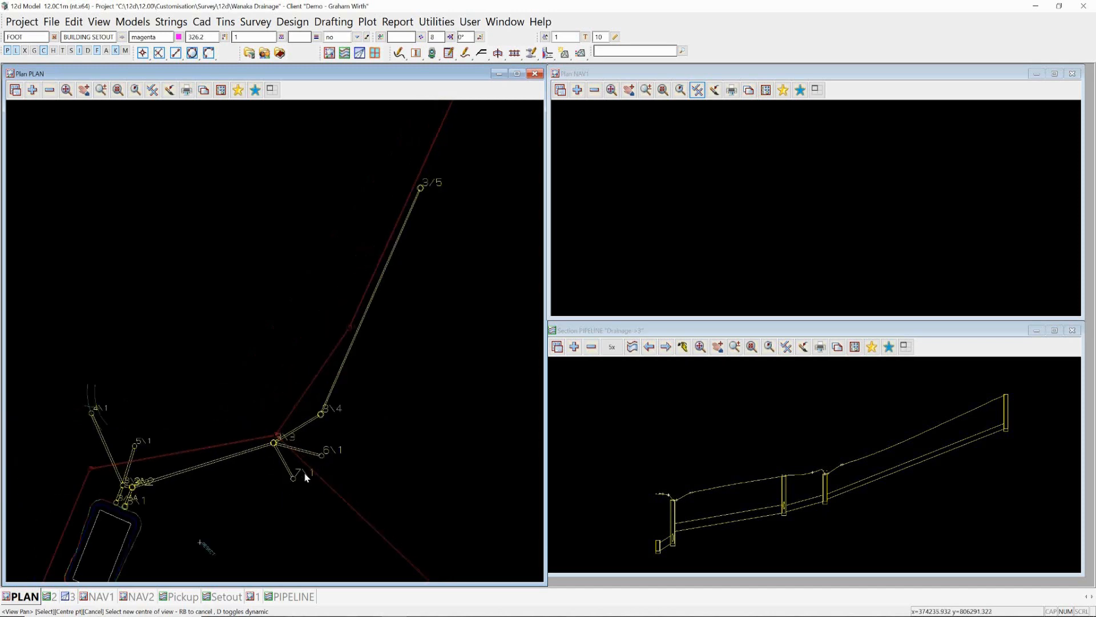
{"action": "scroll", "coordinate": [307, 477], "scroll_direction": "down", "scroll_amount": 1}
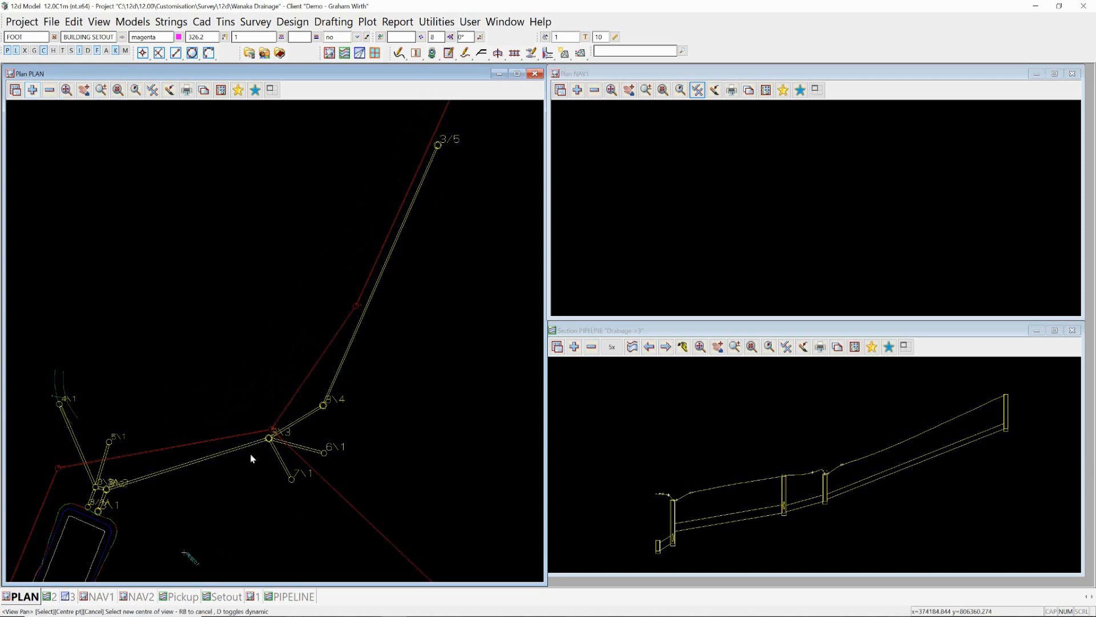
{"action": "scroll", "coordinate": [230, 495], "scroll_direction": "down", "scroll_amount": 2}
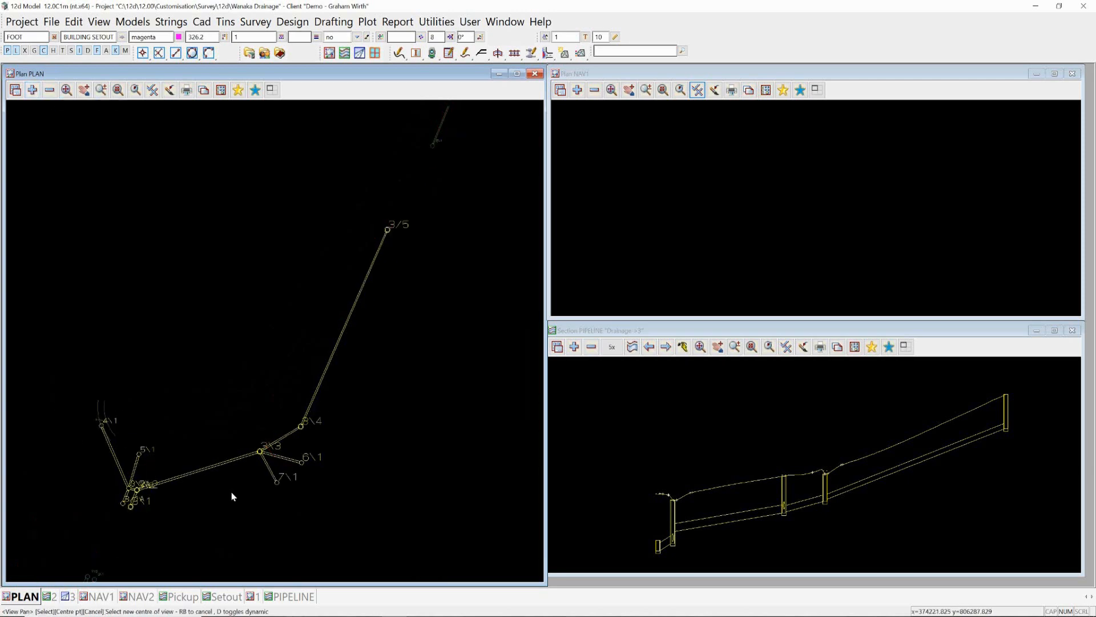
{"action": "scroll", "coordinate": [232, 496], "scroll_direction": "up", "scroll_amount": 1}
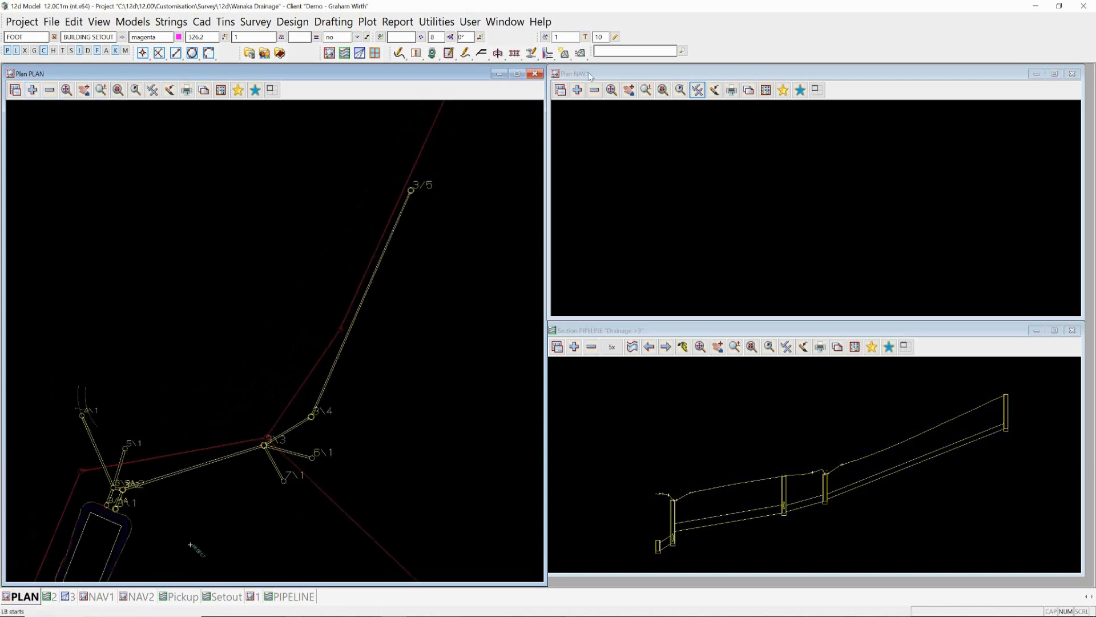
Start 12d Field Setout using the last configuration with the TPS Simulator instrument.
{"action": "left_click", "coordinate": [257, 21]}
{"action": "mouse_move", "coordinate": [285, 60]}
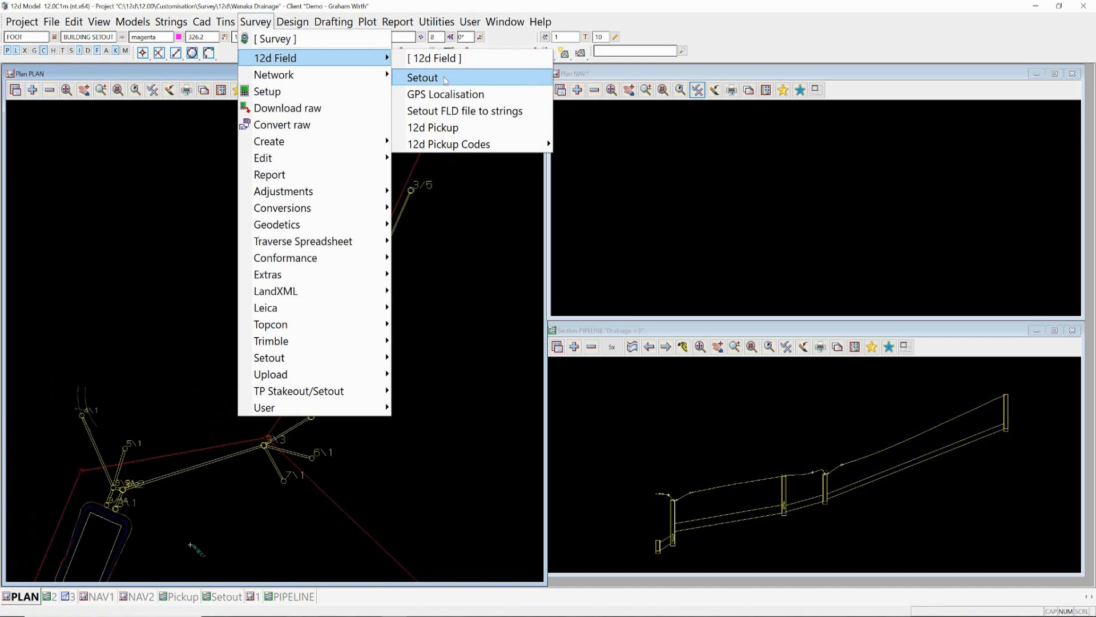
{"action": "left_click", "coordinate": [450, 77]}
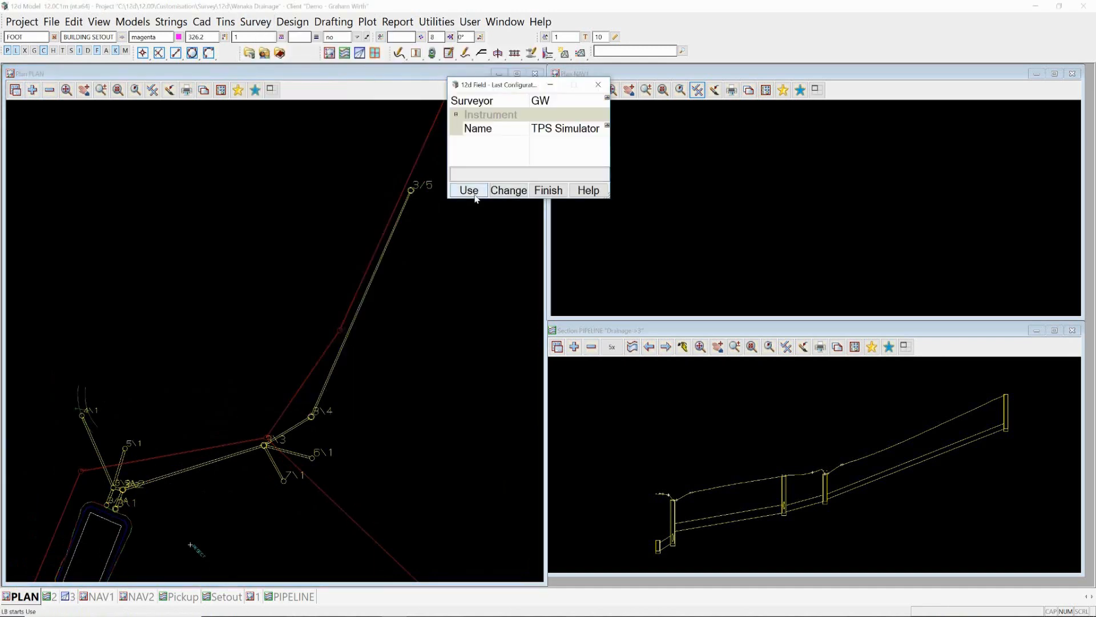
{"action": "left_click", "coordinate": [476, 195]}
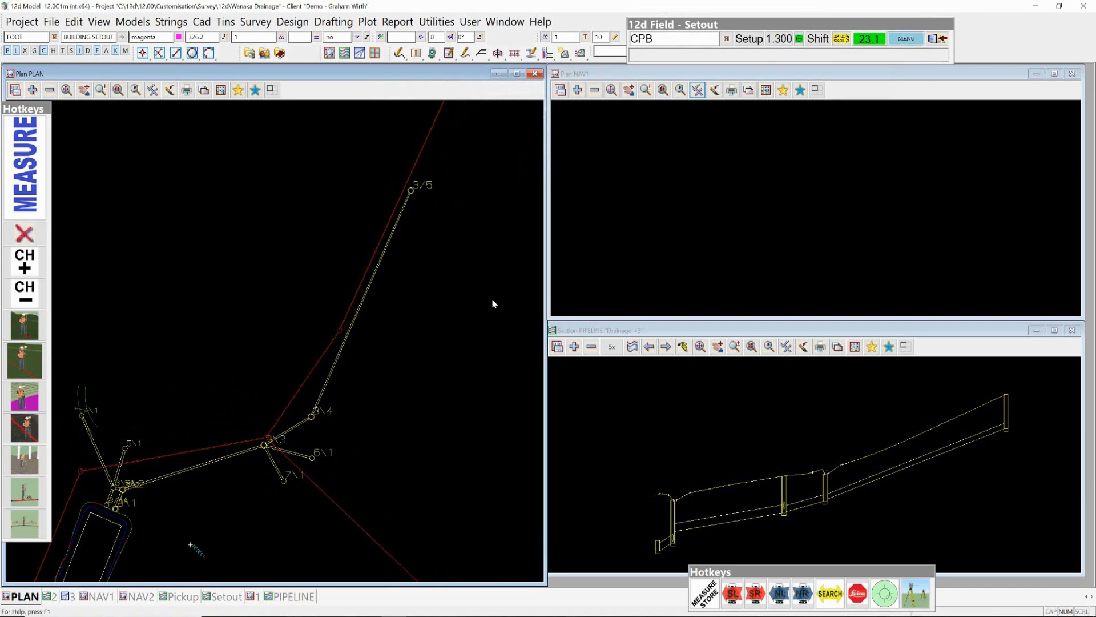
Add the model listed between Trash Model and interface to the PLAN view.
{"action": "left_click", "coordinate": [169, 90]}
{"action": "scroll", "coordinate": [379, 421], "scroll_direction": "down", "scroll_amount": 3}
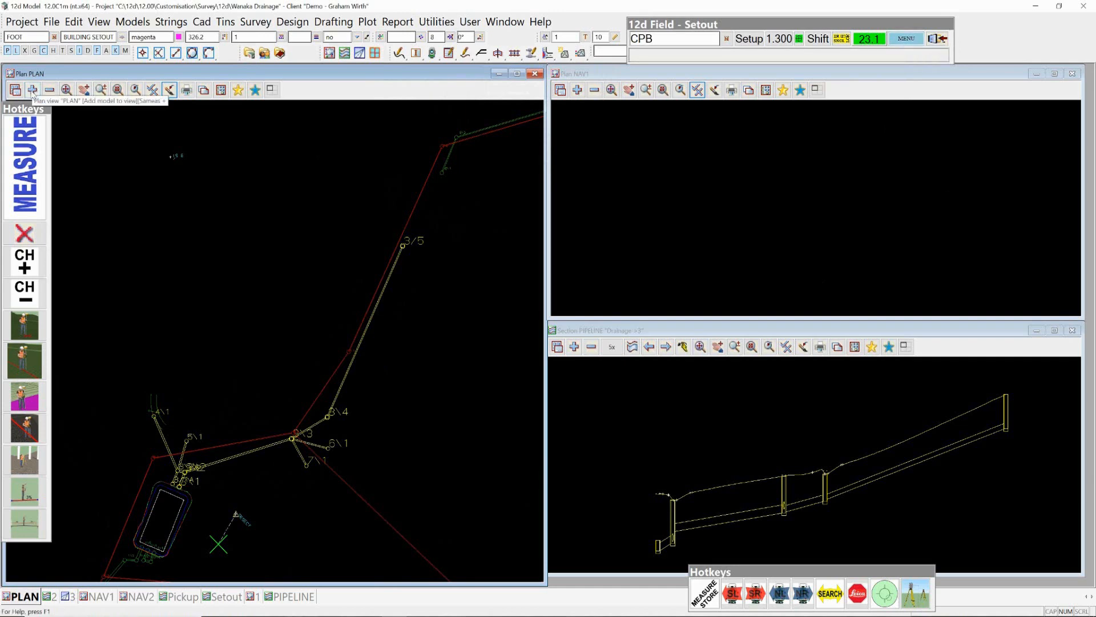
{"action": "left_click", "coordinate": [32, 90]}
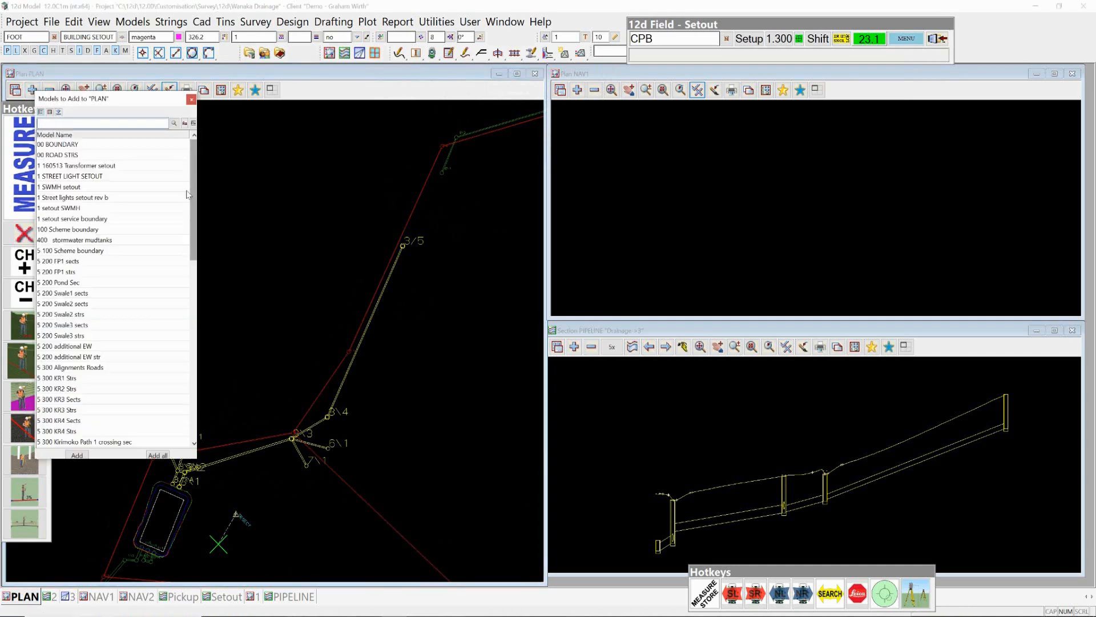
{"action": "left_click_drag", "start_coordinate": [189, 194], "coordinate": [196, 372]}
{"action": "left_click", "coordinate": [54, 432]}
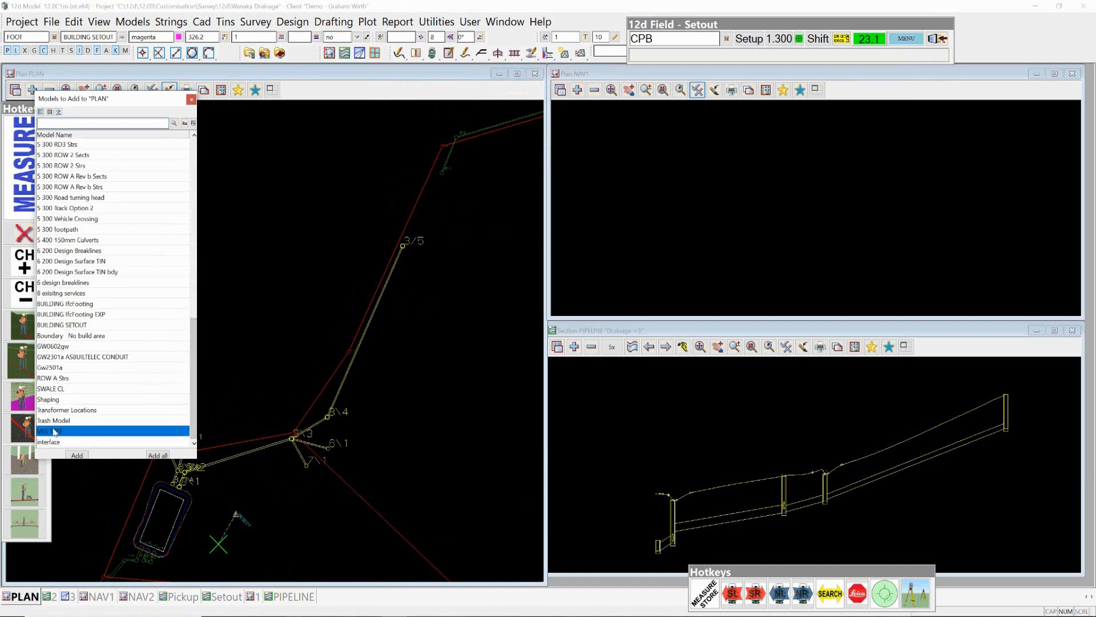
{"action": "left_click", "coordinate": [83, 455]}
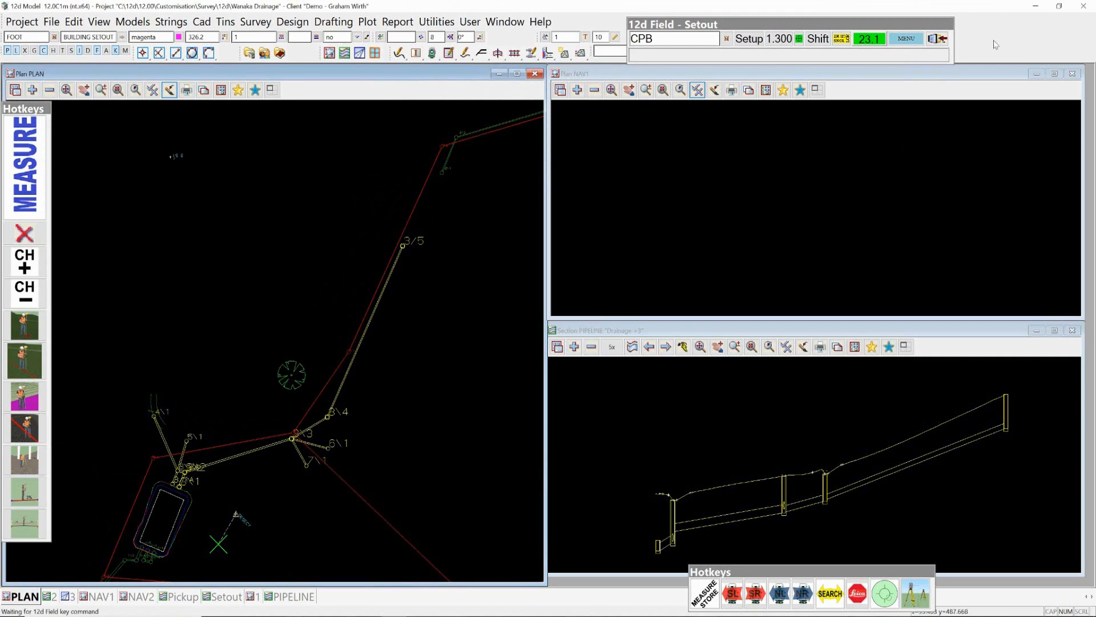
Open the 12d Field settings for the survey interface's Nav Box and review the available TPS Orientation choices.
{"action": "left_click", "coordinate": [910, 41]}
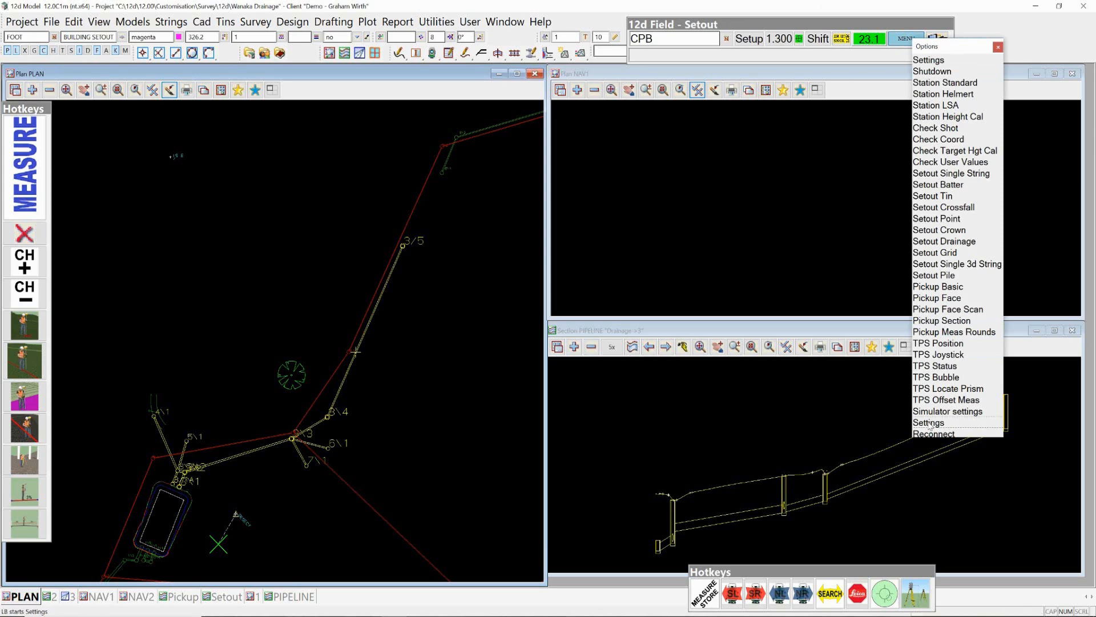
{"action": "left_click", "coordinate": [927, 423]}
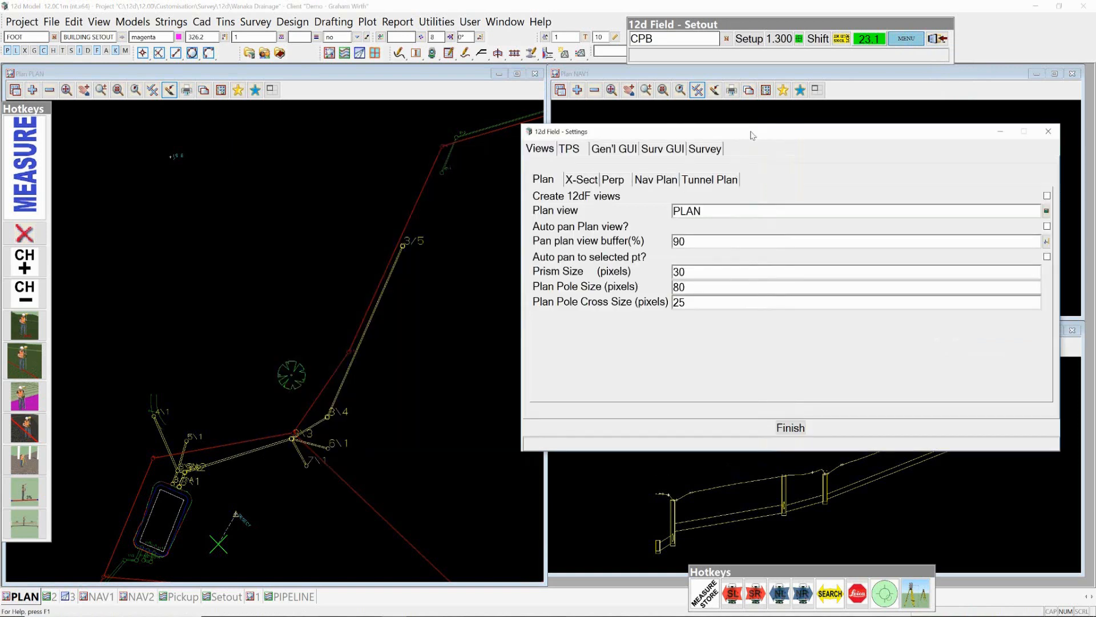
{"action": "left_click_drag", "start_coordinate": [752, 135], "coordinate": [644, 142]}
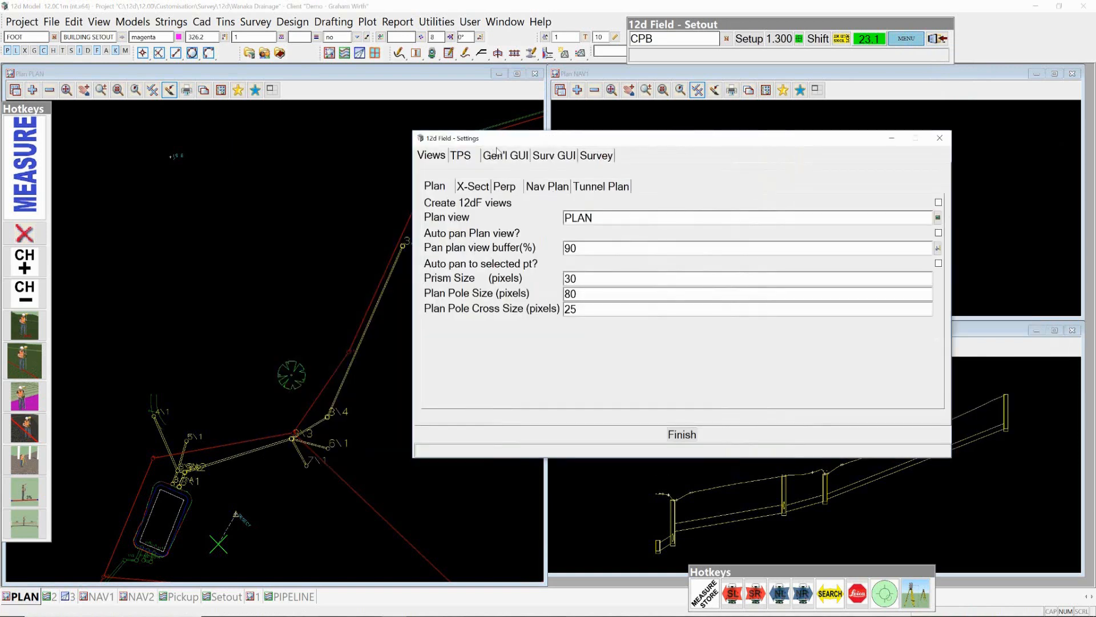
{"action": "left_click", "coordinate": [542, 156]}
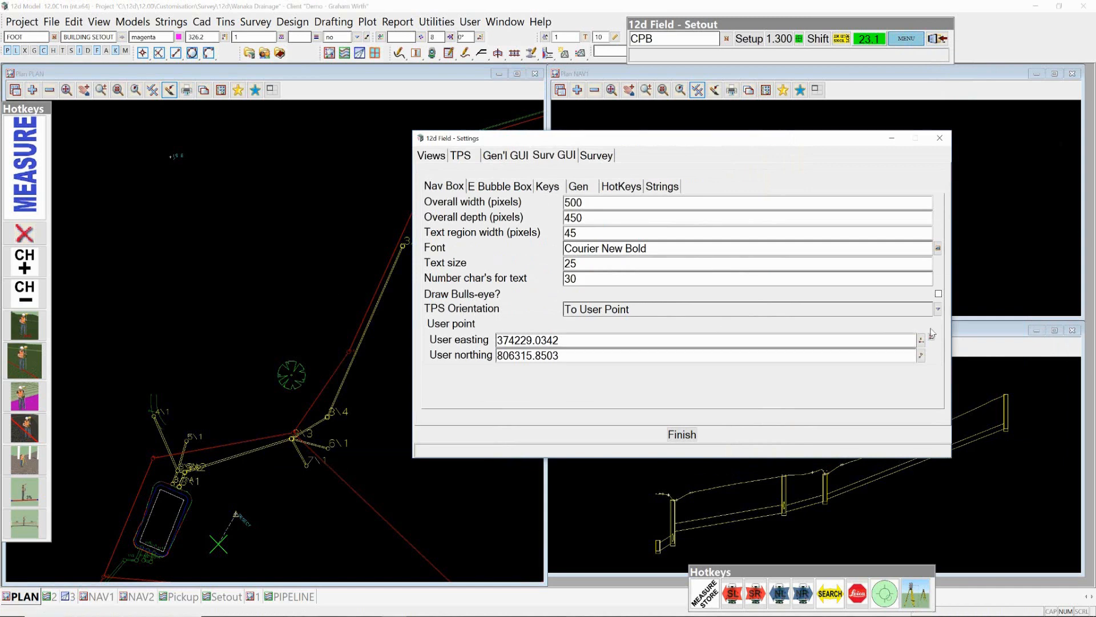
{"action": "left_click", "coordinate": [938, 309]}
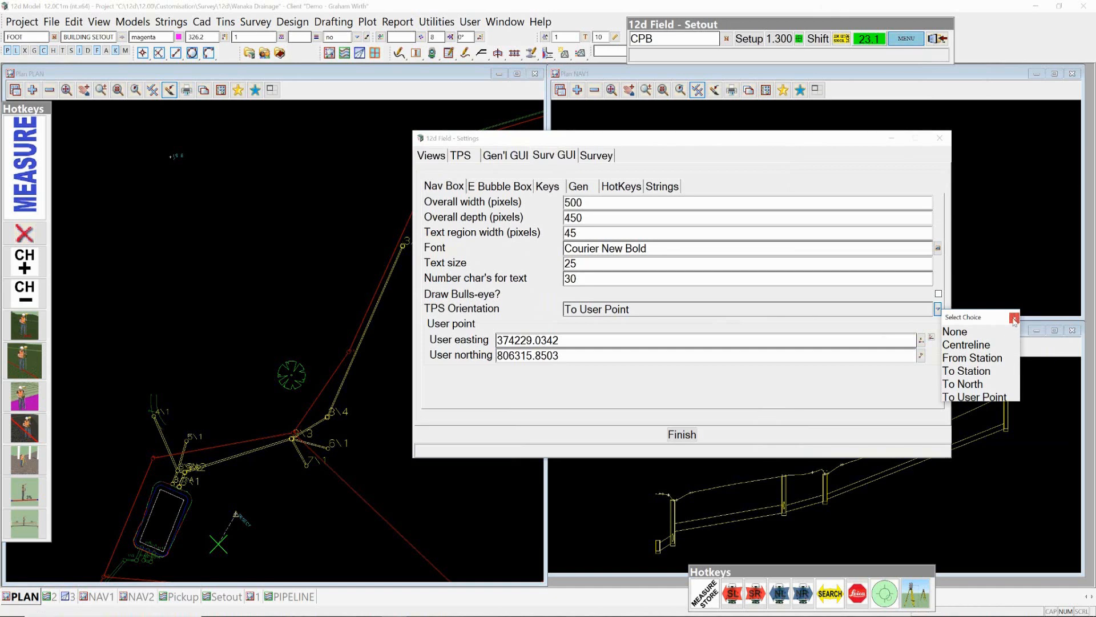
{"action": "left_click", "coordinate": [1013, 318]}
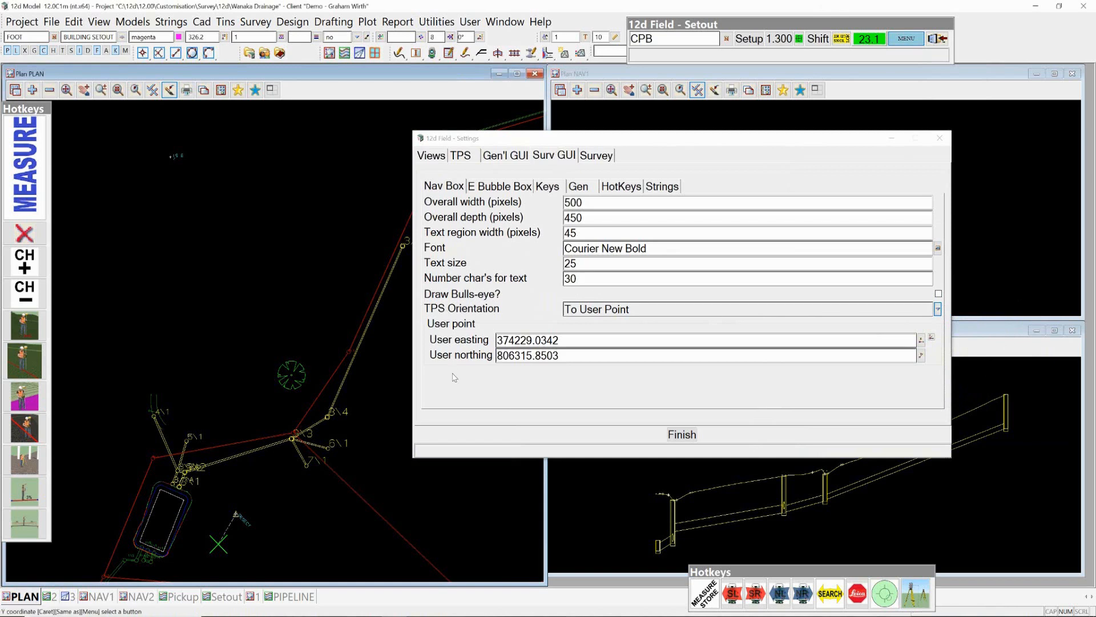
Pick the centre of the tree symbol in the PLAN view as the TPS orientation user point and finish the settings.
{"action": "left_click", "coordinate": [933, 339]}
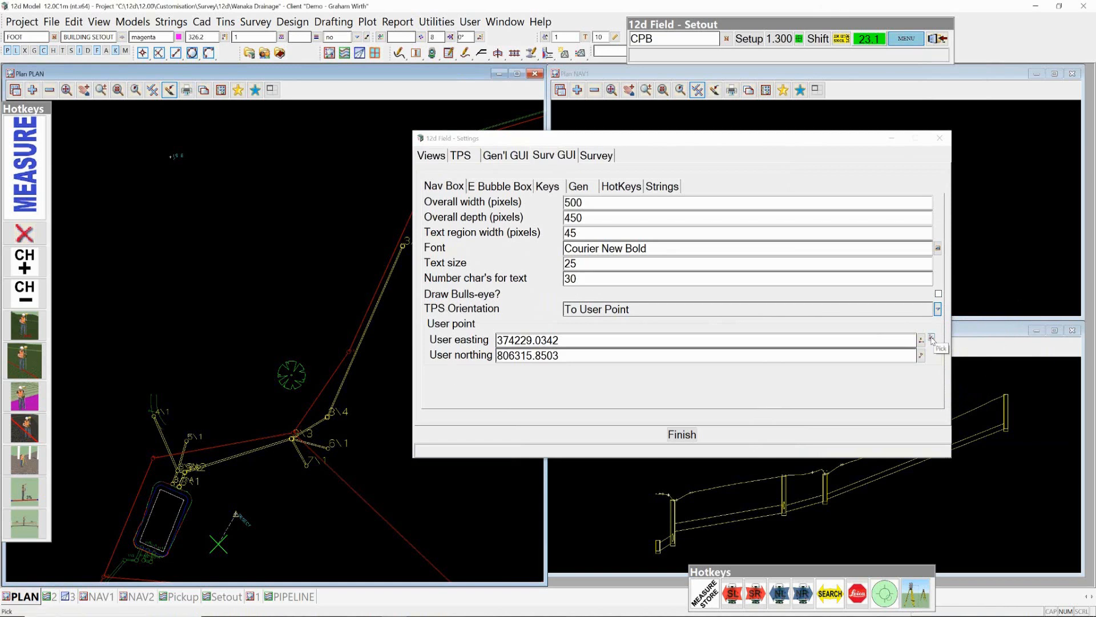
{"action": "left_click", "coordinate": [290, 377]}
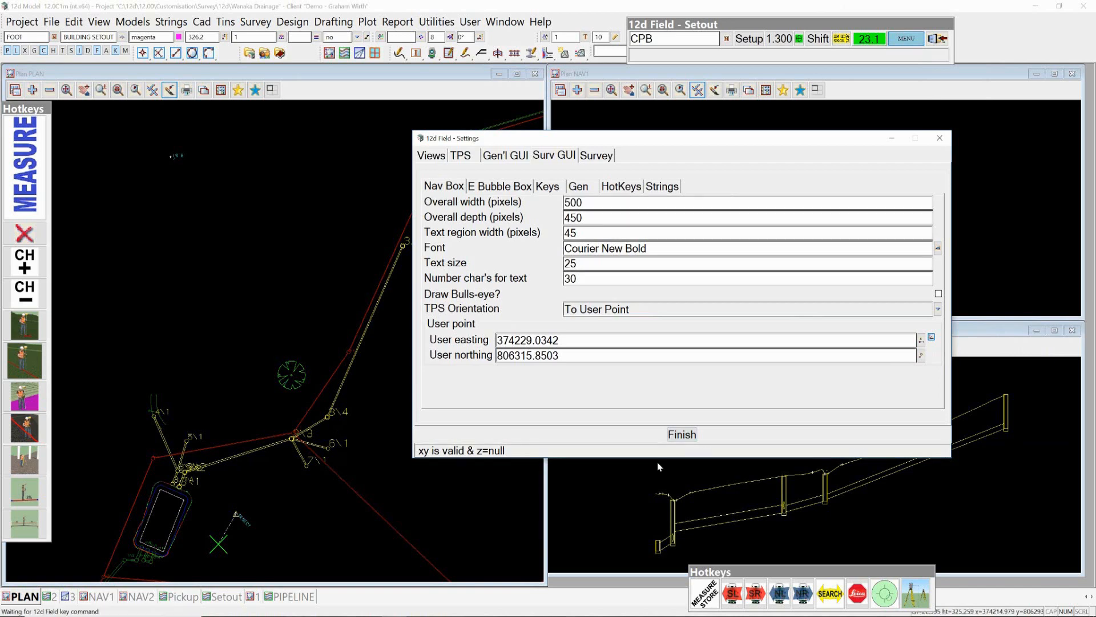
{"action": "left_click", "coordinate": [687, 435]}
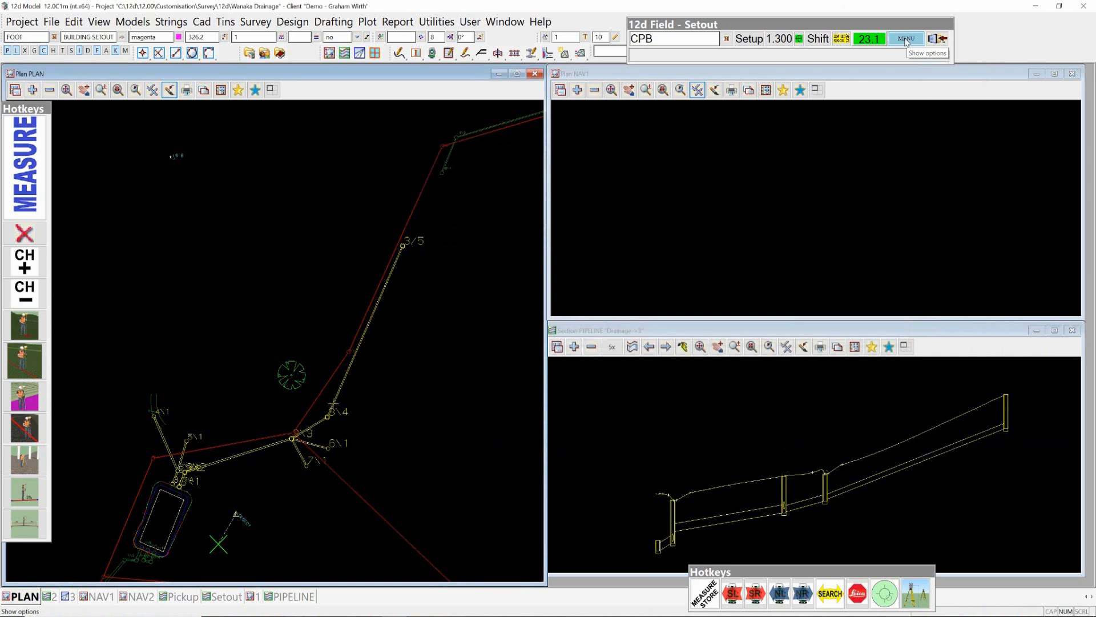
Enable splitting options into menus in the 12d Field general GUI menu settings and finish.
{"action": "left_click", "coordinate": [906, 40]}
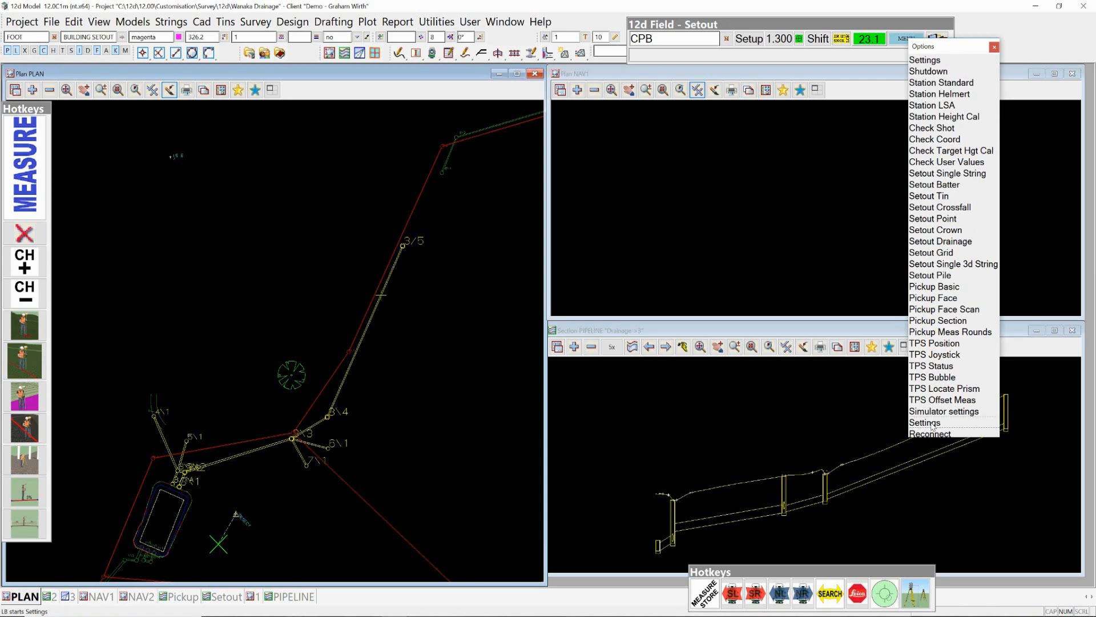
{"action": "left_click", "coordinate": [931, 423]}
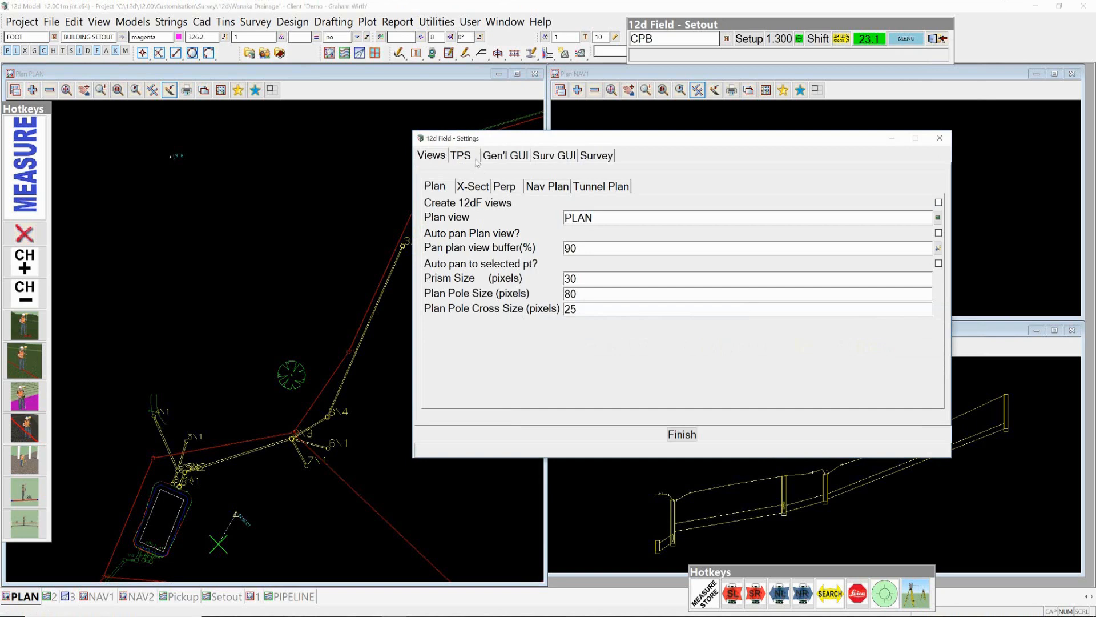
{"action": "left_click", "coordinate": [500, 159]}
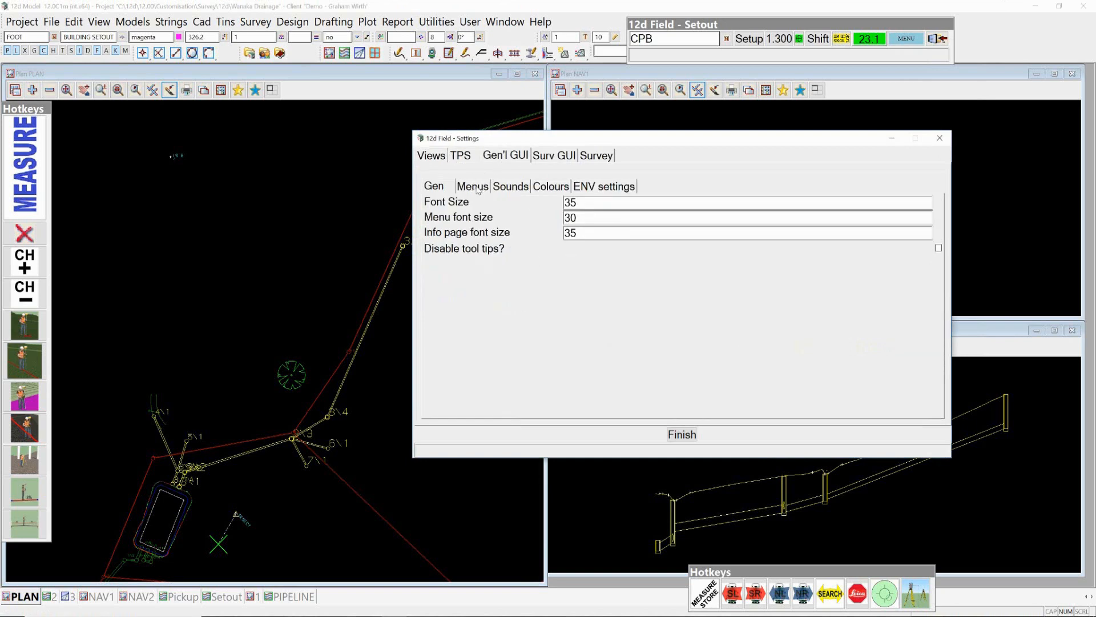
{"action": "left_click", "coordinate": [477, 187]}
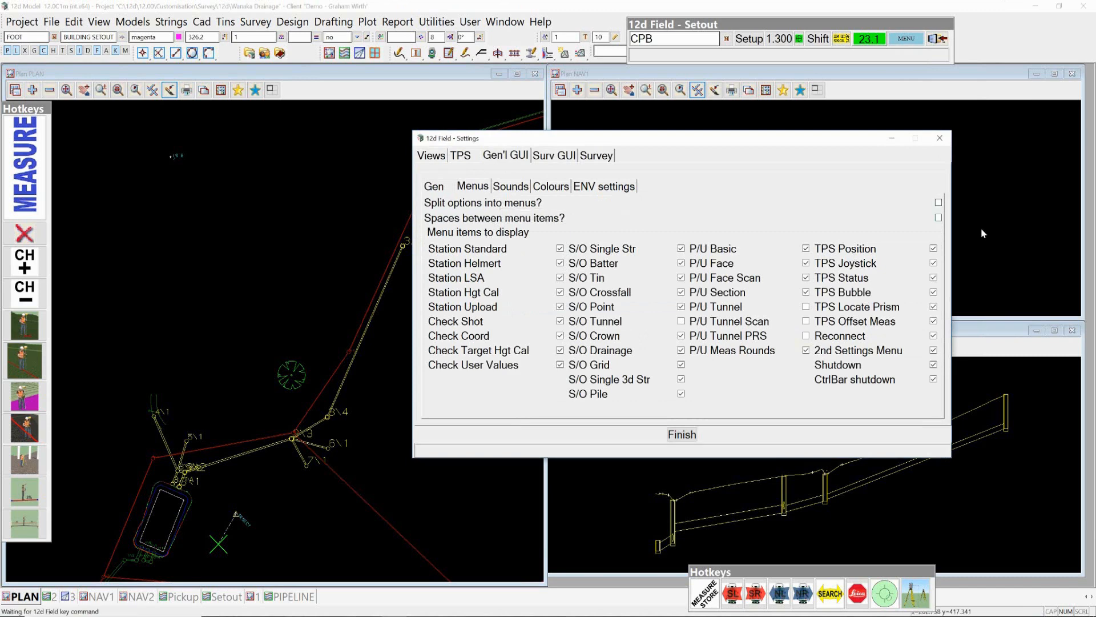
{"action": "left_click", "coordinate": [938, 202]}
{"action": "left_click", "coordinate": [685, 436]}
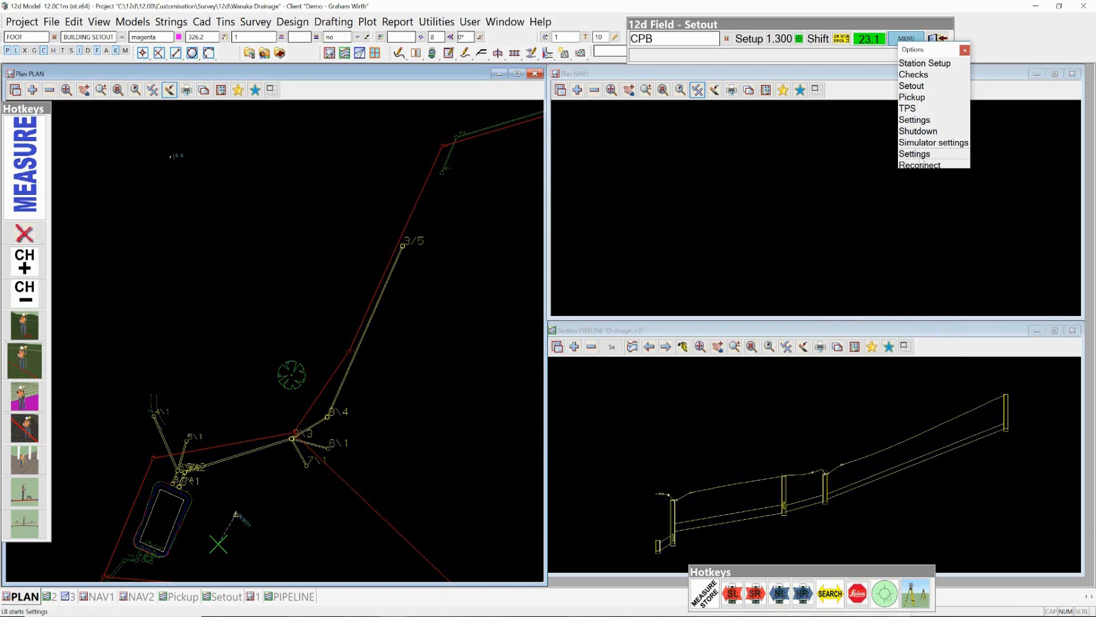
Disable splitting options into menus again in the 12d Field general GUI menu settings and finish.
{"action": "left_click", "coordinate": [916, 154]}
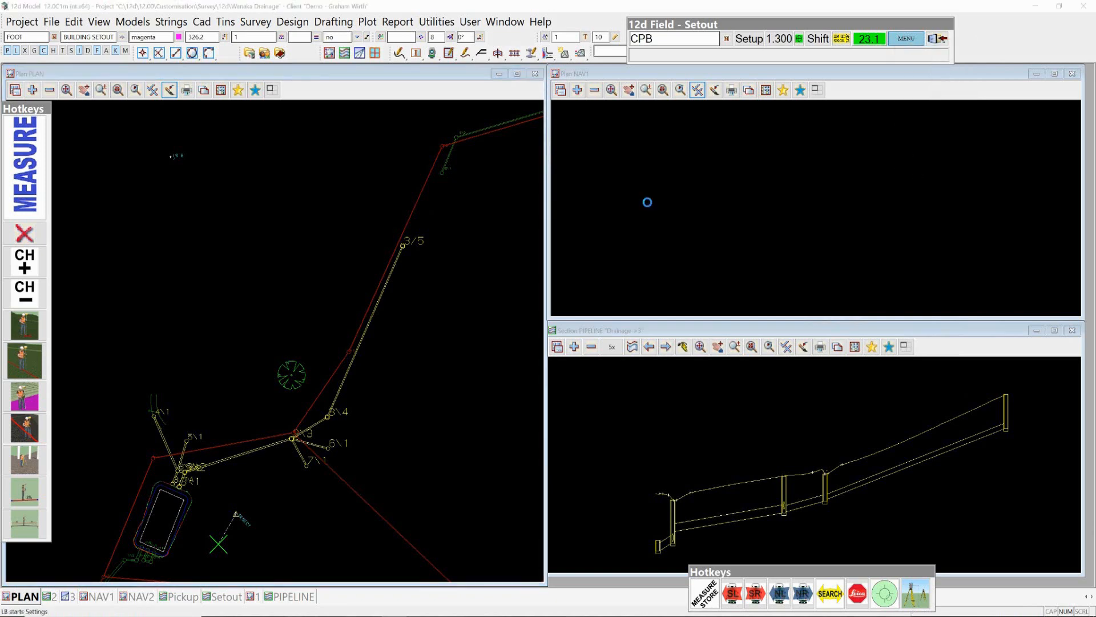
{"action": "left_click", "coordinate": [514, 156]}
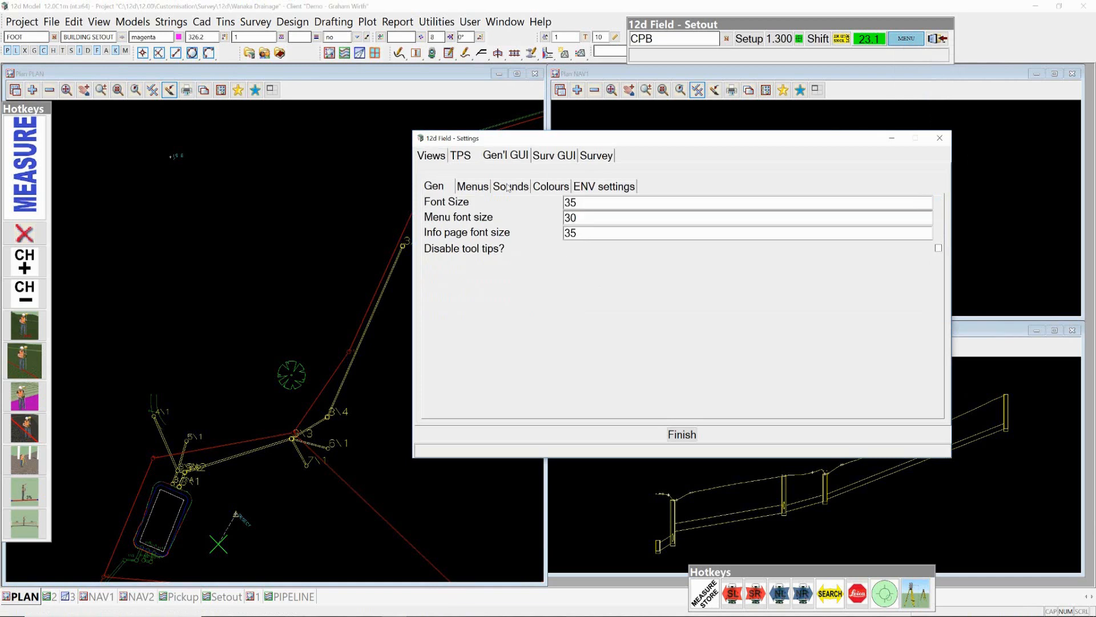
{"action": "left_click", "coordinate": [473, 186]}
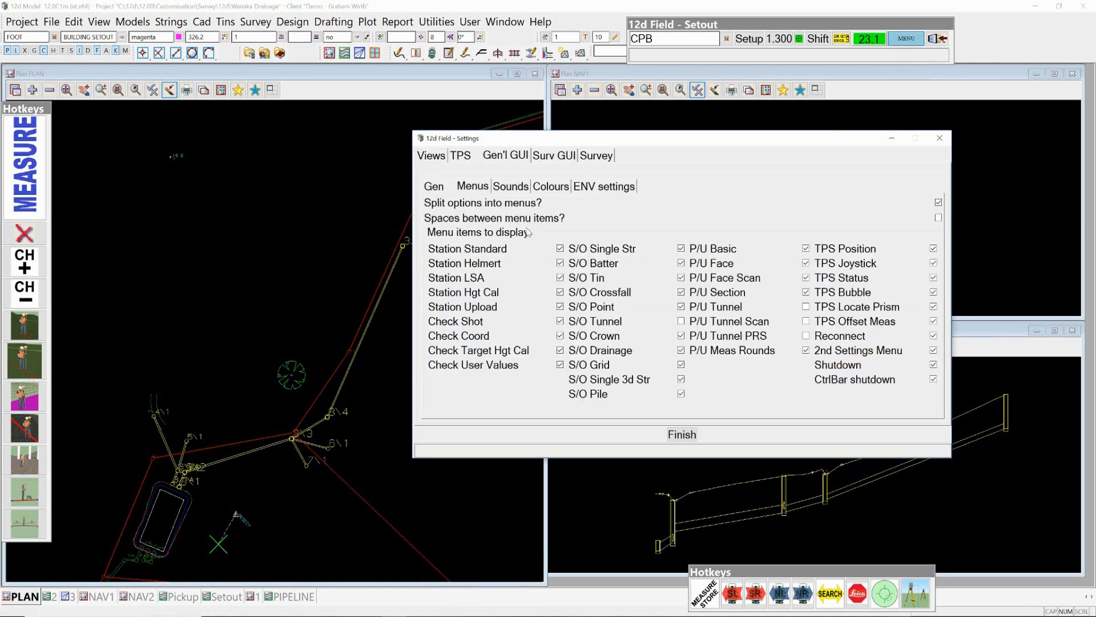
{"action": "left_click", "coordinate": [939, 201]}
{"action": "left_click", "coordinate": [630, 434]}
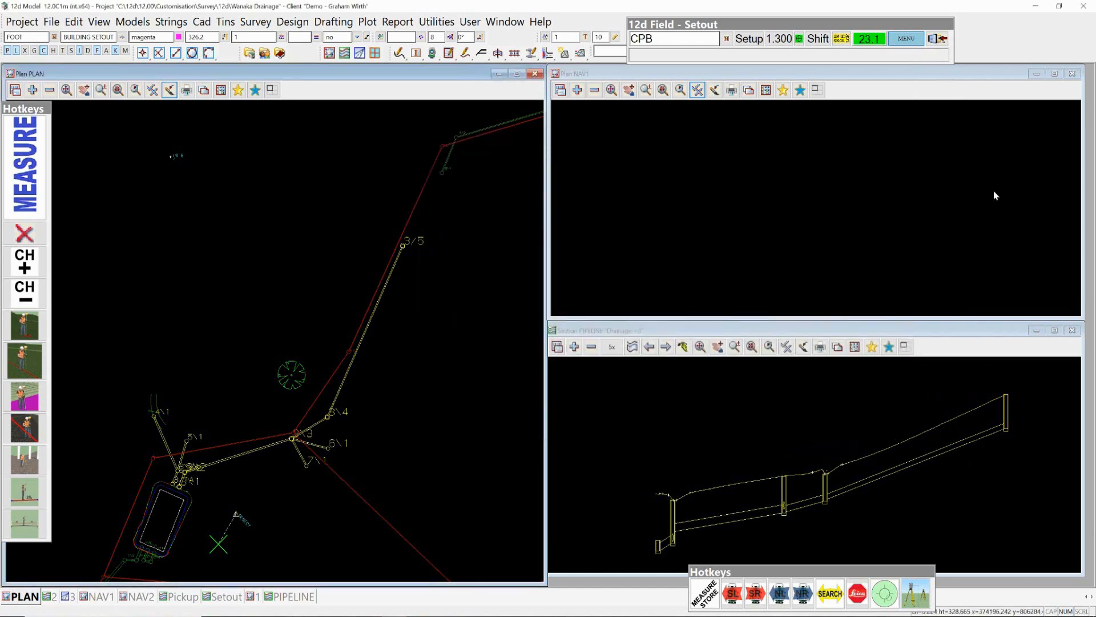
Open TPS Position and add the 5 300 Alignments Roads model to the PLAN view.
{"action": "left_click", "coordinate": [908, 40]}
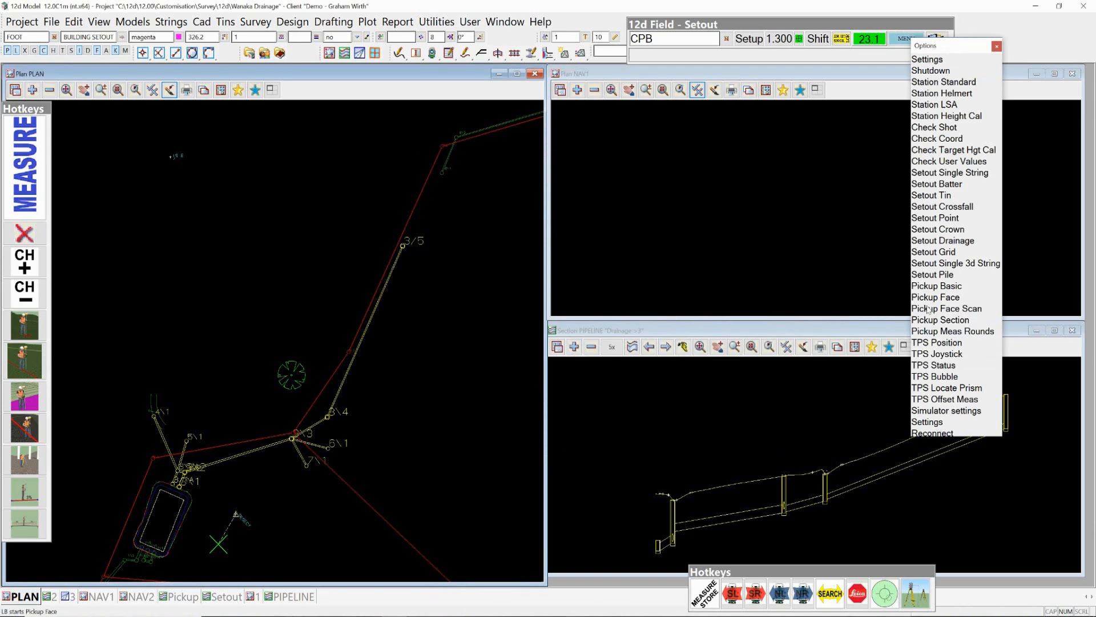
{"action": "left_click", "coordinate": [947, 342]}
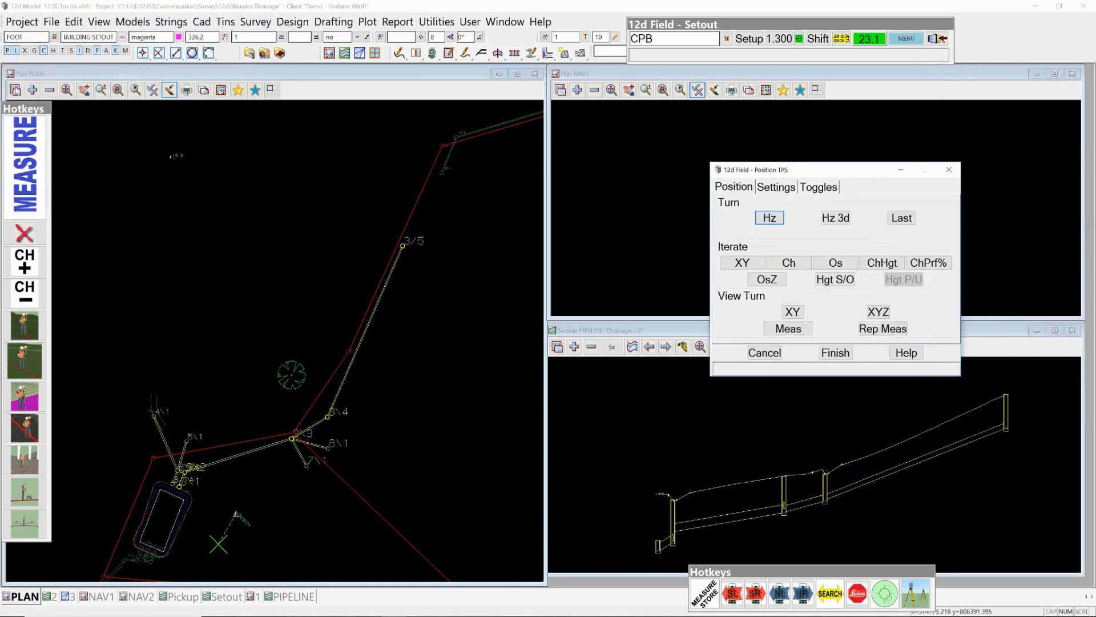
{"action": "left_click", "coordinate": [32, 90]}
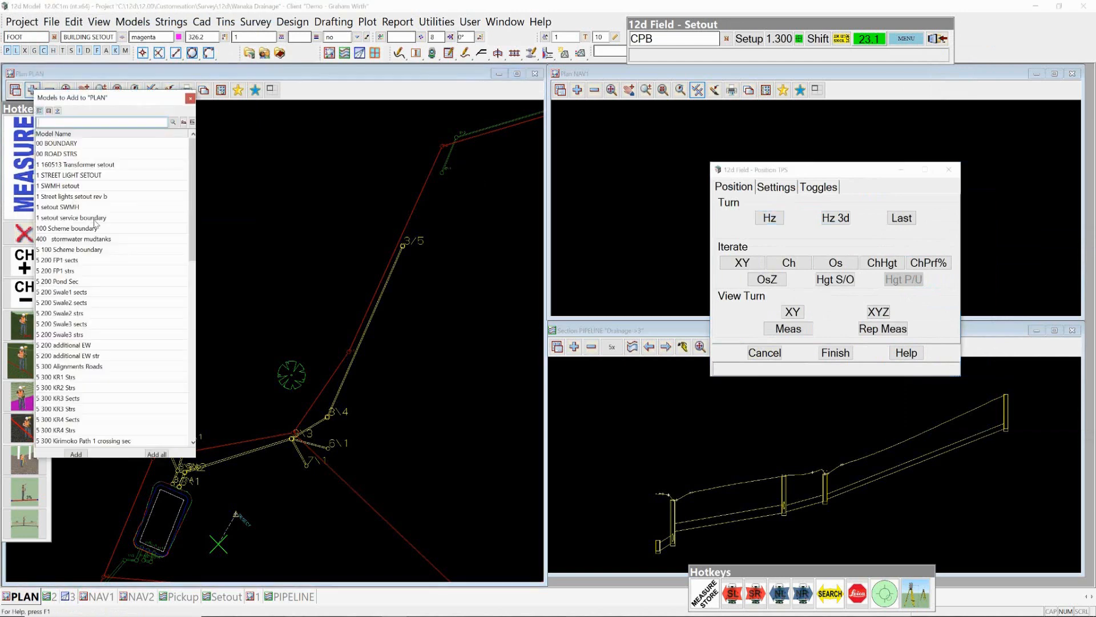
{"action": "scroll", "coordinate": [97, 224], "scroll_direction": "down", "scroll_amount": 2}
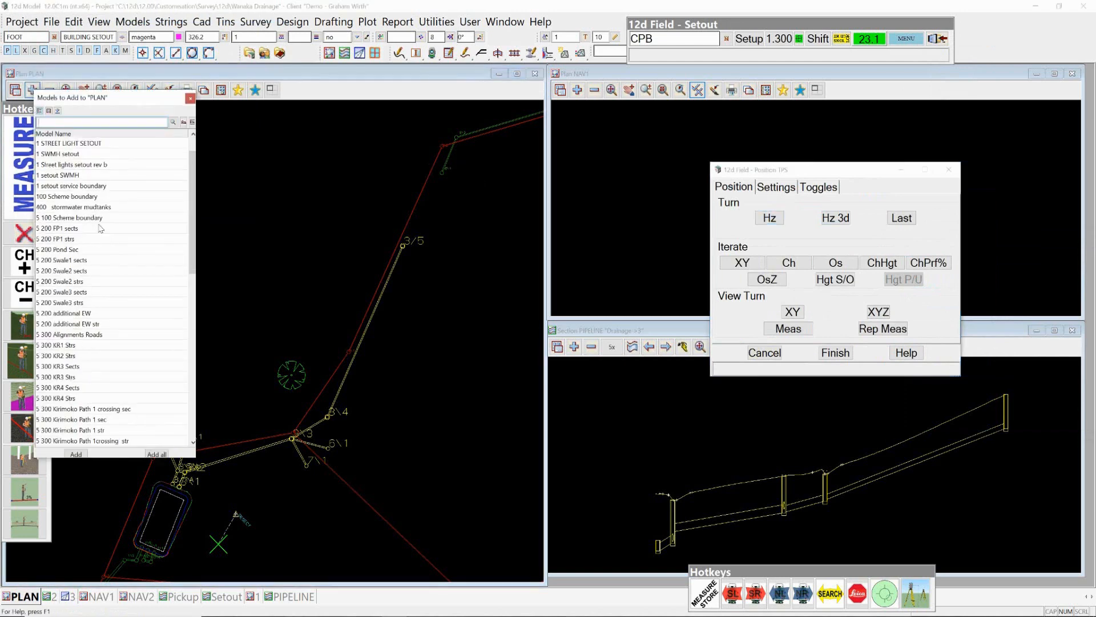
{"action": "scroll", "coordinate": [106, 234], "scroll_direction": "down", "scroll_amount": 5}
{"action": "scroll", "coordinate": [109, 240], "scroll_direction": "down", "scroll_amount": 2}
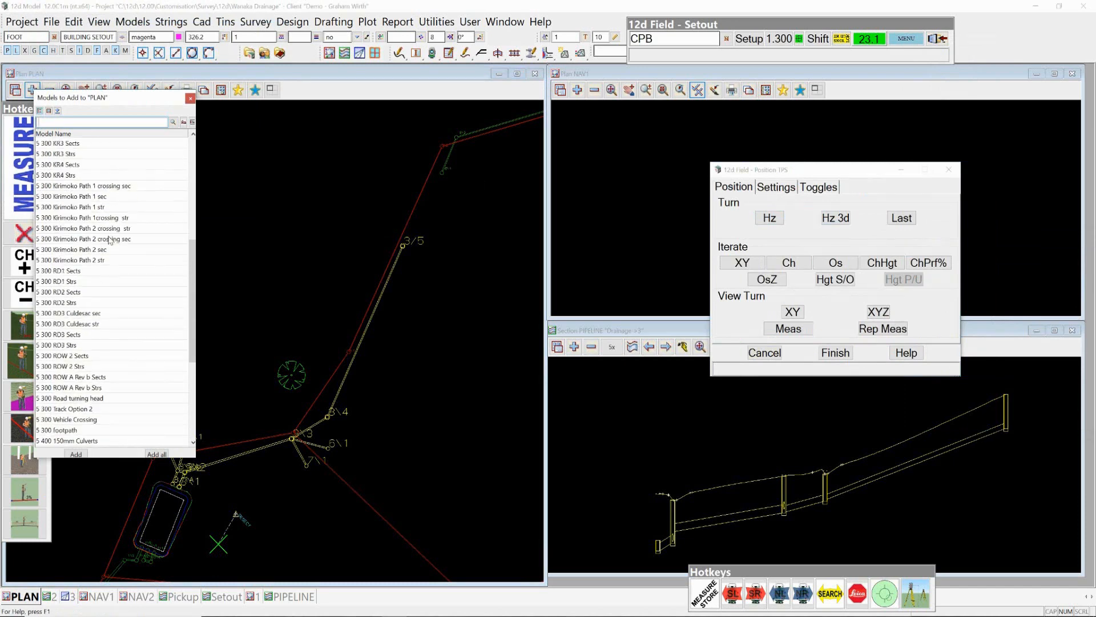
{"action": "scroll", "coordinate": [86, 223], "scroll_direction": "up", "scroll_amount": 4}
{"action": "left_click", "coordinate": [79, 211]}
{"action": "double_click", "coordinate": [79, 206]}
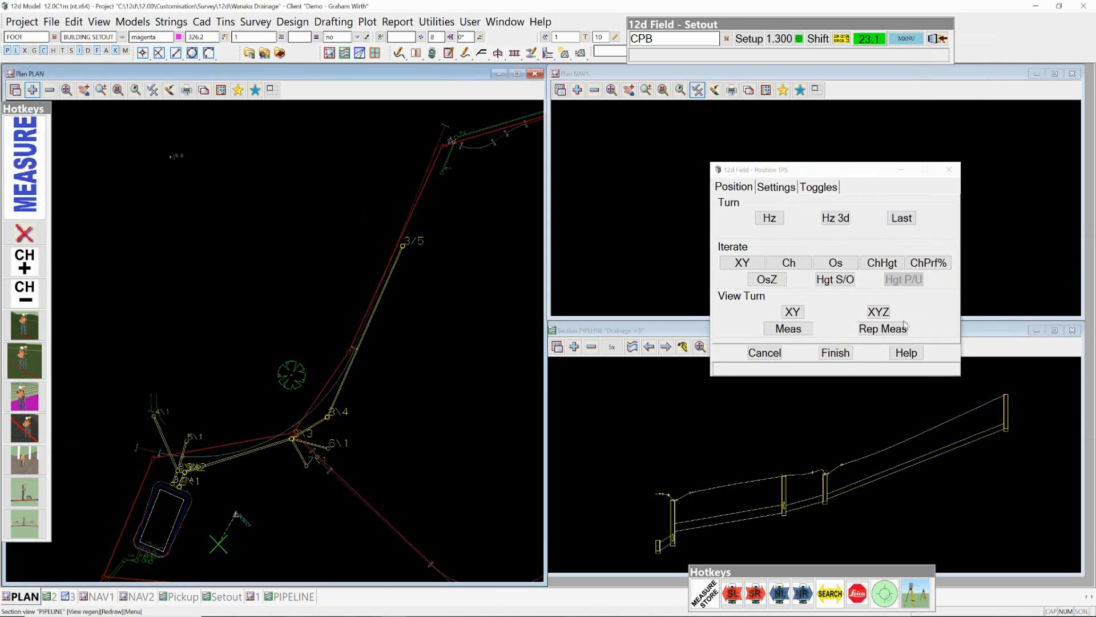
Turn the TPS with an XYZ View Turn to a picked location beside pit 3\3 in the PLAN view, and finish positioning.
{"action": "left_click", "coordinate": [881, 311]}
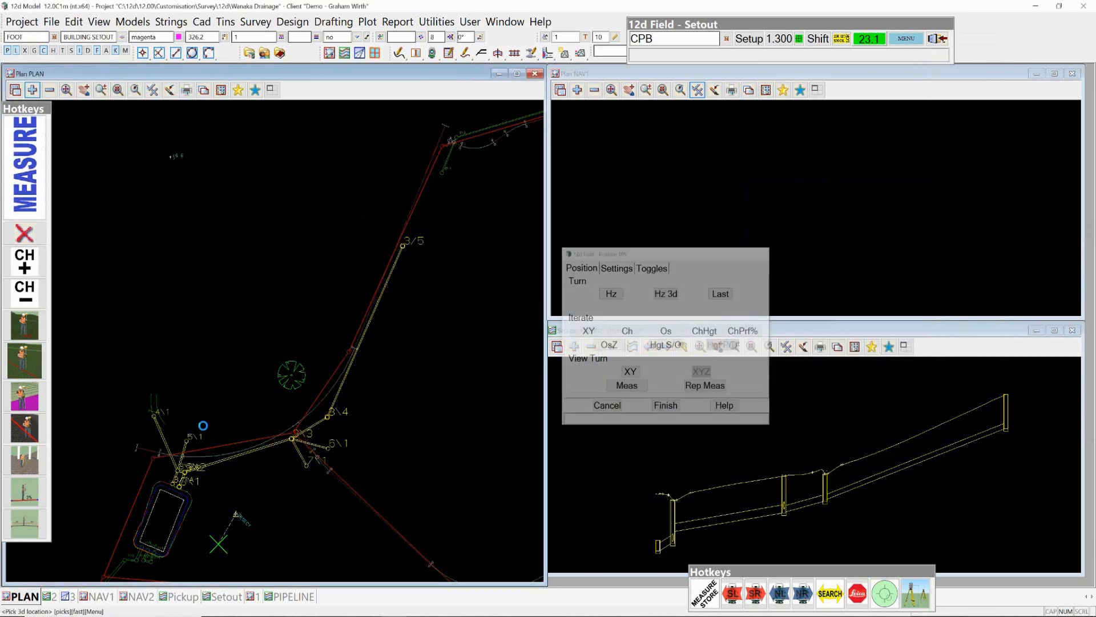
{"action": "left_click", "coordinate": [273, 439]}
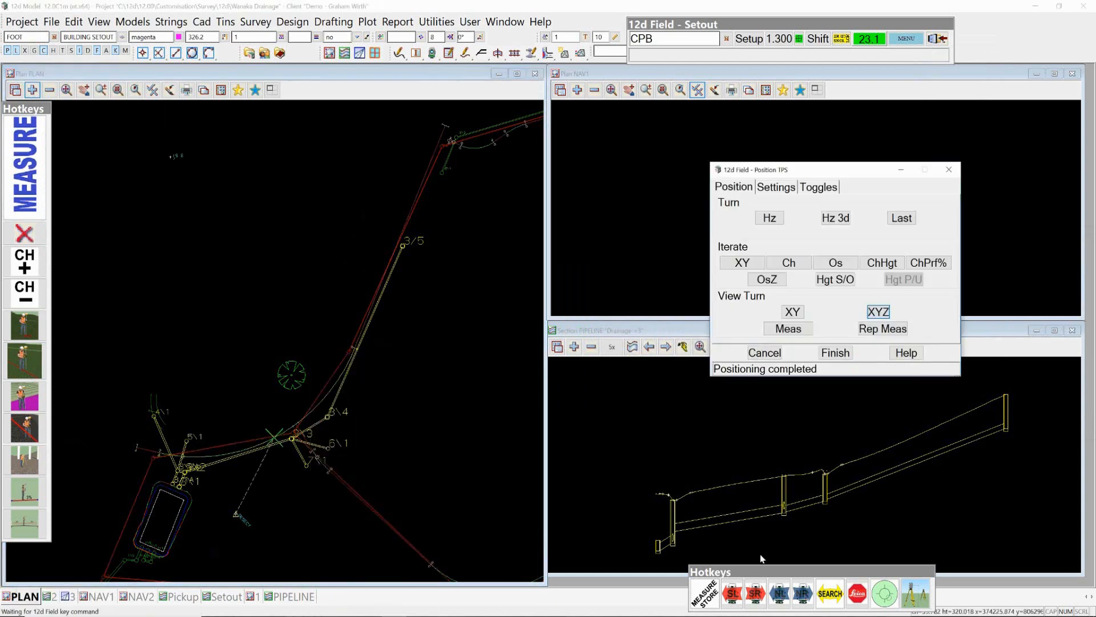
{"action": "left_click", "coordinate": [835, 353]}
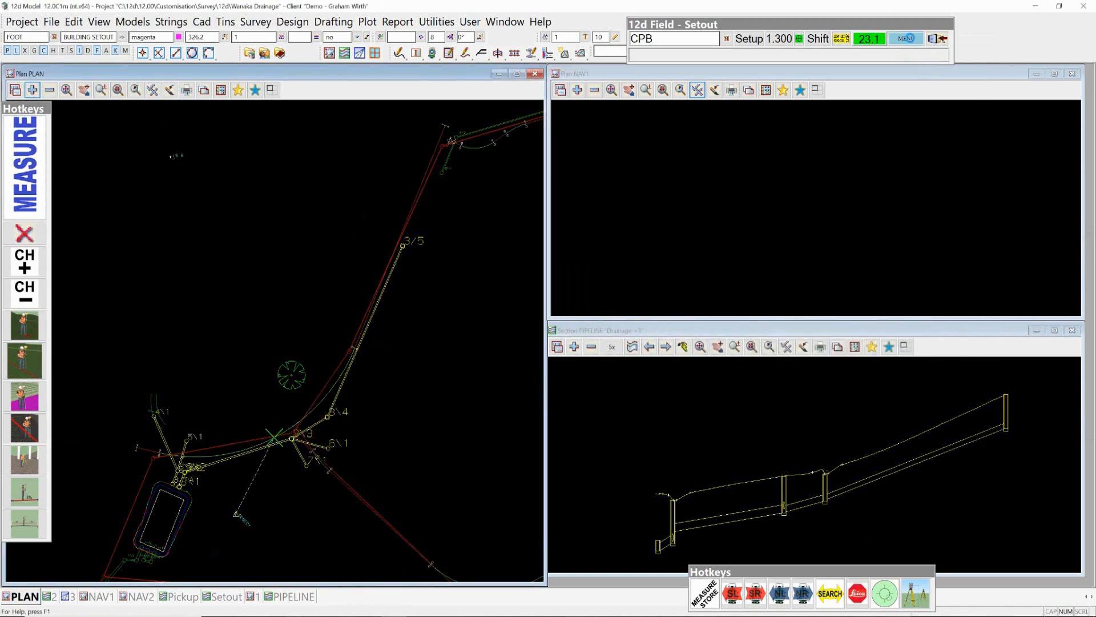
Start Setout Drainage and move its dialog clear of the NAV1 and PIPELINE views.
{"action": "left_click", "coordinate": [907, 39]}
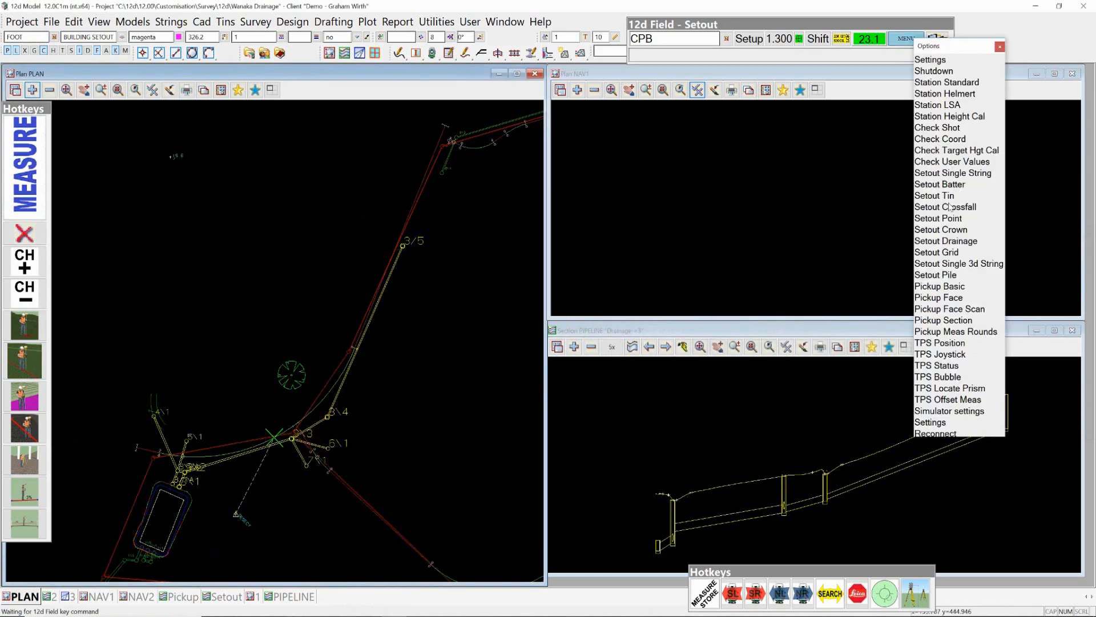
{"action": "left_click", "coordinate": [947, 242]}
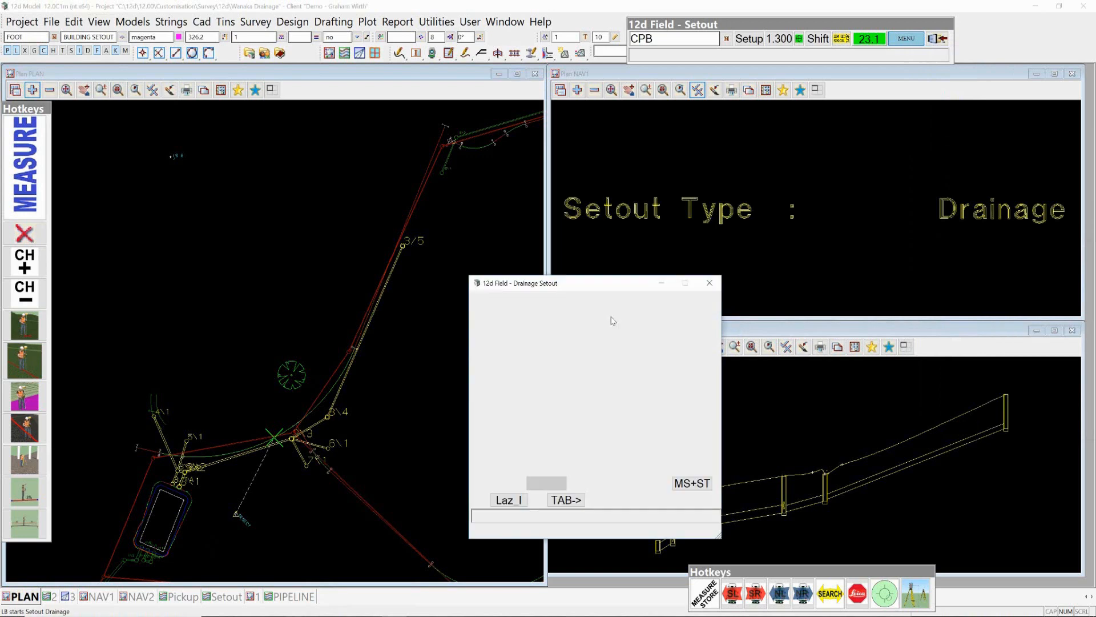
{"action": "left_click_drag", "start_coordinate": [629, 279], "coordinate": [685, 157]}
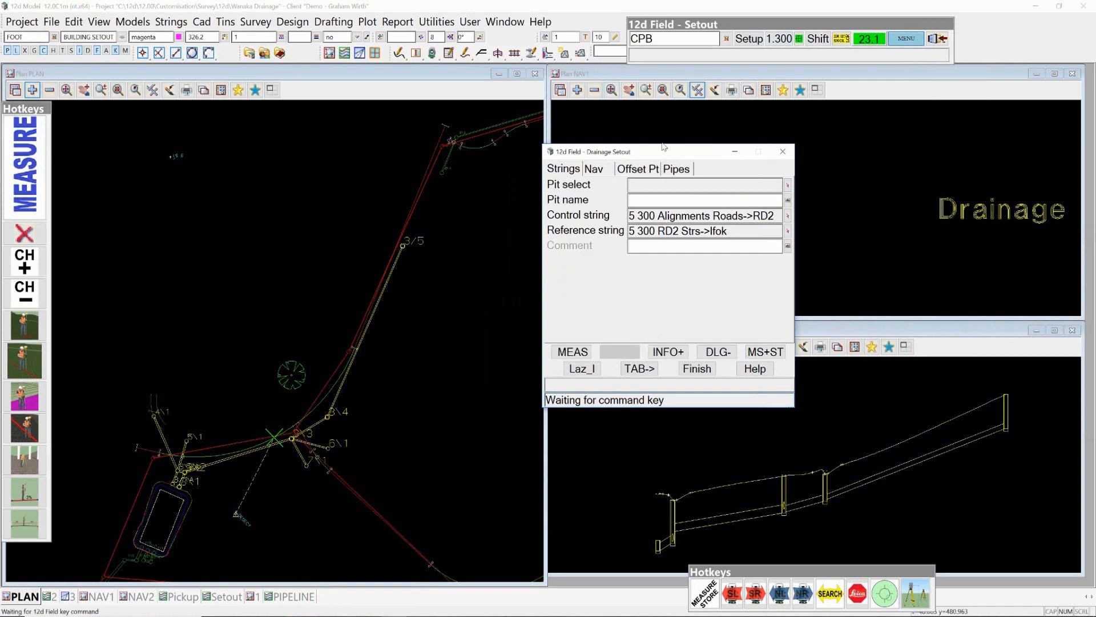
{"action": "left_click_drag", "start_coordinate": [580, 157], "coordinate": [182, 98]}
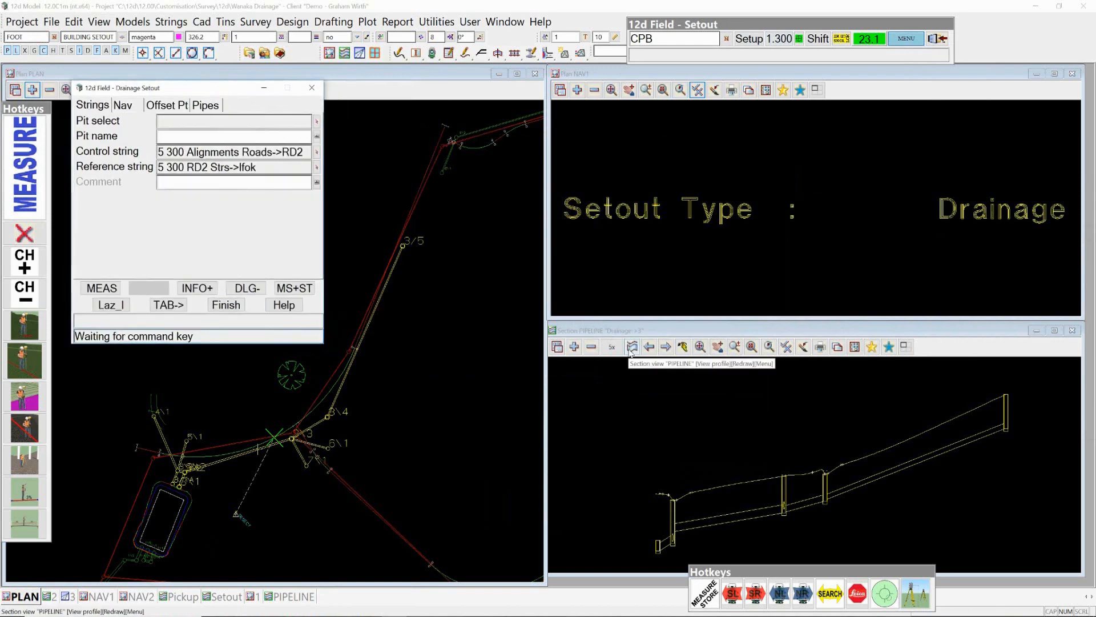
Profile the drainage string in the PIPELINE section view by picking its pipe leading into pit 3\3 in the PLAN view.
{"action": "right_click", "coordinate": [631, 349]}
{"action": "left_click", "coordinate": [662, 380]}
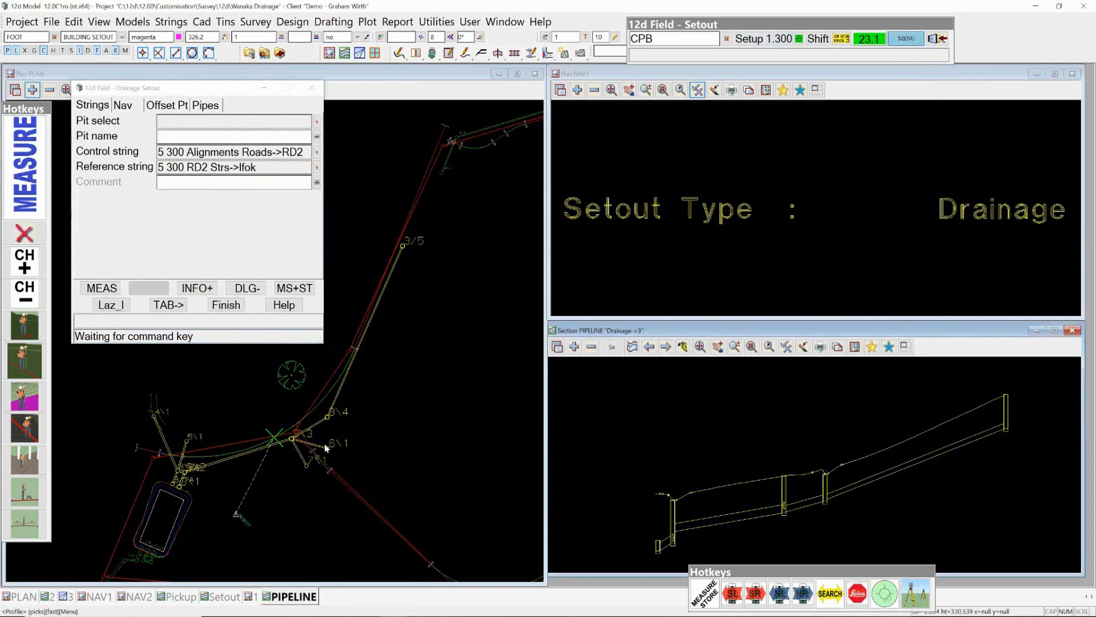
{"action": "left_click", "coordinate": [246, 458]}
{"action": "left_click", "coordinate": [246, 458]}
{"action": "middle_click", "coordinate": [246, 458]}
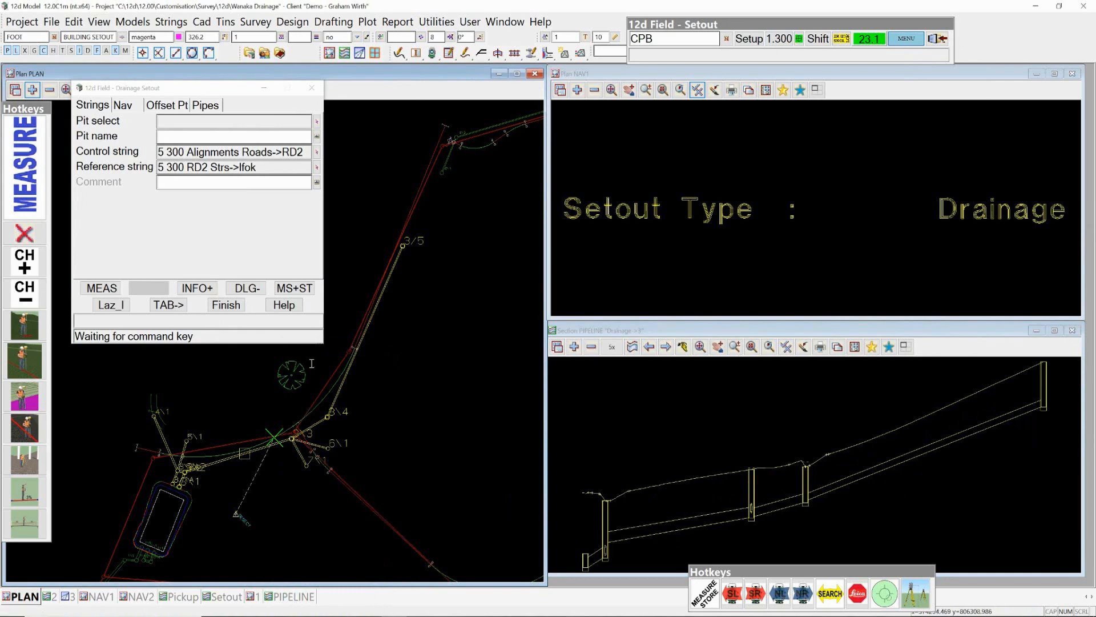
Move the Drainage Setout dialog off the PLAN view and pick pit 3\3 on the Drainage->3 string as the setout pit.
{"action": "left_click_drag", "start_coordinate": [232, 89], "coordinate": [699, 169]}
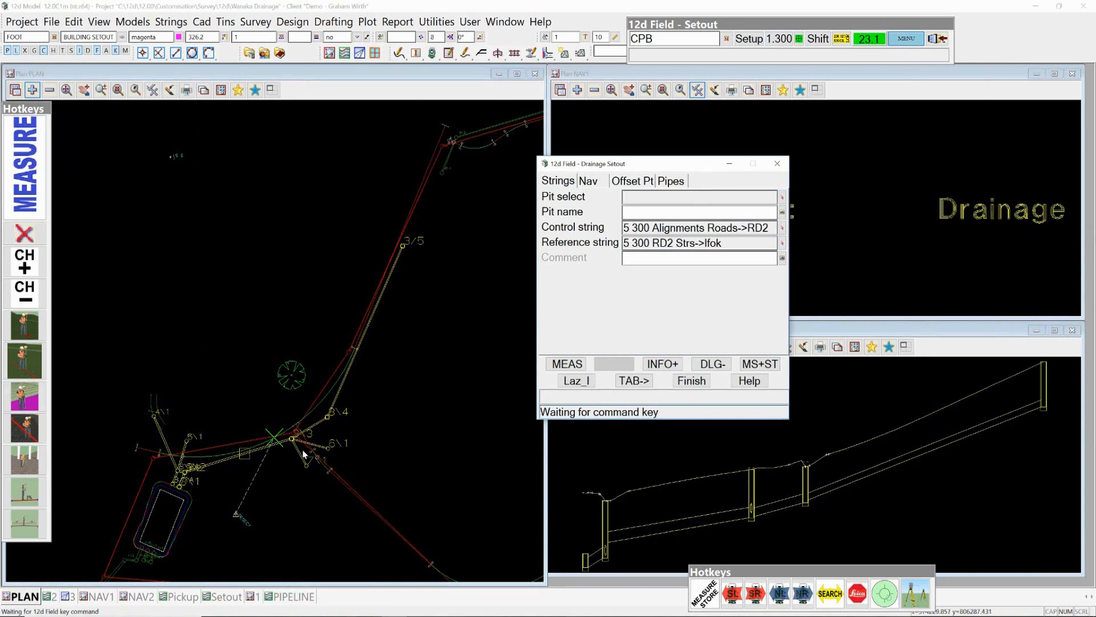
{"action": "scroll", "coordinate": [299, 444], "scroll_direction": "up", "scroll_amount": 3}
{"action": "scroll", "coordinate": [297, 445], "scroll_direction": "up", "scroll_amount": 8}
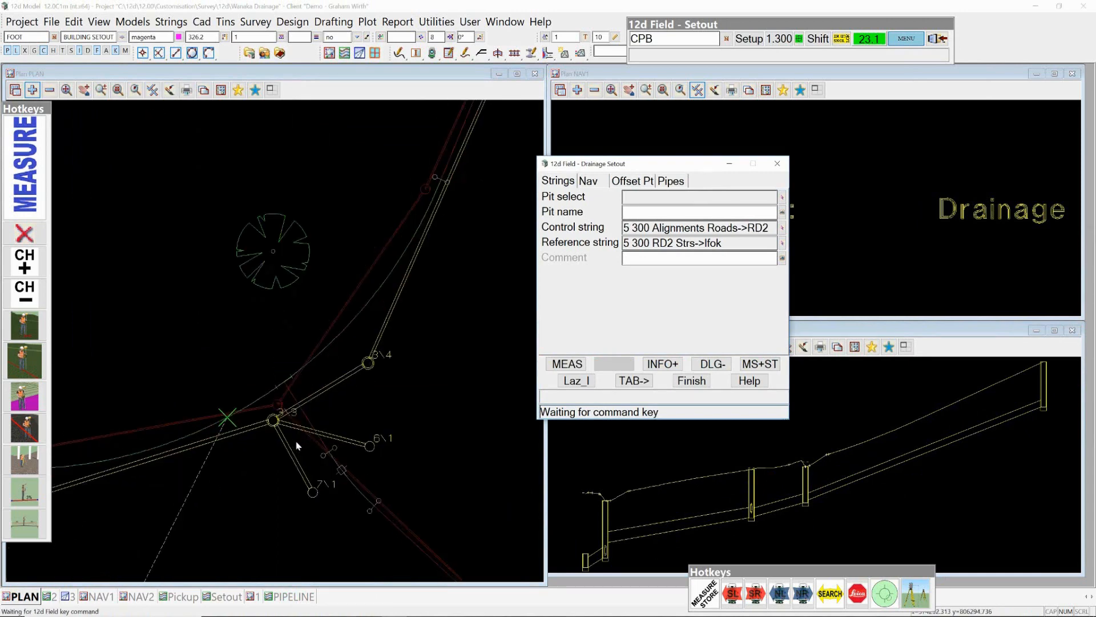
{"action": "scroll", "coordinate": [289, 451], "scroll_direction": "down", "scroll_amount": 5}
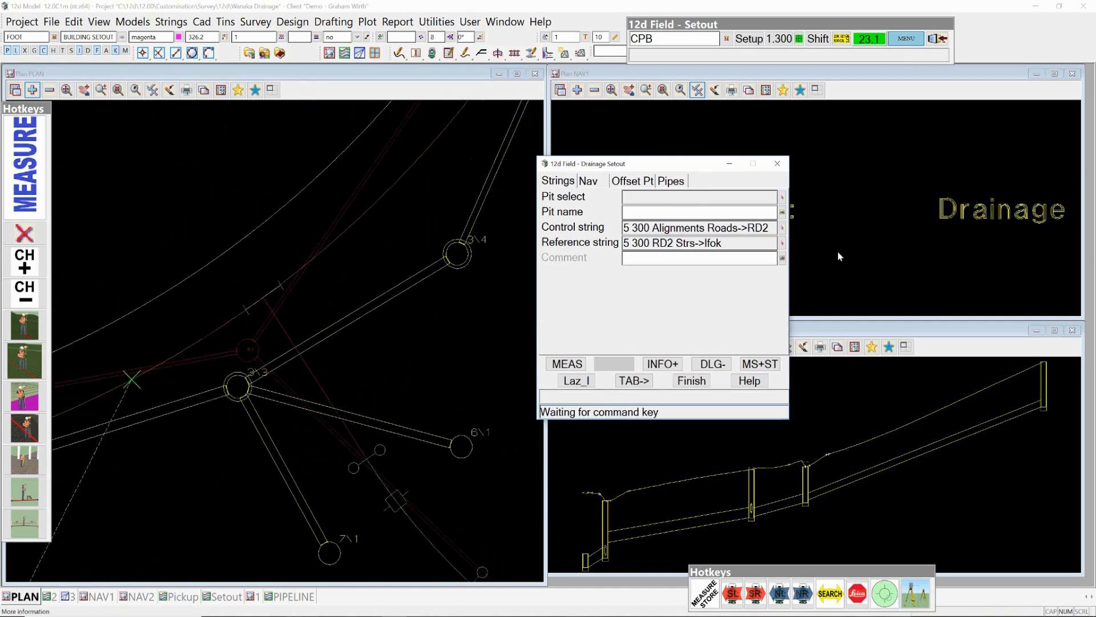
{"action": "left_click", "coordinate": [783, 198]}
{"action": "left_click", "coordinate": [236, 390]}
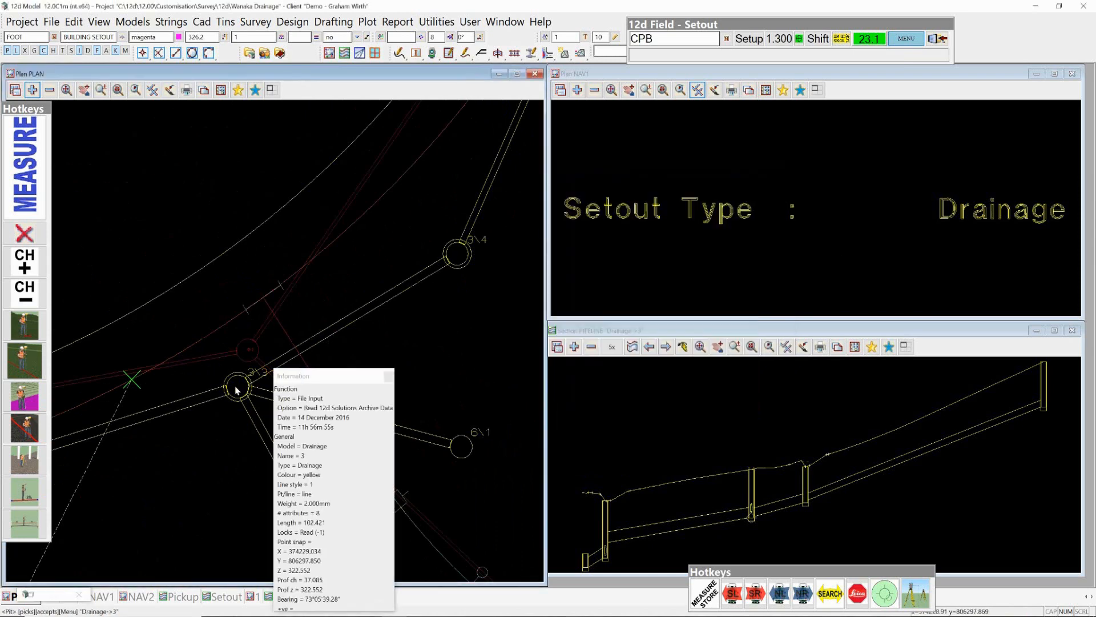
{"action": "middle_click", "coordinate": [235, 390]}
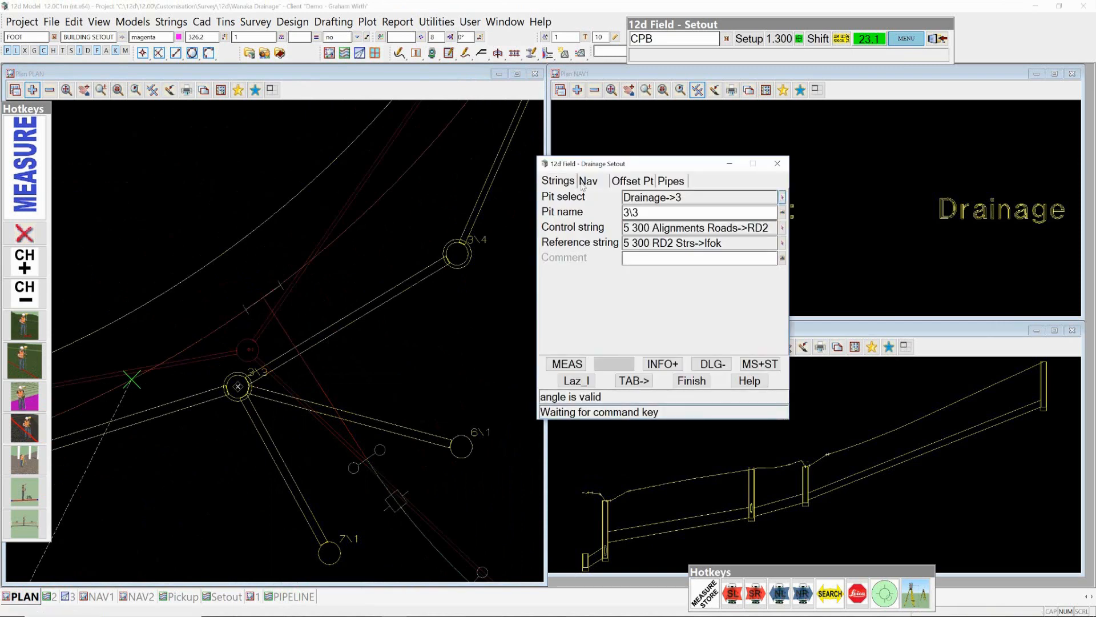
Review the navigation information and step through the name, grade, rise, length and diameter of the pipes connected to pit 3\3.
{"action": "left_click", "coordinate": [600, 182]}
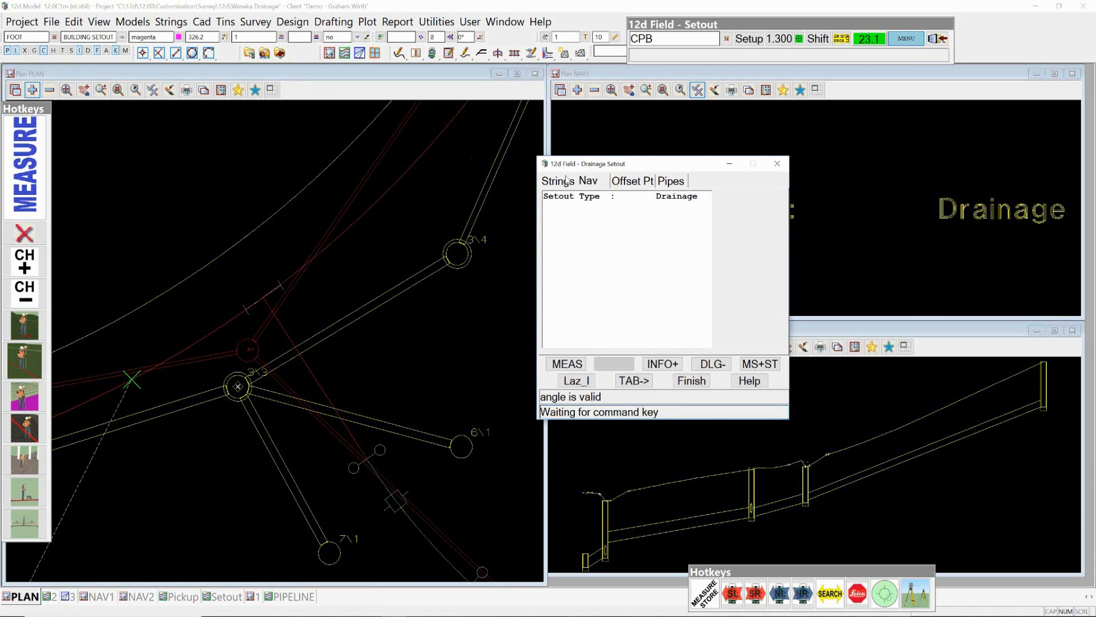
{"action": "left_click", "coordinate": [682, 183]}
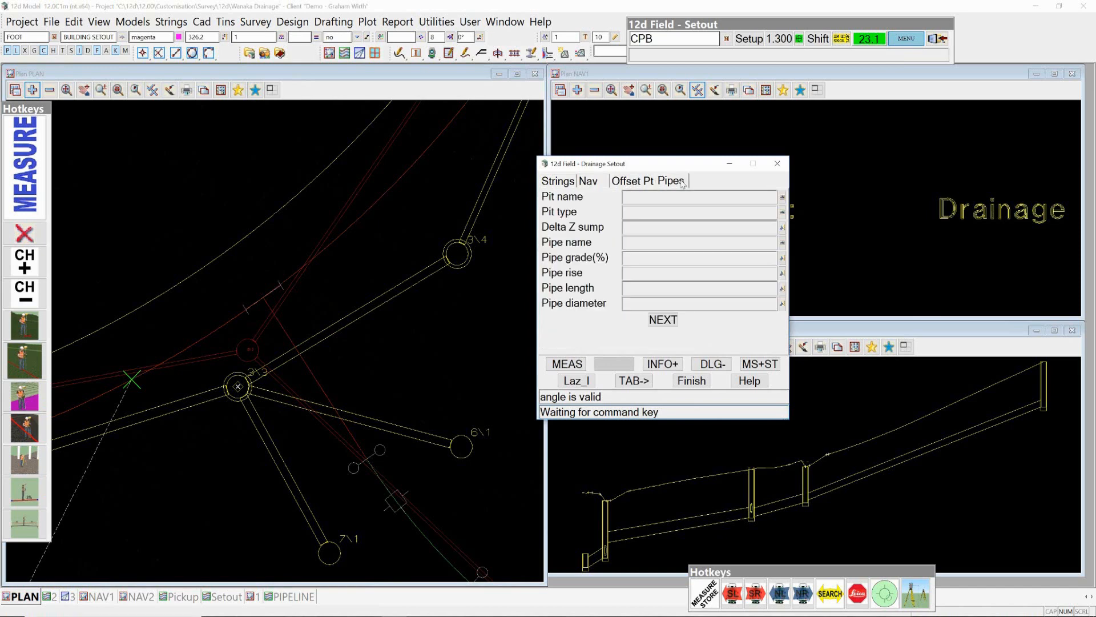
{"action": "left_click", "coordinate": [663, 319]}
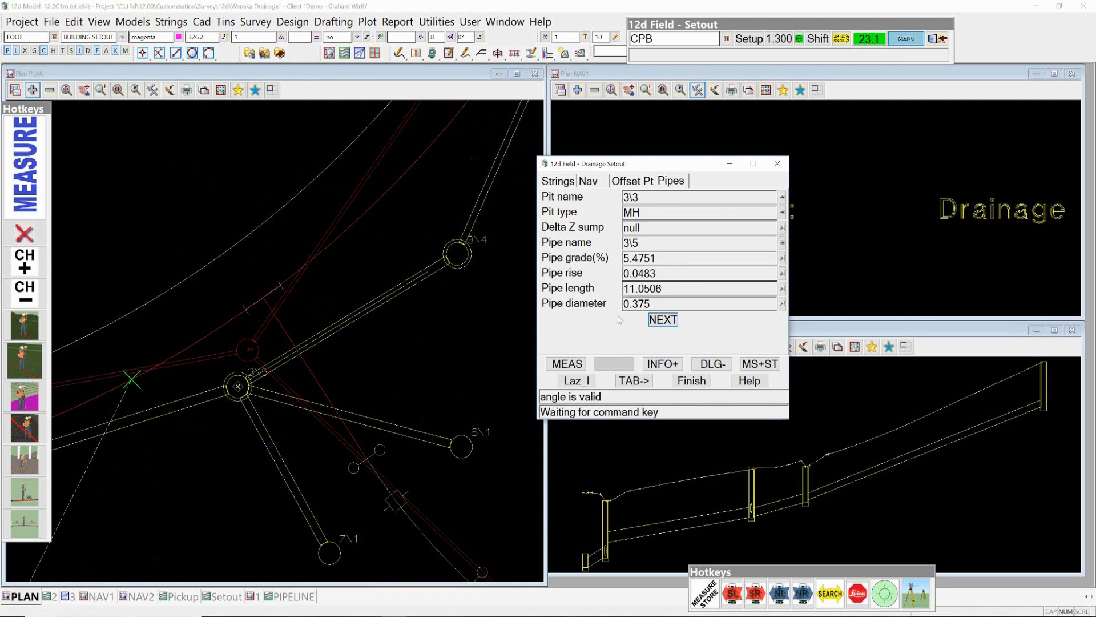
{"action": "left_click", "coordinate": [665, 320]}
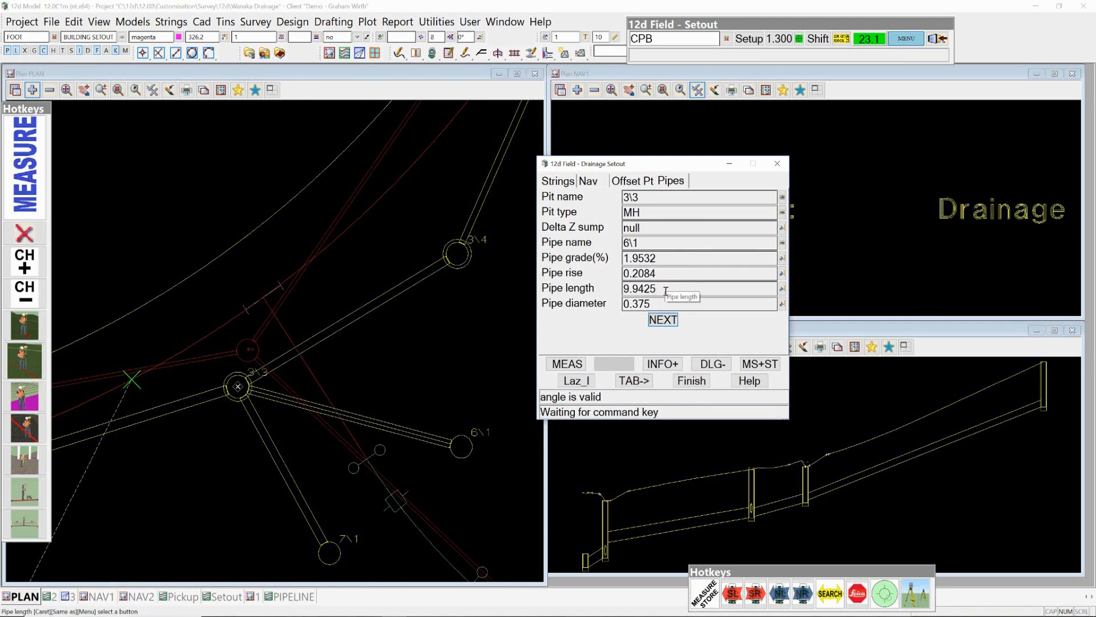
{"action": "left_click", "coordinate": [662, 321]}
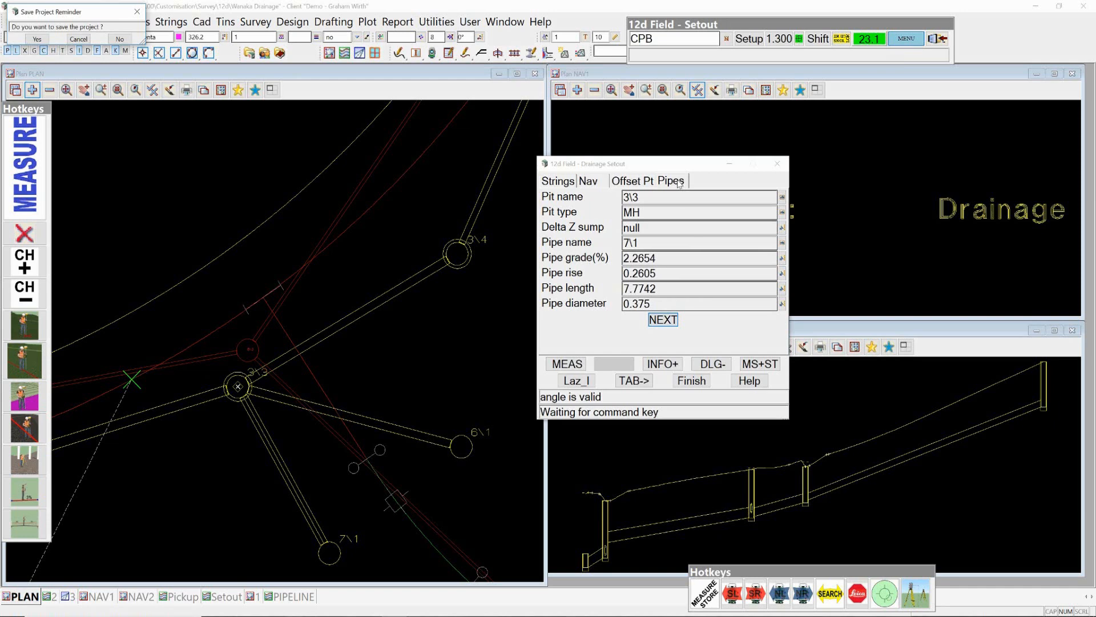
{"action": "left_click", "coordinate": [679, 183]}
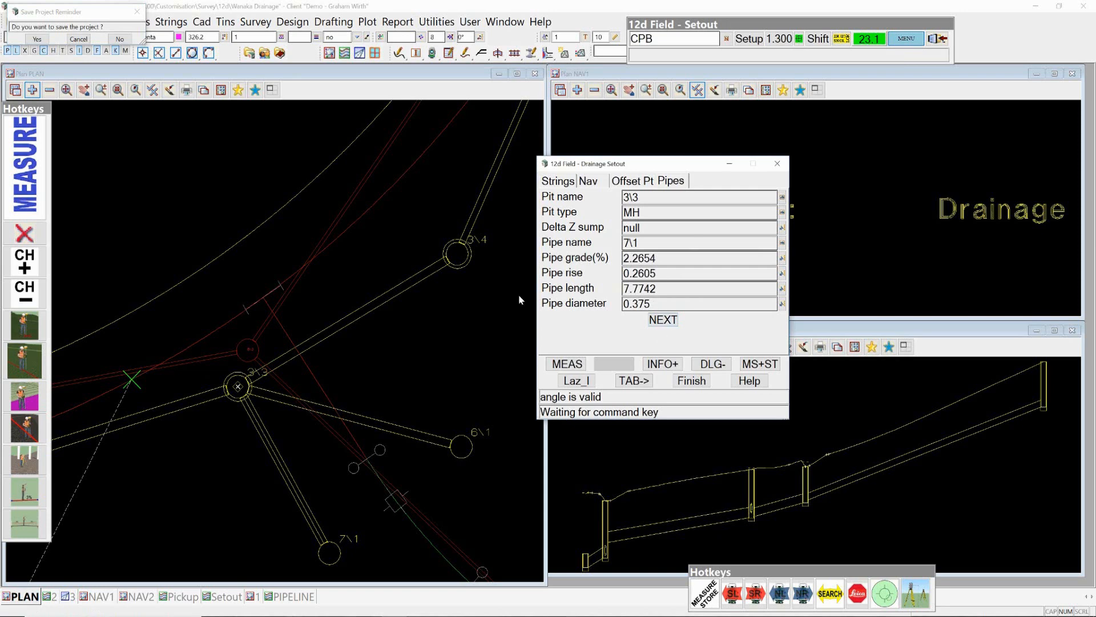
Set the offset distance for pit 3\3 to 2 and apply the offset to the left of the offset direction.
{"action": "left_click", "coordinate": [567, 181]}
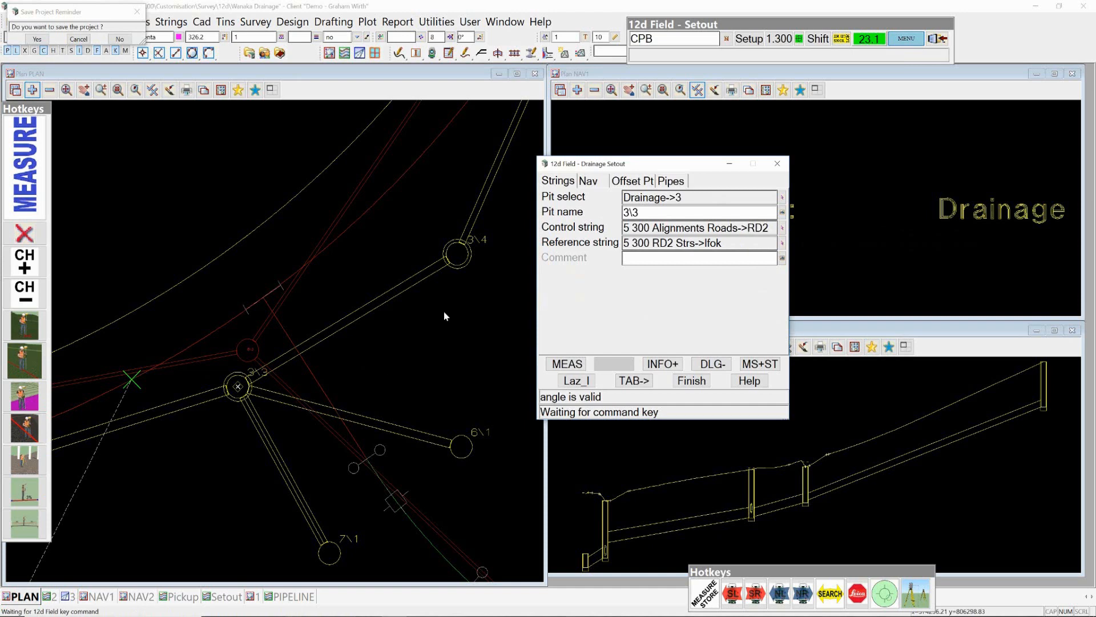
{"action": "left_click", "coordinate": [642, 180]}
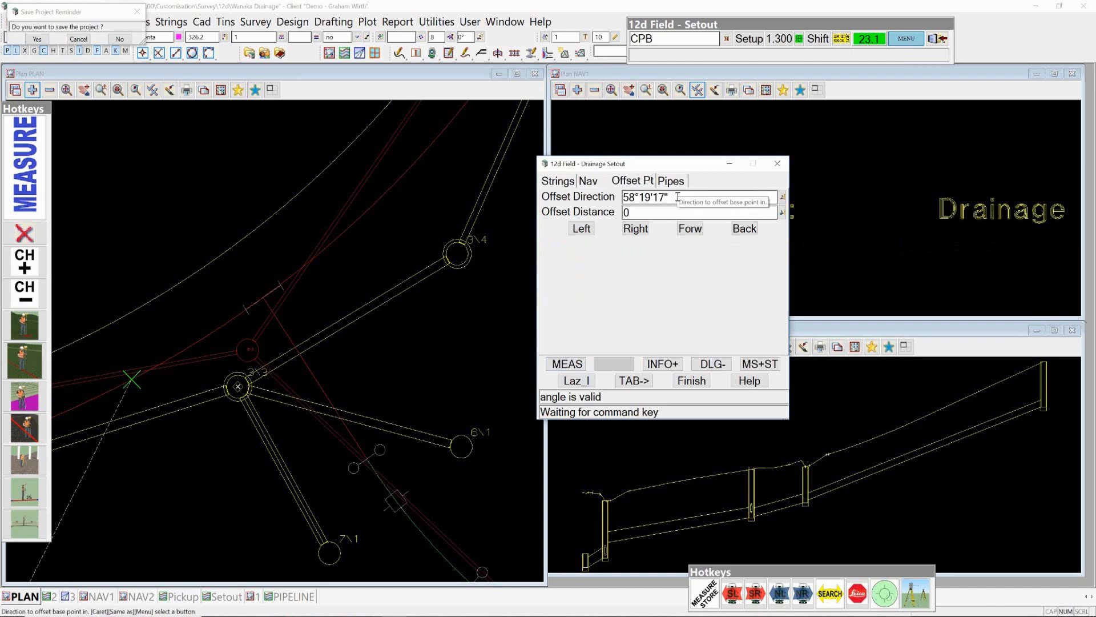
{"action": "left_click", "coordinate": [632, 213]}
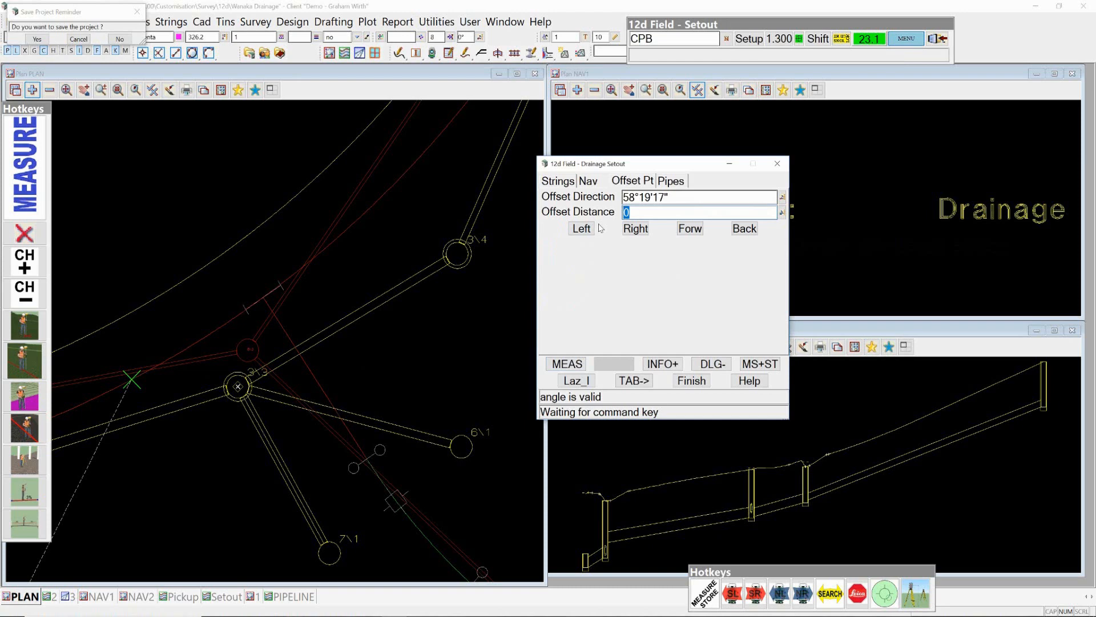
{"action": "type", "text": "2"}
{"action": "left_click", "coordinate": [586, 231]}
{"action": "type", "text": "2"}
{"action": "key", "text": "Return"}
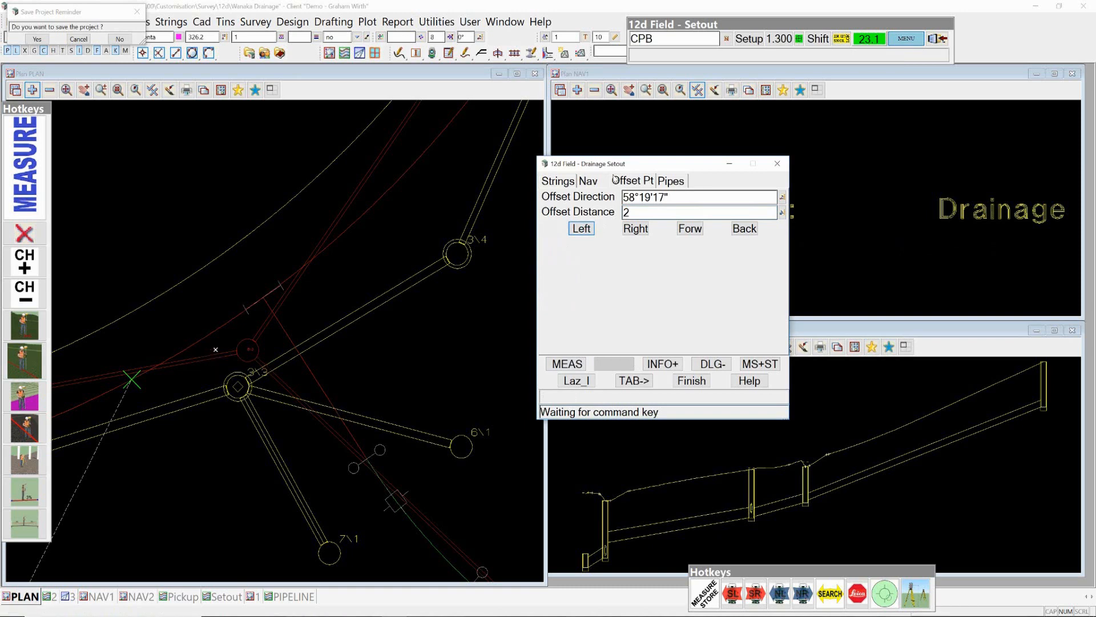
Check the control string RD2, and offset the setout point of pit 3\3 by 2 to the right, forward and back in turn.
{"action": "left_click", "coordinate": [559, 180]}
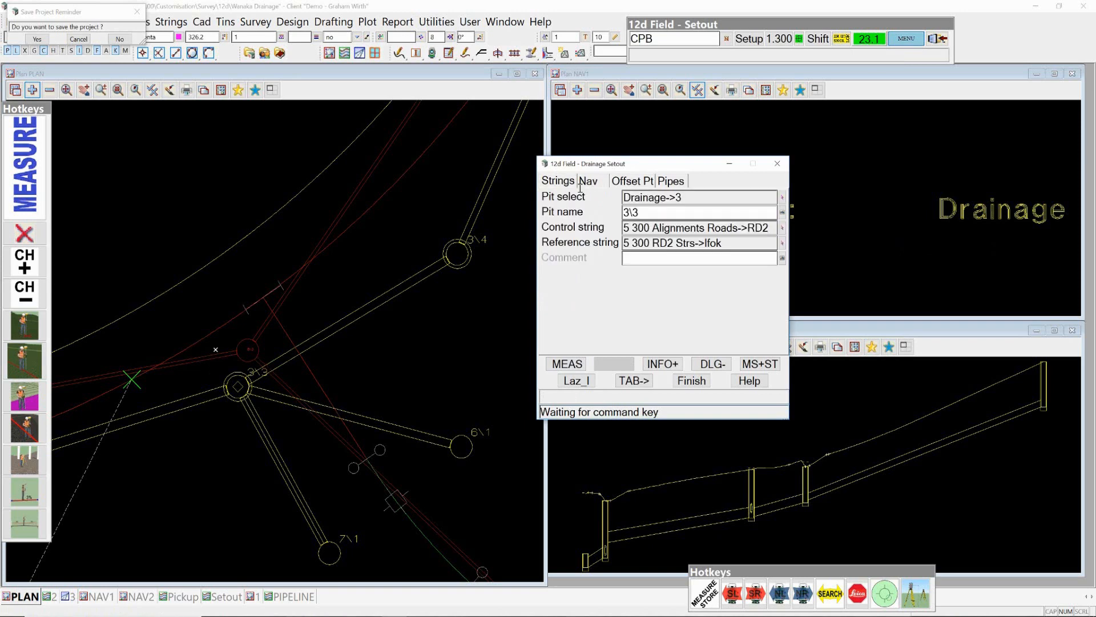
{"action": "left_click_drag", "start_coordinate": [623, 228], "coordinate": [767, 244]}
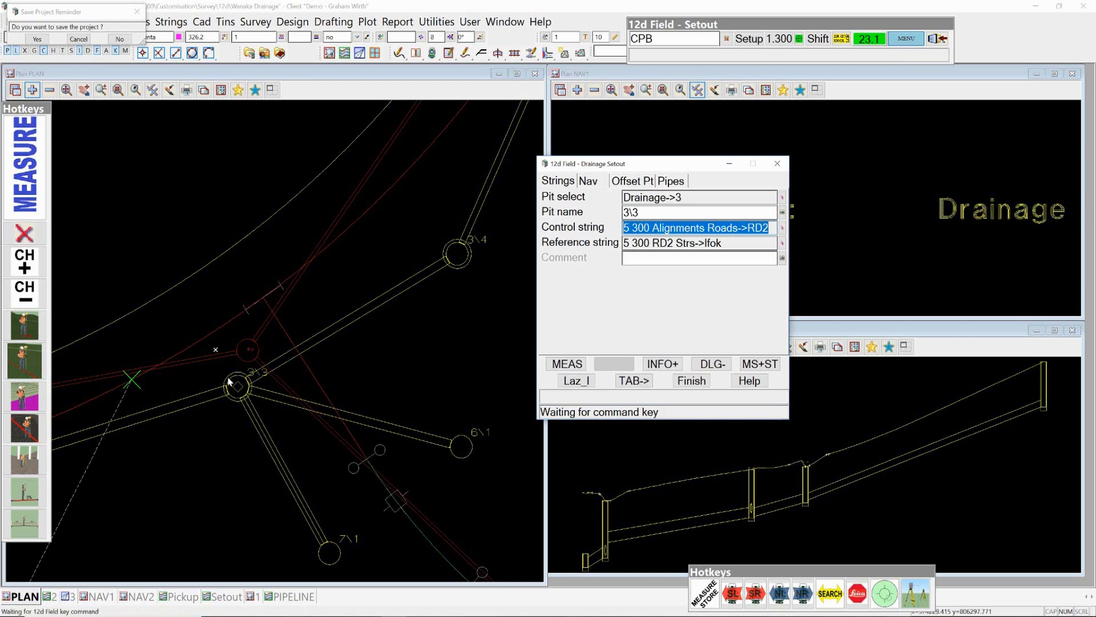
{"action": "left_click", "coordinate": [643, 183]}
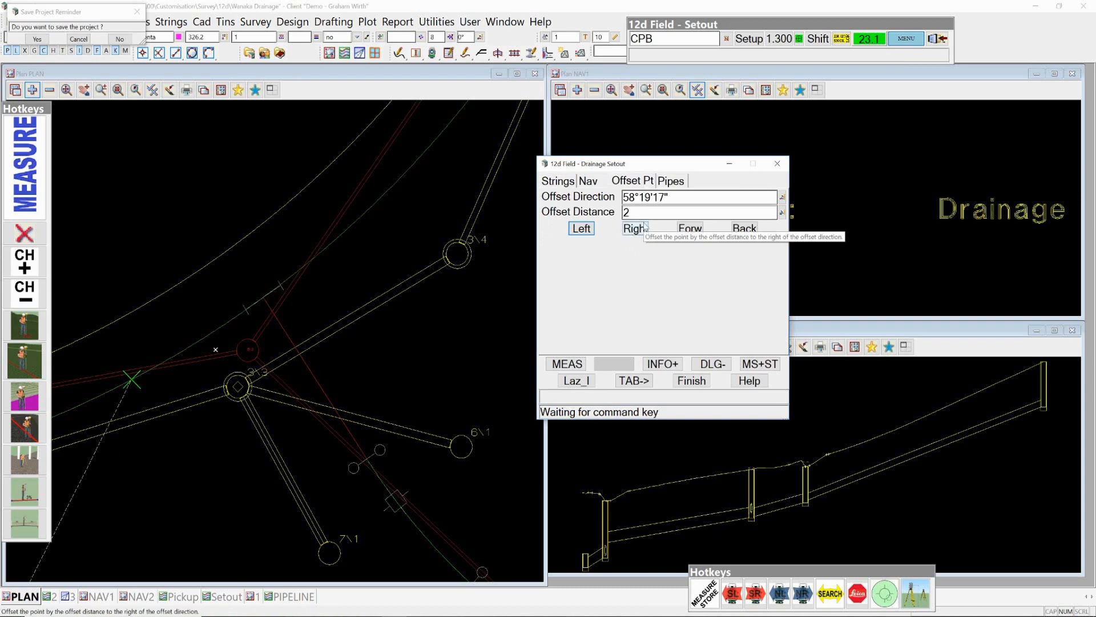
{"action": "left_click", "coordinate": [640, 228]}
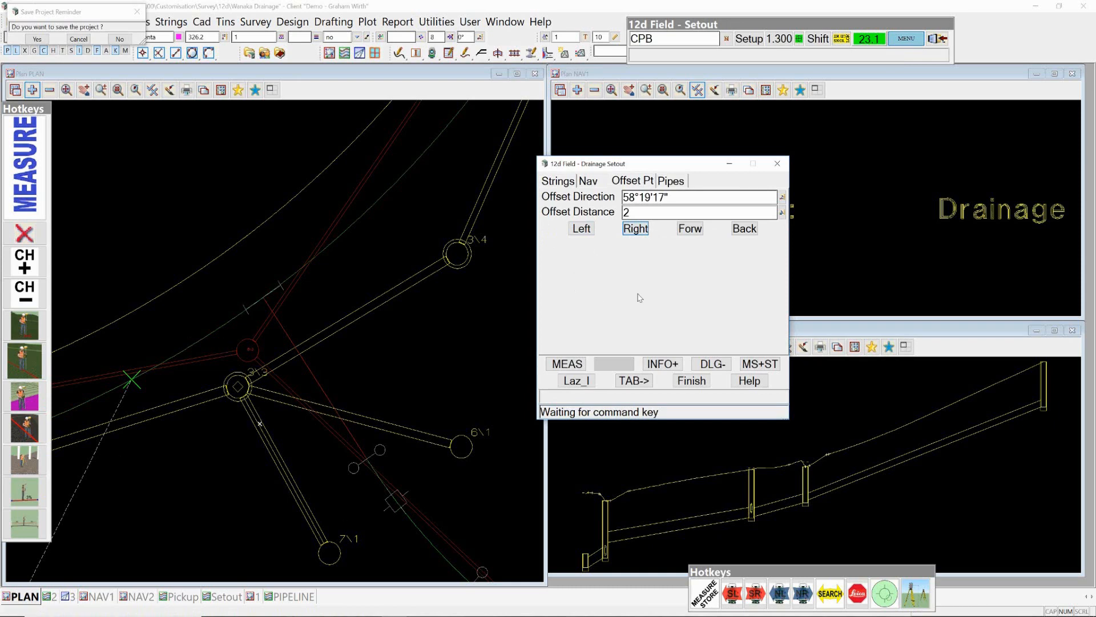
{"action": "left_click", "coordinate": [697, 229]}
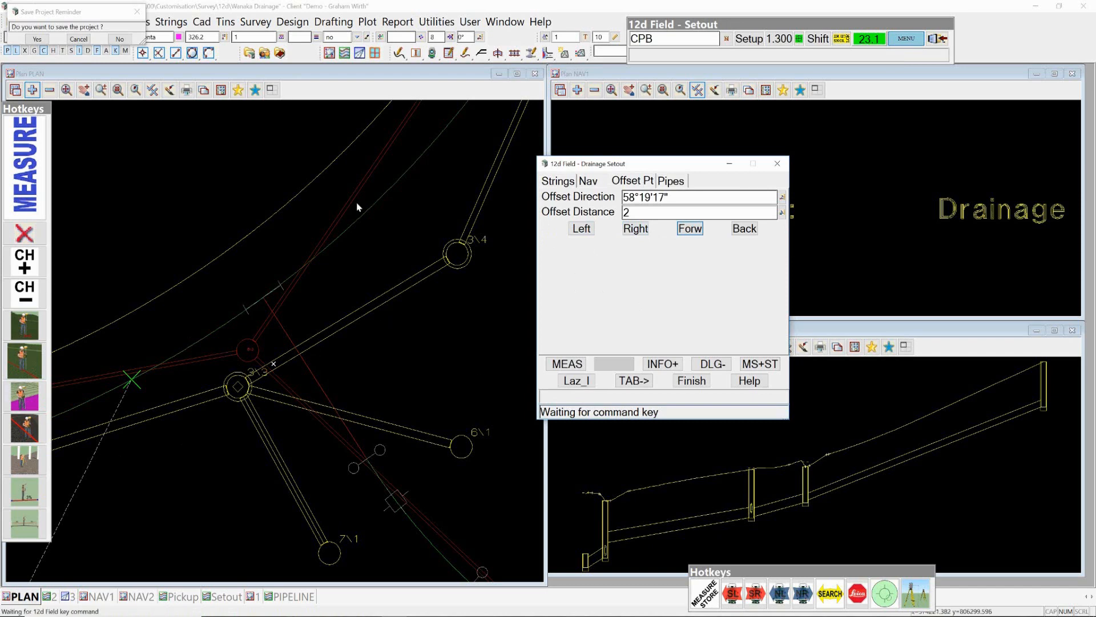
{"action": "left_click", "coordinate": [742, 231]}
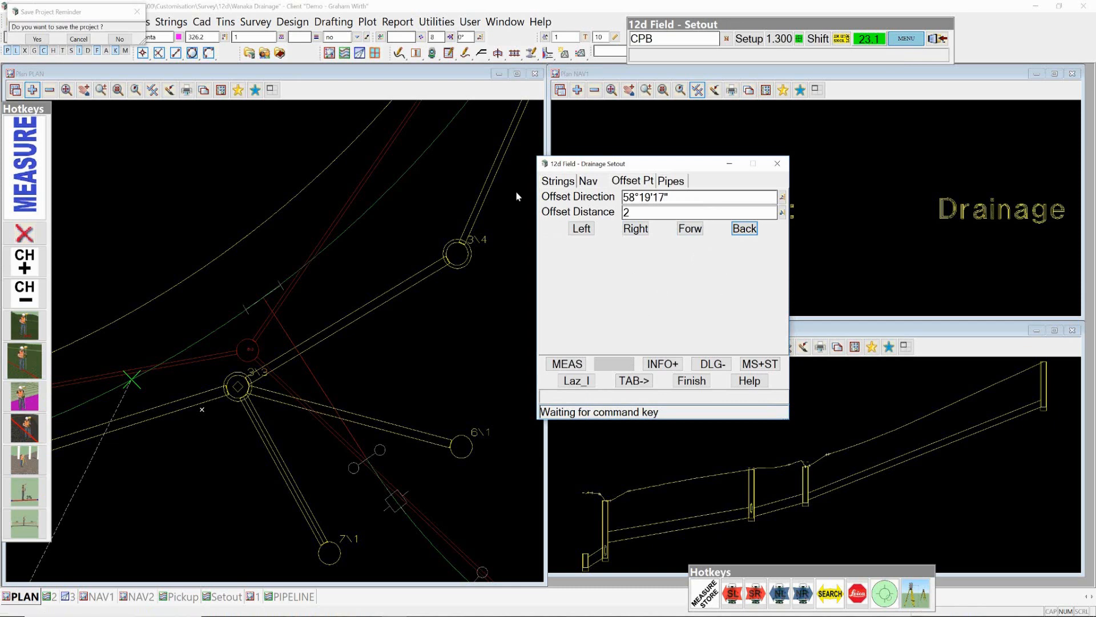
Review pit 3\3's setout strings and step through the details of pipes 3\5, 6\1 and 7\1.
{"action": "left_click", "coordinate": [568, 183]}
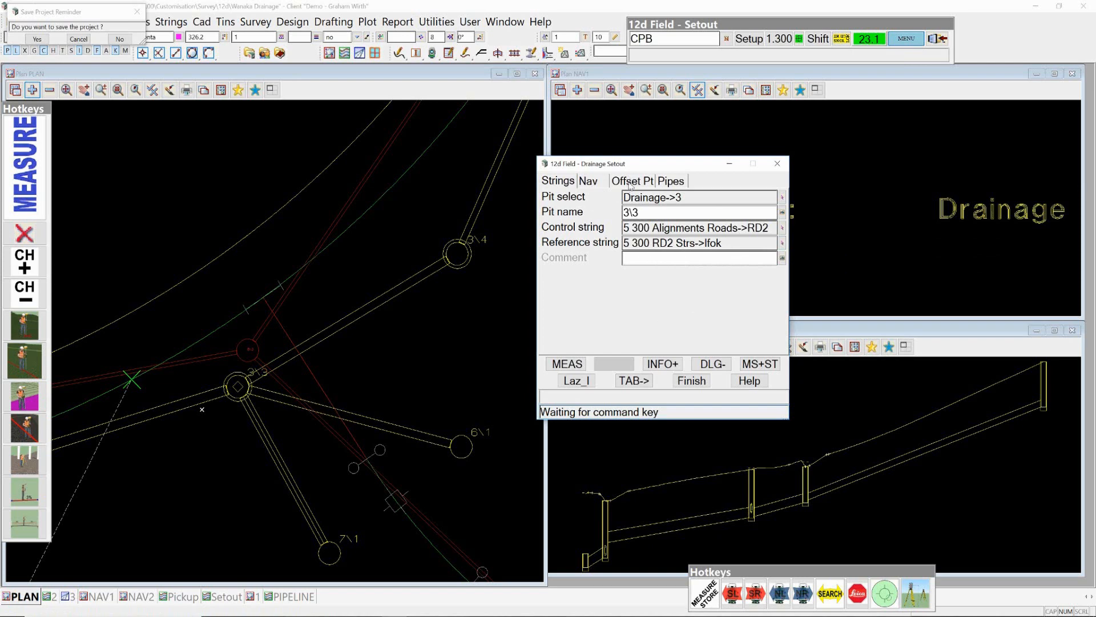
{"action": "left_click", "coordinate": [672, 183]}
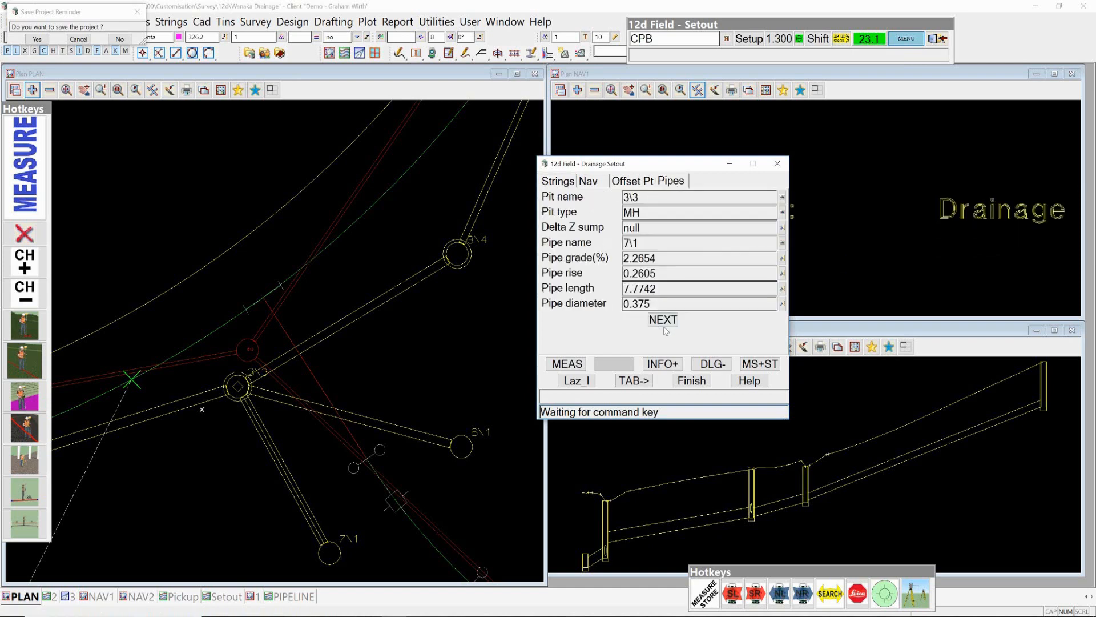
{"action": "left_click", "coordinate": [663, 324]}
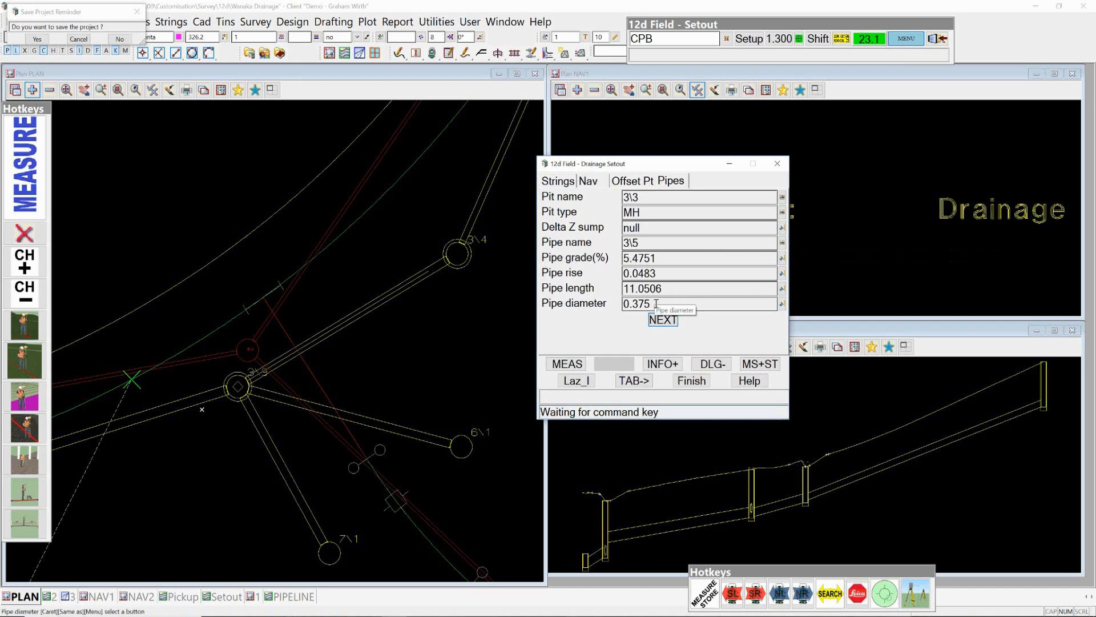
{"action": "left_click", "coordinate": [661, 321]}
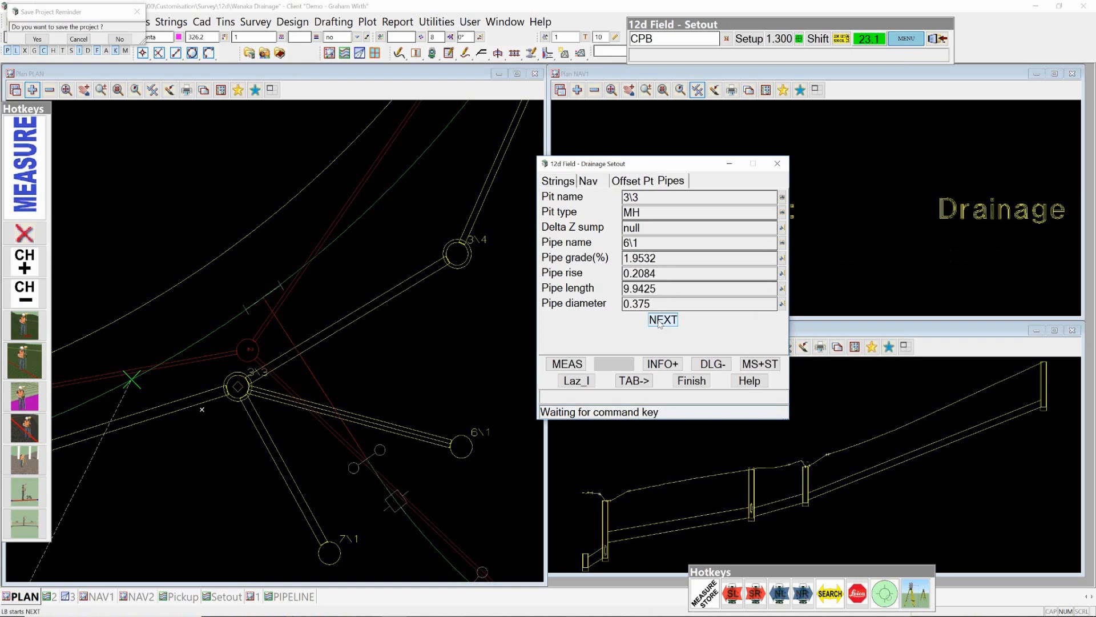
{"action": "left_click", "coordinate": [660, 322]}
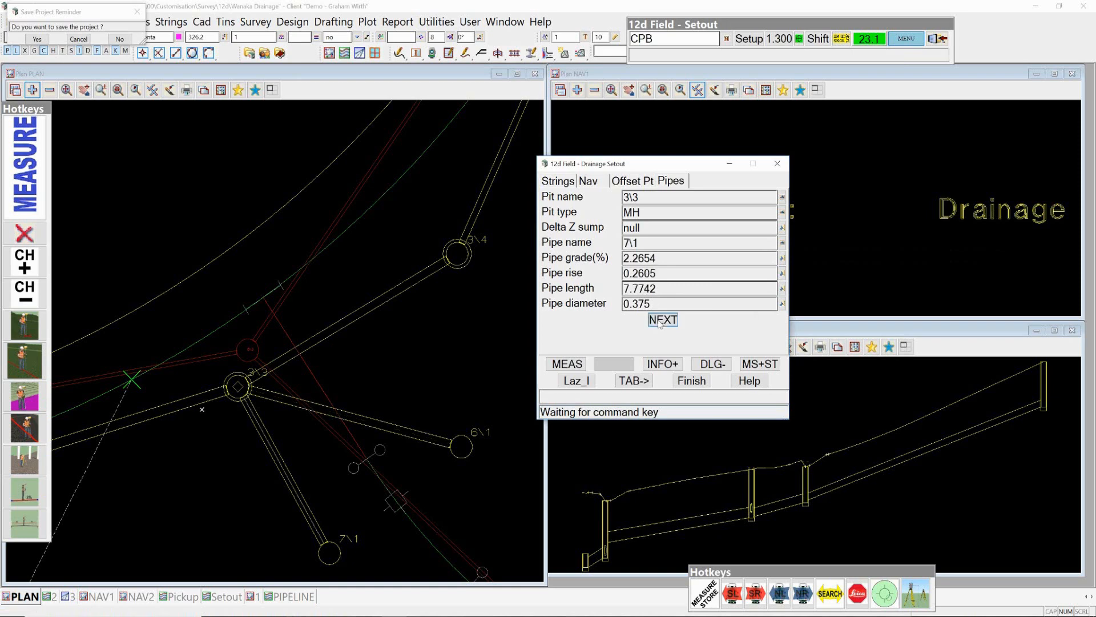
Select pit B\2 on the Sewer->B string in the PLAN view as the setout pit.
{"action": "left_click", "coordinate": [558, 182]}
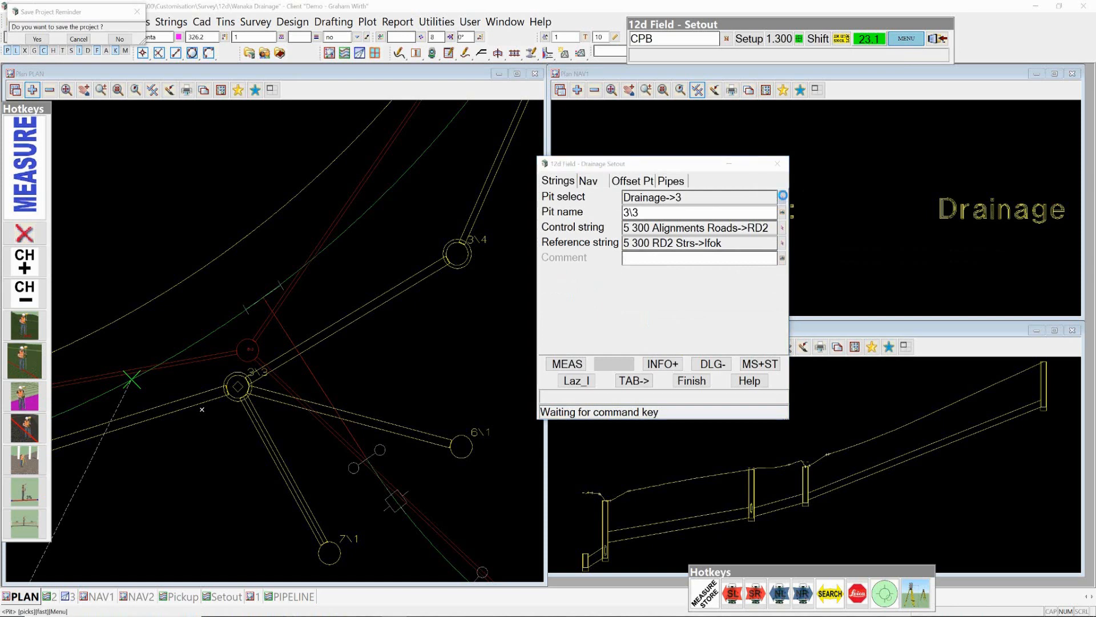
{"action": "left_click", "coordinate": [783, 199]}
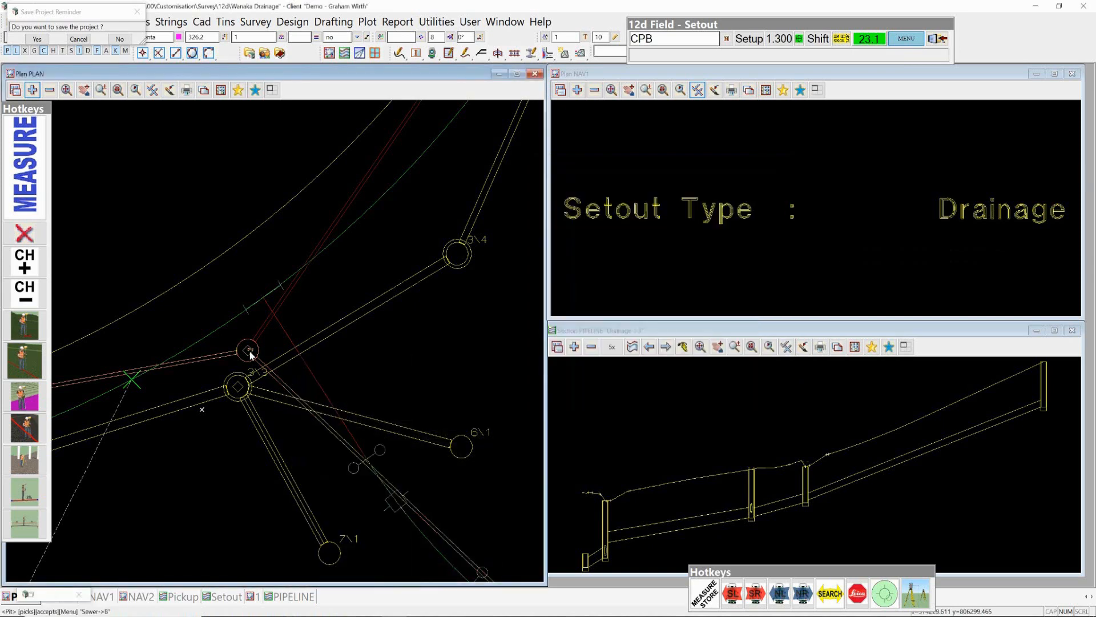
{"action": "left_click", "coordinate": [237, 391]}
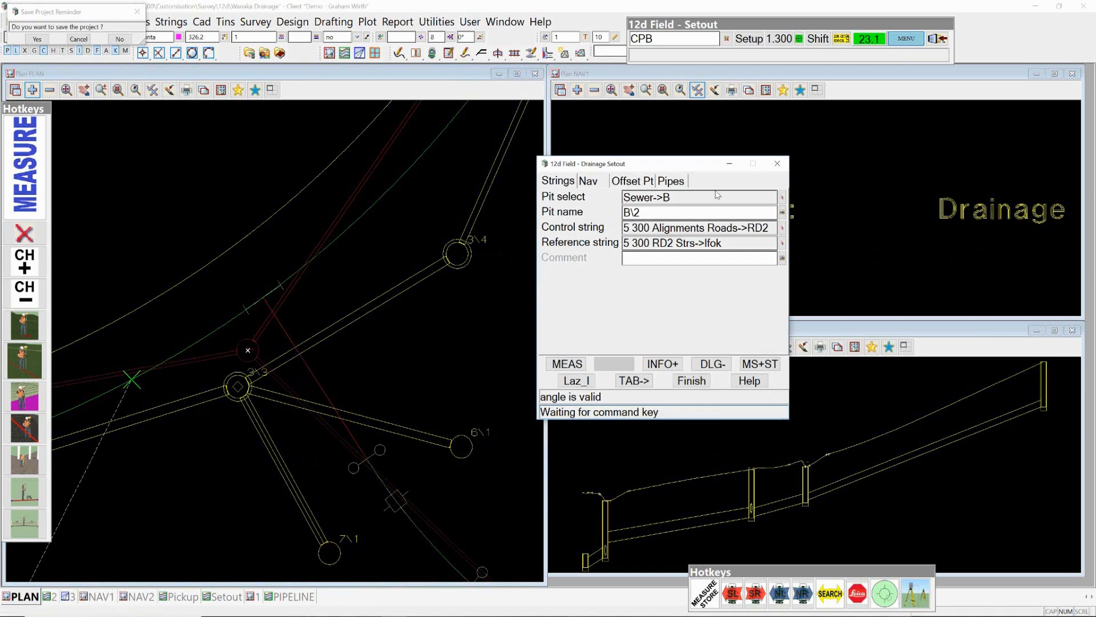
Step through the name, grade, rise, length and diameter of the sewer pipes connected to pit B\2.
{"action": "left_click", "coordinate": [672, 181]}
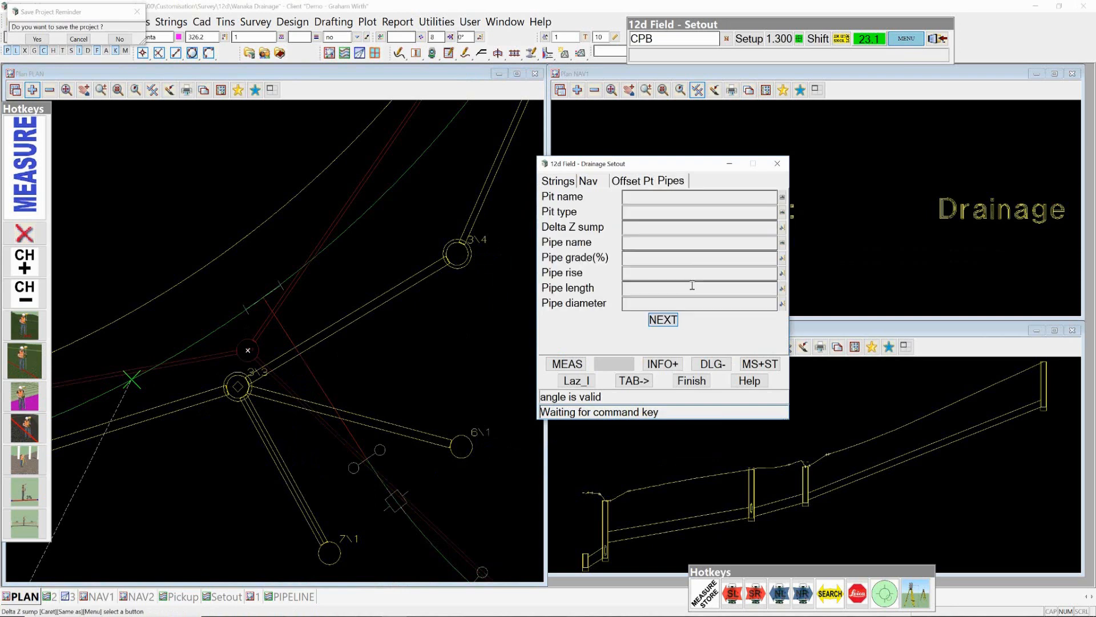
{"action": "left_click", "coordinate": [248, 355]}
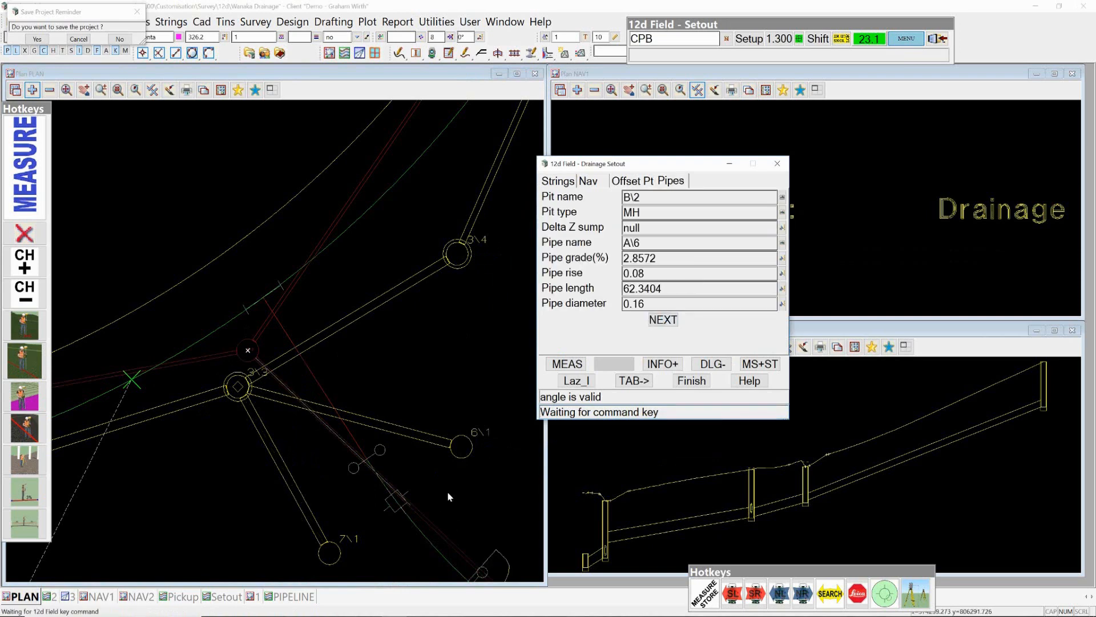
{"action": "left_click", "coordinate": [662, 322]}
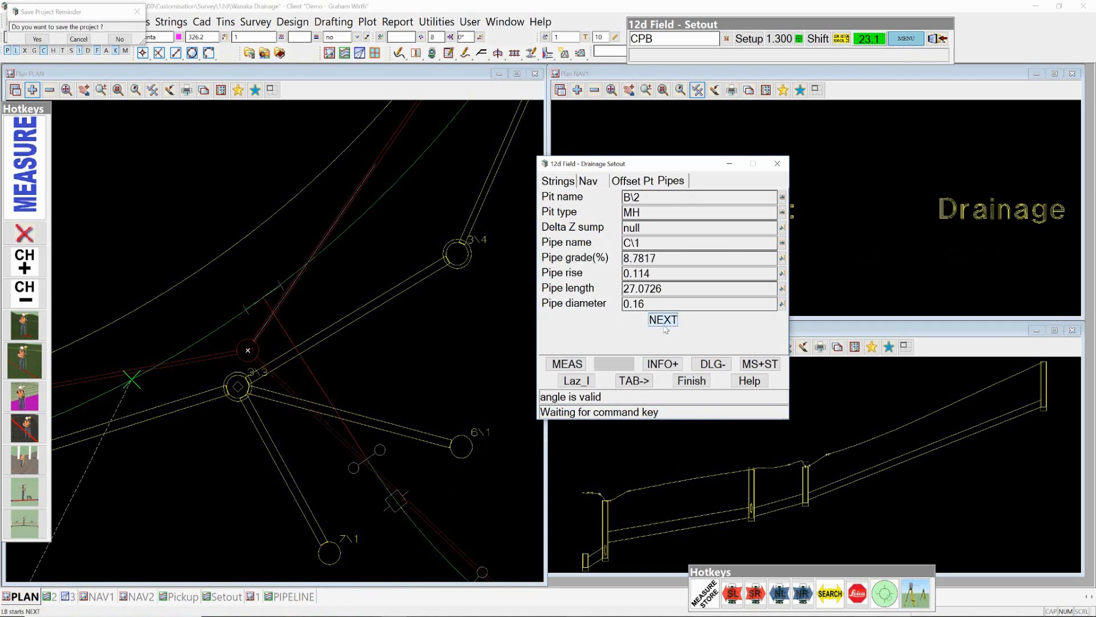
{"action": "left_click", "coordinate": [665, 329]}
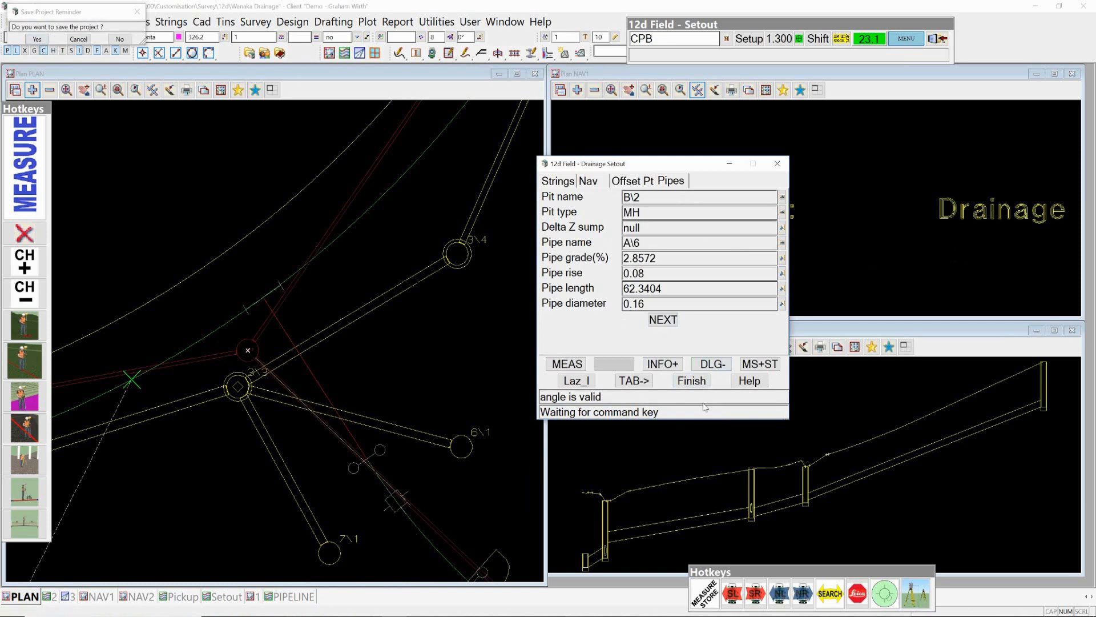
Finish Drainage Setout and save the Wanaka Drainage project, and switch to the BIM SETOUT project and save it too.
{"action": "left_click", "coordinate": [692, 381]}
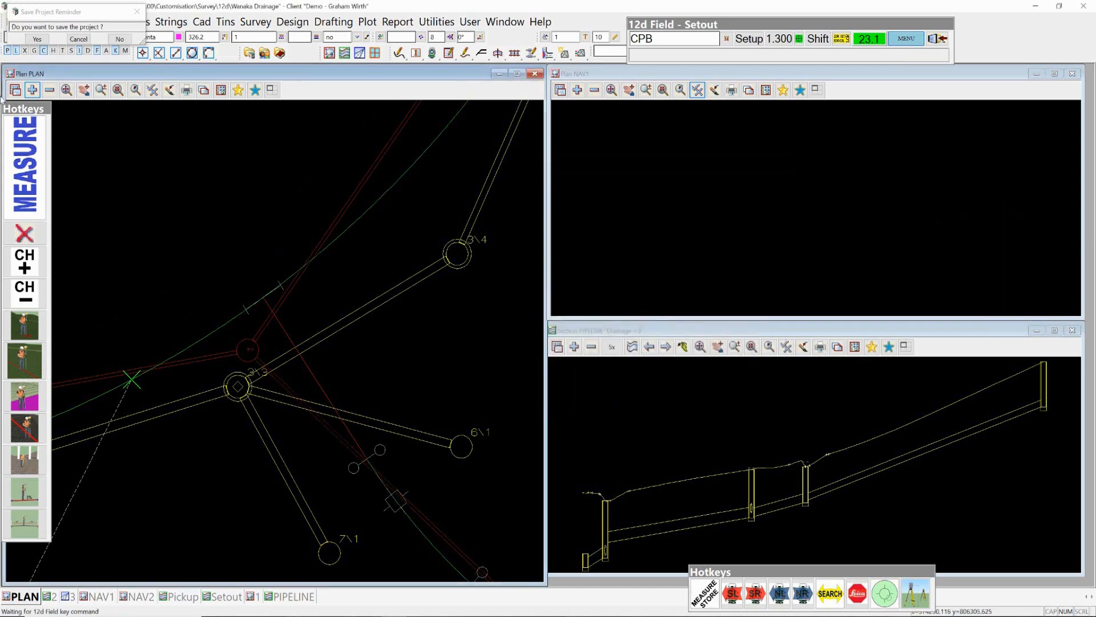
{"action": "left_click", "coordinate": [38, 39]}
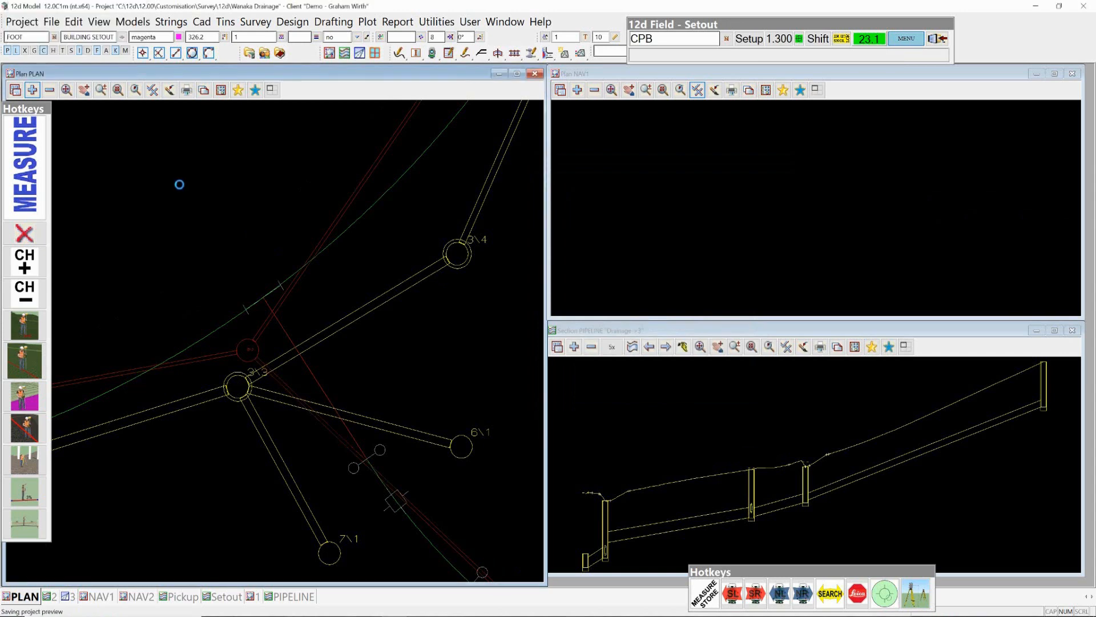
{"action": "left_click", "coordinate": [1037, 7]}
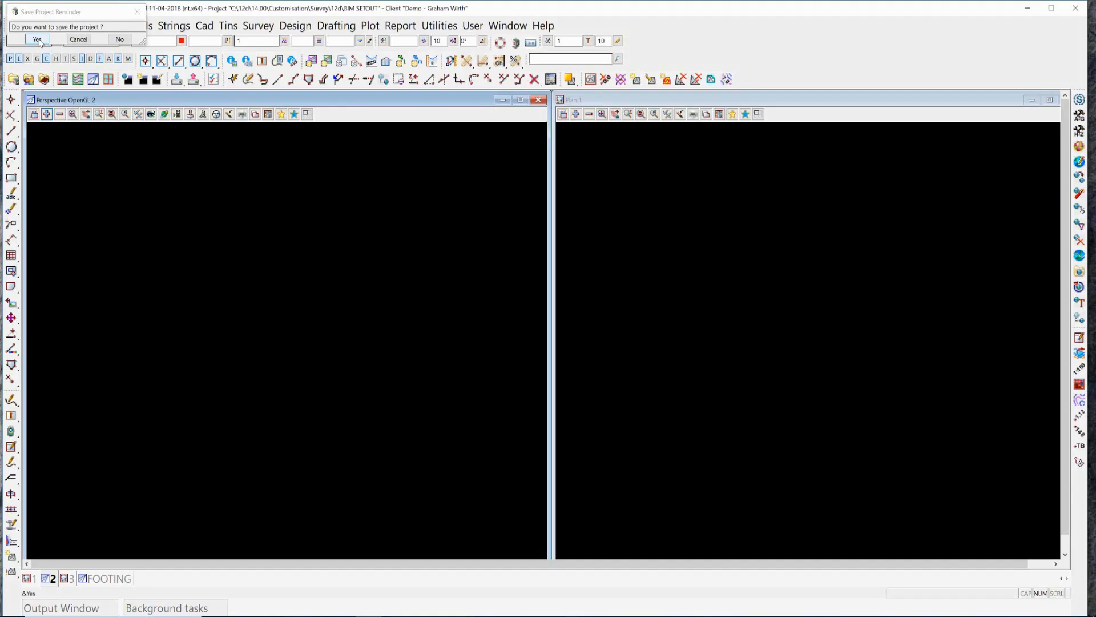
{"action": "left_click", "coordinate": [37, 40]}
Start the IFC Express Reader for a BIM import and select VectorworksBIMDemo.ifc as the IFC file.
{"action": "left_click", "coordinate": [54, 26]}
{"action": "mouse_move", "coordinate": [79, 135]}
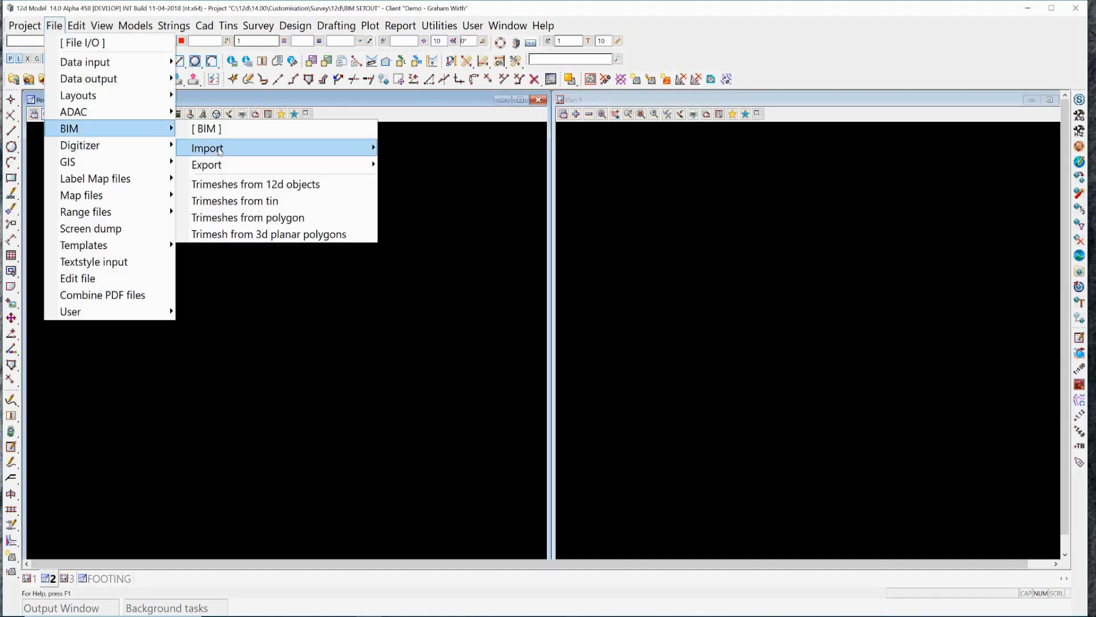
{"action": "mouse_move", "coordinate": [278, 151]}
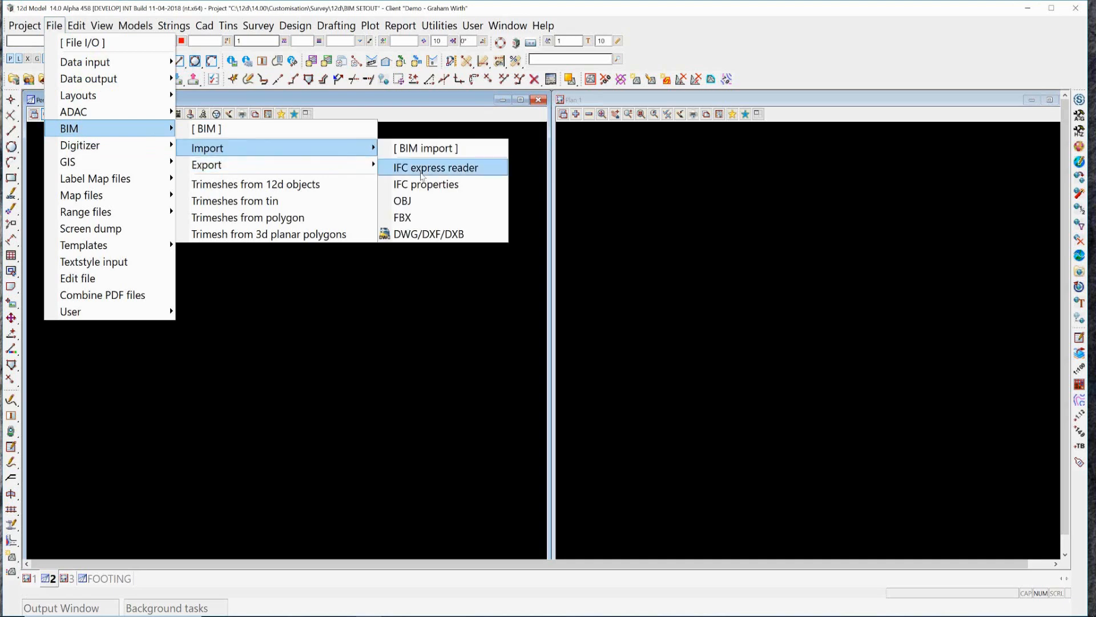
{"action": "left_click", "coordinate": [423, 168]}
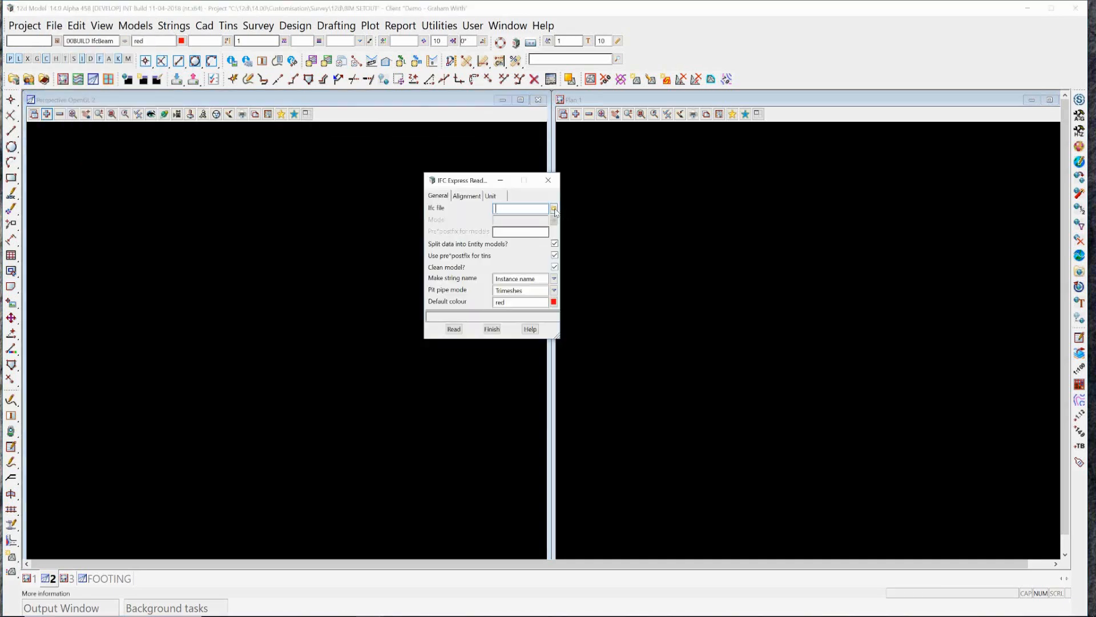
{"action": "left_click", "coordinate": [595, 239]}
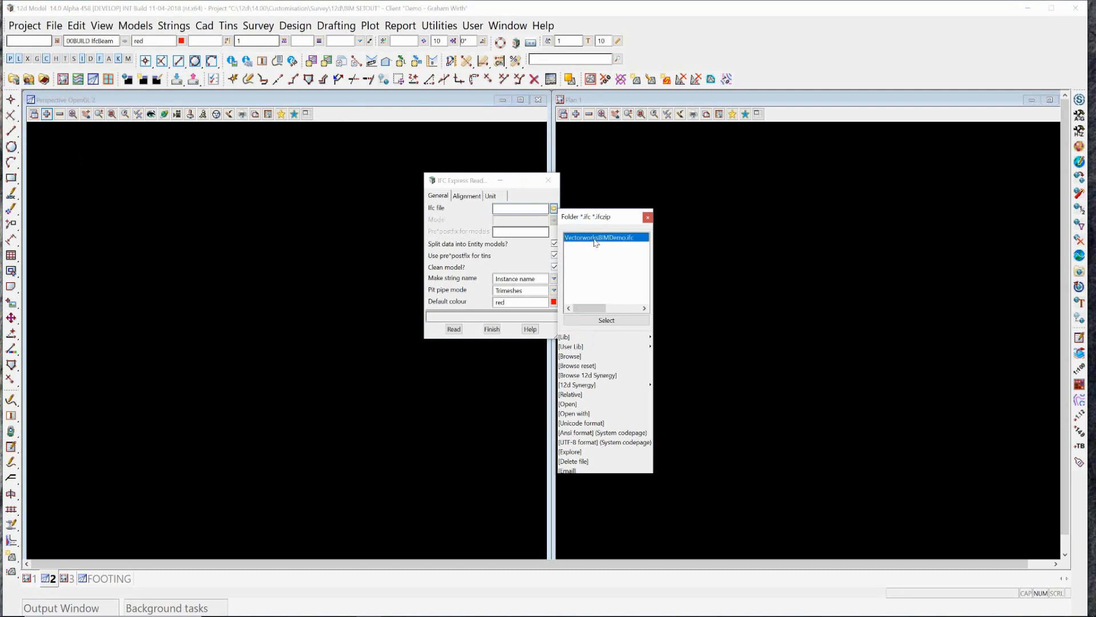
{"action": "left_click", "coordinate": [620, 323]}
Set the pre*postfix for models to 00BUILD, read the IFC file and finish the import.
{"action": "left_click", "coordinate": [508, 232]}
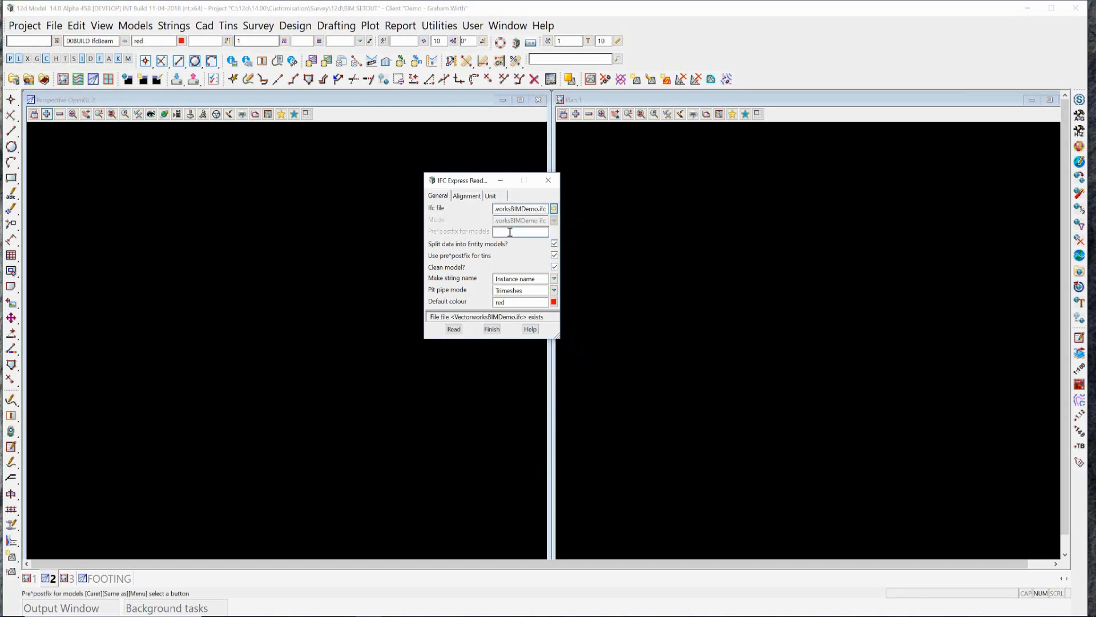
{"action": "type", "text": "00BUILD"}
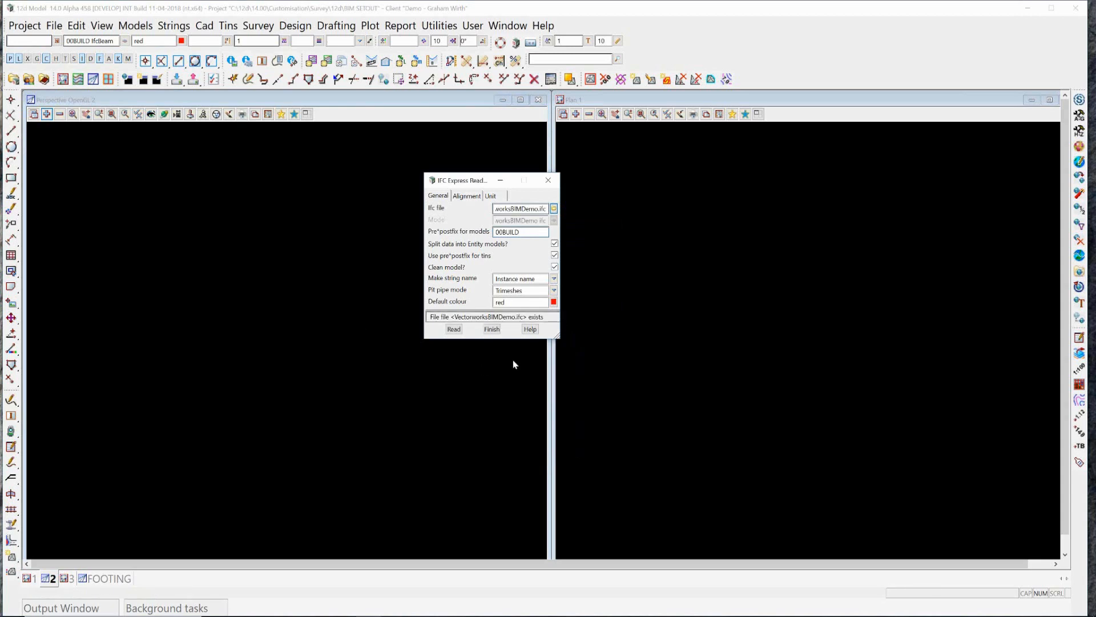
{"action": "left_click", "coordinate": [454, 329]}
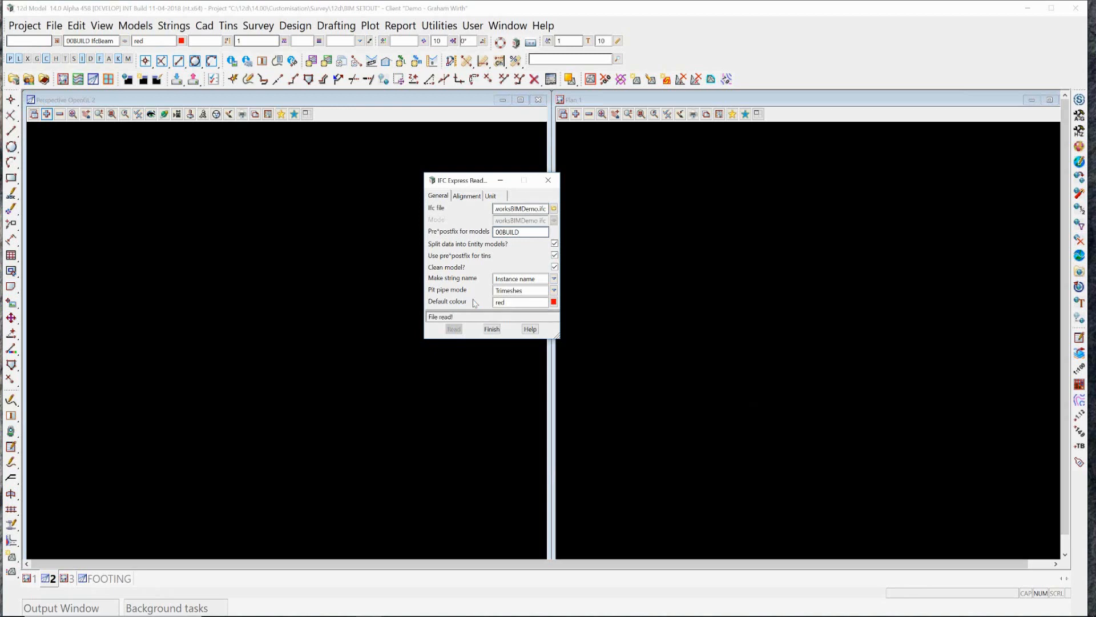
{"action": "left_click", "coordinate": [491, 330]}
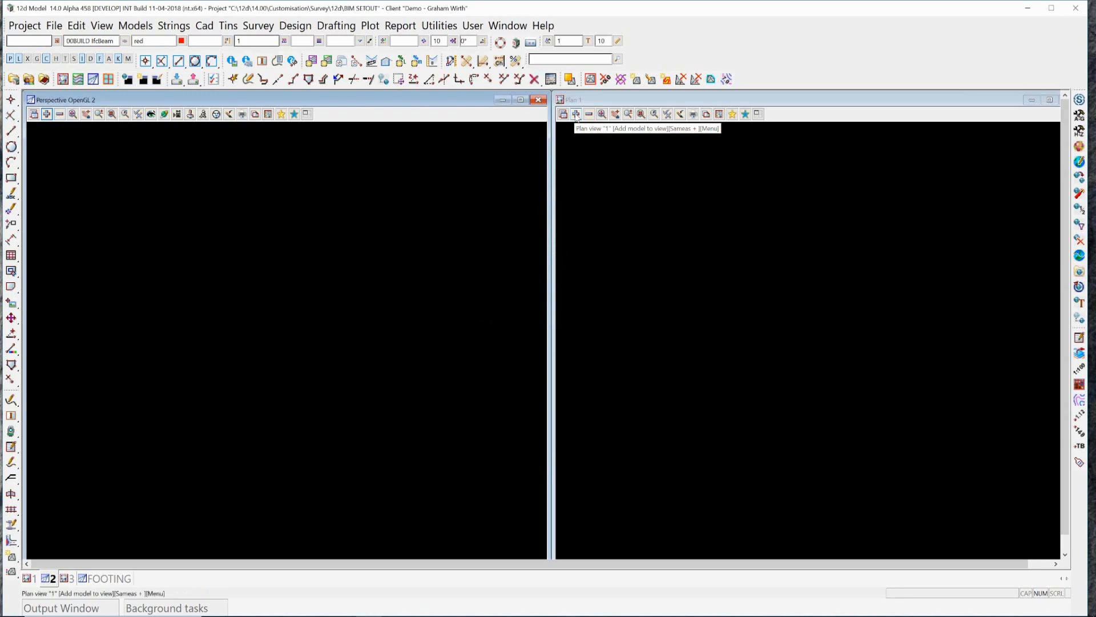
Expand the Plan 1 view to fill the whole view area.
{"action": "left_click", "coordinate": [758, 113]}
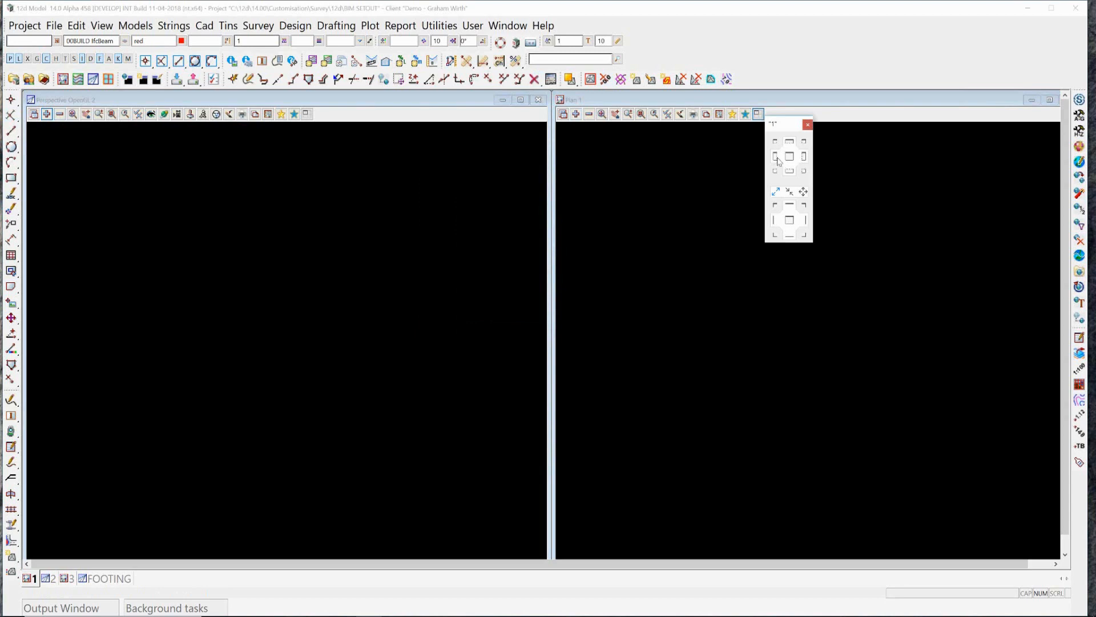
{"action": "left_click", "coordinate": [791, 158]}
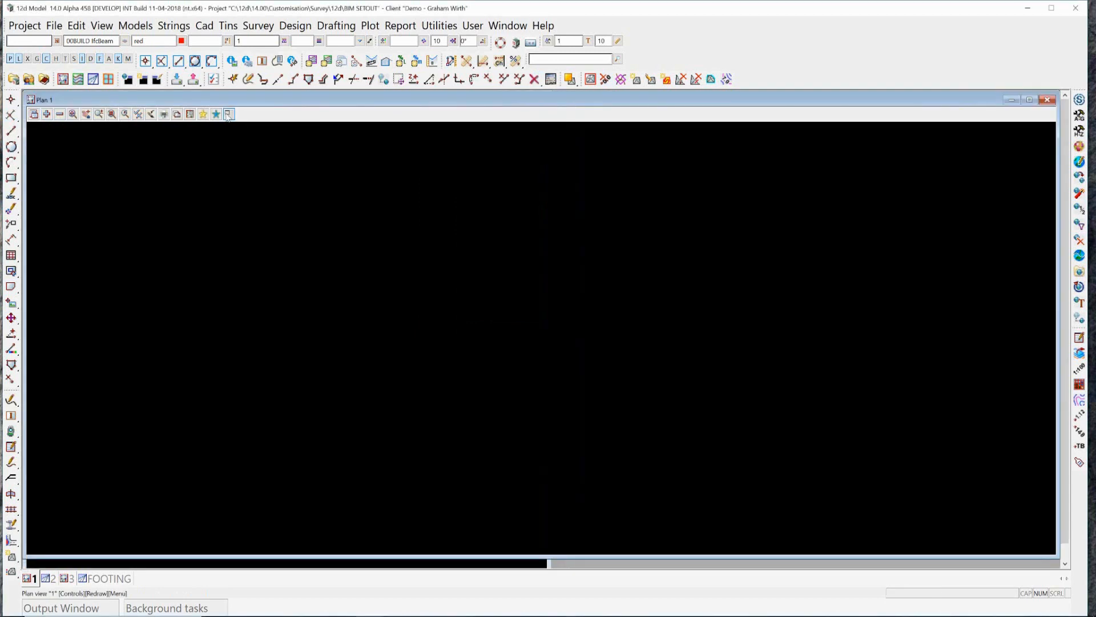
{"action": "left_click", "coordinate": [226, 113]}
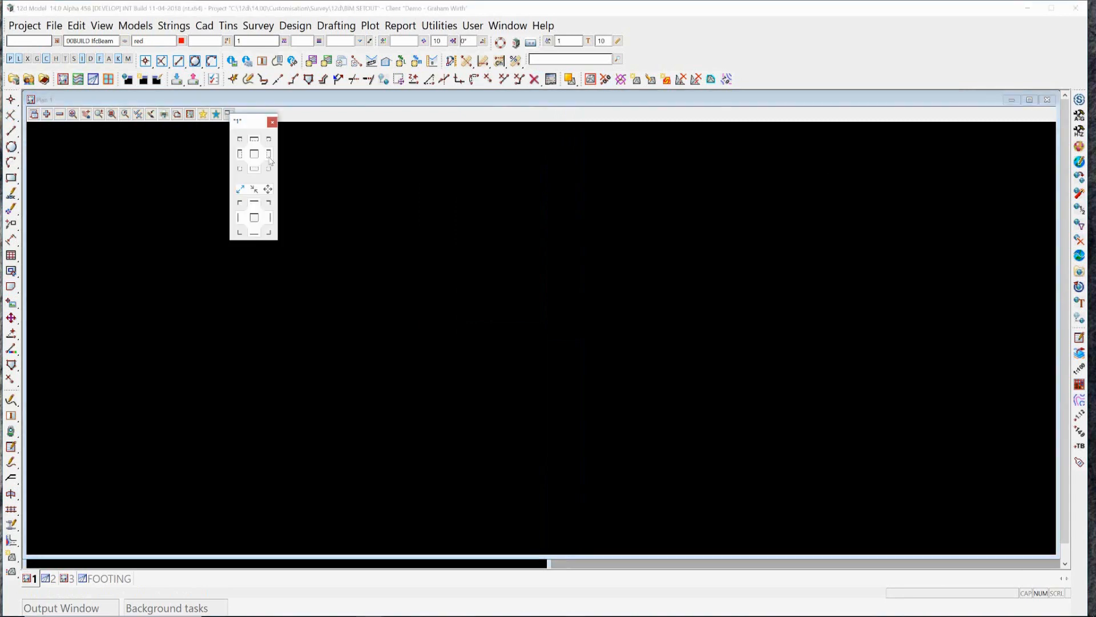
{"action": "left_click", "coordinate": [269, 154]}
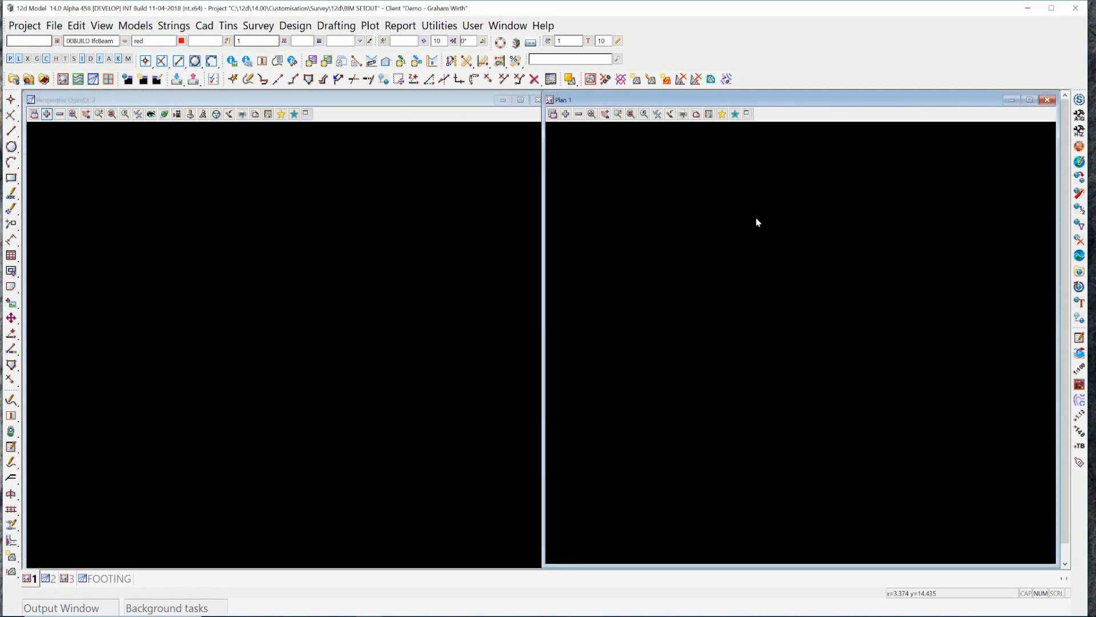
{"action": "left_click", "coordinate": [747, 114]}
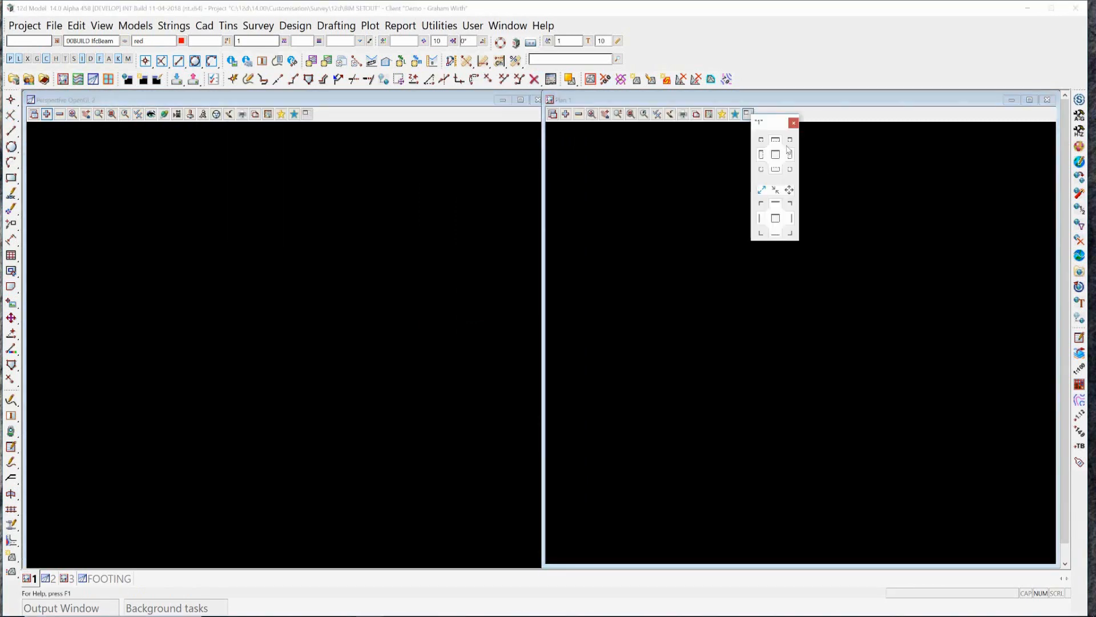
{"action": "left_click", "coordinate": [776, 156]}
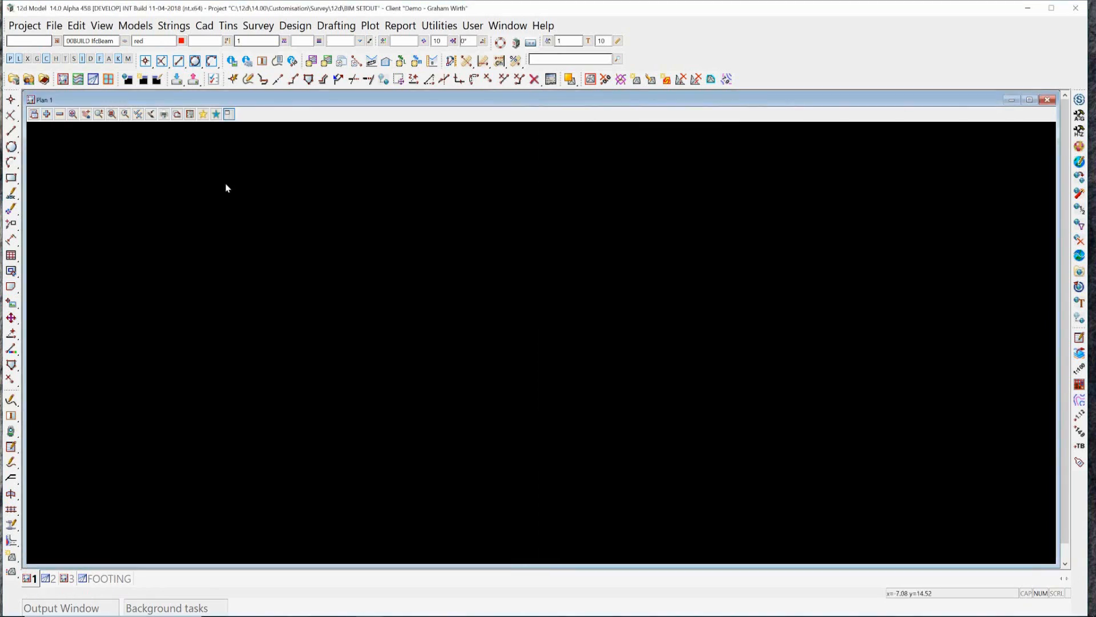
Add all the imported 00BUILD IFC models to the Plan 1 view, including the wall, standard-case wall and window models.
{"action": "left_click", "coordinate": [46, 115]}
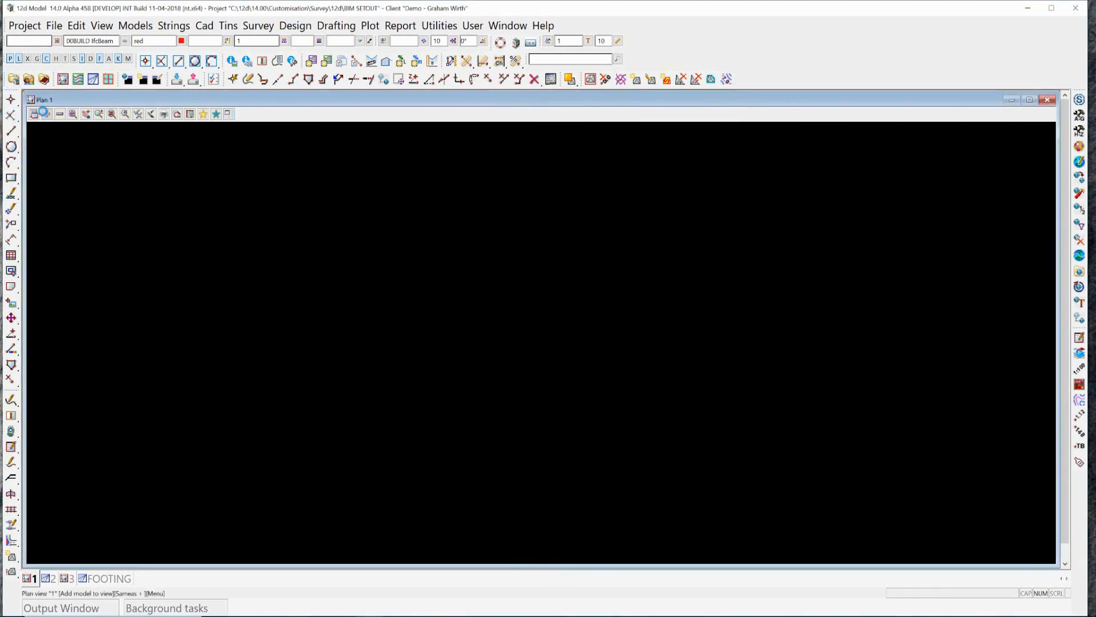
{"action": "left_click_drag", "start_coordinate": [85, 157], "coordinate": [91, 189]}
{"action": "left_click", "coordinate": [106, 369], "text": "shift"}
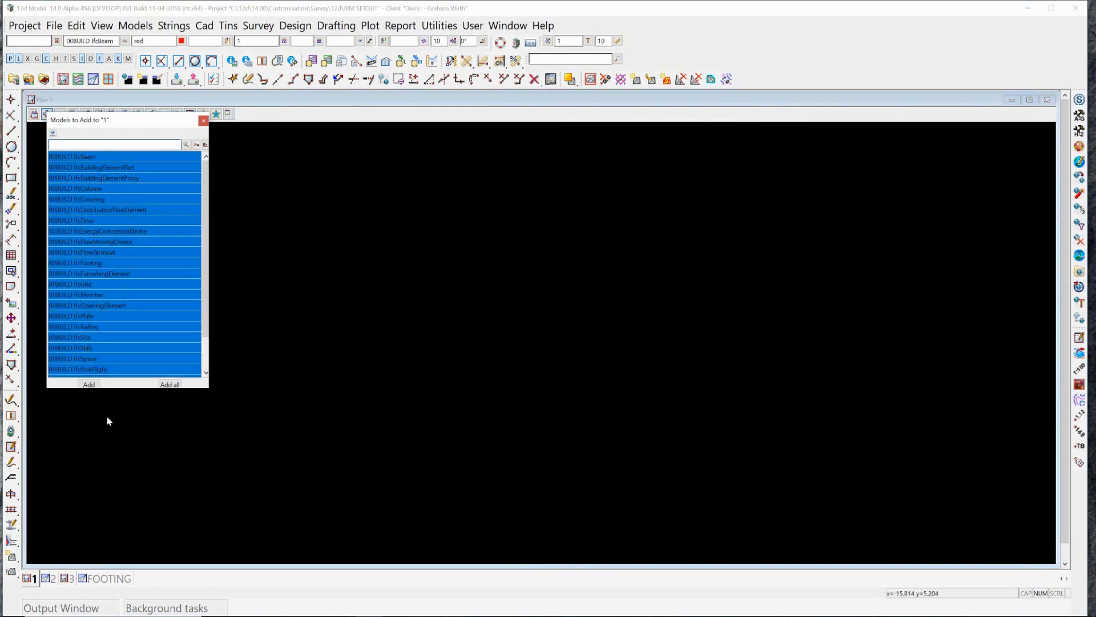
{"action": "left_click", "coordinate": [89, 384]}
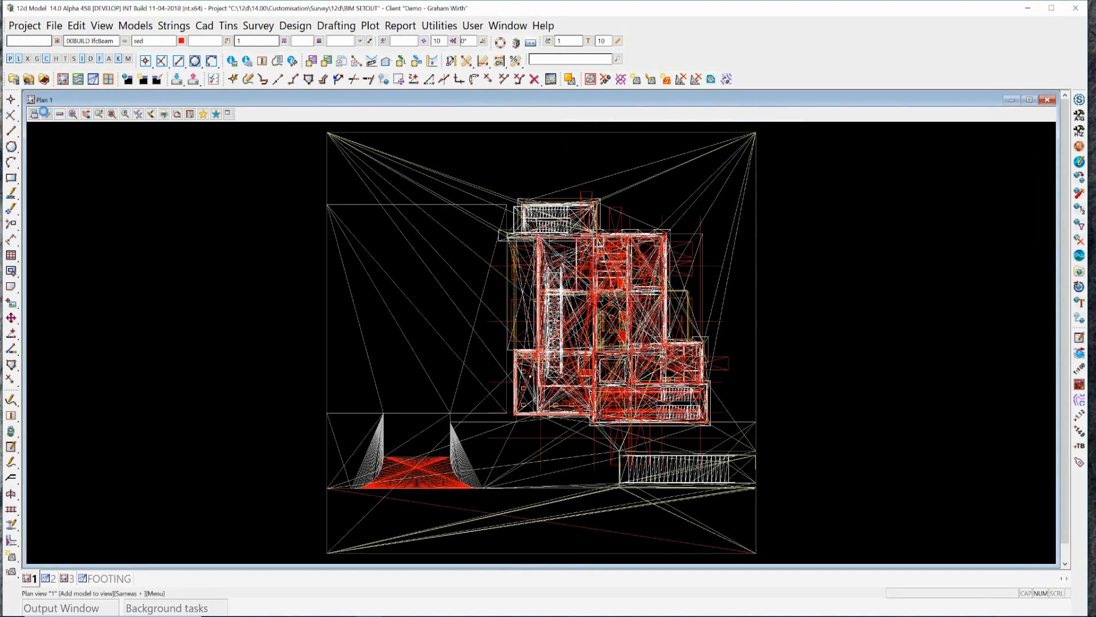
{"action": "left_click", "coordinate": [45, 114]}
{"action": "left_click_drag", "start_coordinate": [80, 159], "coordinate": [81, 181]}
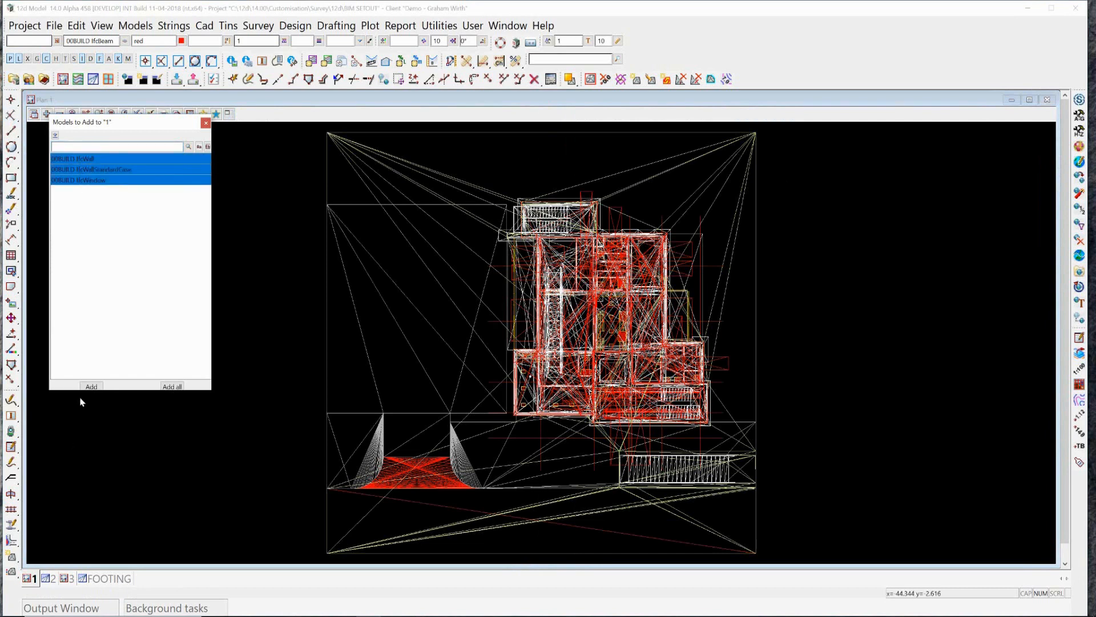
{"action": "left_click", "coordinate": [100, 386]}
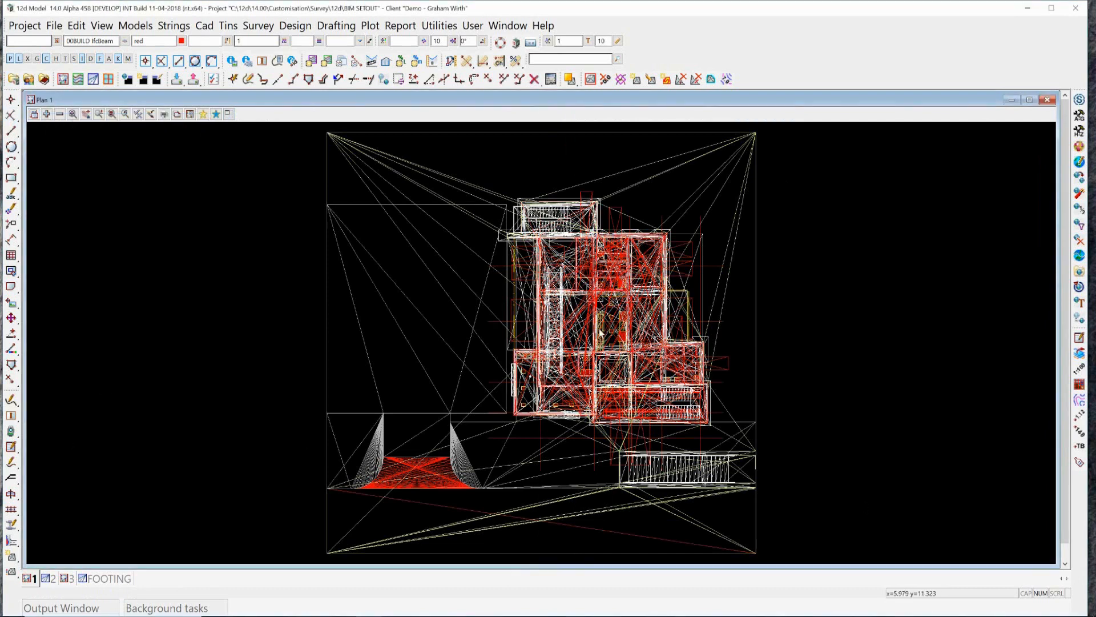
{"action": "scroll", "coordinate": [599, 331], "scroll_direction": "up", "scroll_amount": 5}
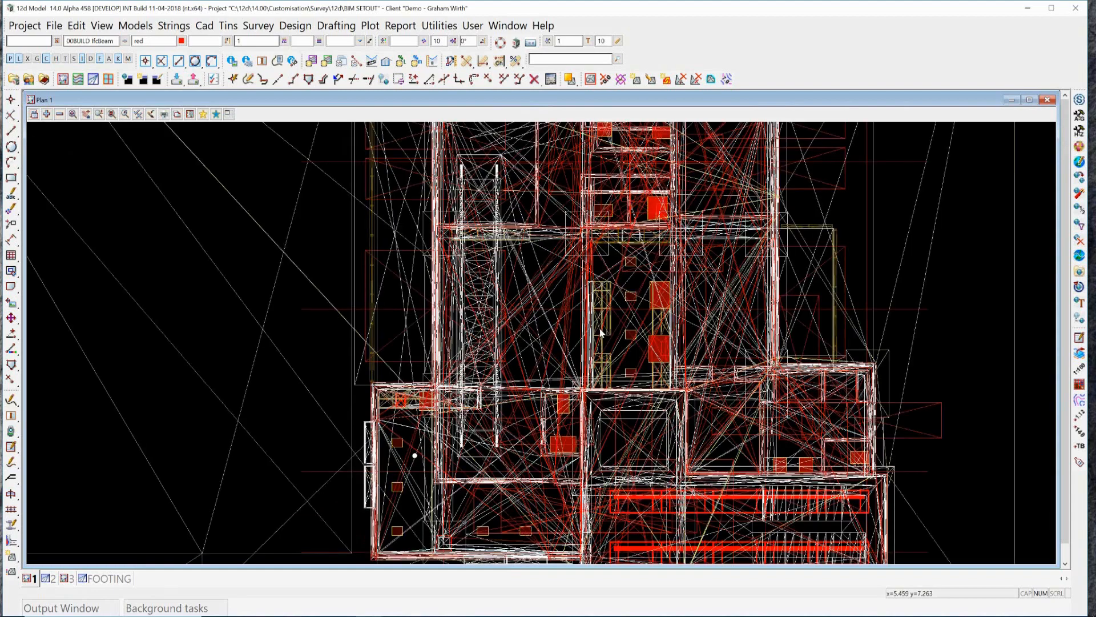
{"action": "scroll", "coordinate": [600, 332], "scroll_direction": "down", "scroll_amount": 5}
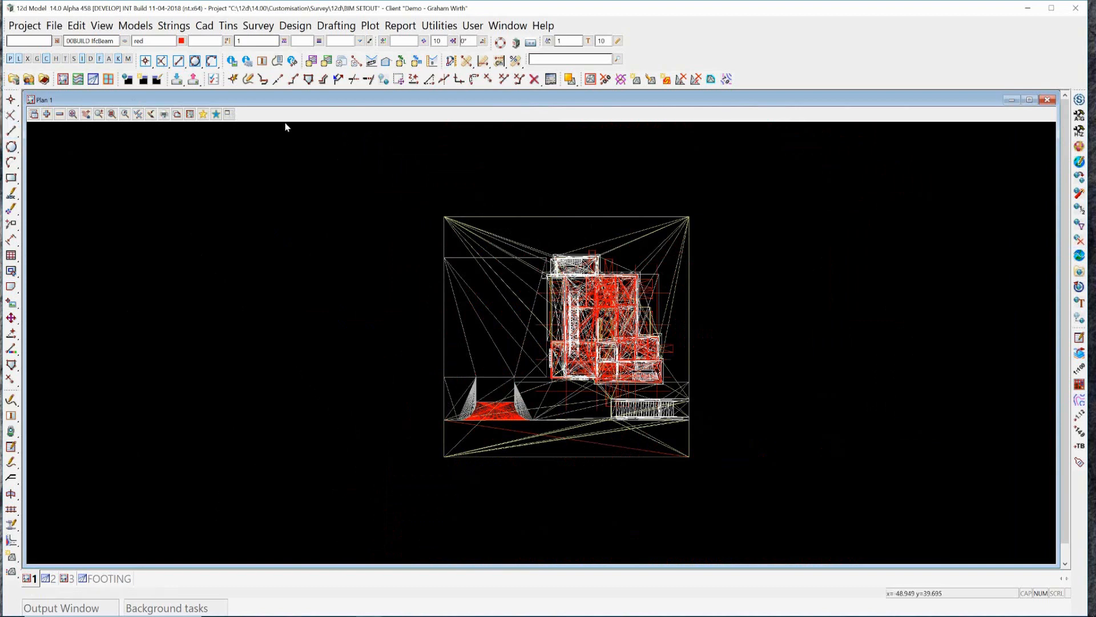
Fit Plan 1 into the right half of the view area and add the 00BUILD IfcFooting model to the Perspective OpenGL 2 view.
{"action": "left_click", "coordinate": [229, 115]}
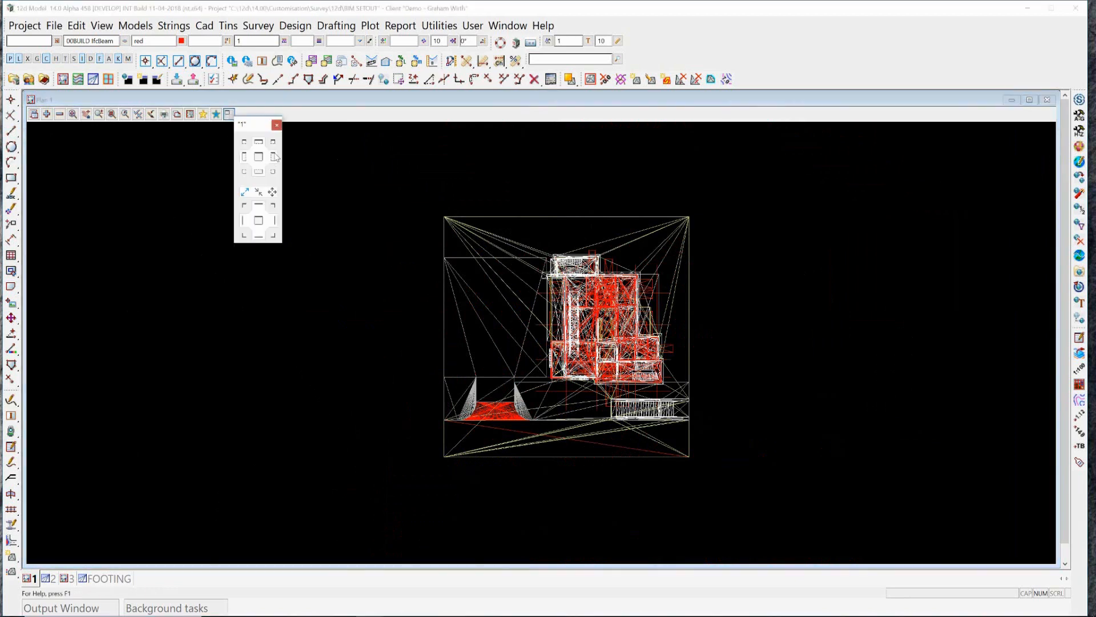
{"action": "left_click", "coordinate": [273, 157]}
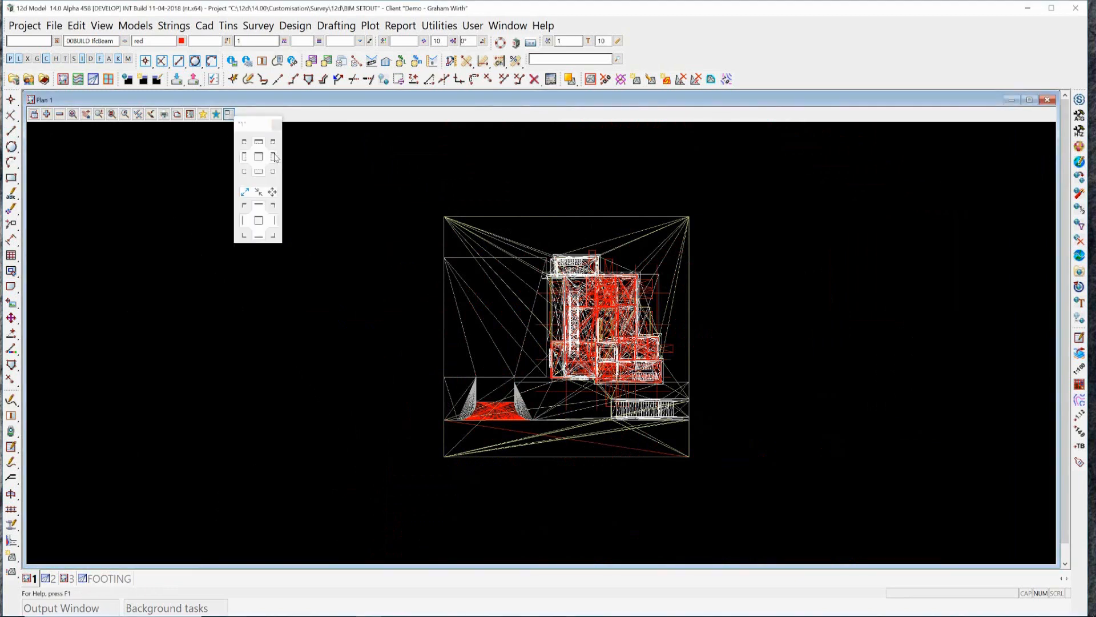
{"action": "left_click", "coordinate": [47, 114]}
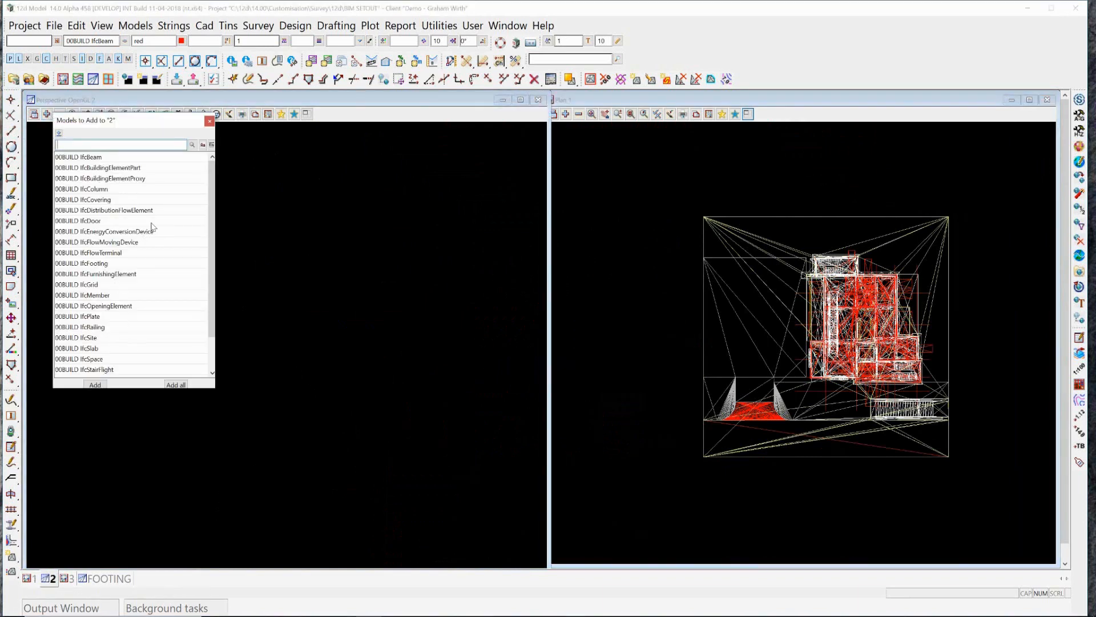
{"action": "scroll", "coordinate": [214, 240], "scroll_direction": "down", "scroll_amount": 4}
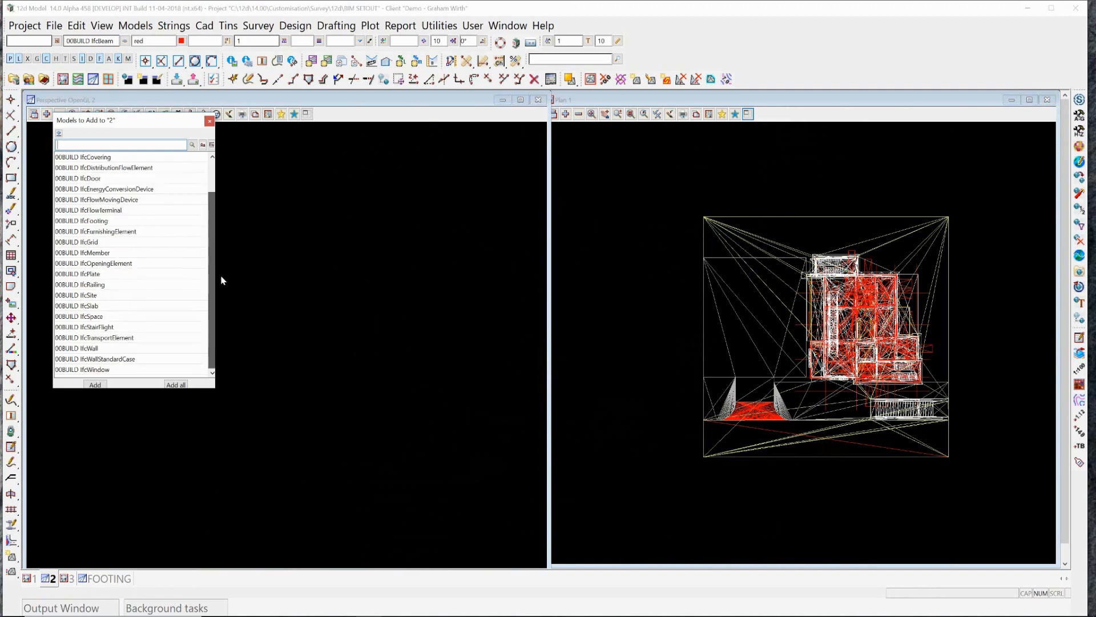
{"action": "left_click", "coordinate": [104, 222]}
{"action": "double_click", "coordinate": [102, 221]}
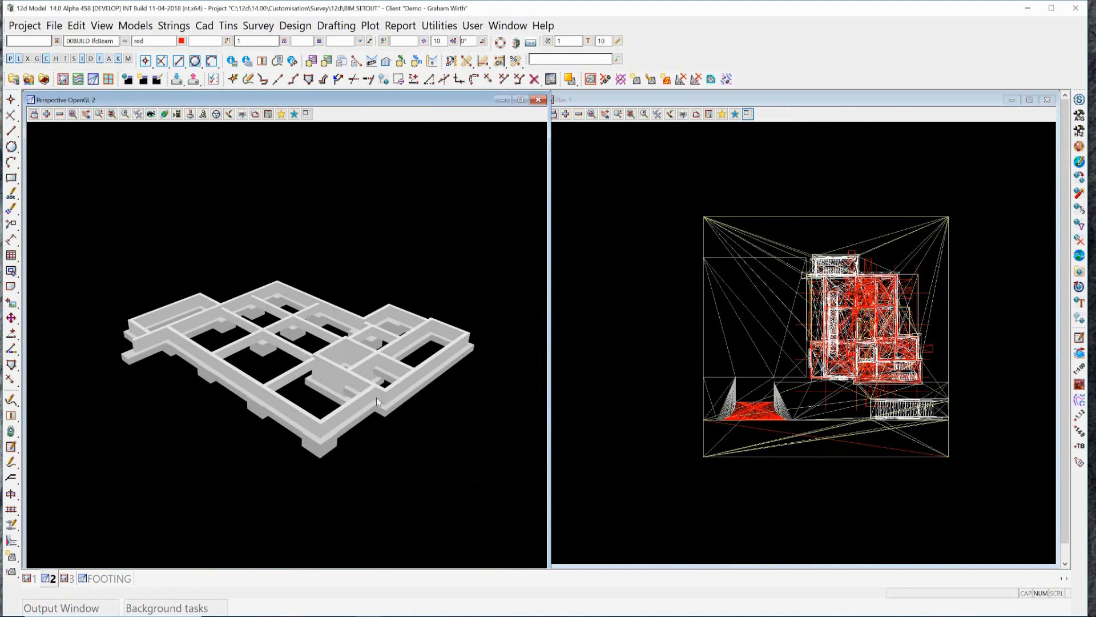
{"action": "left_click", "coordinate": [357, 379]}
{"action": "scroll", "coordinate": [356, 382], "scroll_direction": "up", "scroll_amount": 2}
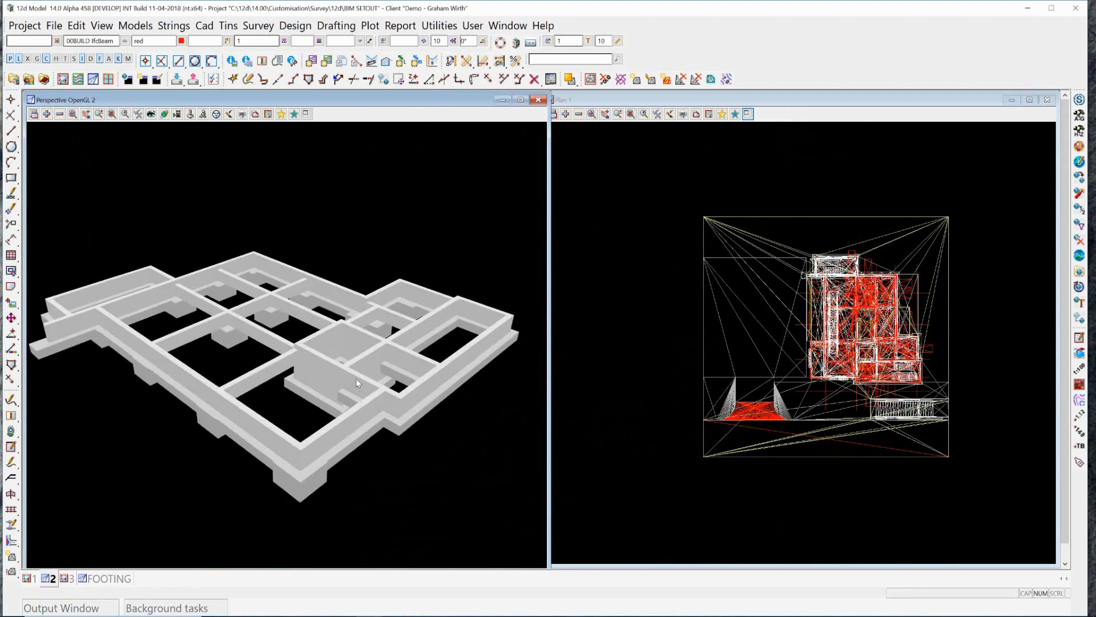
{"action": "scroll", "coordinate": [356, 381], "scroll_direction": "down", "scroll_amount": 2}
{"action": "scroll", "coordinate": [357, 381], "scroll_direction": "up", "scroll_amount": 2}
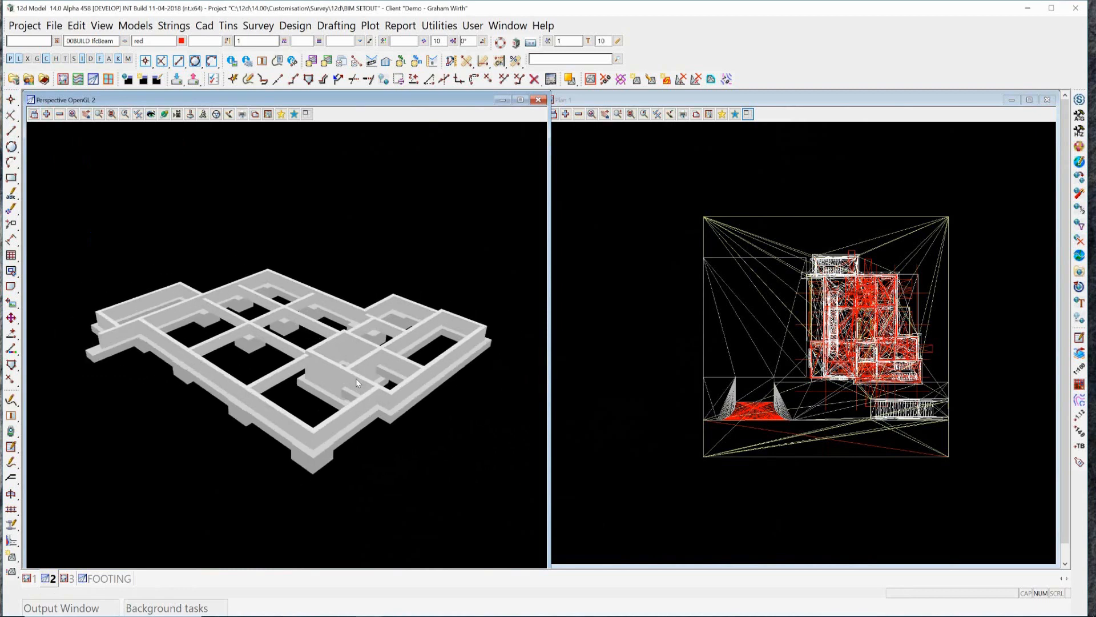
{"action": "scroll", "coordinate": [358, 383], "scroll_direction": "up", "scroll_amount": 2}
{"action": "scroll", "coordinate": [357, 383], "scroll_direction": "down", "scroll_amount": 2}
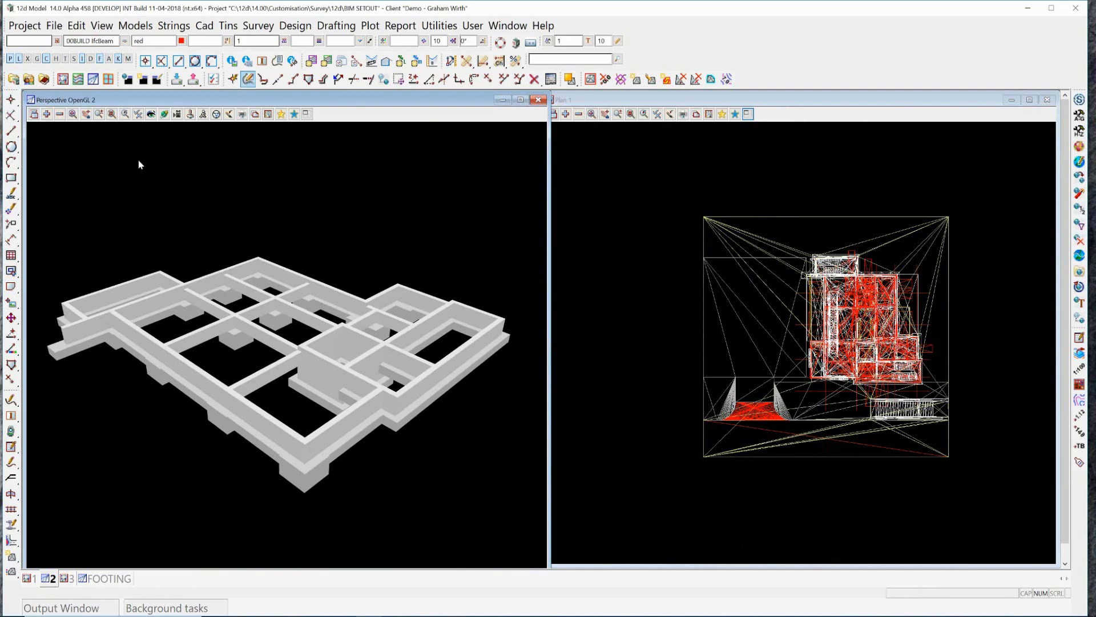
Add the remaining 00BUILD IFC models to the Perspective OpenGL 2 view.
{"action": "left_click", "coordinate": [46, 114]}
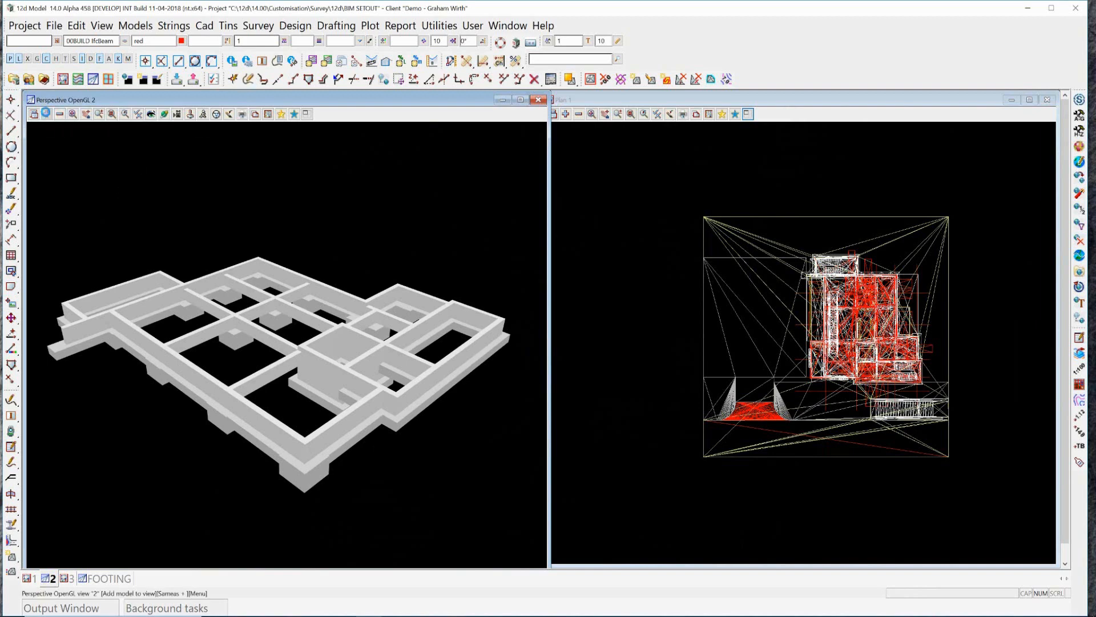
{"action": "left_click_drag", "start_coordinate": [86, 157], "coordinate": [120, 385]}
{"action": "left_click", "coordinate": [97, 386]}
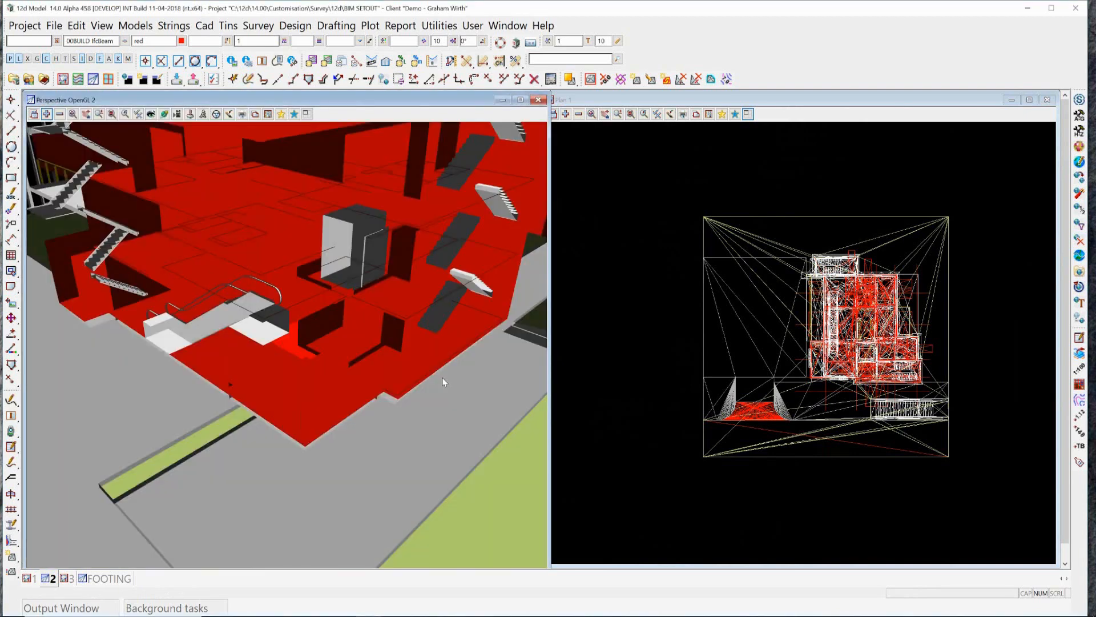
{"action": "scroll", "coordinate": [334, 317], "scroll_direction": "down", "scroll_amount": 1}
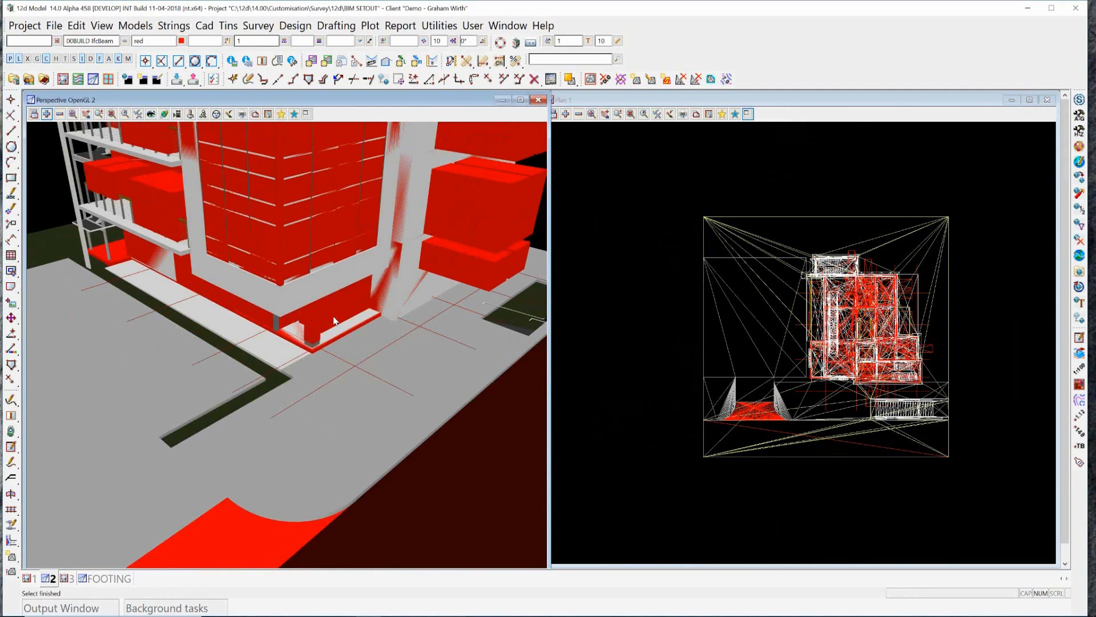
{"action": "scroll", "coordinate": [333, 319], "scroll_direction": "down", "scroll_amount": 3}
{"action": "scroll", "coordinate": [392, 216], "scroll_direction": "down", "scroll_amount": 2}
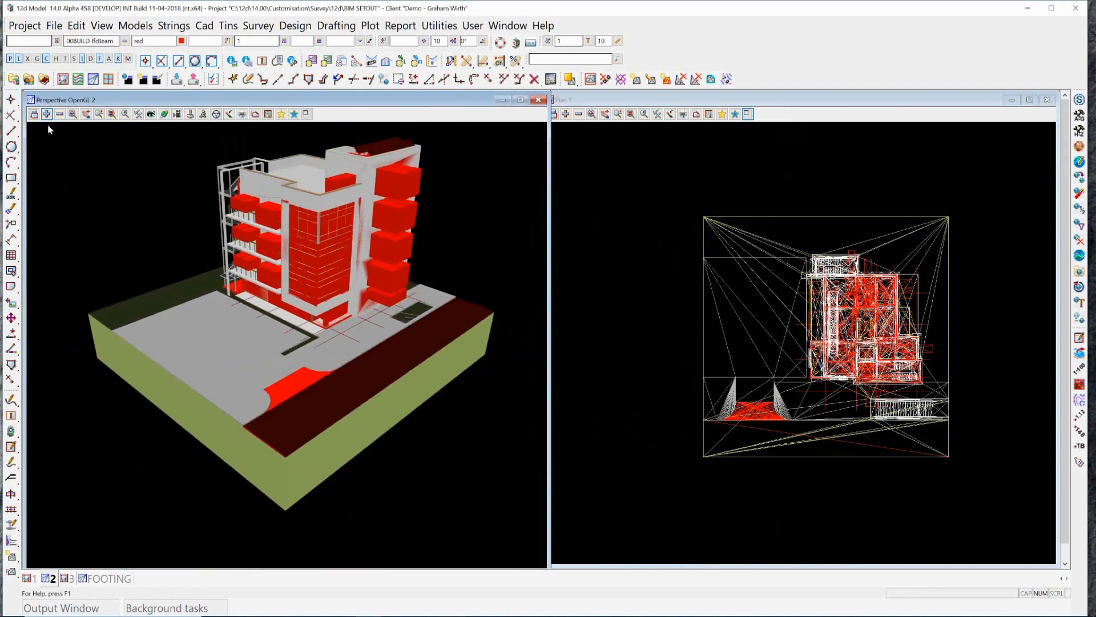
Remove the 00BUILD IfcBuildingElementProxy, IfcBuildingElementPart and IfcOpeningElement models from the Perspective OpenGL 2 view.
{"action": "left_click", "coordinate": [59, 114]}
{"action": "double_click", "coordinate": [131, 181]}
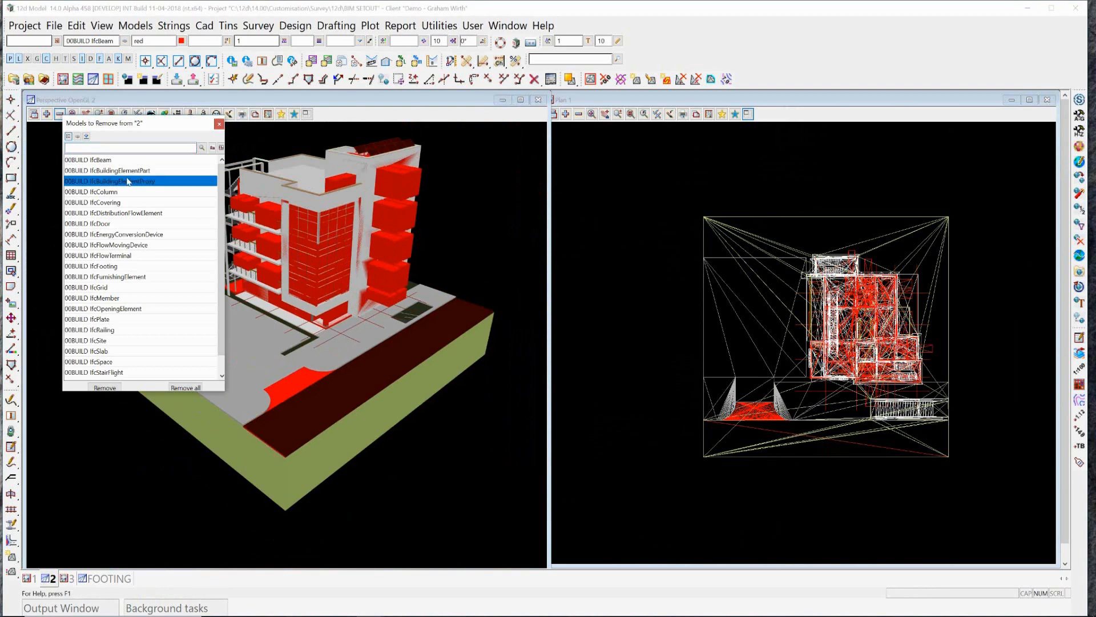
{"action": "left_click", "coordinate": [59, 114]}
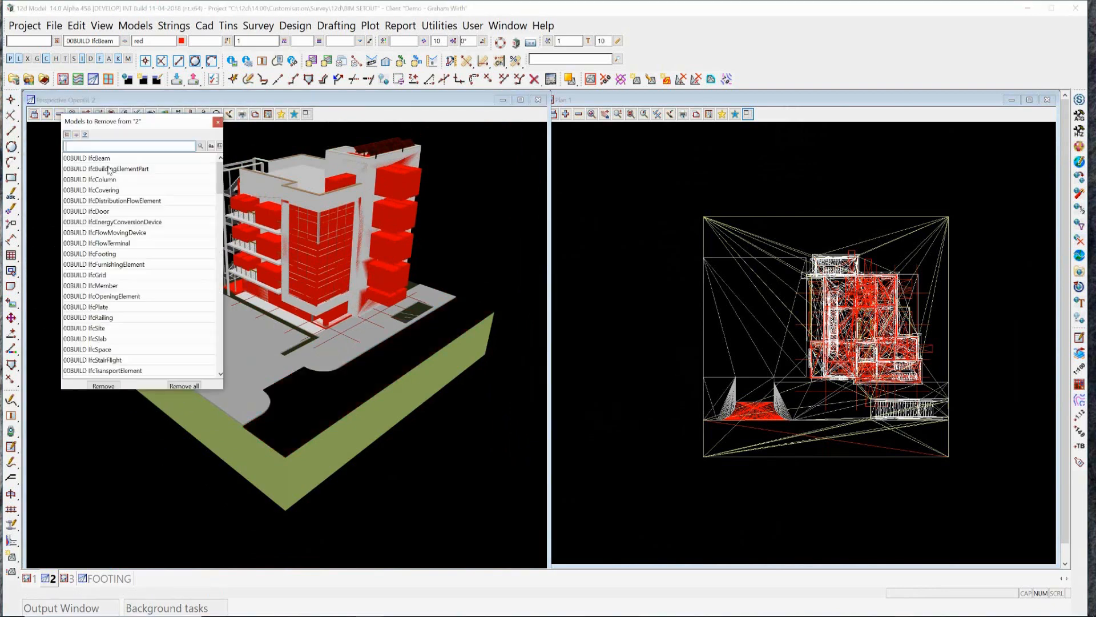
{"action": "double_click", "coordinate": [114, 171]}
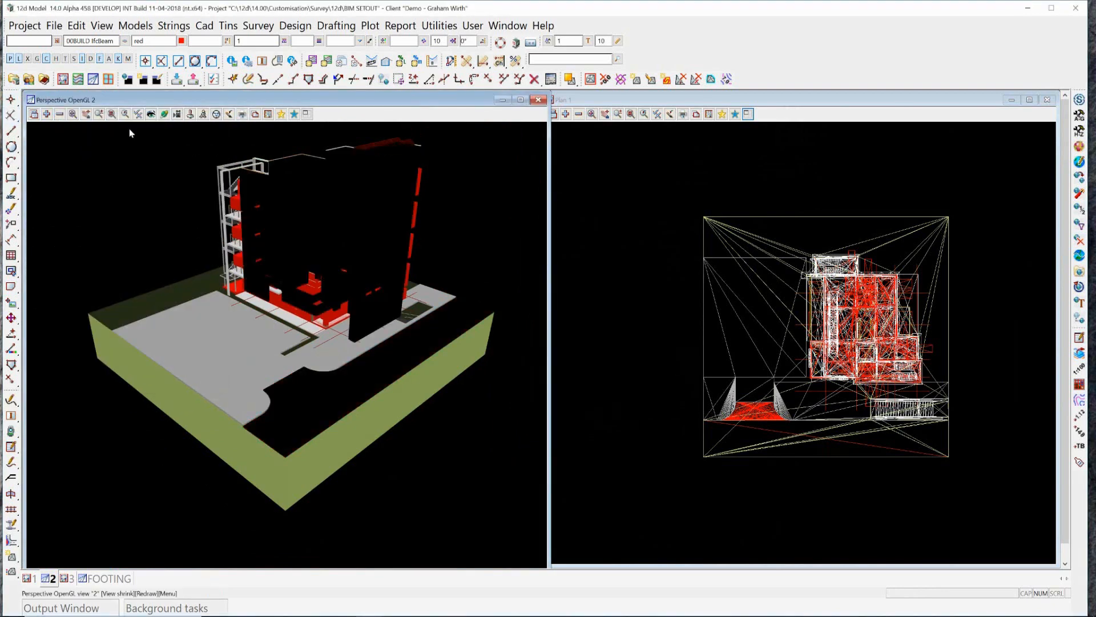
{"action": "left_click", "coordinate": [231, 117]}
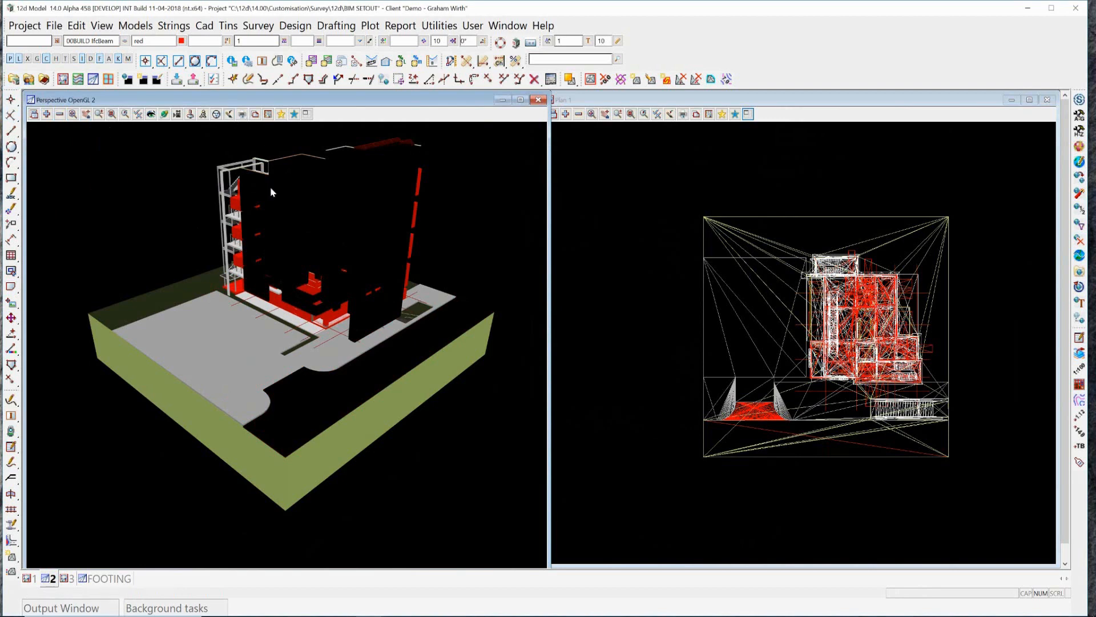
{"action": "left_click", "coordinate": [60, 114]}
{"action": "double_click", "coordinate": [143, 285]}
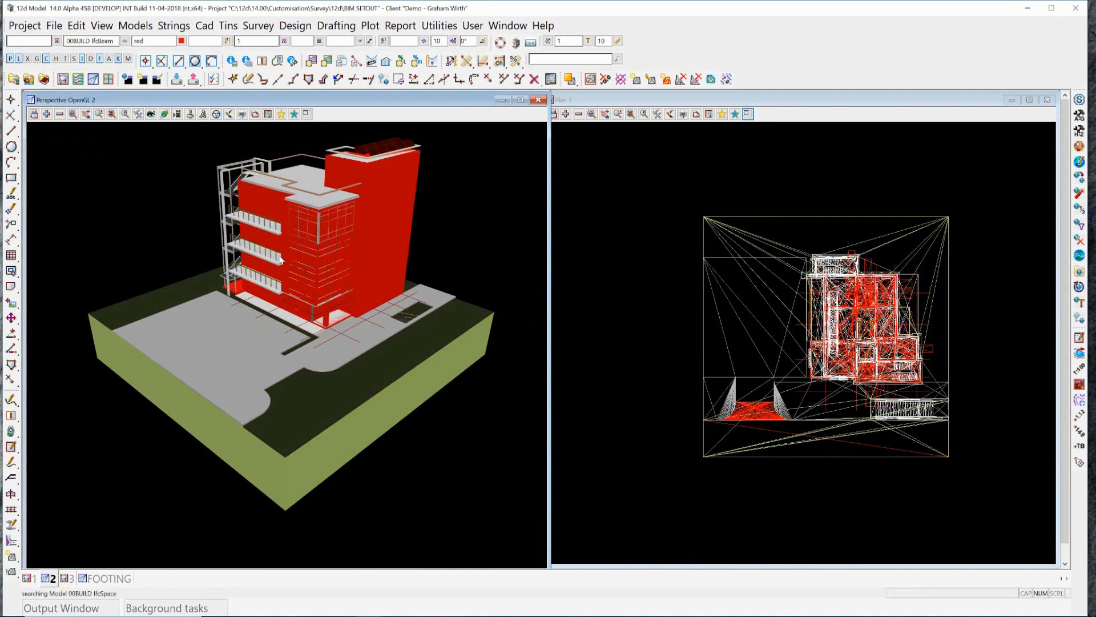
Examine the building's balconies, facade and interior kitchen fittings in the perspective view, and return to the whole building.
{"action": "scroll", "coordinate": [280, 259], "scroll_direction": "up", "scroll_amount": 2}
{"action": "scroll", "coordinate": [288, 259], "scroll_direction": "up", "scroll_amount": 1}
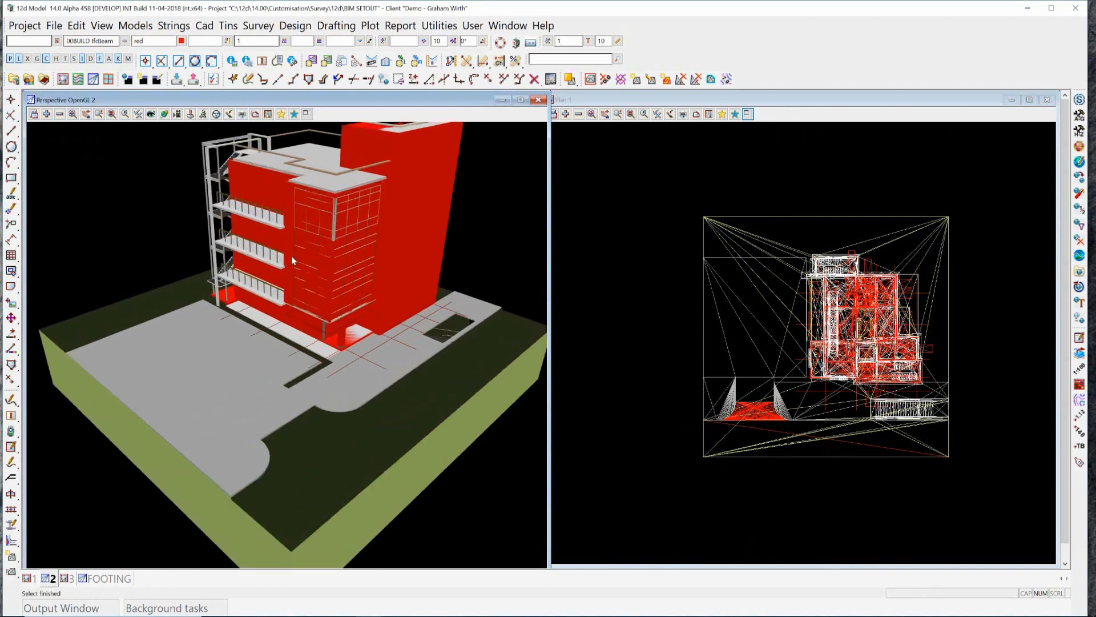
{"action": "scroll", "coordinate": [291, 260], "scroll_direction": "up", "scroll_amount": 2}
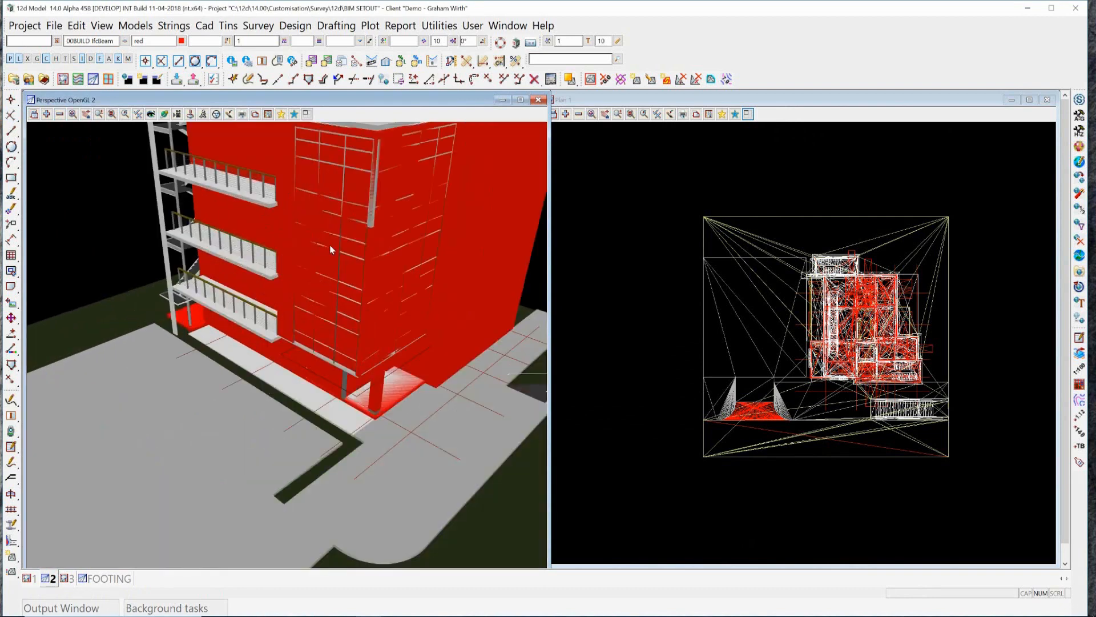
{"action": "scroll", "coordinate": [317, 259], "scroll_direction": "up", "scroll_amount": 2}
{"action": "scroll", "coordinate": [314, 263], "scroll_direction": "up", "scroll_amount": 3}
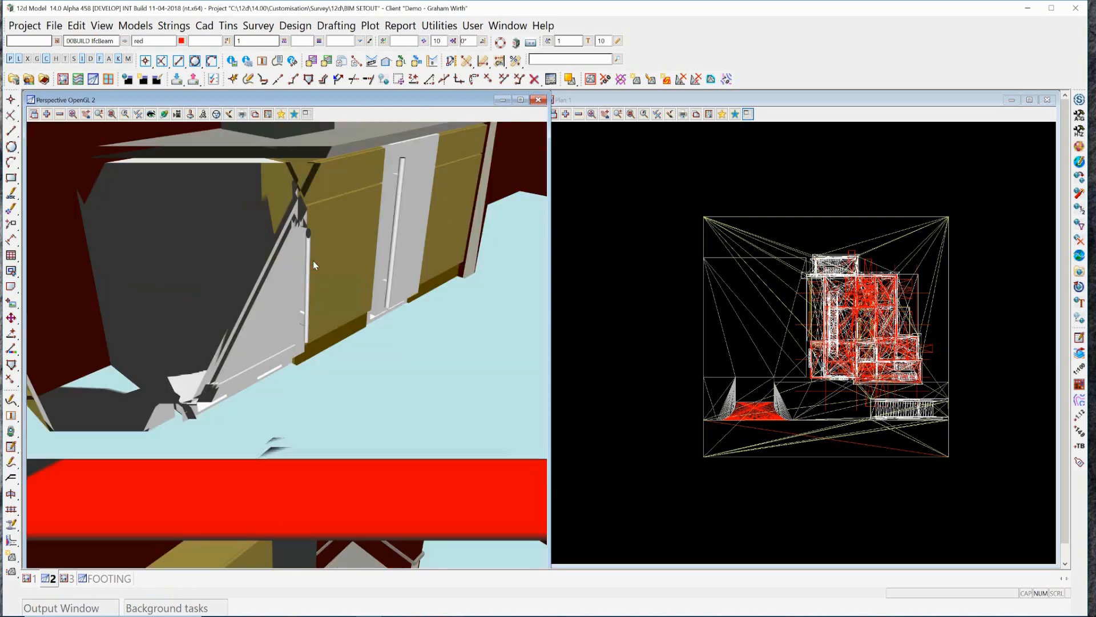
{"action": "scroll", "coordinate": [313, 260], "scroll_direction": "up", "scroll_amount": 1}
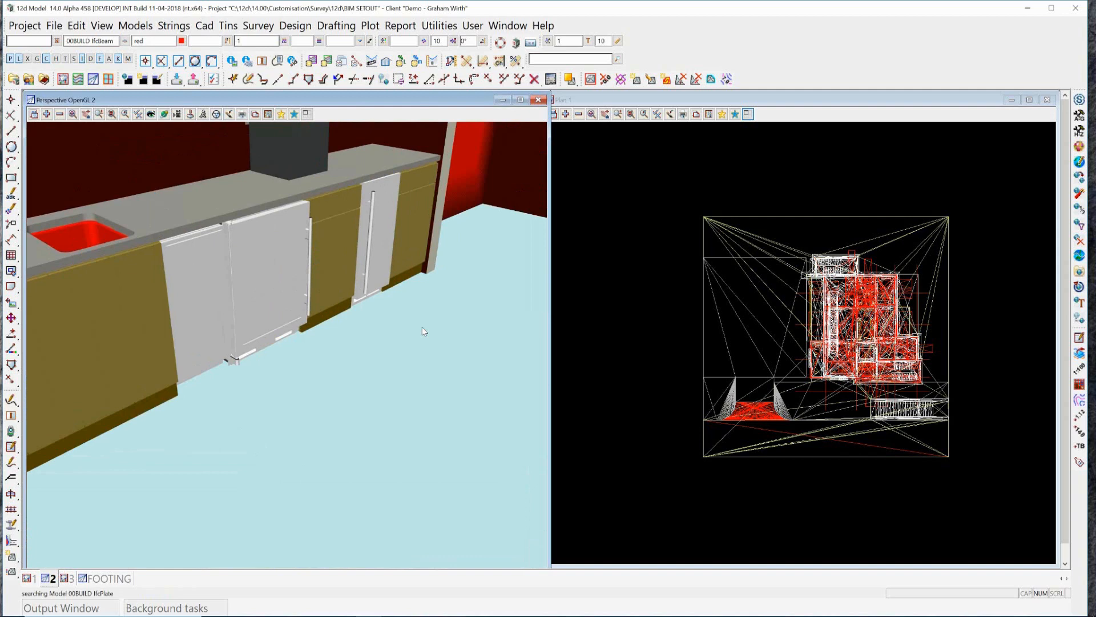
{"action": "scroll", "coordinate": [423, 327], "scroll_direction": "down", "scroll_amount": 2}
{"action": "scroll", "coordinate": [423, 327], "scroll_direction": "down", "scroll_amount": 2}
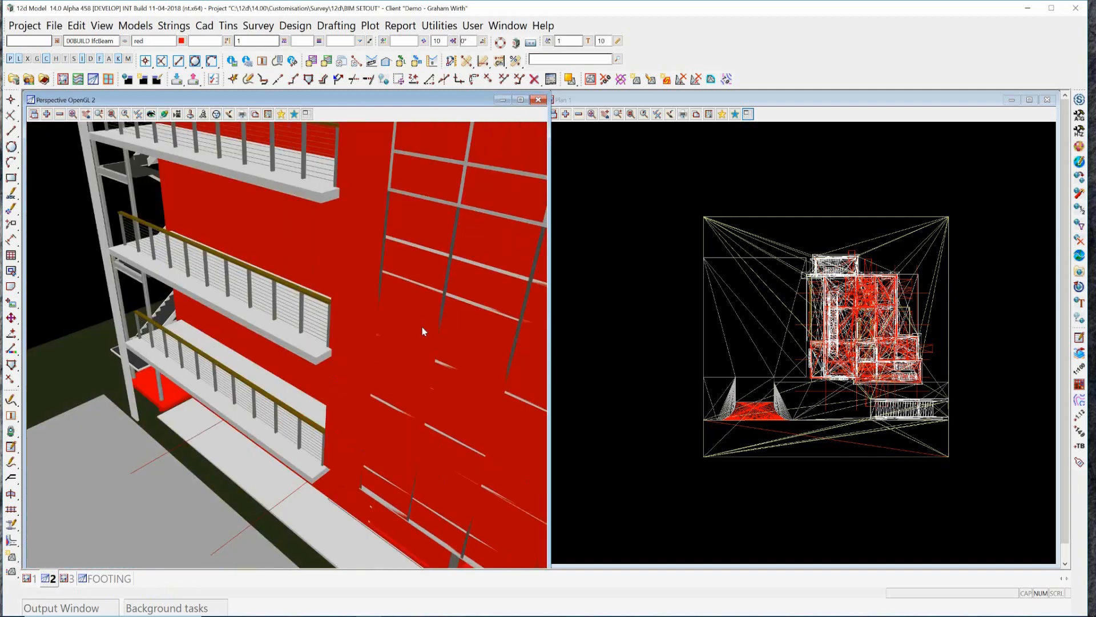
{"action": "scroll", "coordinate": [423, 326], "scroll_direction": "down", "scroll_amount": 5}
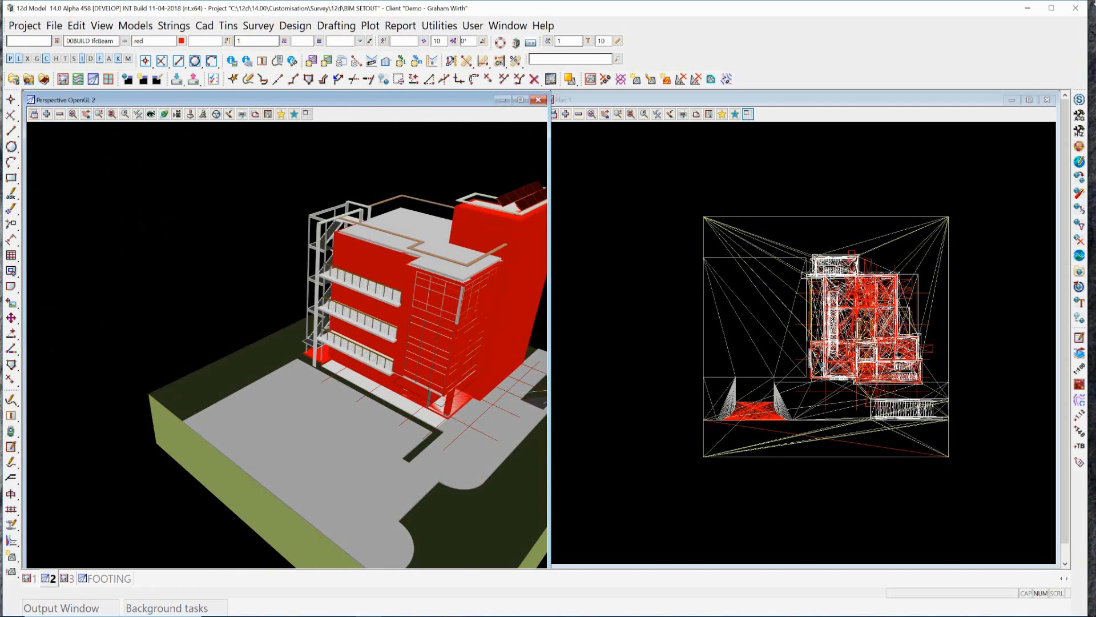
Minimise the BIM SETOUT project to return to the Wanaka Drainage project.
{"action": "left_click", "coordinate": [1028, 10]}
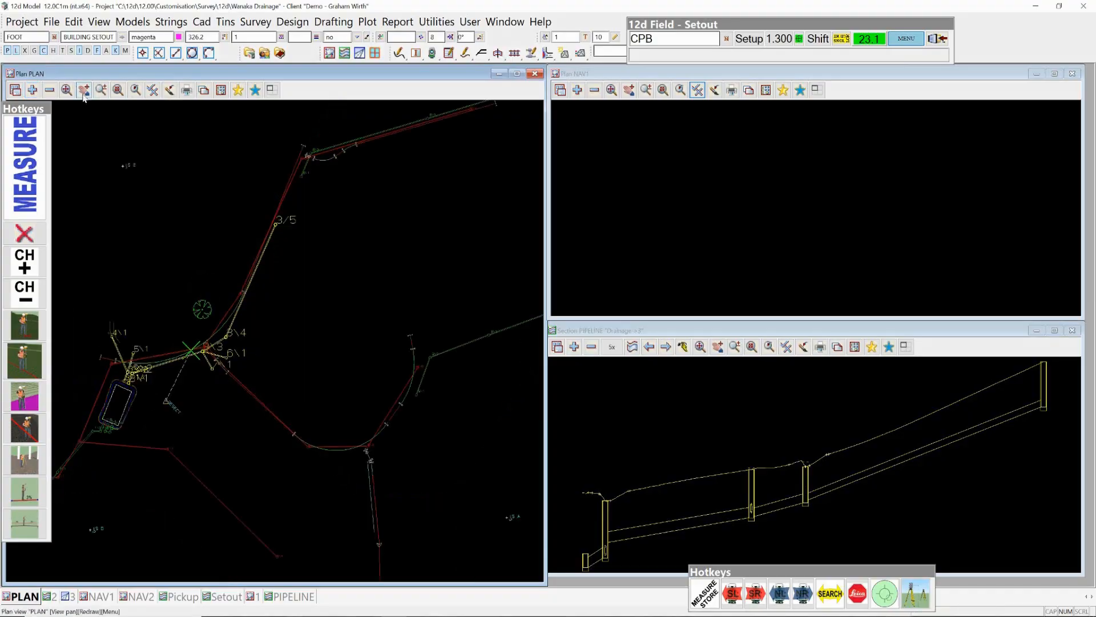
Add the BUILDING IfcFooting model to the PLAN view and inspect the footing layout beside the drainage design.
{"action": "left_click", "coordinate": [83, 93]}
{"action": "left_click", "coordinate": [260, 460]}
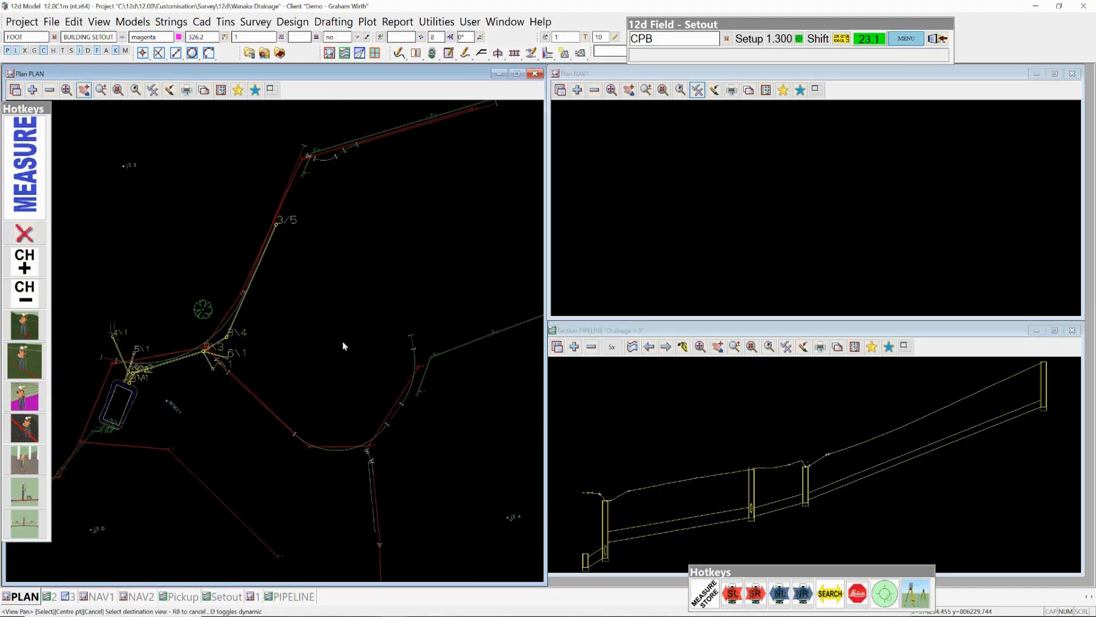
{"action": "left_click", "coordinate": [311, 384]}
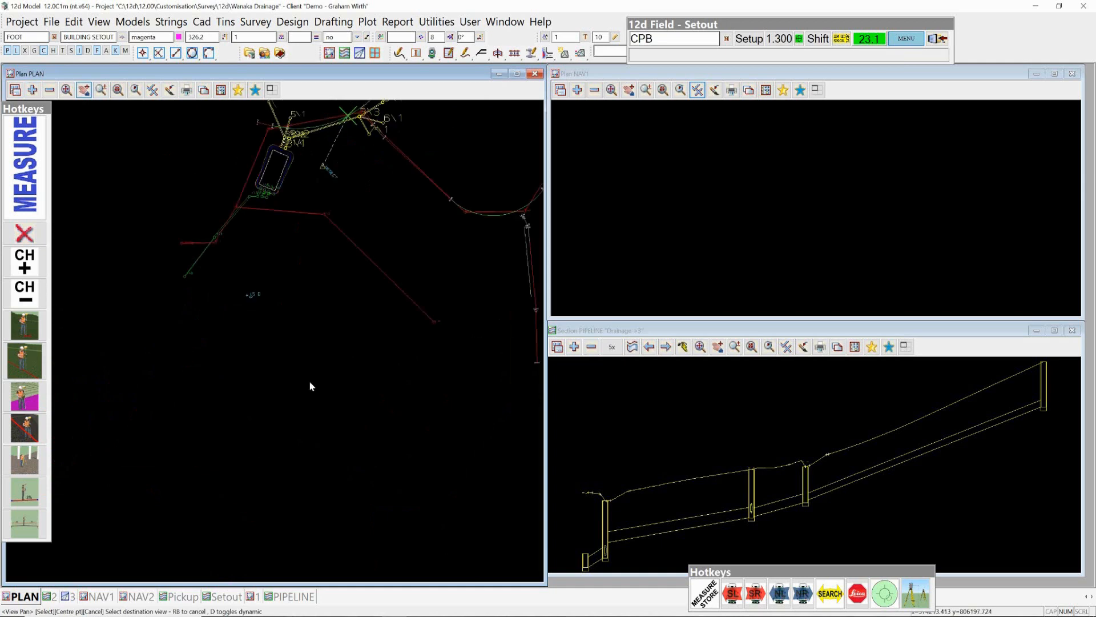
{"action": "left_click", "coordinate": [315, 343]}
{"action": "scroll", "coordinate": [314, 342], "scroll_direction": "up", "scroll_amount": 3}
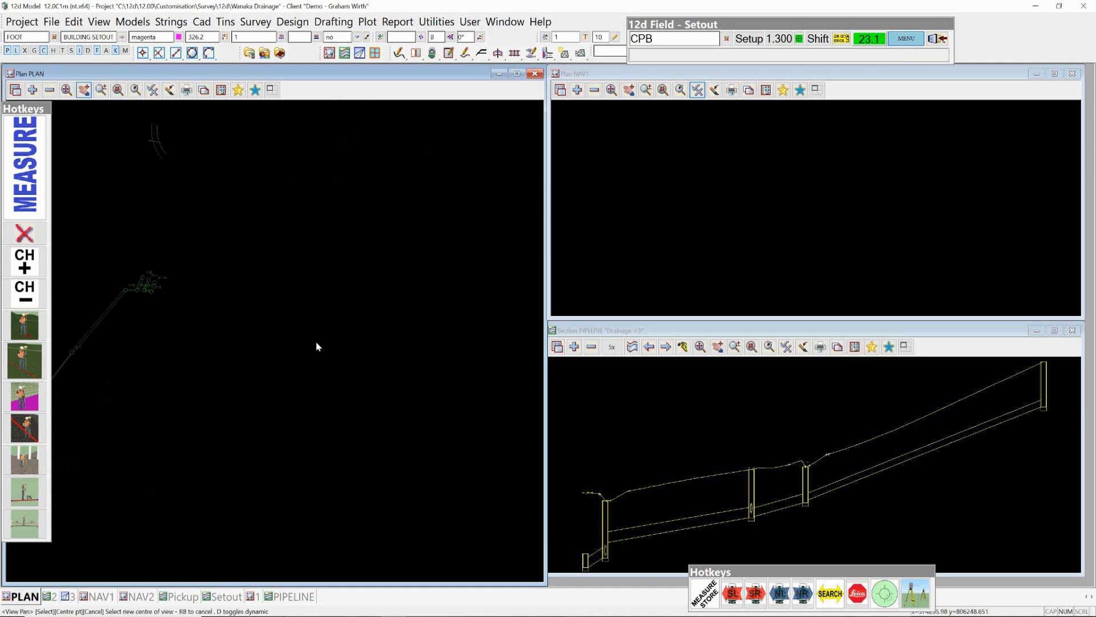
{"action": "right_click", "coordinate": [315, 342]}
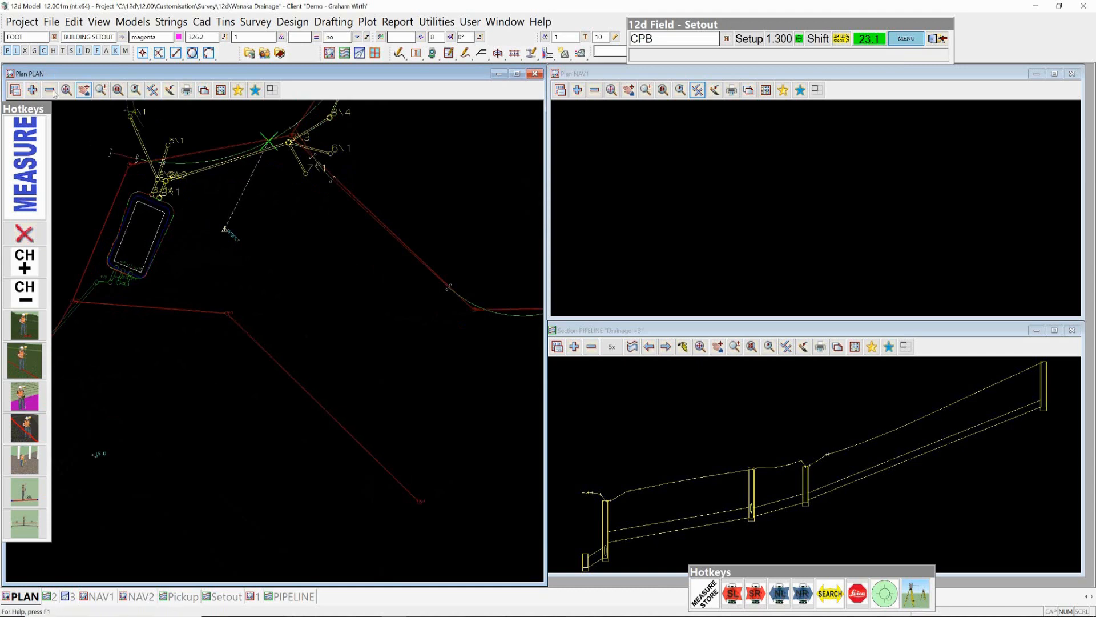
{"action": "left_click", "coordinate": [33, 89]}
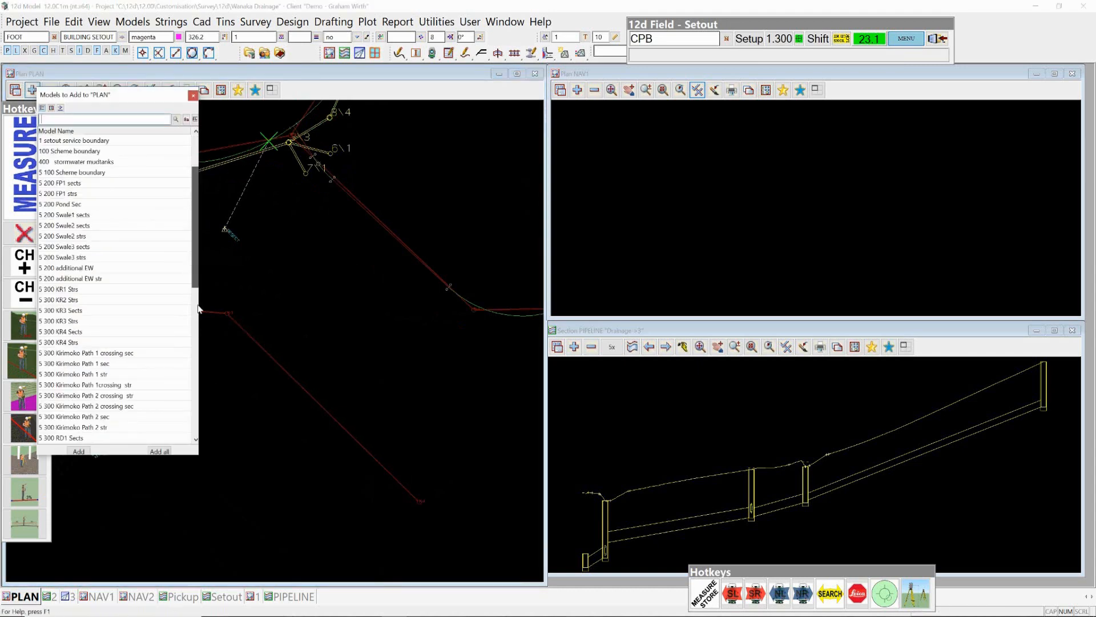
{"action": "left_click", "coordinate": [198, 309]}
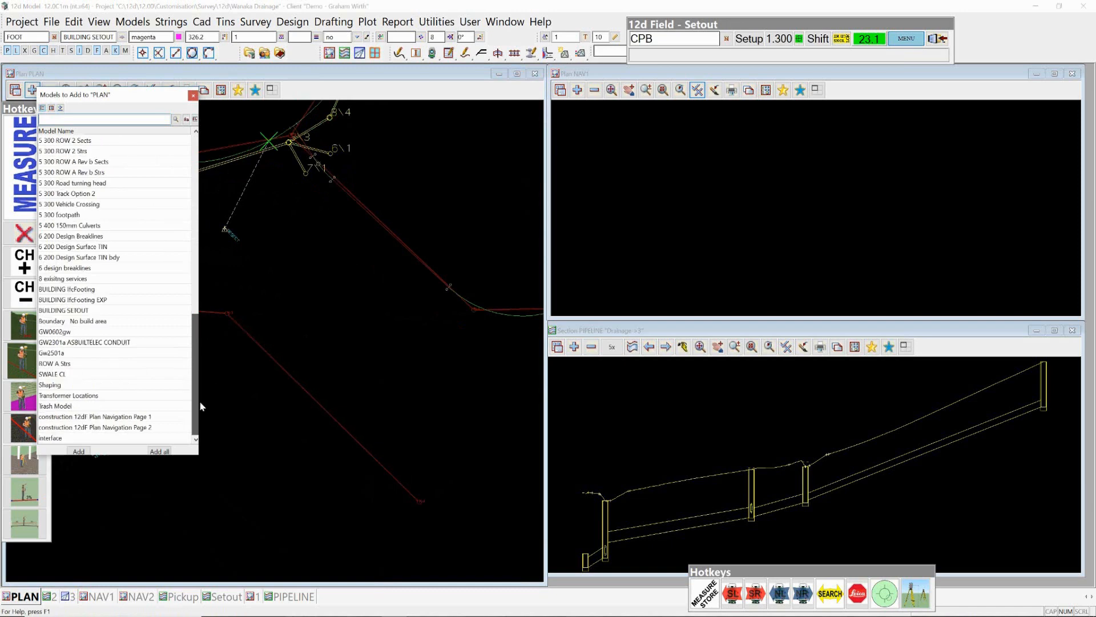
{"action": "double_click", "coordinate": [82, 288]}
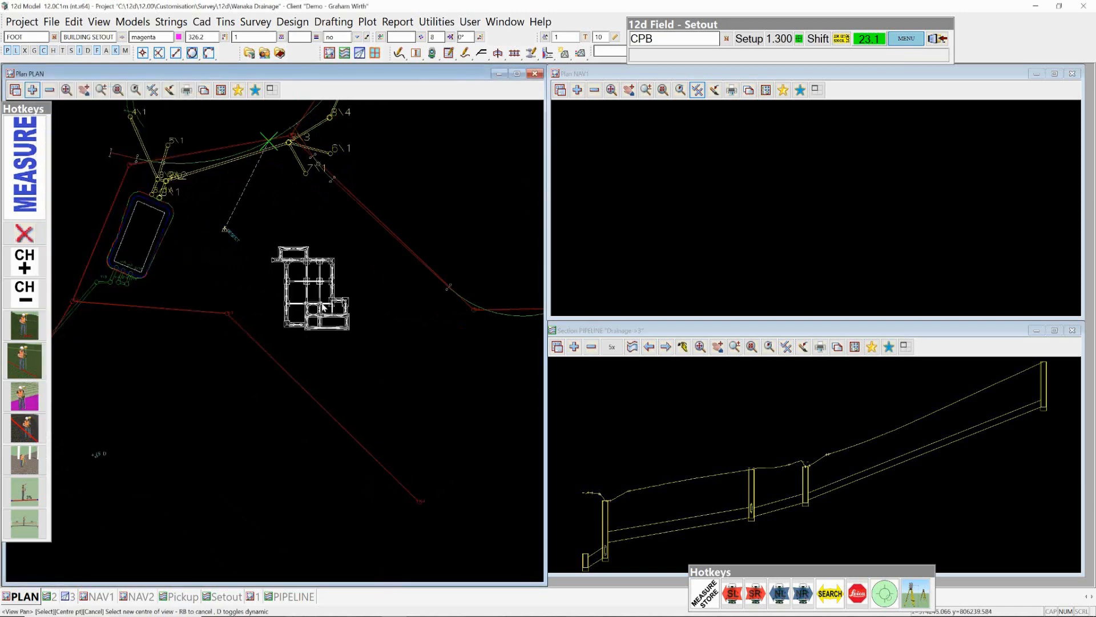
{"action": "scroll", "coordinate": [289, 275], "scroll_direction": "up", "scroll_amount": 9}
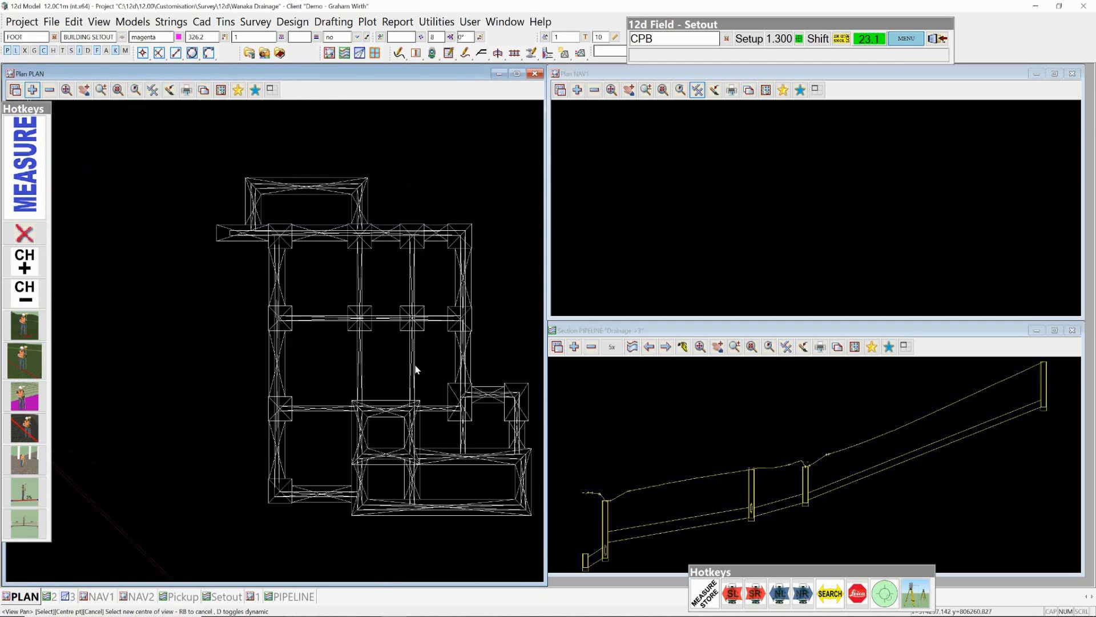
{"action": "scroll", "coordinate": [415, 370], "scroll_direction": "down", "scroll_amount": 3}
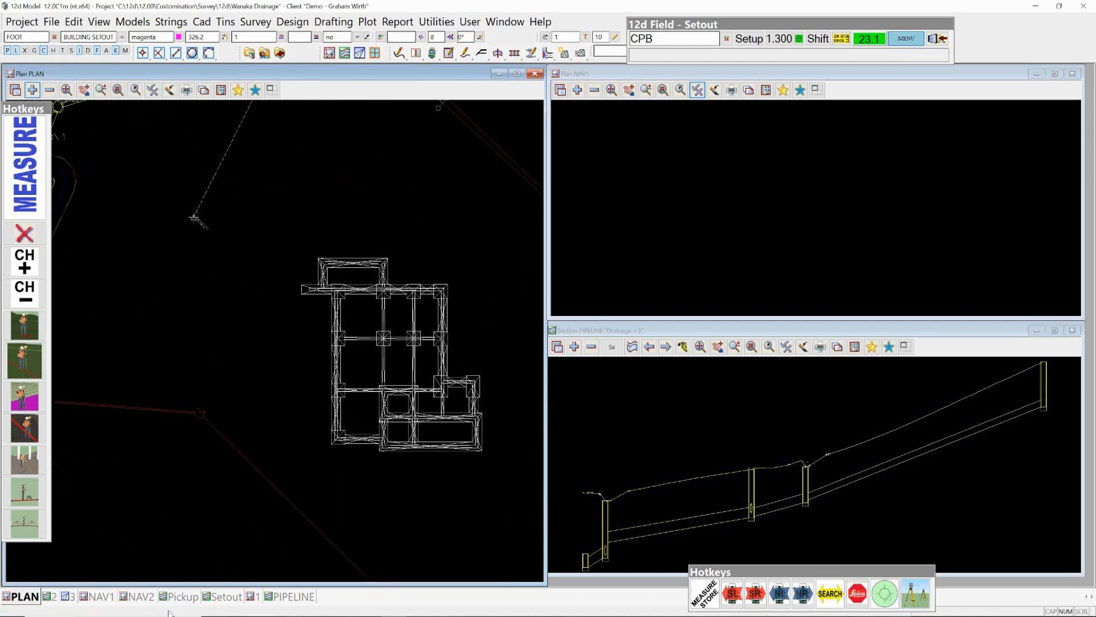
Show the BUILDING IfcFooting model in the Perspective OpenGL 3 view, check the view's model list and inspect the footings.
{"action": "left_click", "coordinate": [72, 600]}
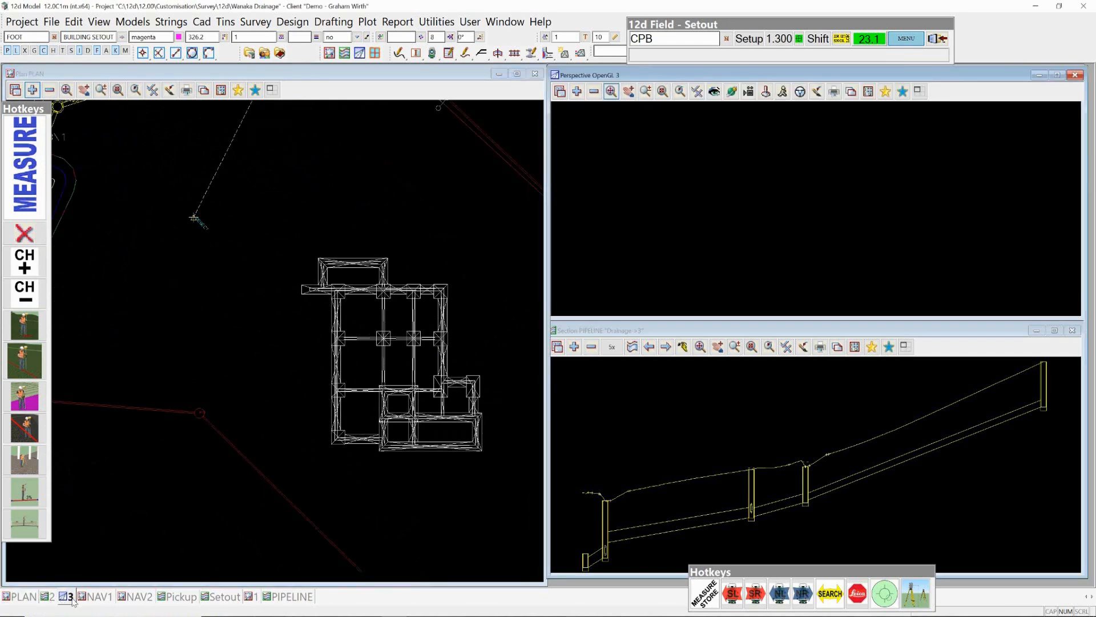
{"action": "left_click", "coordinate": [901, 91]}
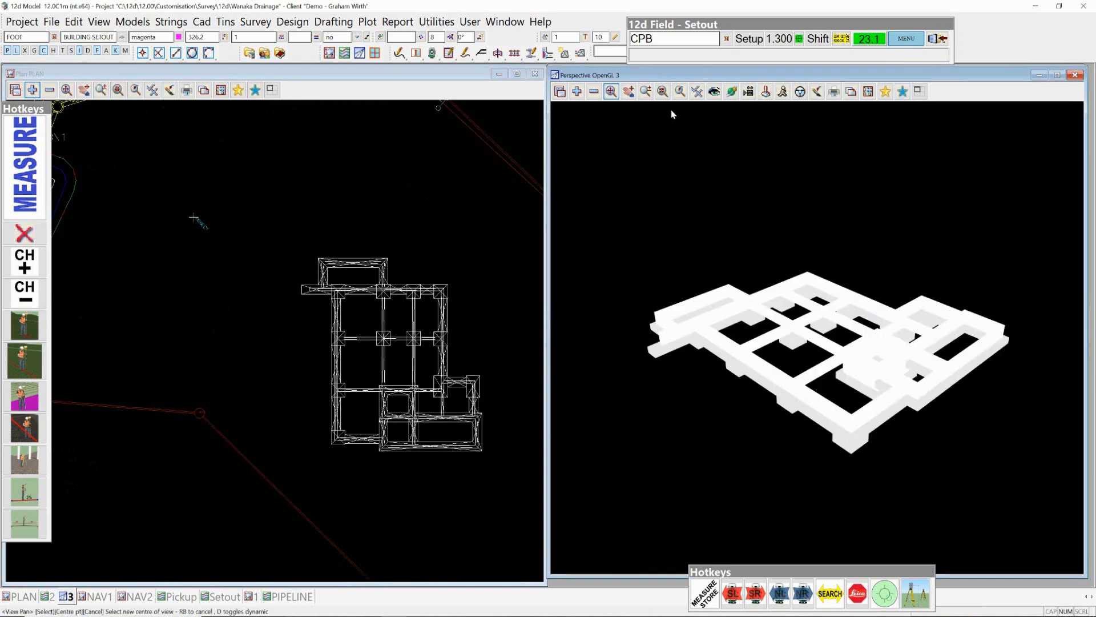
{"action": "left_click", "coordinate": [589, 87]}
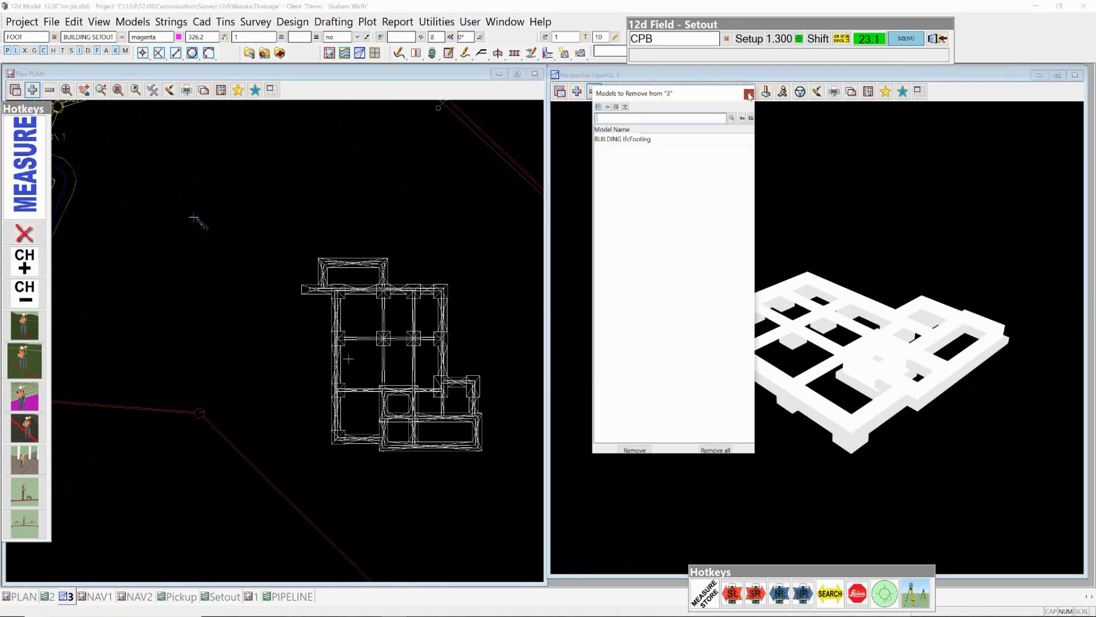
{"action": "left_click", "coordinate": [748, 94]}
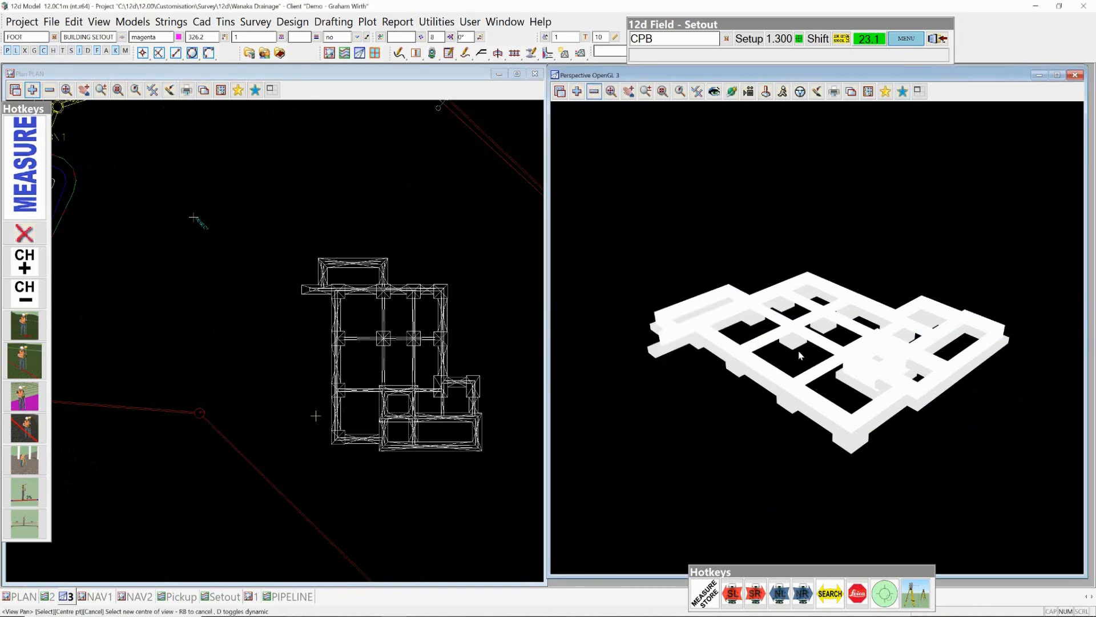
{"action": "scroll", "coordinate": [799, 356], "scroll_direction": "up", "scroll_amount": 2}
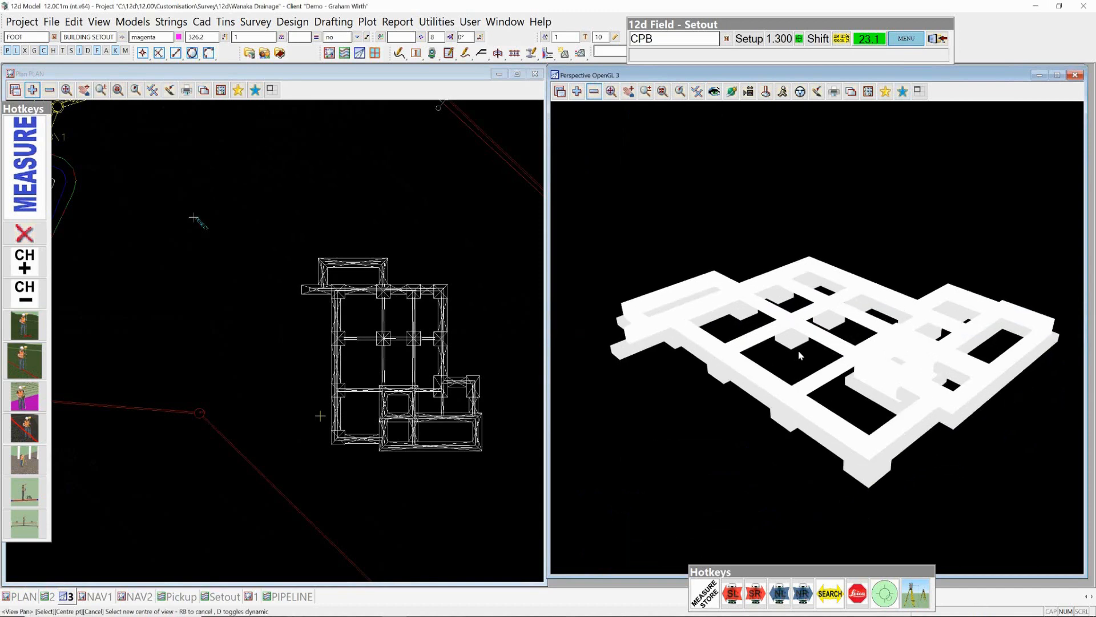
{"action": "scroll", "coordinate": [800, 355], "scroll_direction": "up", "scroll_amount": 1}
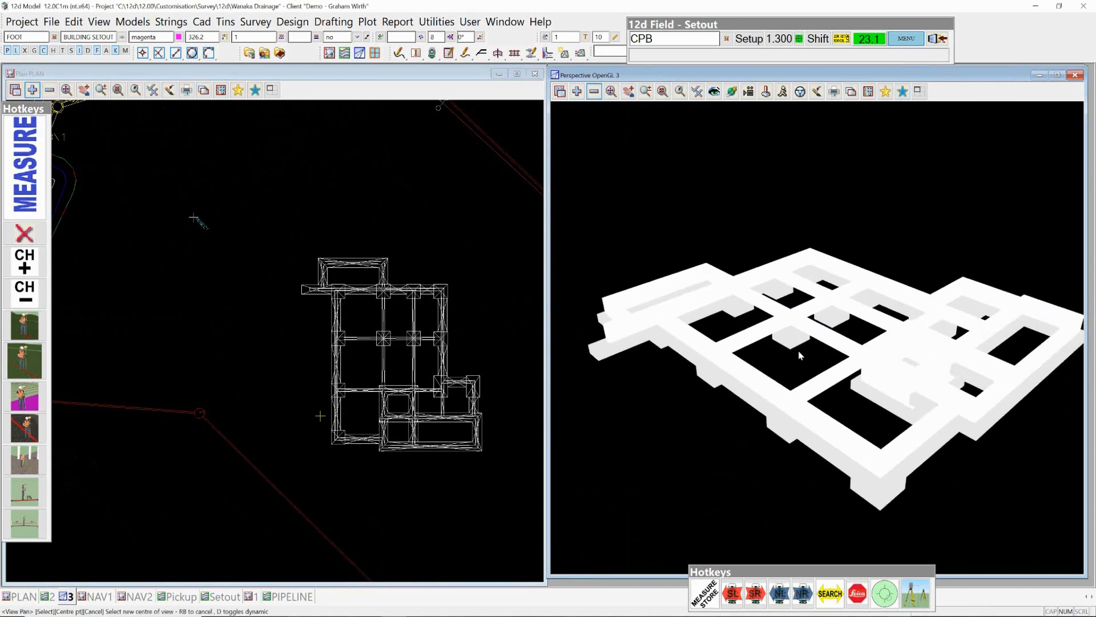
{"action": "scroll", "coordinate": [799, 355], "scroll_direction": "down", "scroll_amount": 1}
{"action": "scroll", "coordinate": [800, 355], "scroll_direction": "down", "scroll_amount": 1}
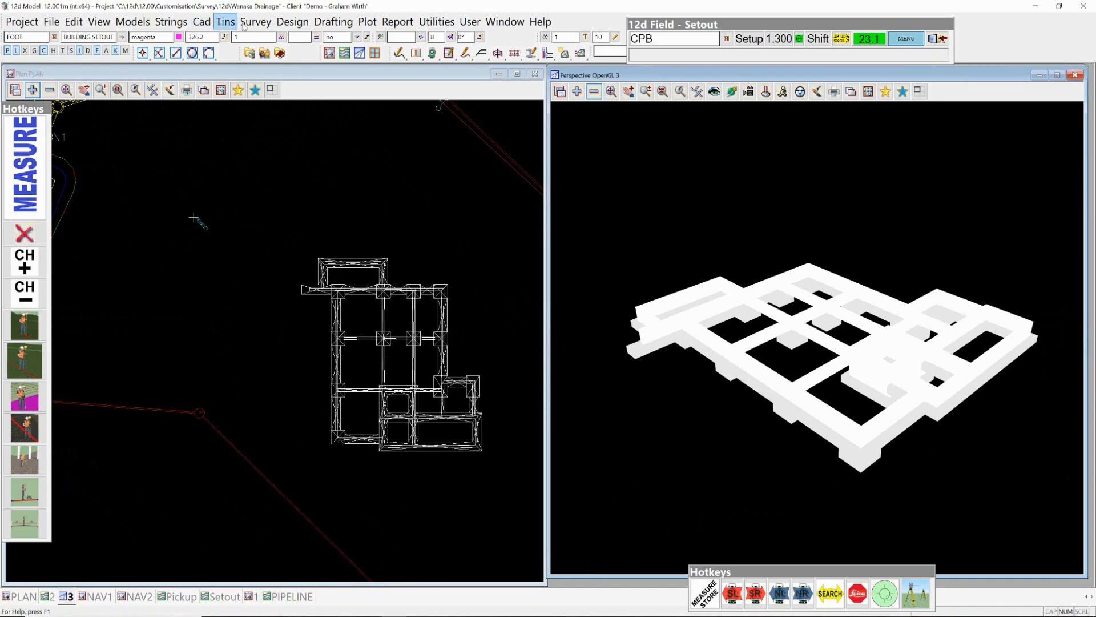
Start the trimesh Explode command and choose BUILDING IfcFooting as the source model.
{"action": "left_click", "coordinate": [186, 23]}
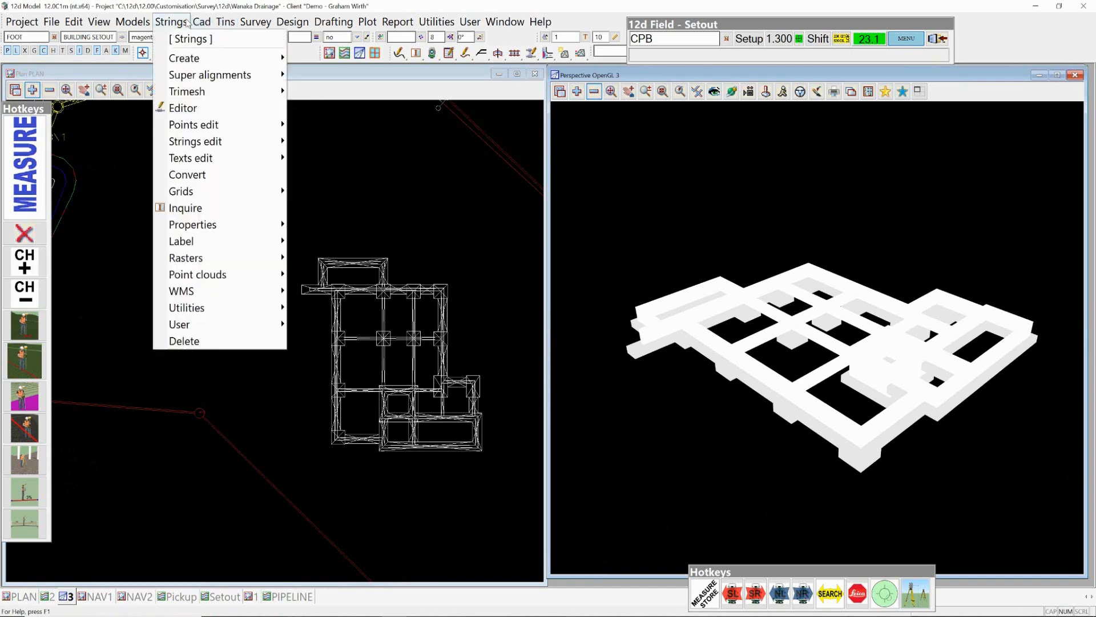
{"action": "mouse_move", "coordinate": [180, 93]}
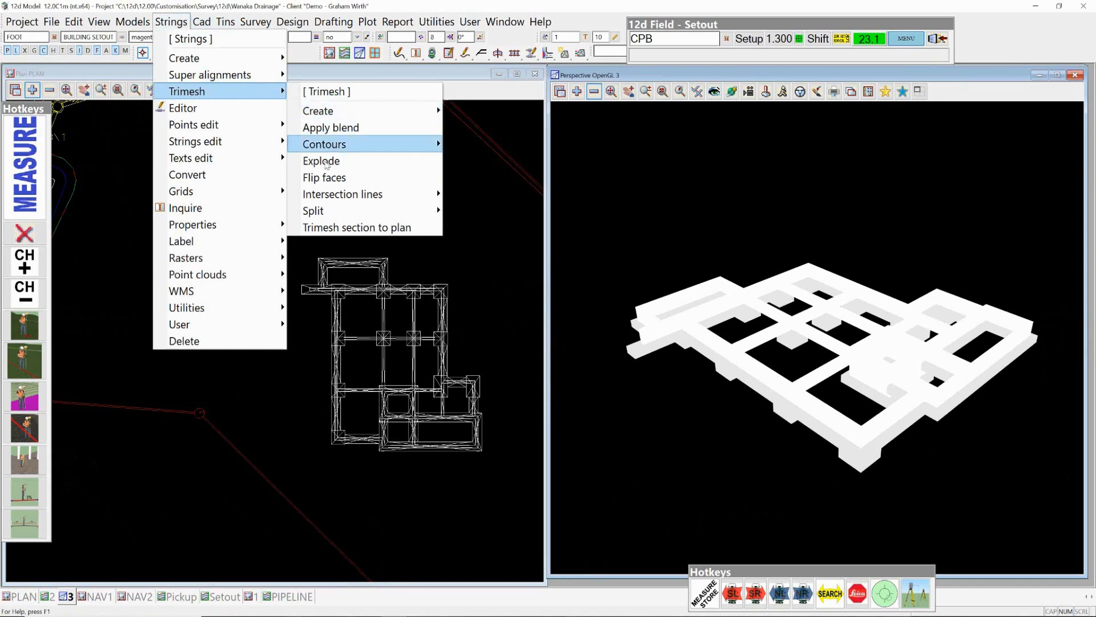
{"action": "left_click", "coordinate": [326, 163]}
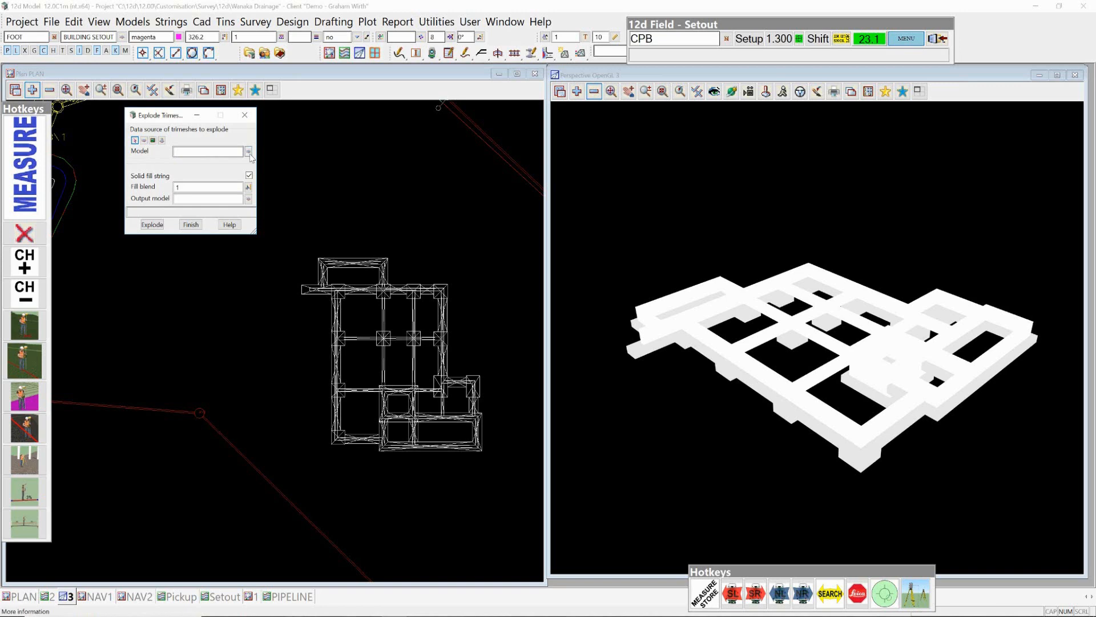
{"action": "left_click", "coordinate": [248, 151]}
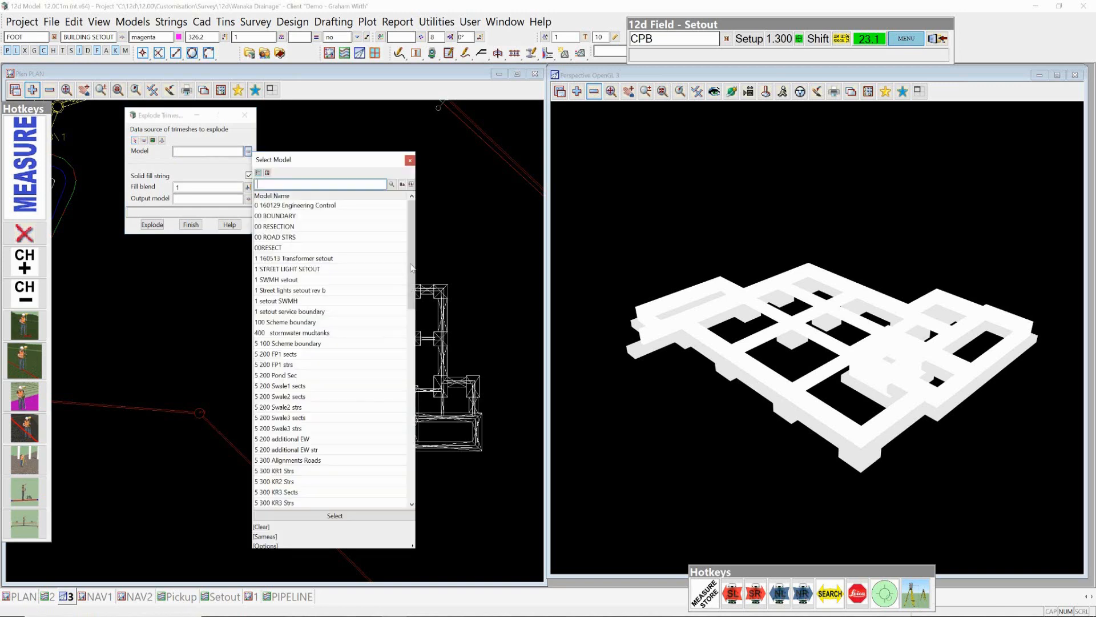
{"action": "scroll", "coordinate": [413, 369], "scroll_direction": "down", "scroll_amount": 1}
{"action": "left_click", "coordinate": [412, 369]}
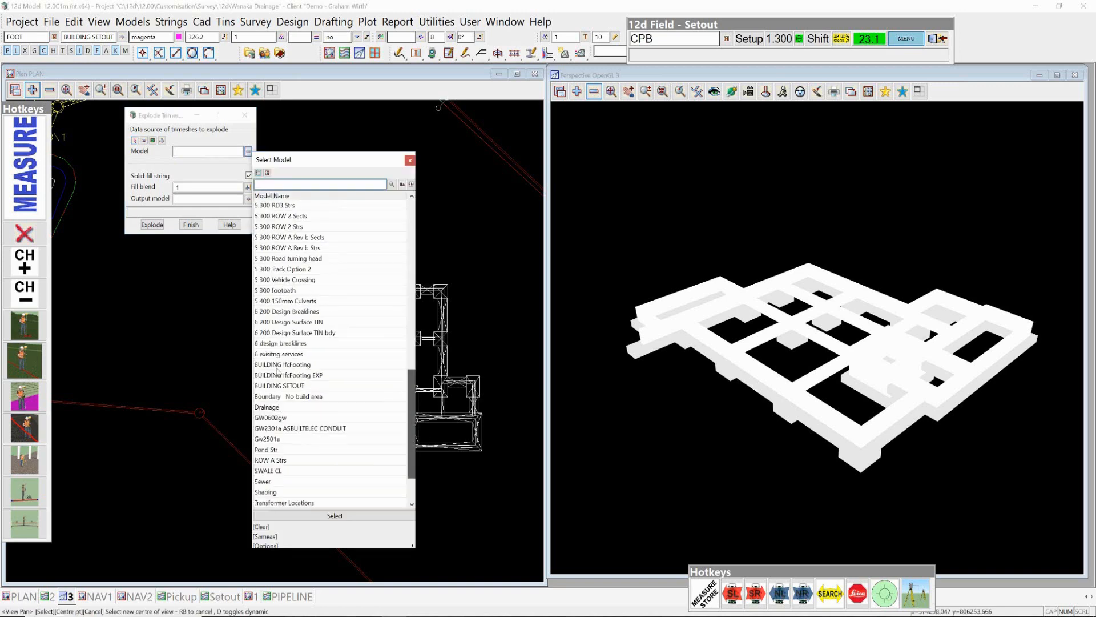
{"action": "double_click", "coordinate": [280, 365]}
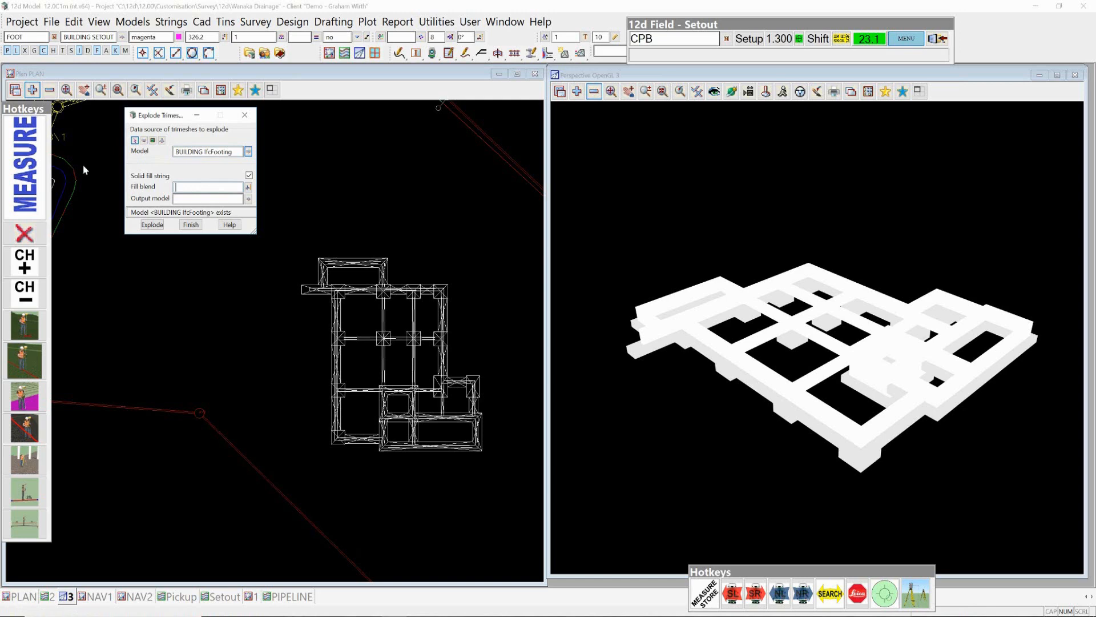
Inspect the footing trimeshes in plan and set the explode fill blend to 0.15.
{"action": "left_click", "coordinate": [84, 90]}
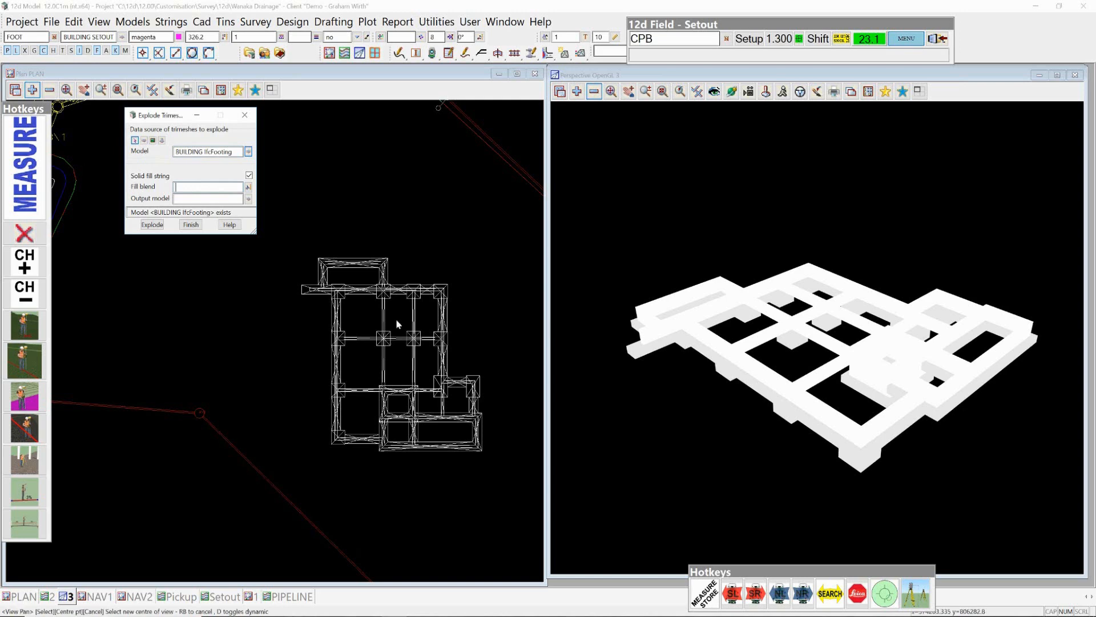
{"action": "scroll", "coordinate": [397, 322], "scroll_direction": "up", "scroll_amount": 3}
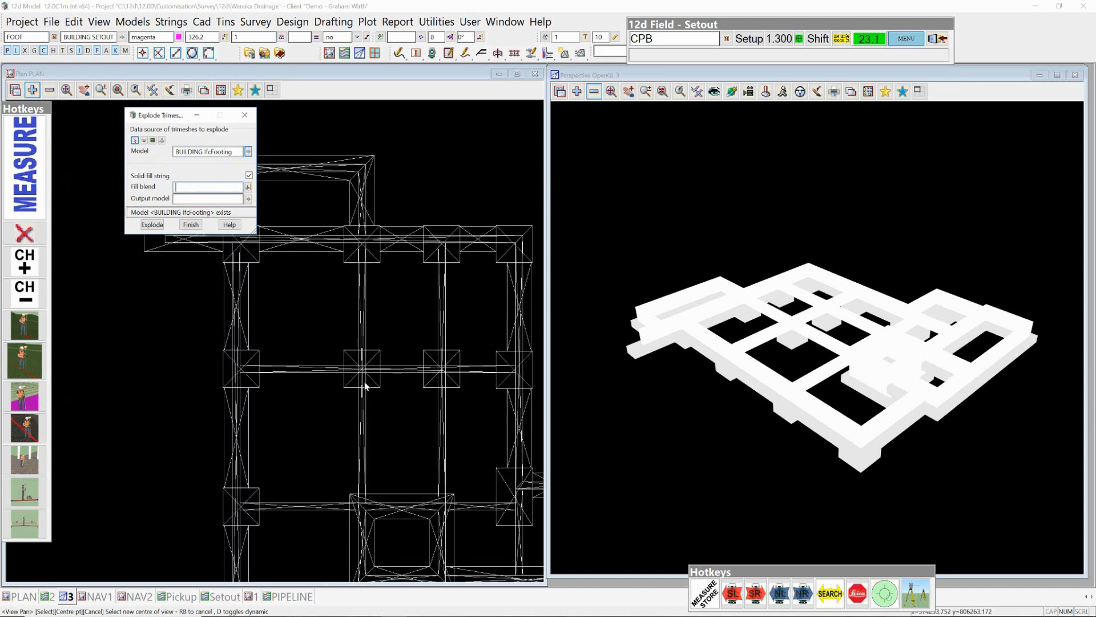
{"action": "scroll", "coordinate": [366, 386], "scroll_direction": "down", "scroll_amount": 5}
{"action": "middle_click_drag", "start_coordinate": [242, 300], "coordinate": [236, 326]}
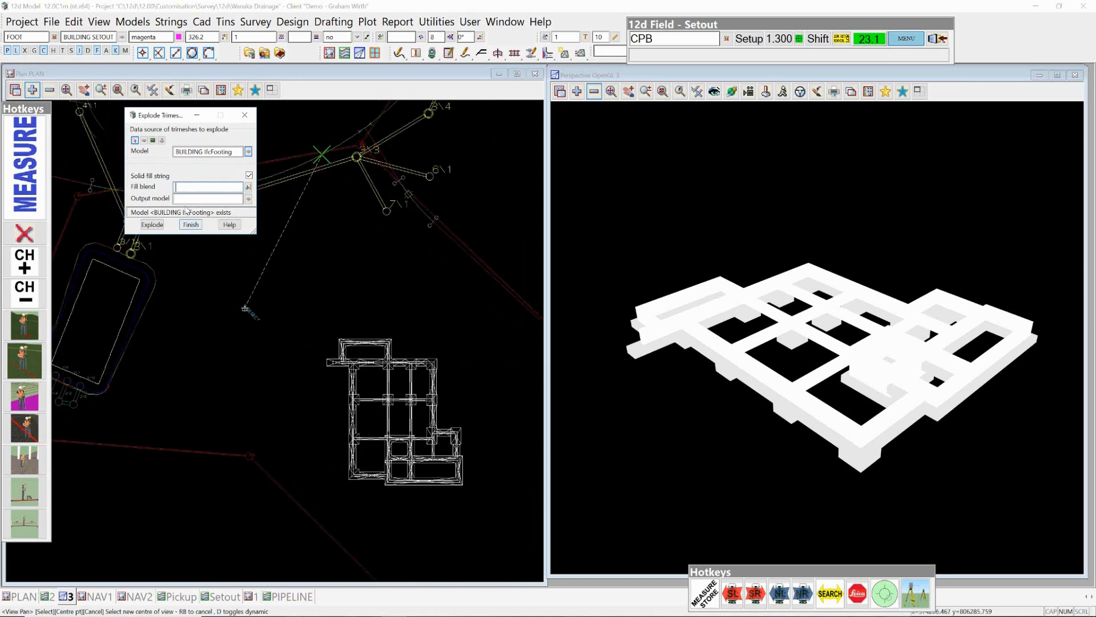
{"action": "scroll", "coordinate": [203, 252], "scroll_direction": "up", "scroll_amount": 2}
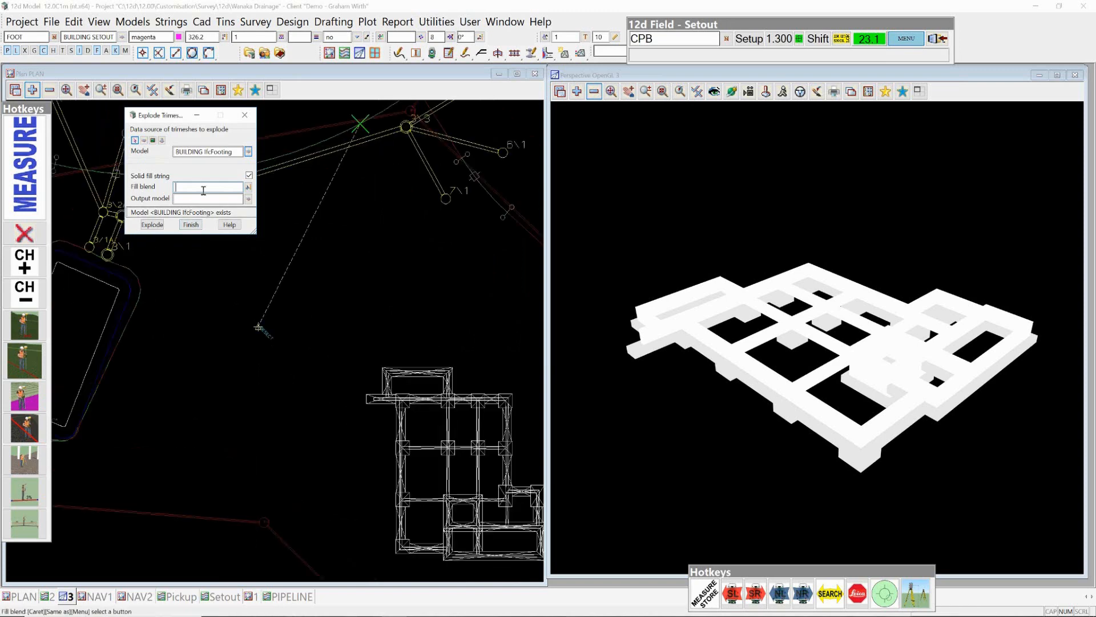
{"action": "type", "text": "0.15"}
Name the output model BUILDING IfcFooting FILL by reusing the source model name, explode the trimeshes and finish the command.
{"action": "left_click_drag", "start_coordinate": [235, 154], "coordinate": [169, 148]}
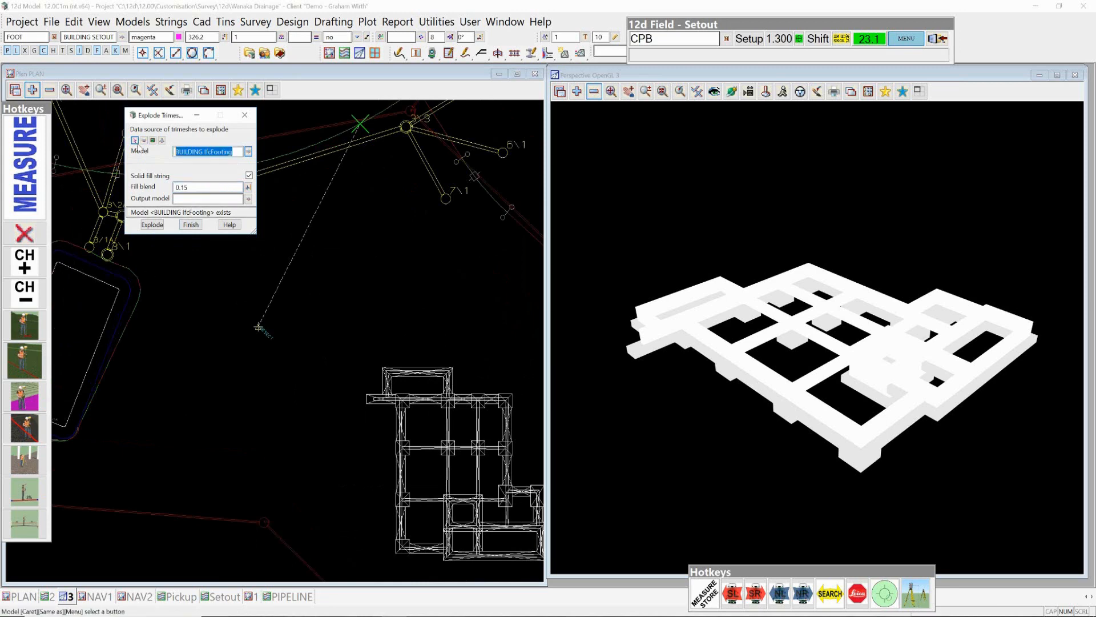
{"action": "right_click", "coordinate": [215, 160]}
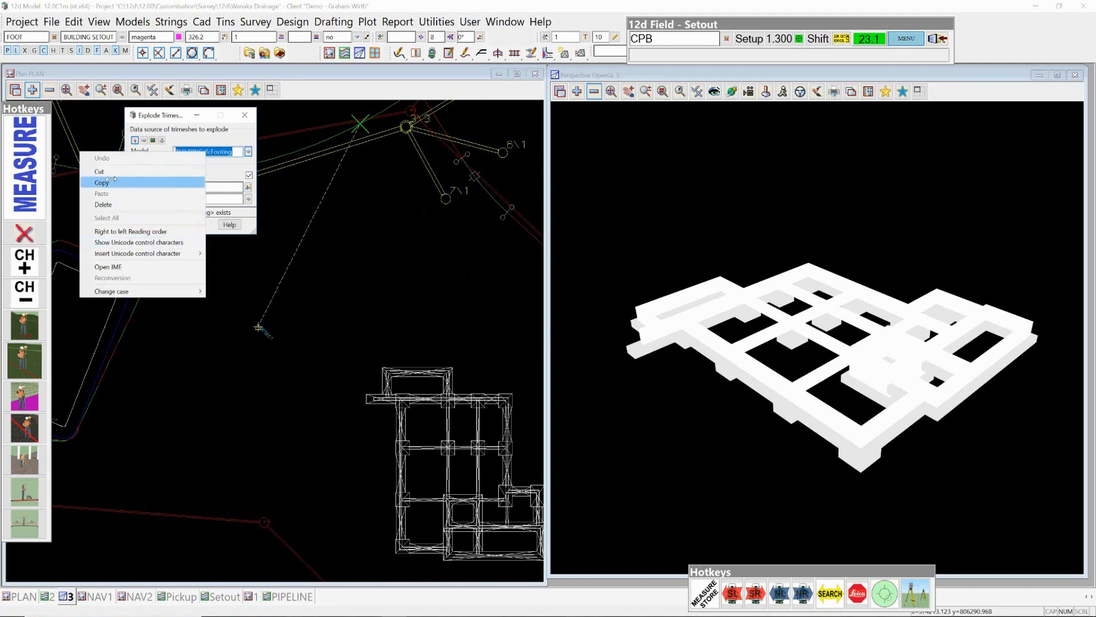
{"action": "left_click", "coordinate": [110, 181]}
{"action": "left_click", "coordinate": [185, 200]}
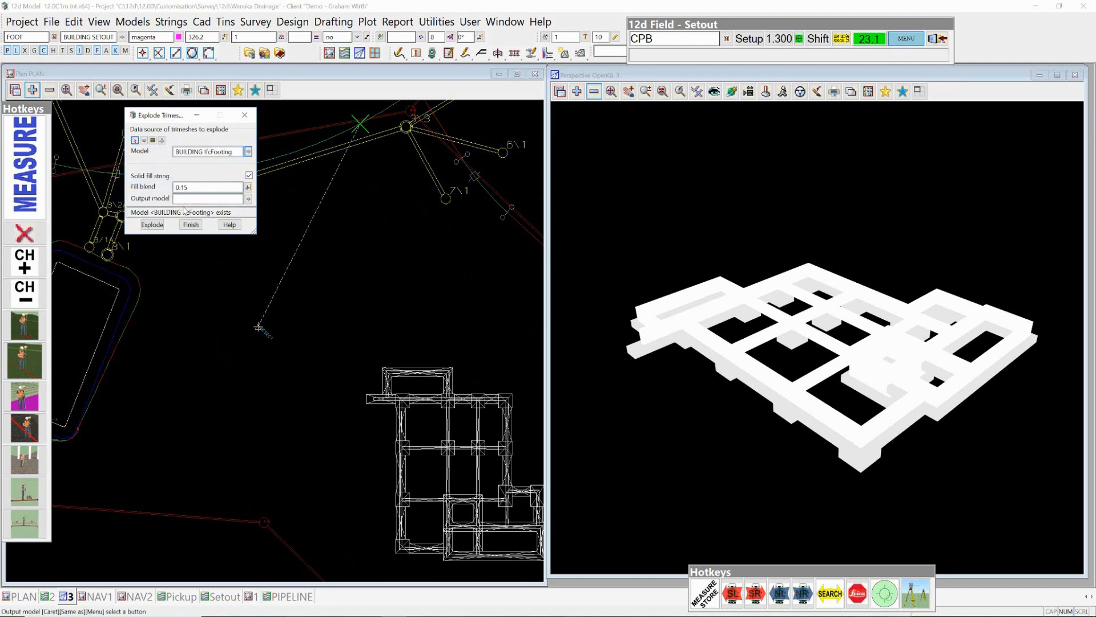
{"action": "right_click", "coordinate": [183, 201]}
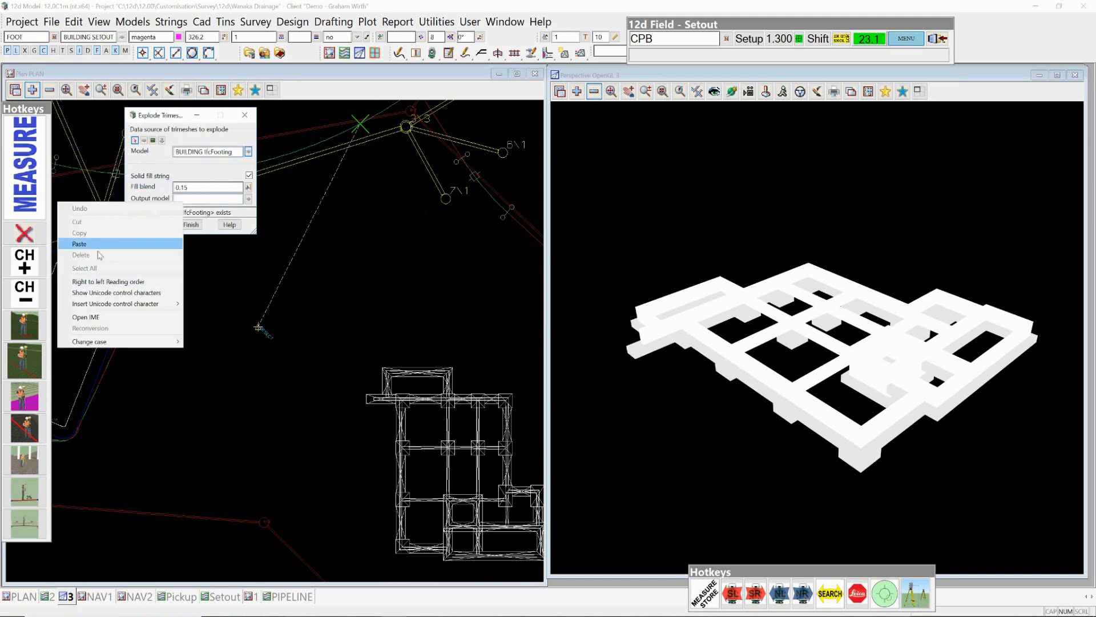
{"action": "left_click", "coordinate": [166, 244]}
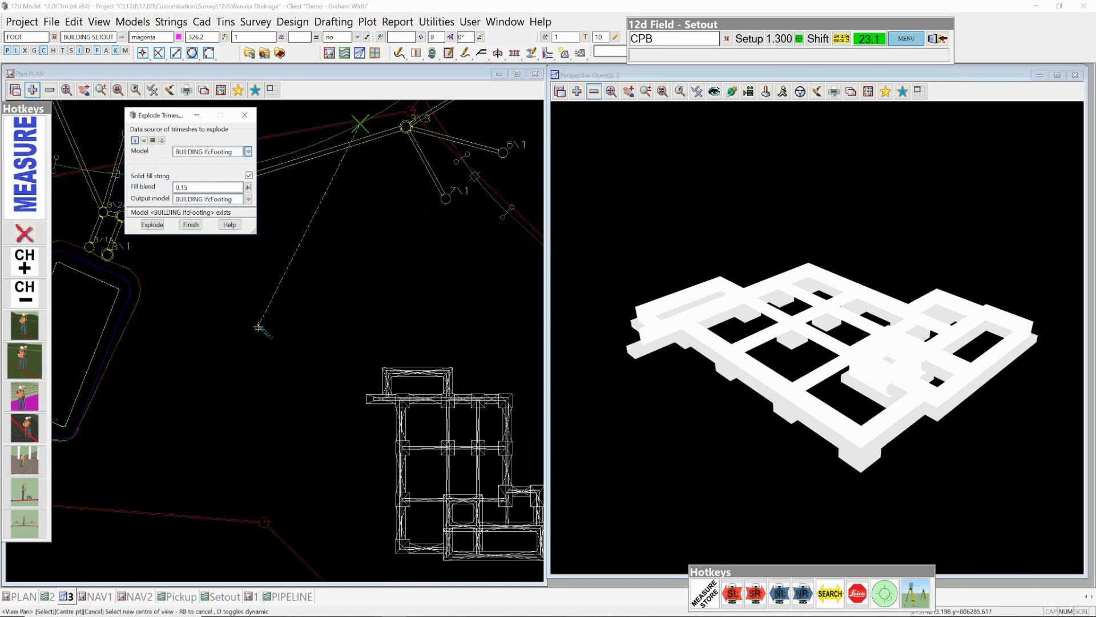
{"action": "type", "text": "FILL"}
{"action": "left_click", "coordinate": [155, 226]}
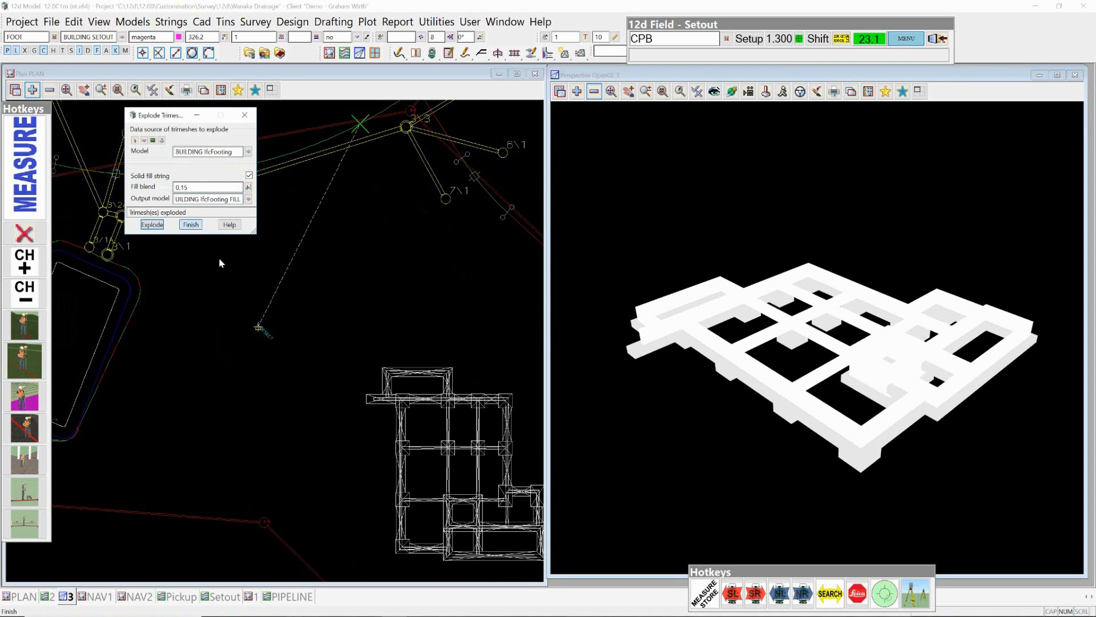
{"action": "left_click", "coordinate": [610, 403]}
{"action": "left_click", "coordinate": [191, 224]}
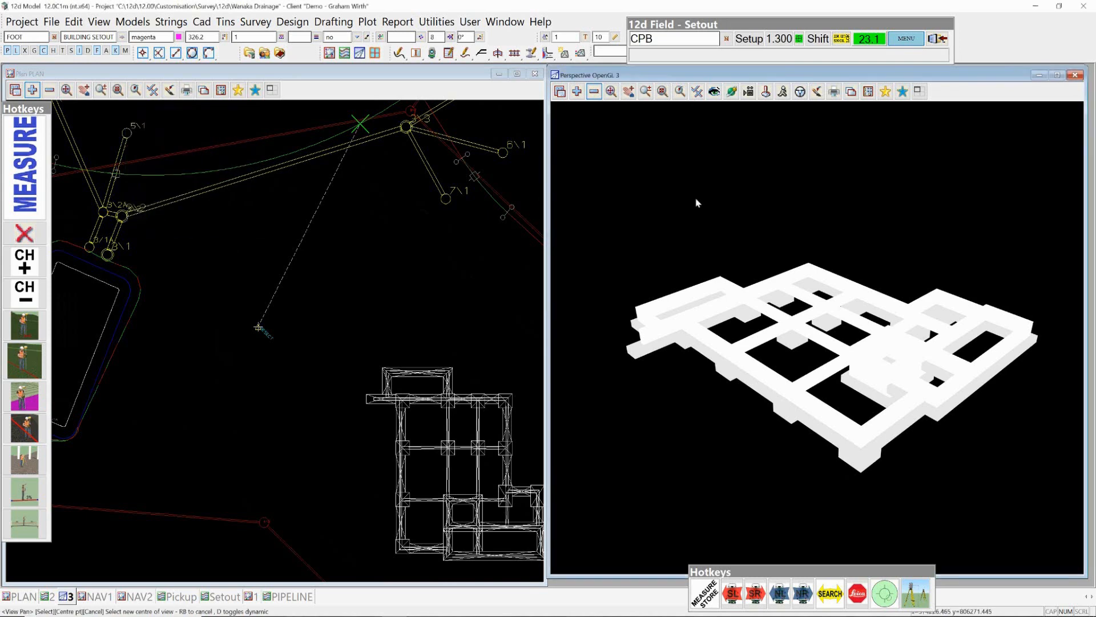
Remove the BUILDING IfcFooting model from the Perspective OpenGL 3 view.
{"action": "left_click", "coordinate": [599, 93]}
{"action": "left_click", "coordinate": [606, 93]}
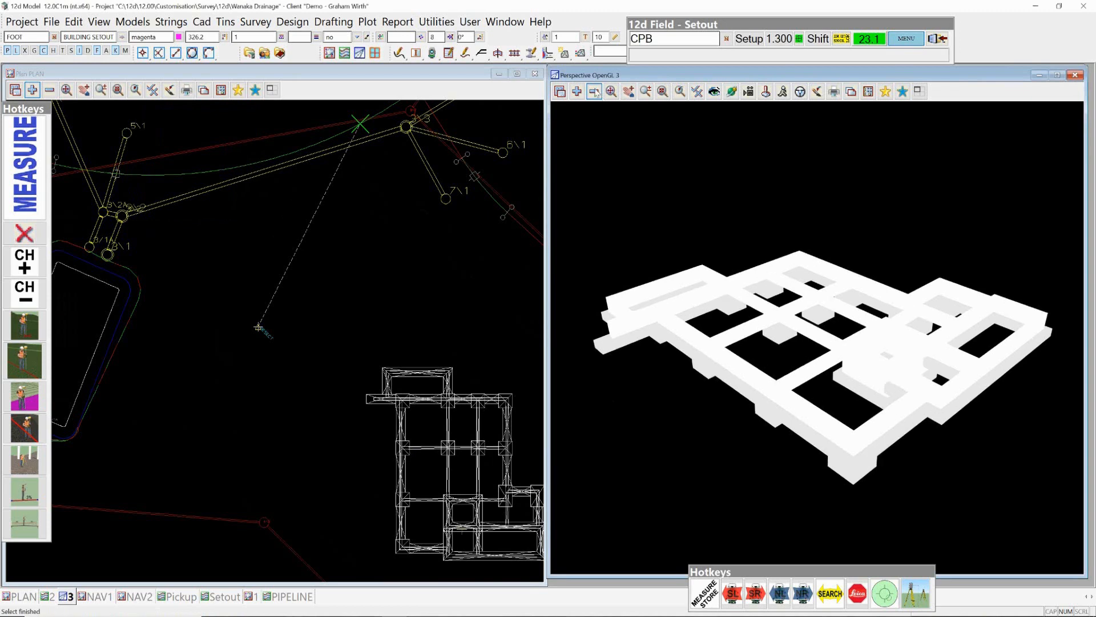
{"action": "left_click", "coordinate": [594, 92]}
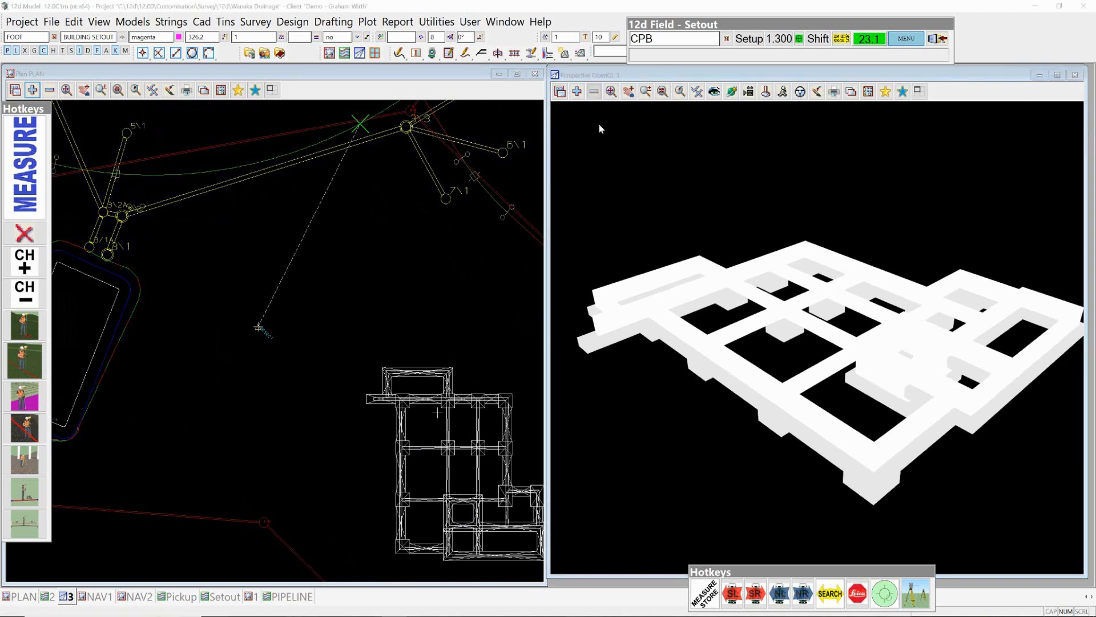
{"action": "left_click", "coordinate": [649, 142]}
Add the BUILDING IfcFooting FILL model to the Perspective OpenGL 3 view and inspect the exploded footings up close.
{"action": "left_click", "coordinate": [578, 92]}
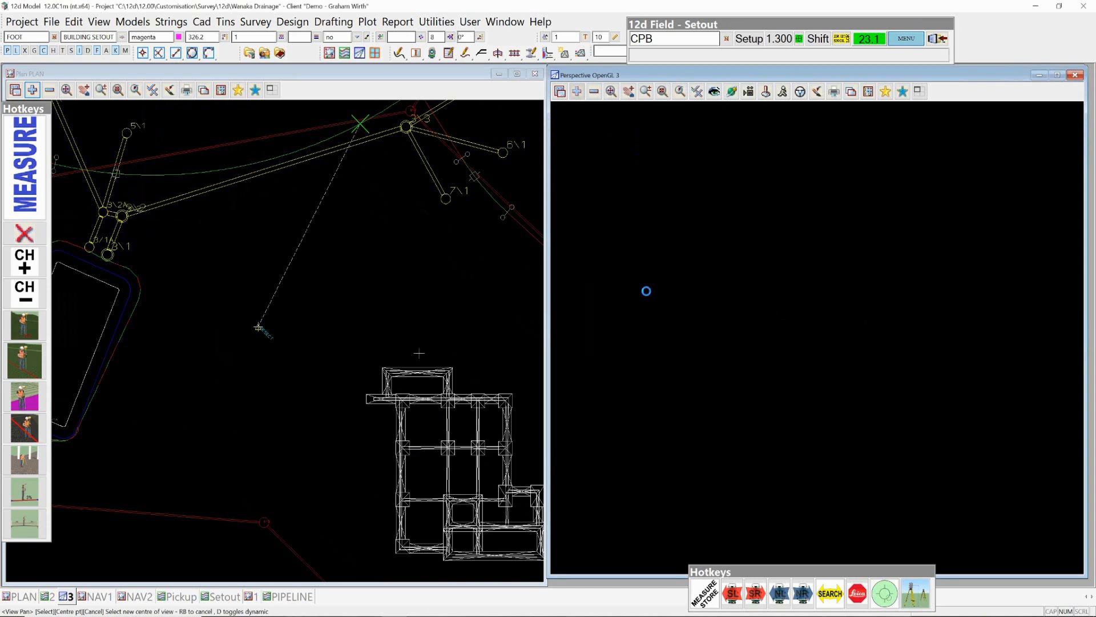
{"action": "scroll", "coordinate": [729, 366], "scroll_direction": "down", "scroll_amount": 1}
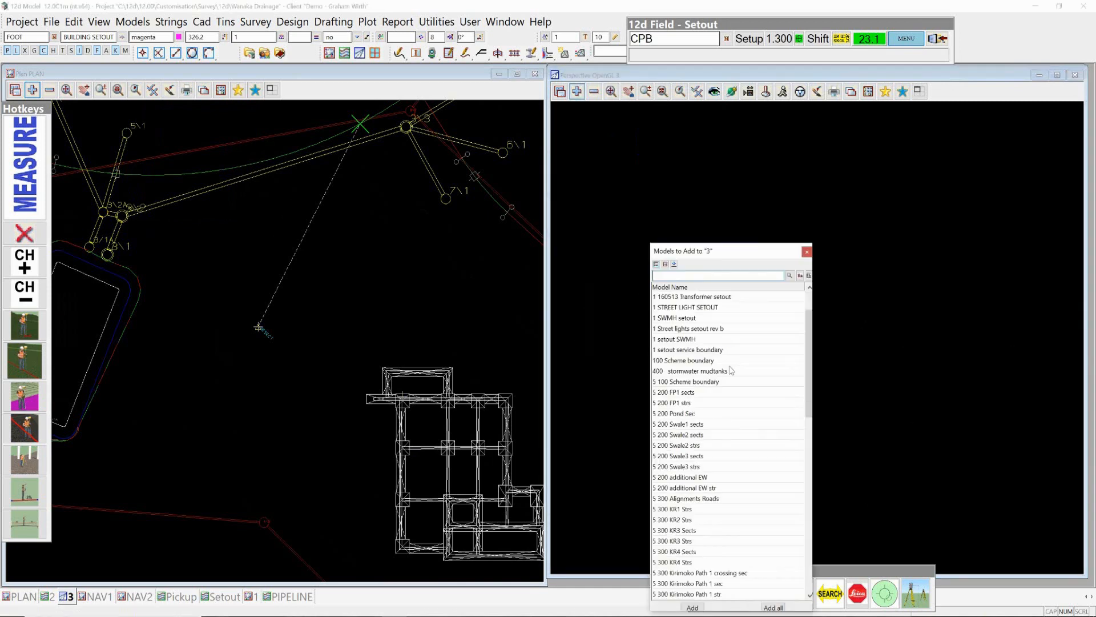
{"action": "scroll", "coordinate": [731, 370], "scroll_direction": "down", "scroll_amount": 10}
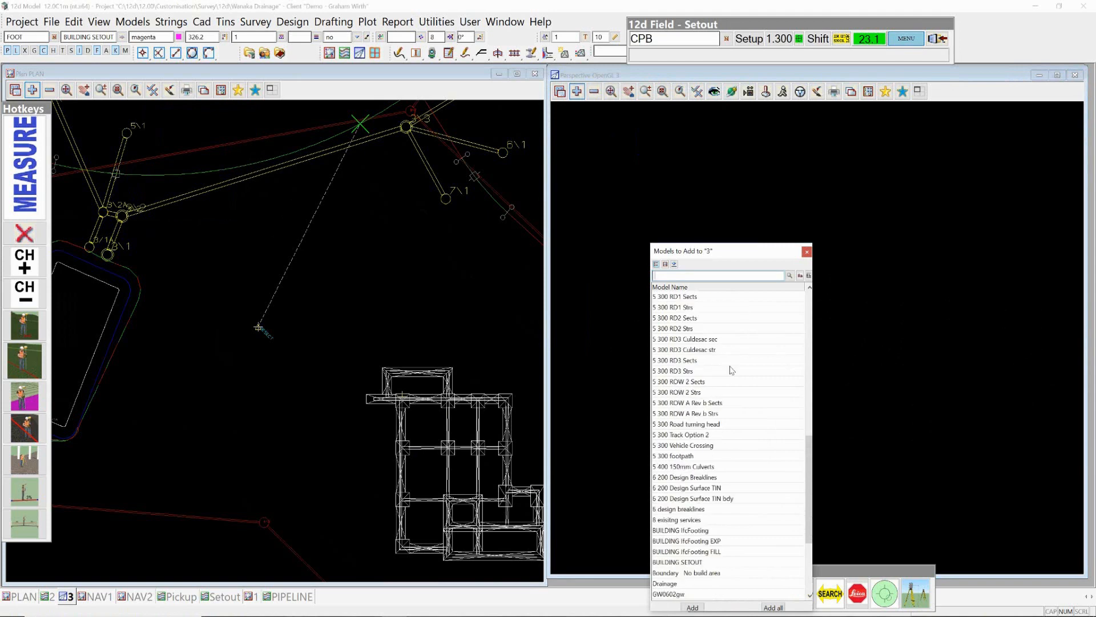
{"action": "scroll", "coordinate": [731, 370], "scroll_direction": "down", "scroll_amount": 2}
{"action": "double_click", "coordinate": [770, 499]}
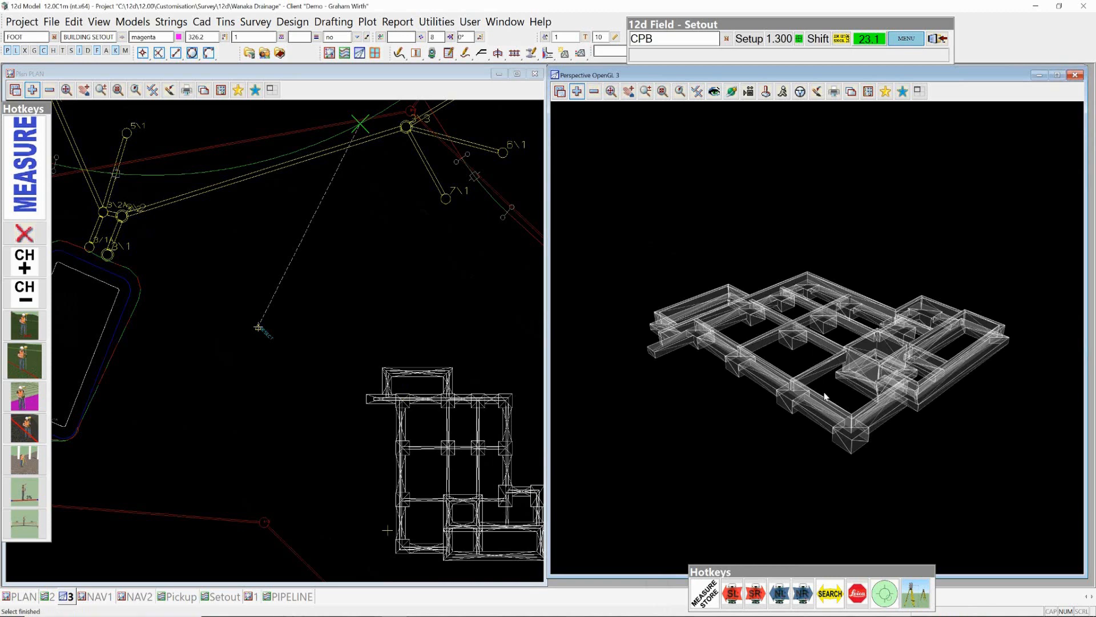
{"action": "scroll", "coordinate": [824, 395], "scroll_direction": "up", "scroll_amount": 1}
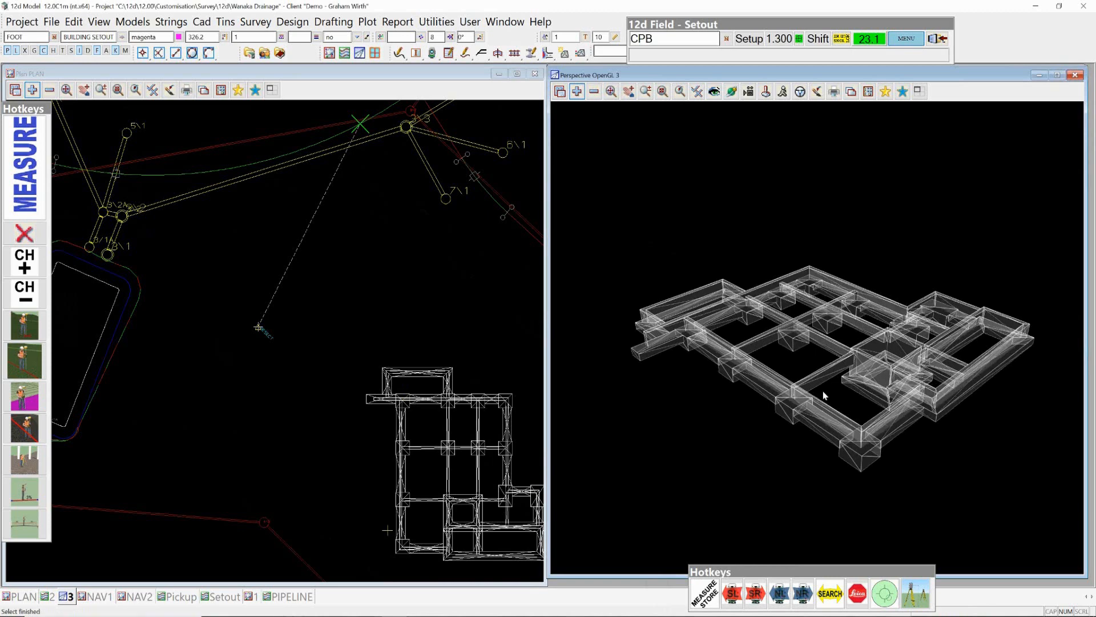
{"action": "scroll", "coordinate": [823, 390], "scroll_direction": "up", "scroll_amount": 1}
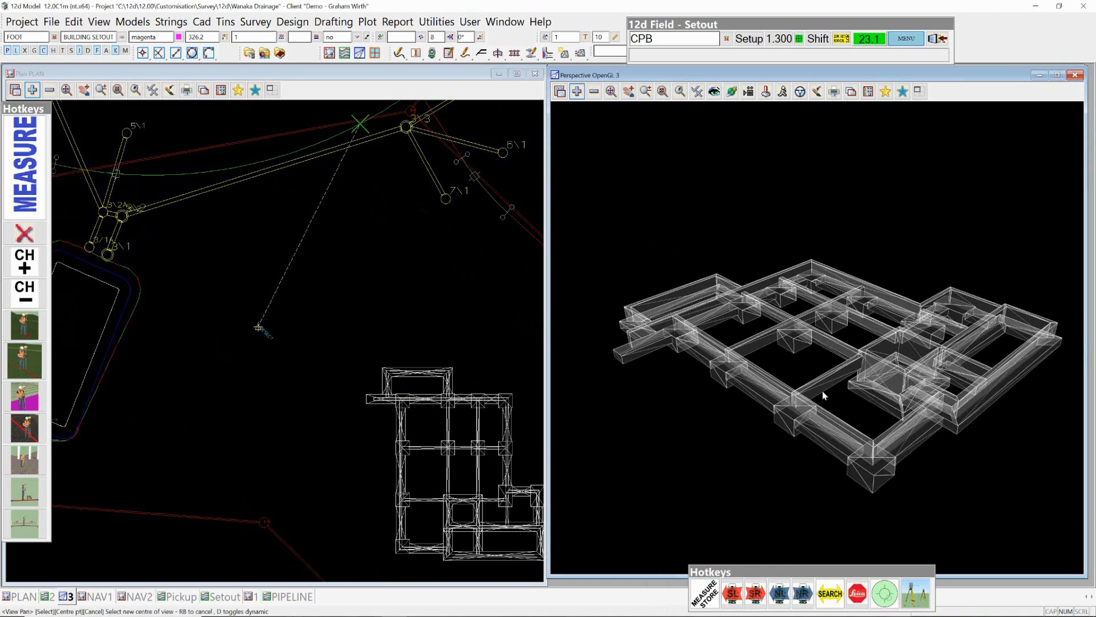
{"action": "scroll", "coordinate": [822, 391], "scroll_direction": "up", "scroll_amount": 1}
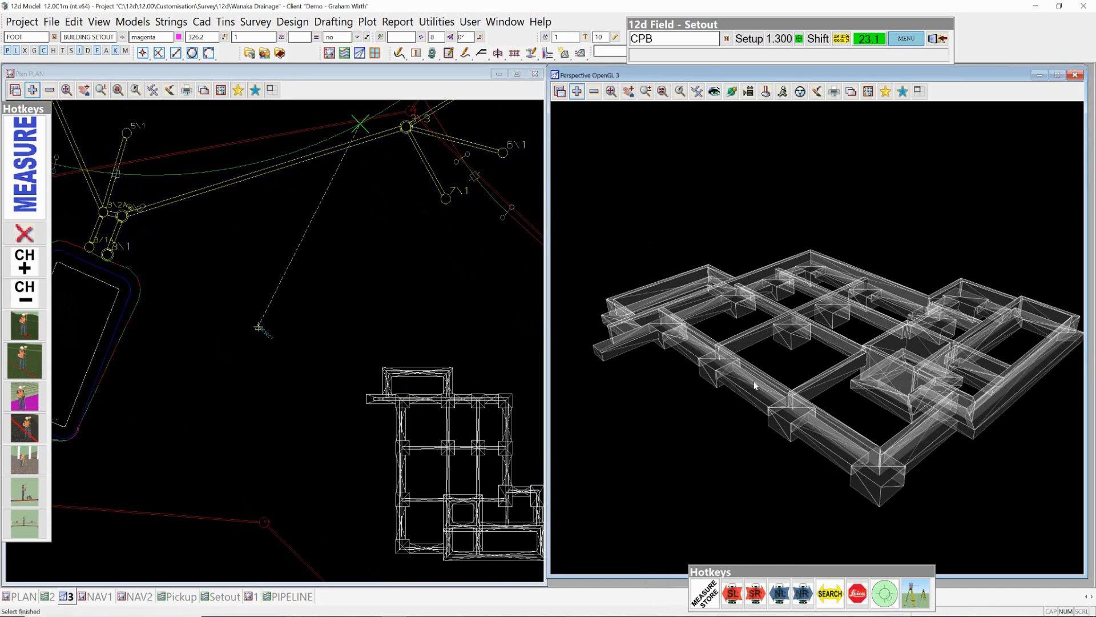
{"action": "scroll", "coordinate": [754, 382], "scroll_direction": "up", "scroll_amount": 1}
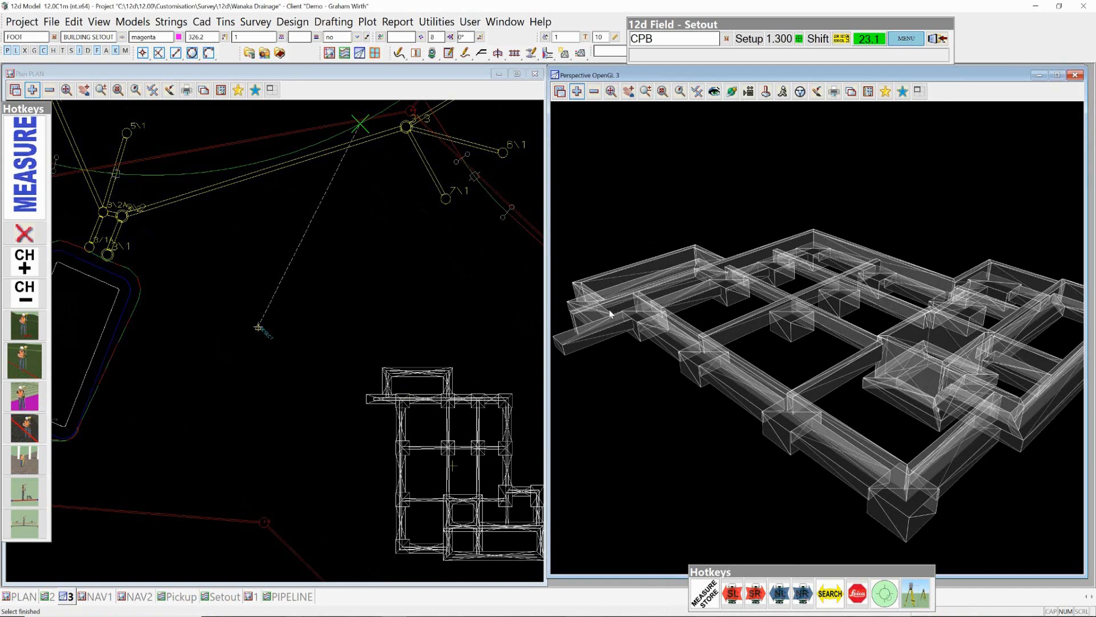
{"action": "scroll", "coordinate": [809, 337], "scroll_direction": "up", "scroll_amount": 2}
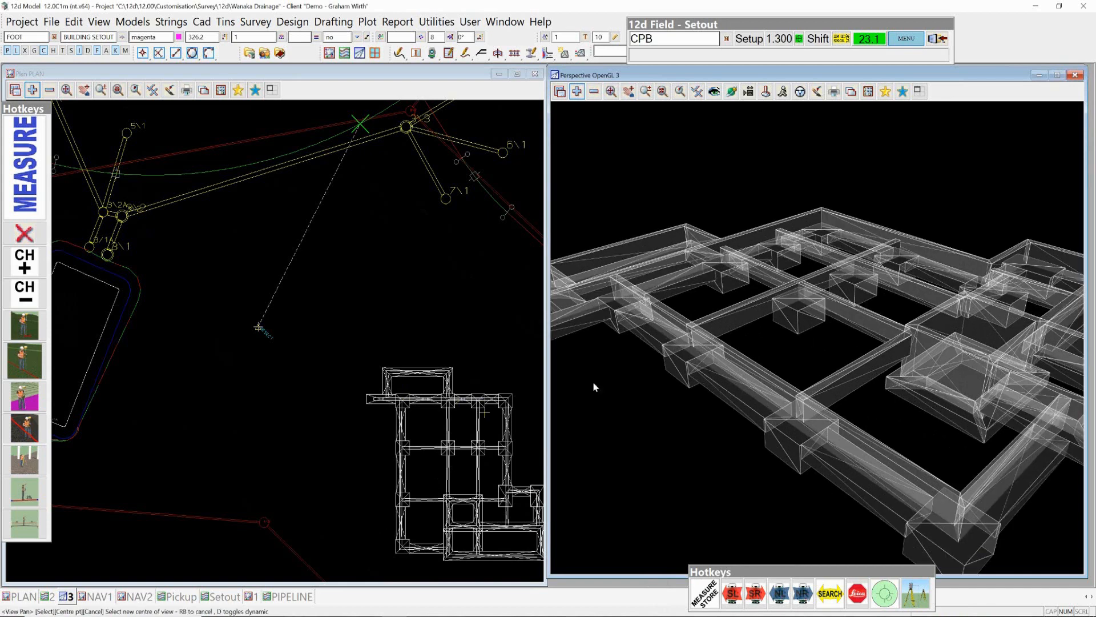
Replace the BUILDING IfcFooting model in the PLAN view with BUILDING IfcFooting FILL and centre the footings.
{"action": "left_click", "coordinate": [118, 89]}
{"action": "left_click", "coordinate": [46, 90]}
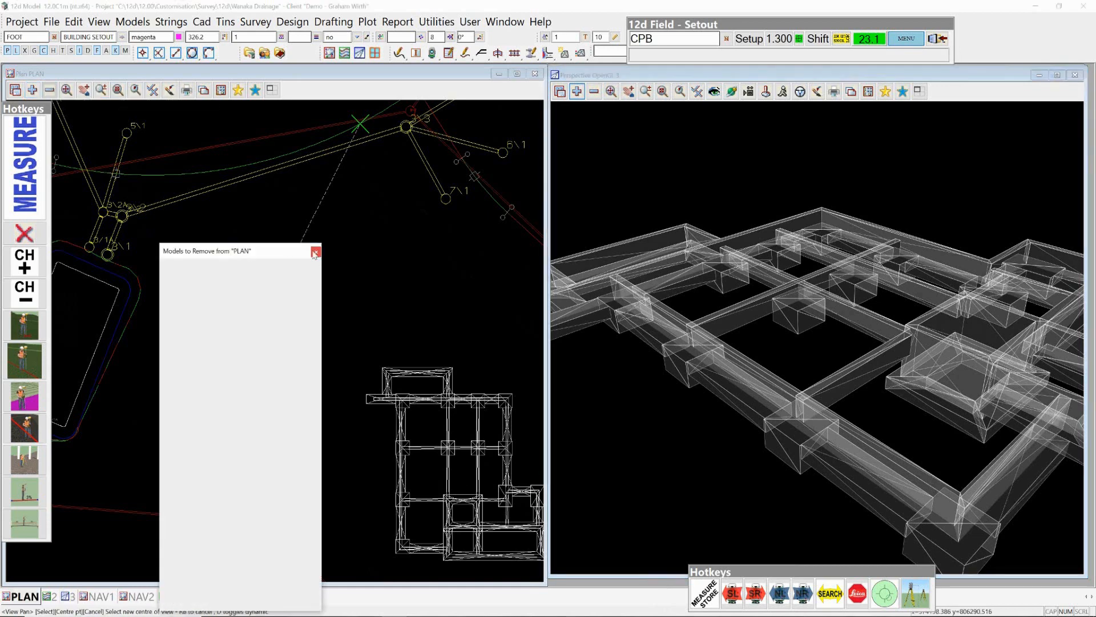
{"action": "left_click", "coordinate": [206, 339]}
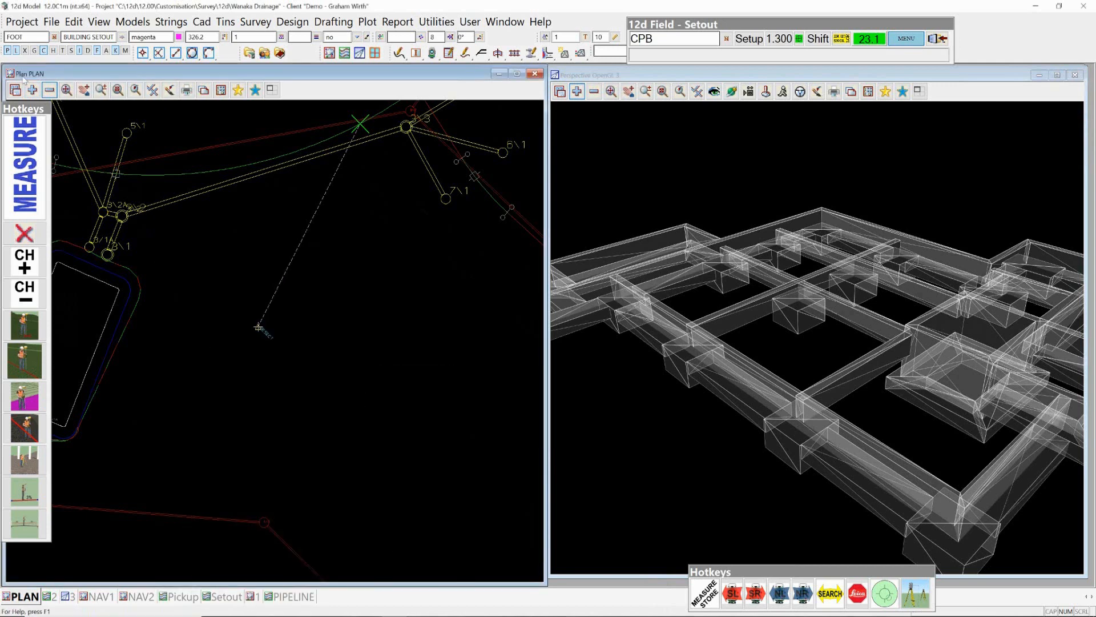
{"action": "left_click", "coordinate": [49, 90]}
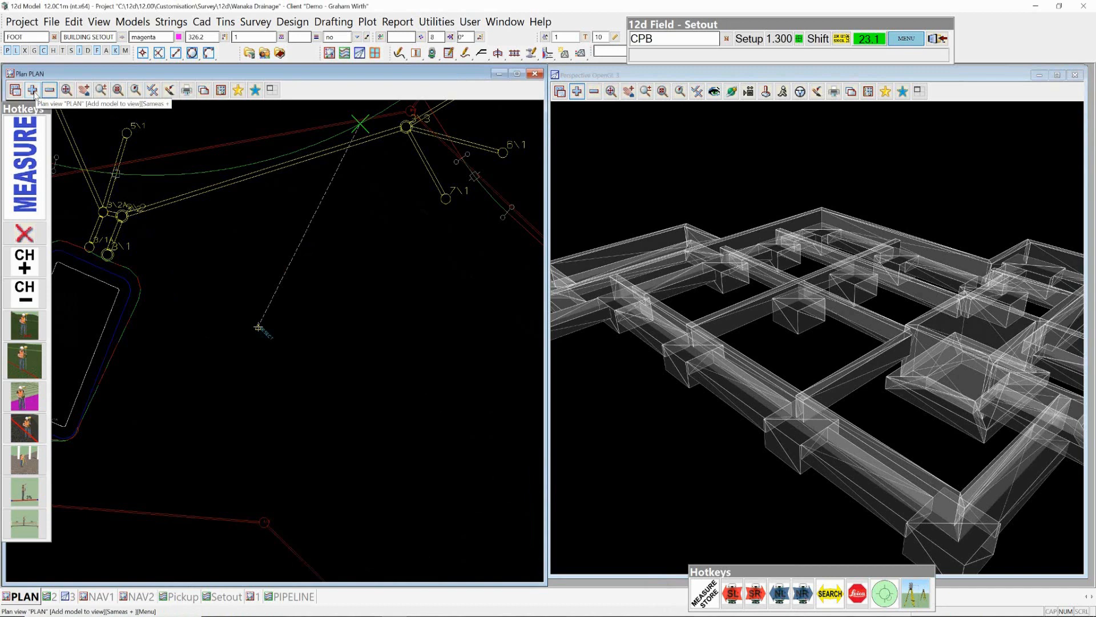
{"action": "left_click", "coordinate": [32, 91]}
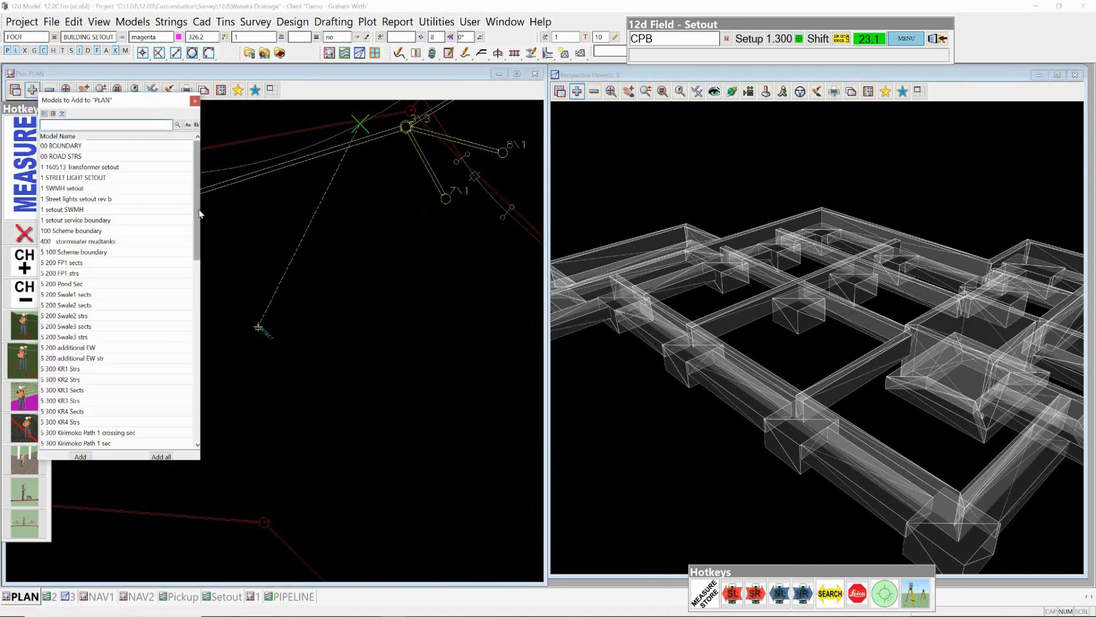
{"action": "scroll", "coordinate": [204, 233], "scroll_direction": "down", "scroll_amount": 11}
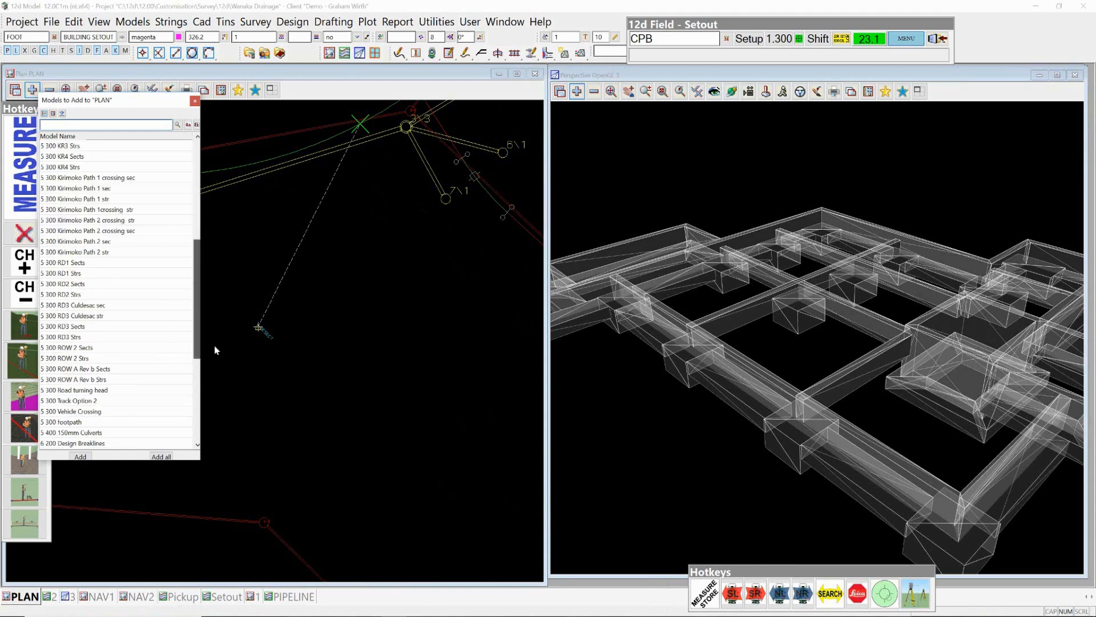
{"action": "double_click", "coordinate": [92, 379]}
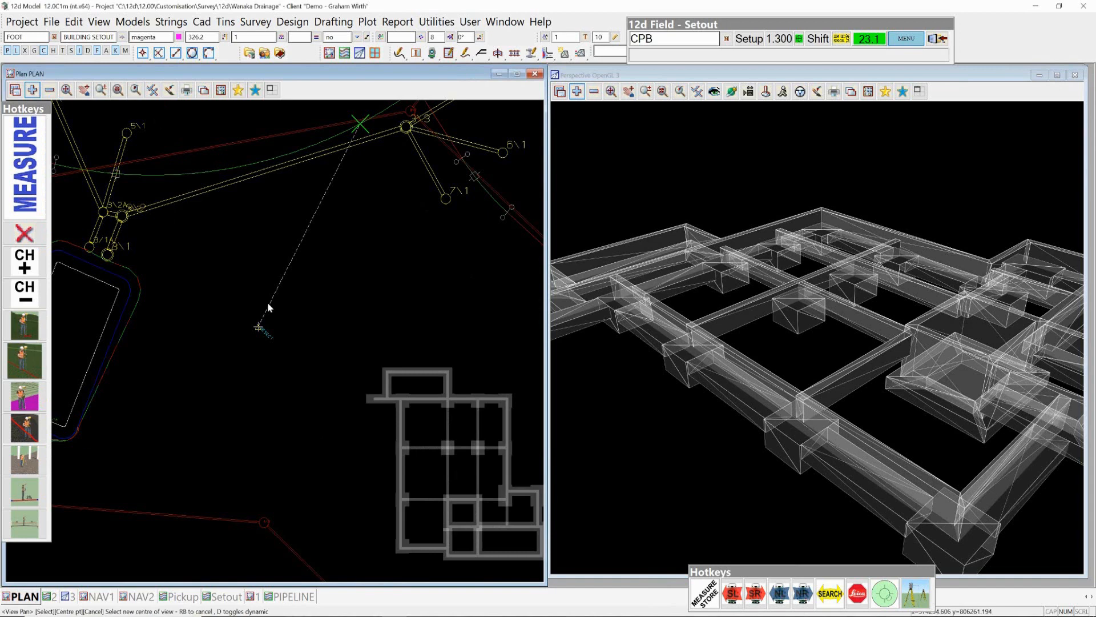
{"action": "left_click", "coordinate": [84, 90]}
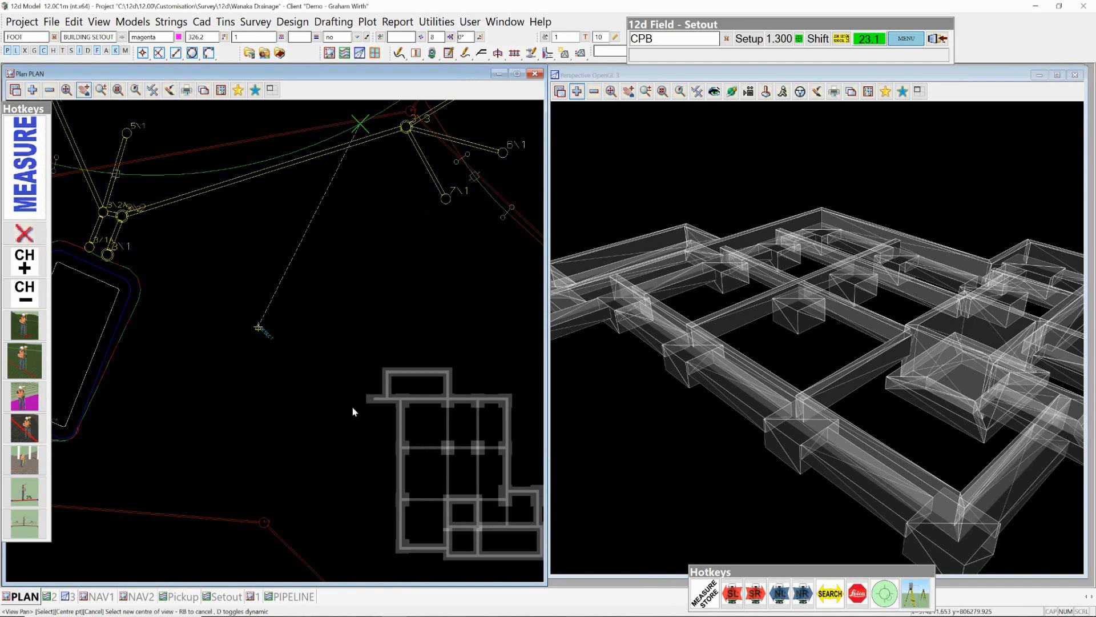
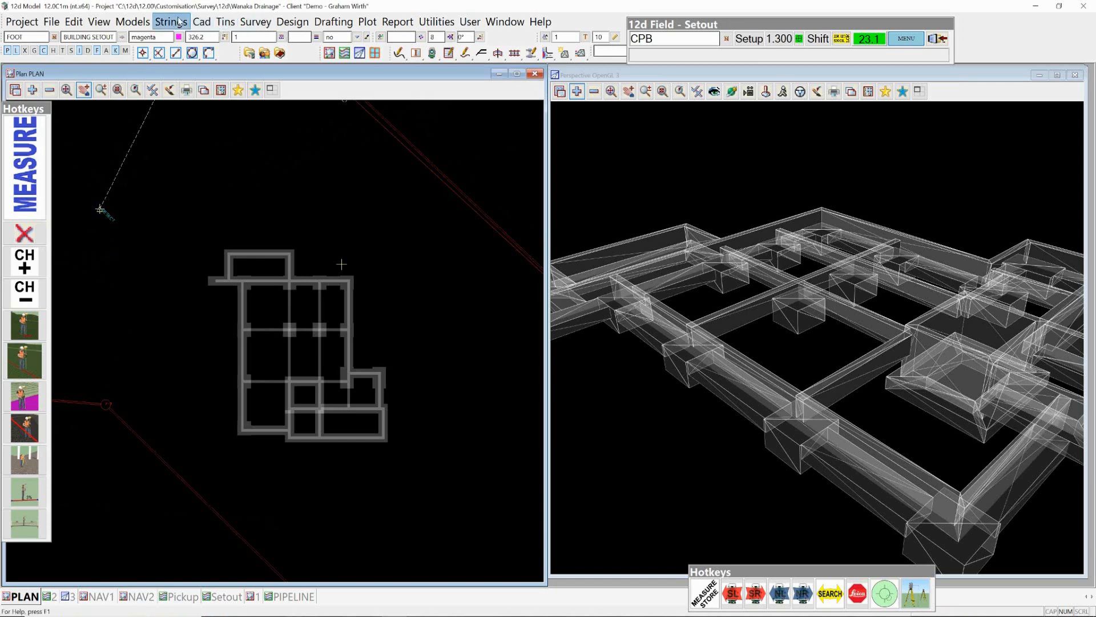
Start the trimesh Explode command with BUILDING IfcFooting as the source model and a fill blend of 0.25.
{"action": "left_click", "coordinate": [179, 22]}
{"action": "mouse_move", "coordinate": [227, 94]}
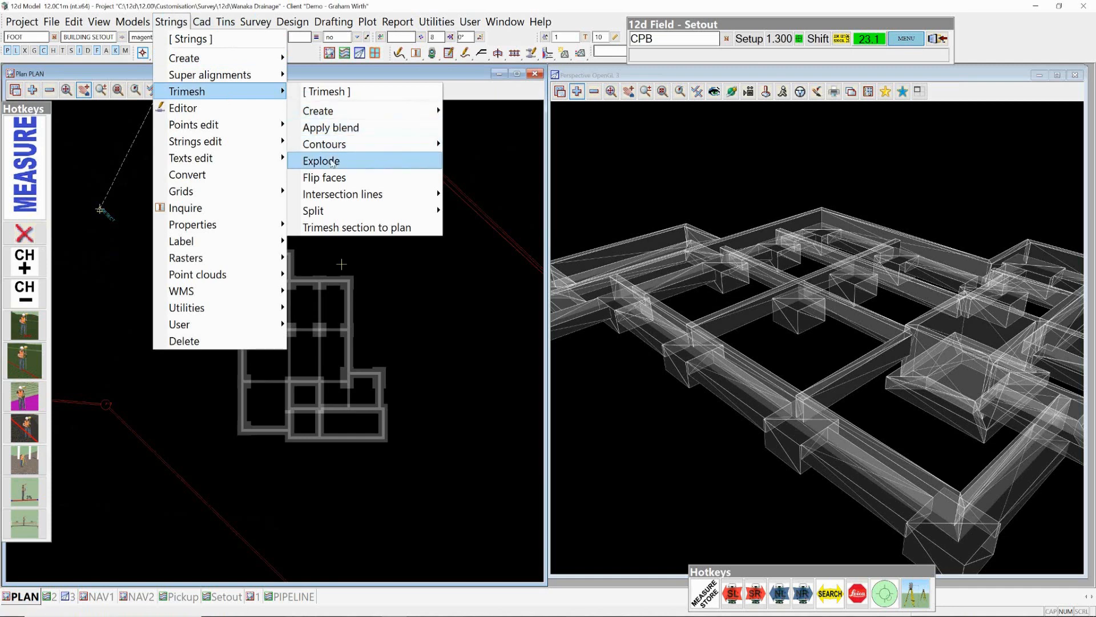
{"action": "left_click", "coordinate": [322, 161]}
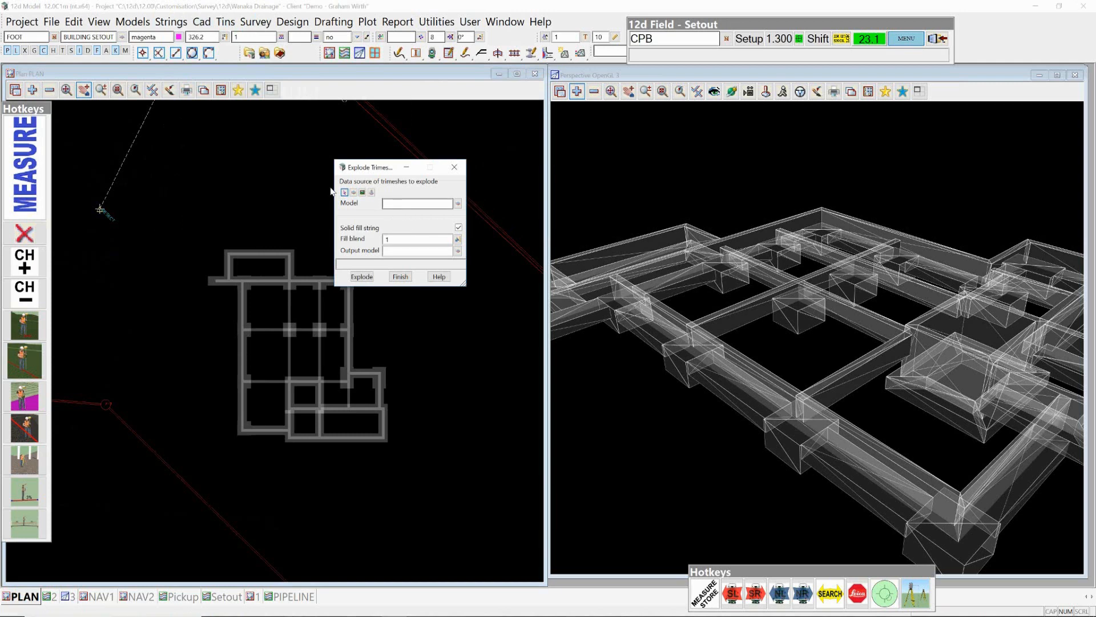
{"action": "left_click", "coordinate": [457, 203]}
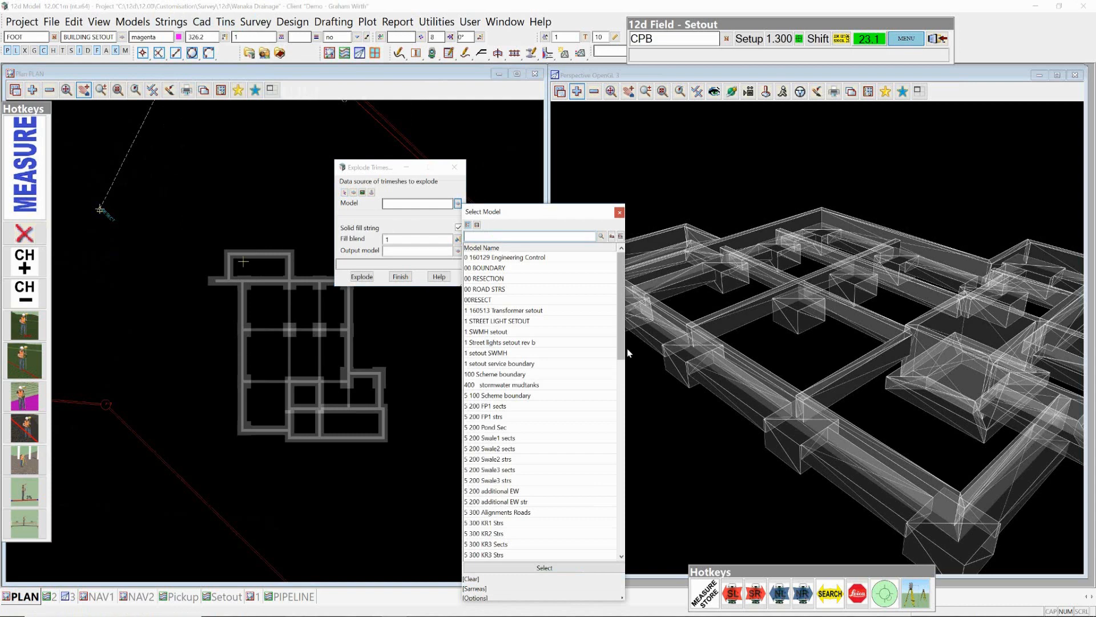
{"action": "left_click_drag", "start_coordinate": [622, 342], "coordinate": [607, 508]}
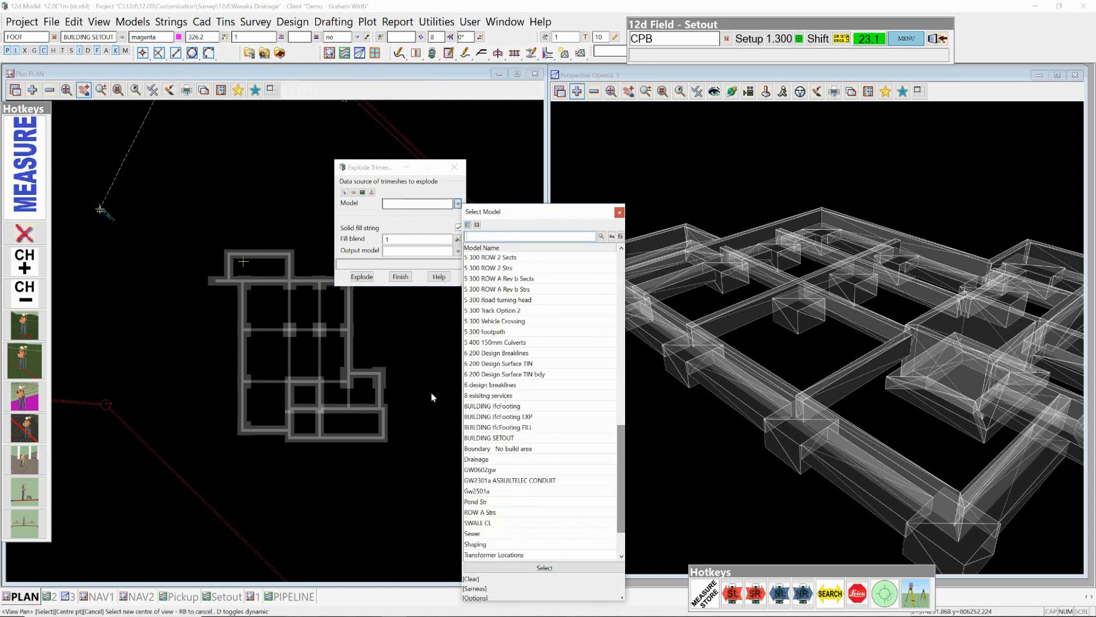
{"action": "left_click", "coordinate": [496, 406]}
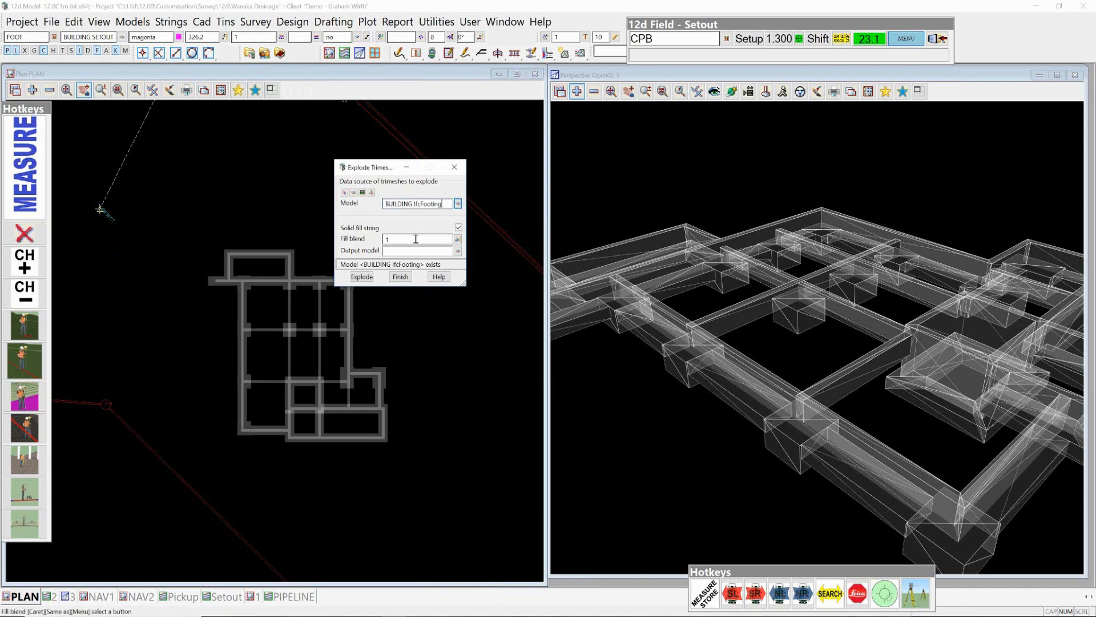
{"action": "key", "text": "Tab"}
{"action": "key", "text": "BackSpace"}
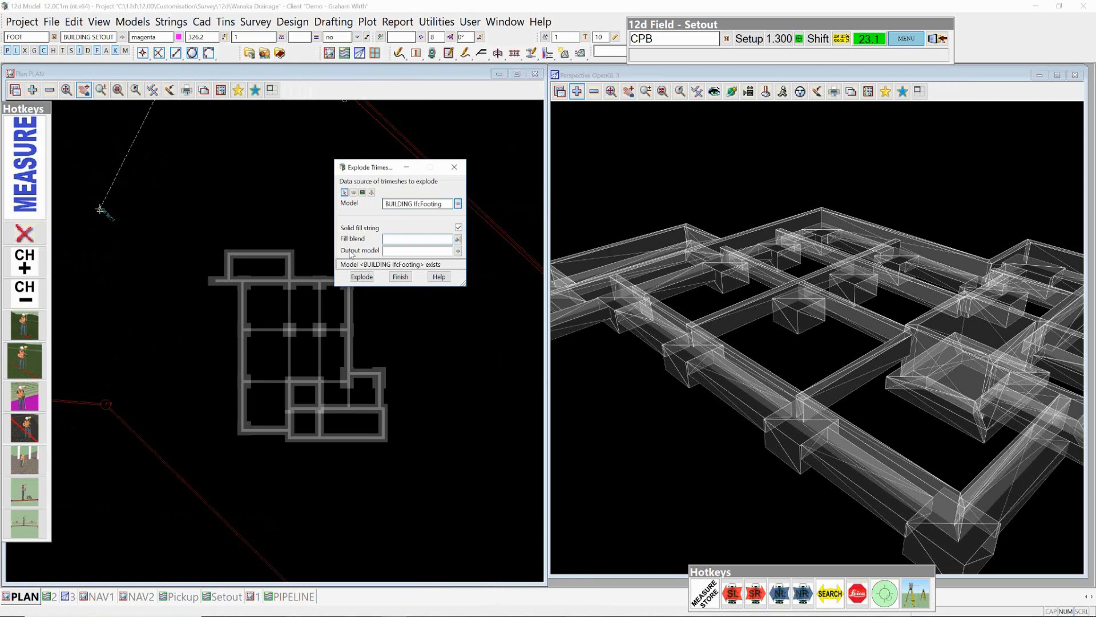
{"action": "type", "text": "0.25"}
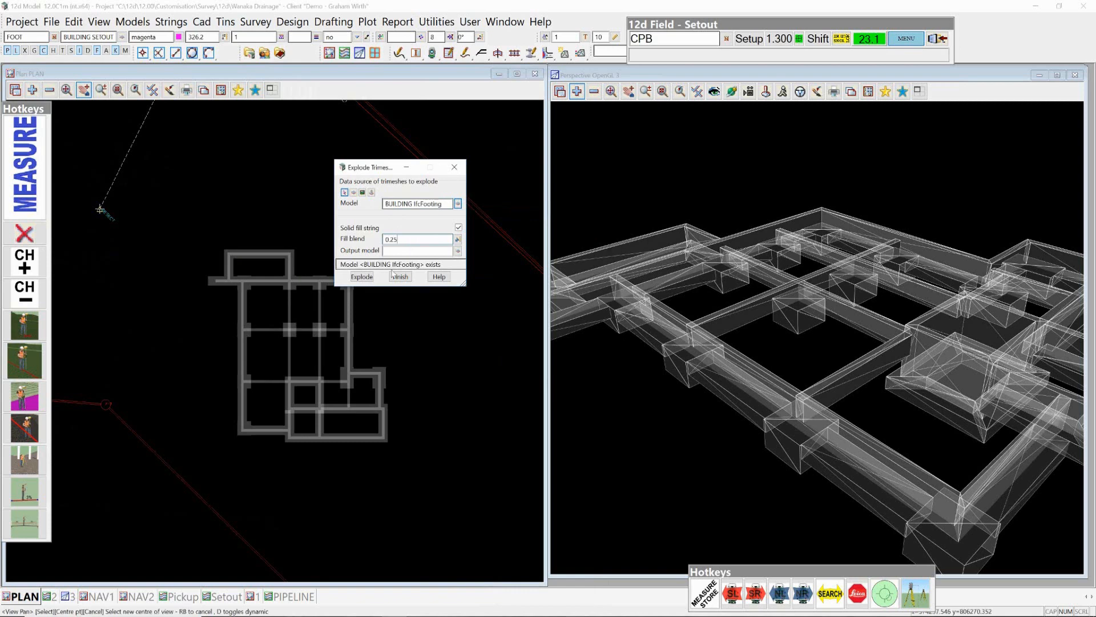
Name the output model BUILDING IfcFooting FILL2 by reusing the source model name, explode the trimeshes and finish the command.
{"action": "left_click", "coordinate": [437, 204]}
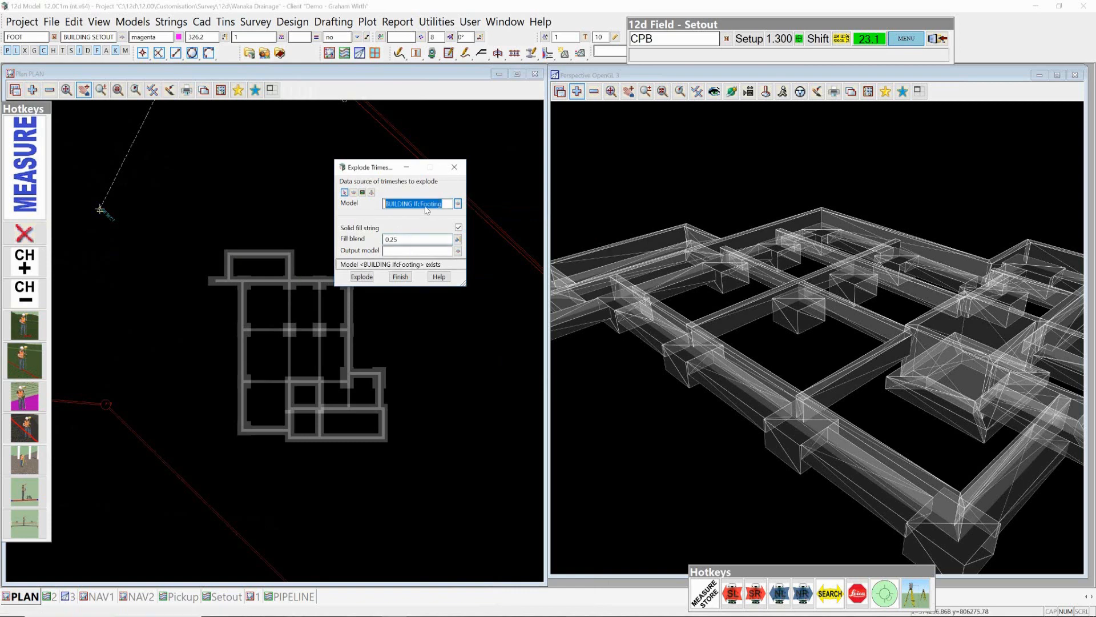
{"action": "right_click", "coordinate": [425, 207]}
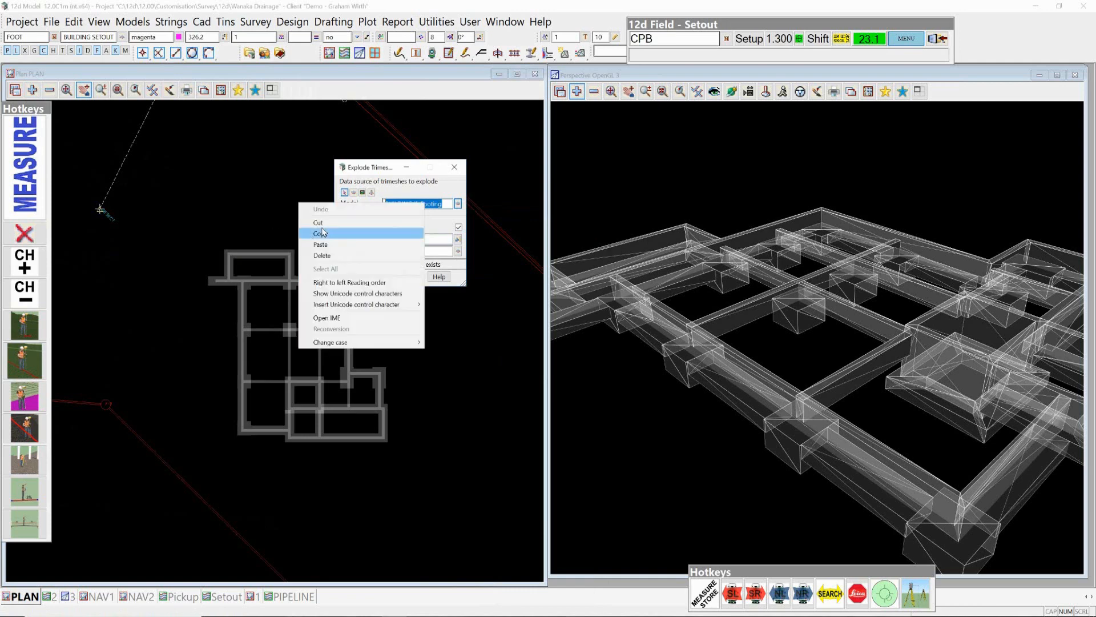
{"action": "left_click", "coordinate": [353, 234]}
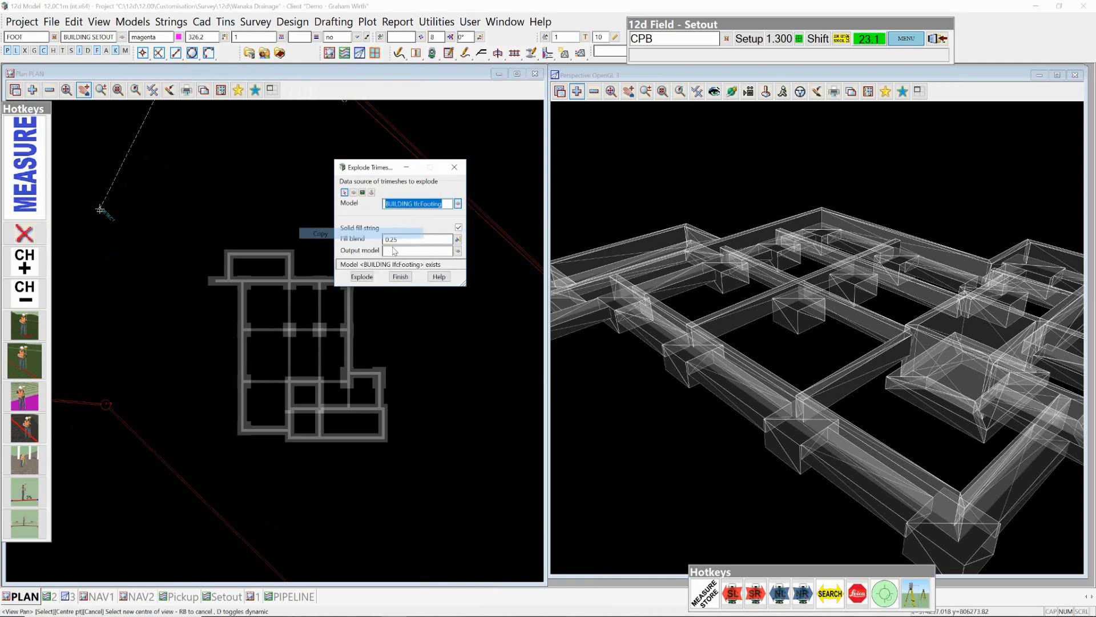
{"action": "right_click", "coordinate": [393, 248]}
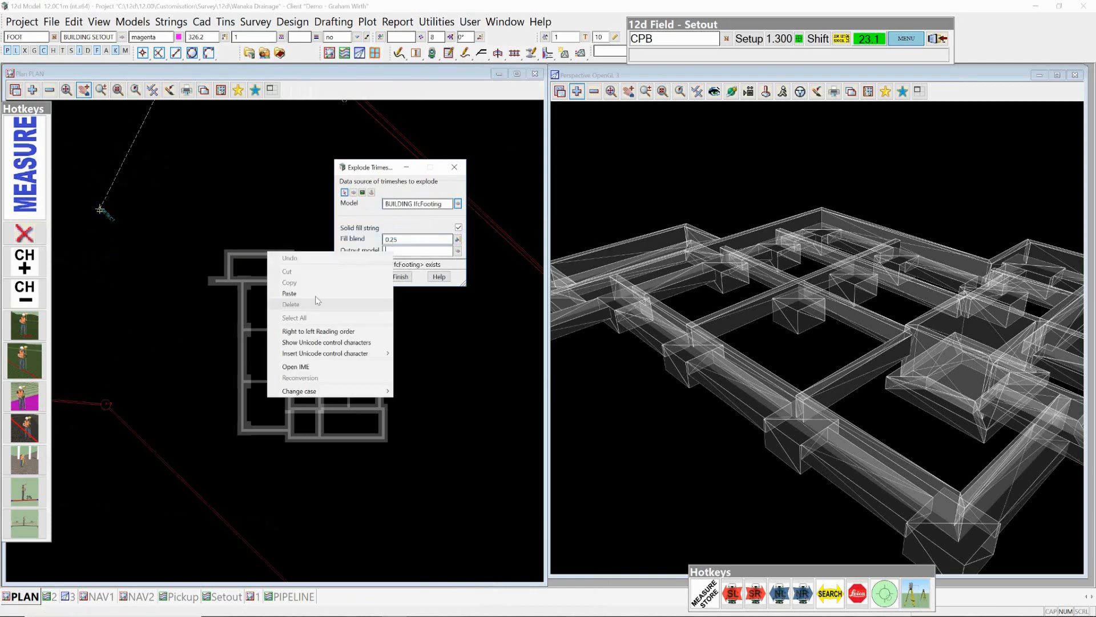
{"action": "left_click", "coordinate": [308, 293]}
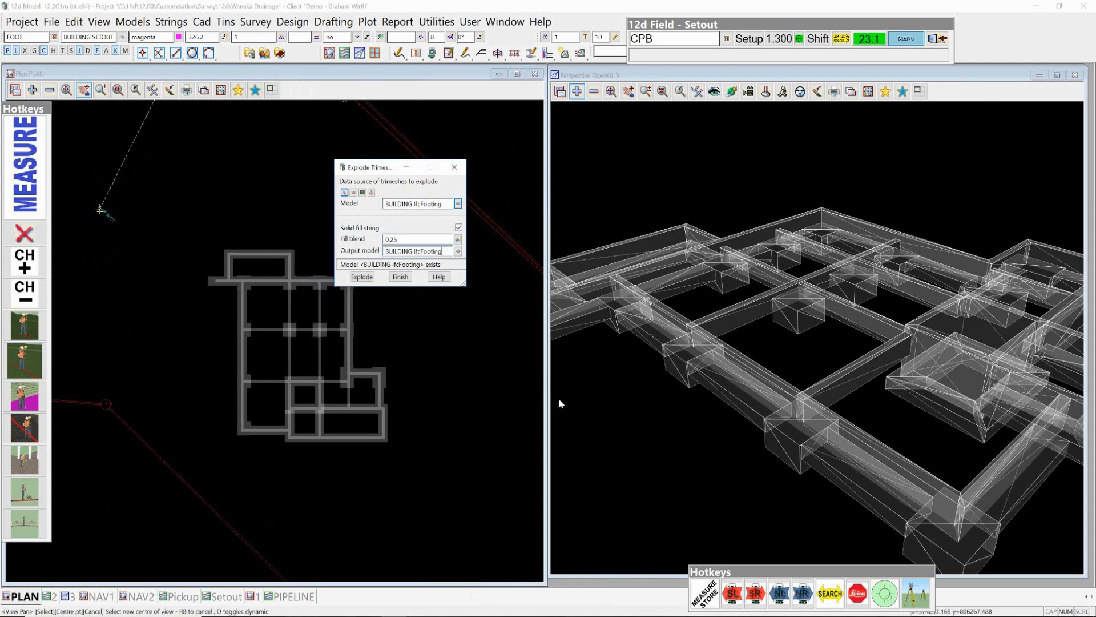
{"action": "type", "text": "FILL2"}
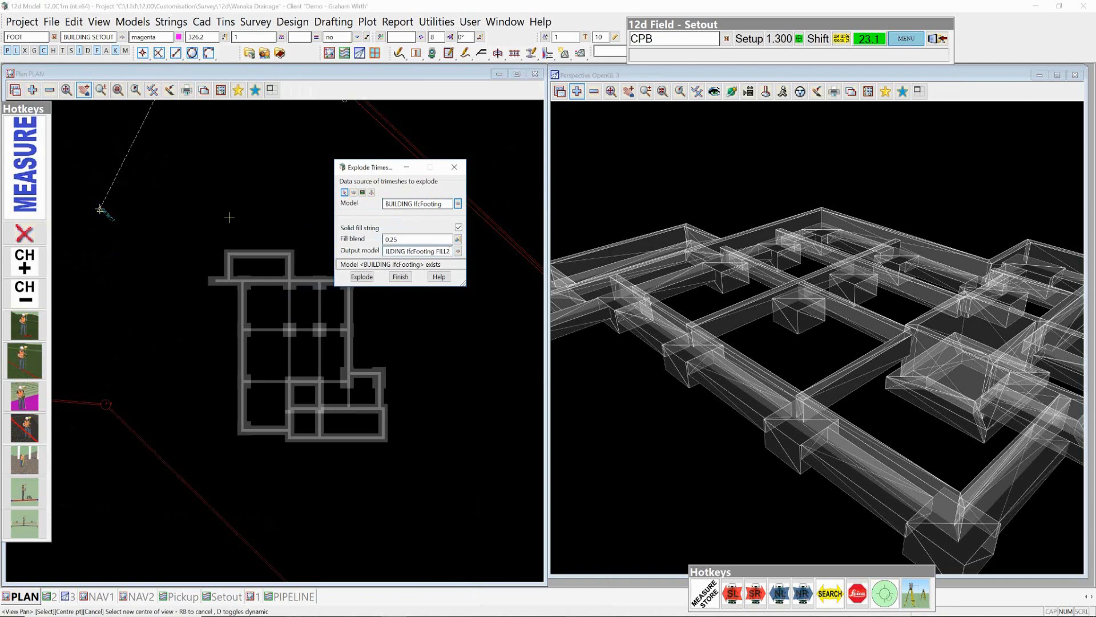
{"action": "left_click", "coordinate": [370, 279]}
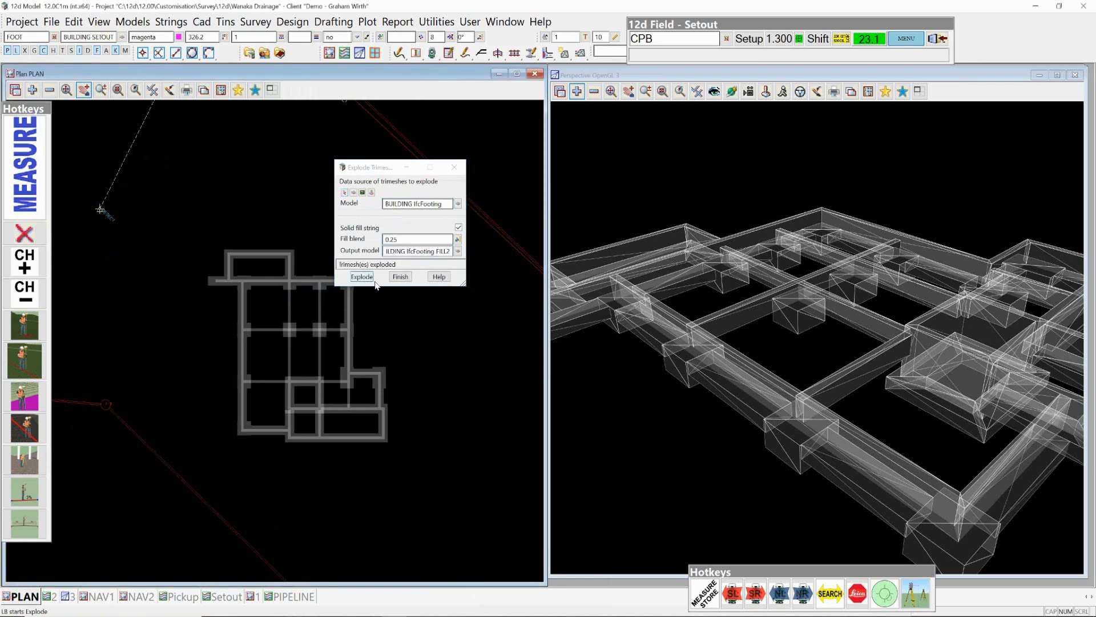
{"action": "left_click", "coordinate": [400, 276]}
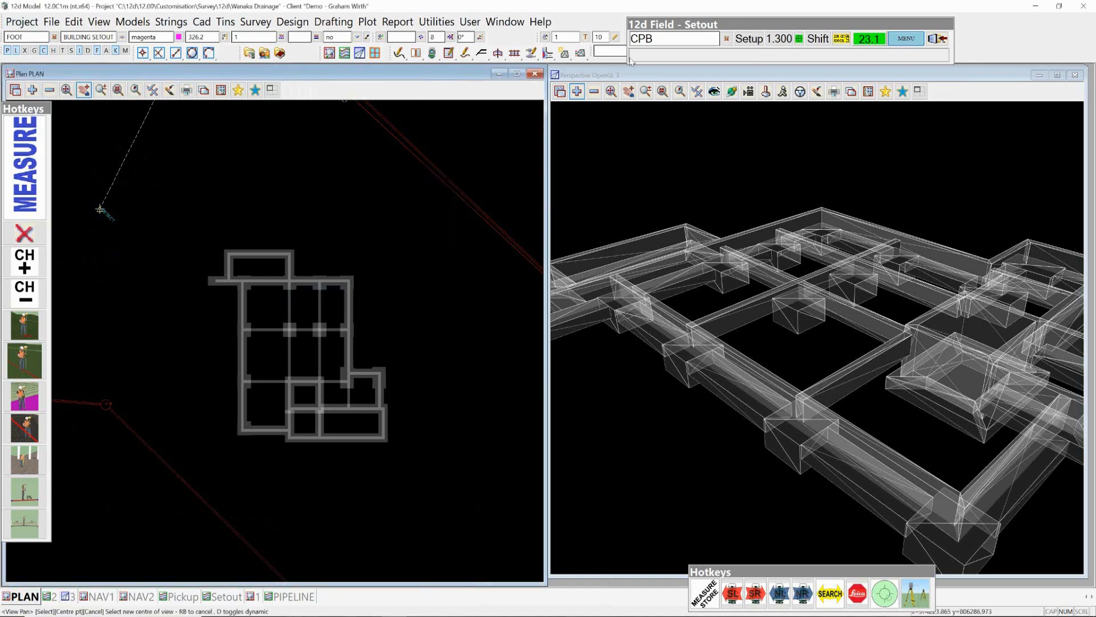
Replace the BUILDING IfcFooting FILL model with BUILDING IfcFooting FILL2 in the Perspective OpenGL 3 view and inspect the footings up close.
{"action": "left_click", "coordinate": [595, 93]}
{"action": "double_click", "coordinate": [671, 147]}
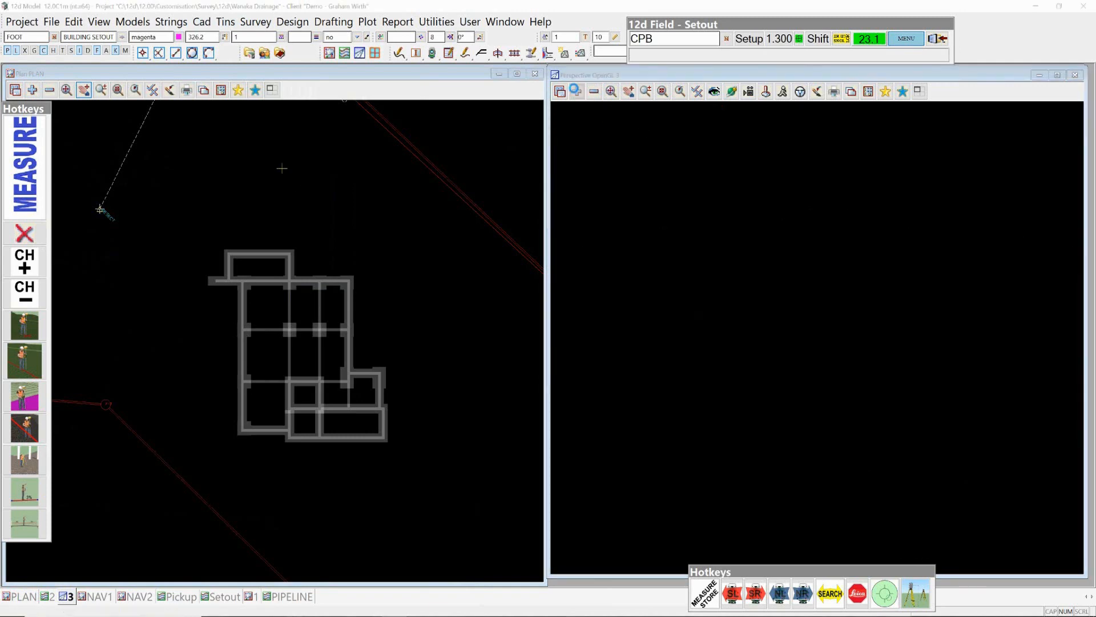
{"action": "left_click", "coordinate": [576, 91]}
{"action": "left_click_drag", "start_coordinate": [741, 238], "coordinate": [739, 380]}
{"action": "double_click", "coordinate": [631, 398]}
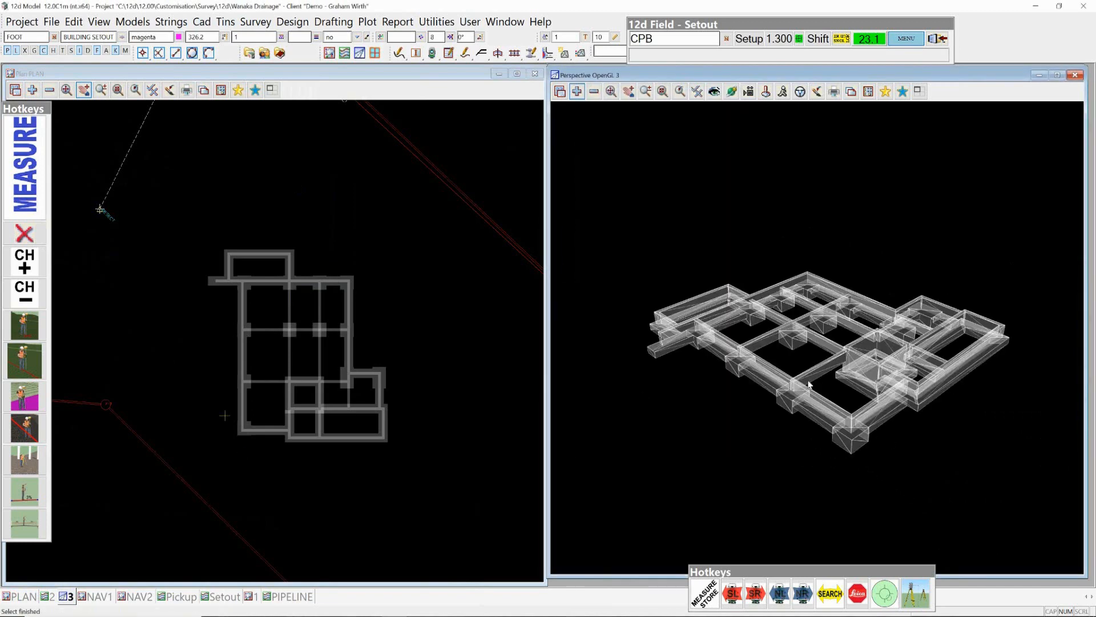
{"action": "scroll", "coordinate": [809, 385], "scroll_direction": "up", "scroll_amount": 1}
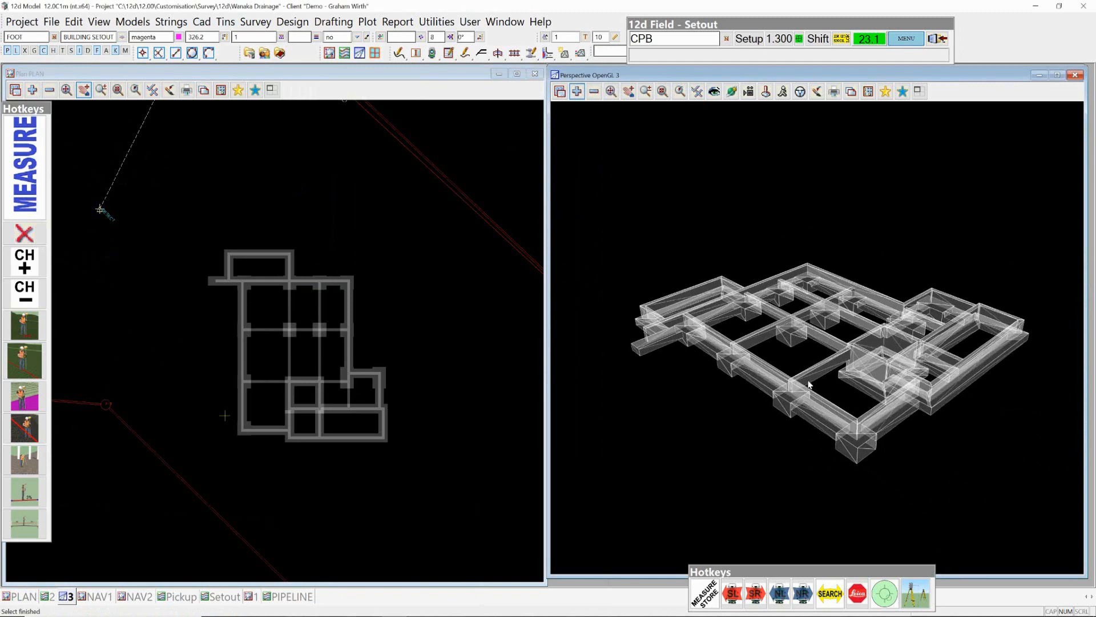
{"action": "scroll", "coordinate": [809, 384], "scroll_direction": "up", "scroll_amount": 1}
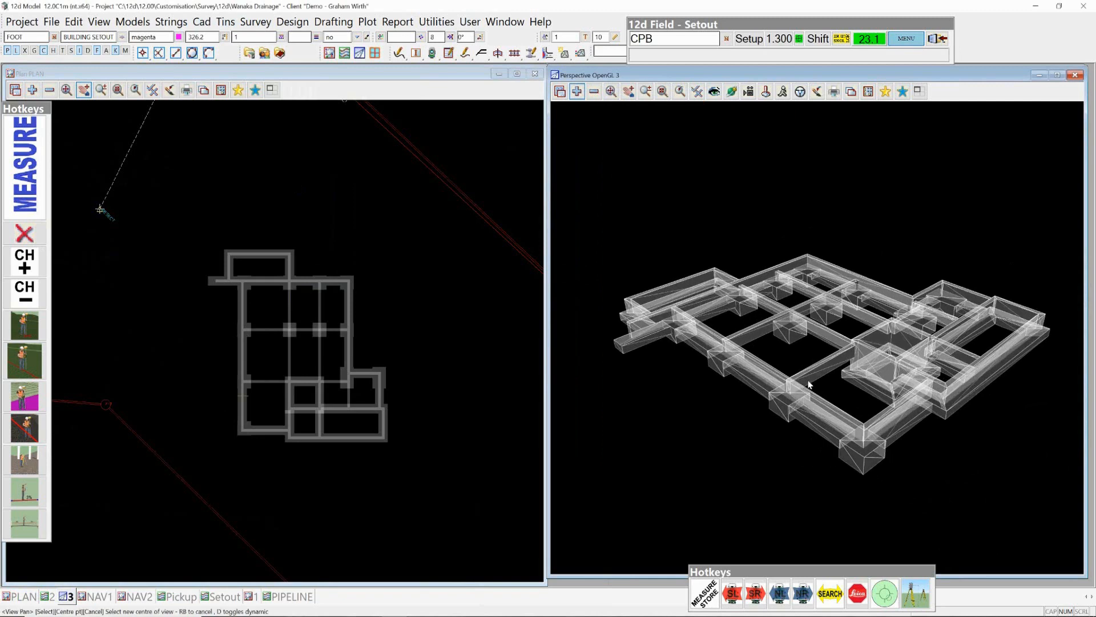
{"action": "scroll", "coordinate": [809, 384], "scroll_direction": "up", "scroll_amount": 1}
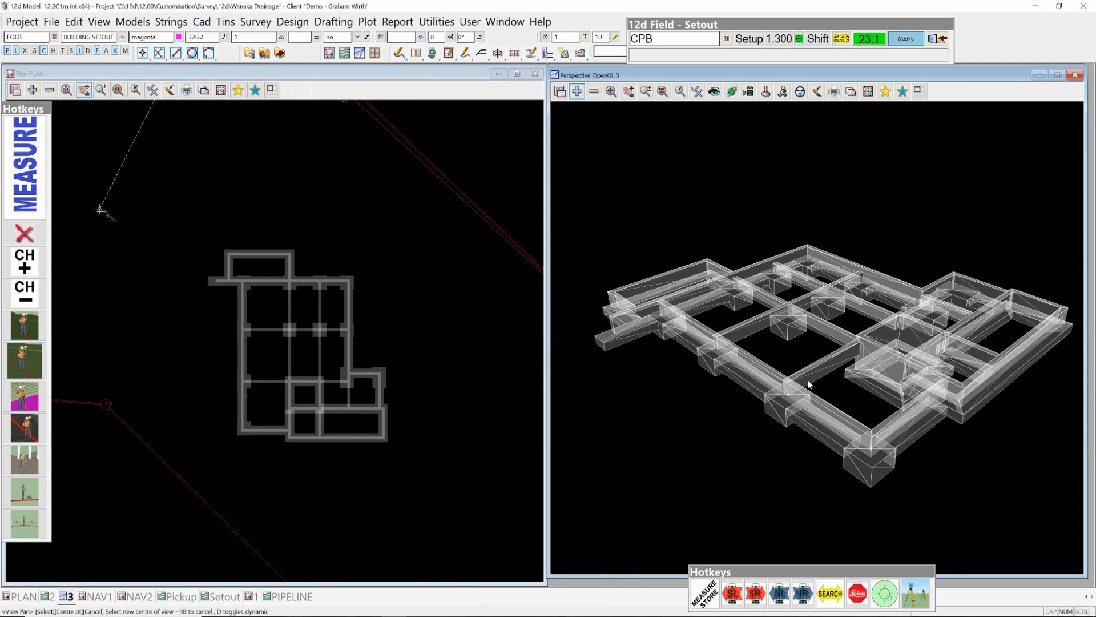
{"action": "scroll", "coordinate": [809, 384], "scroll_direction": "up", "scroll_amount": 1}
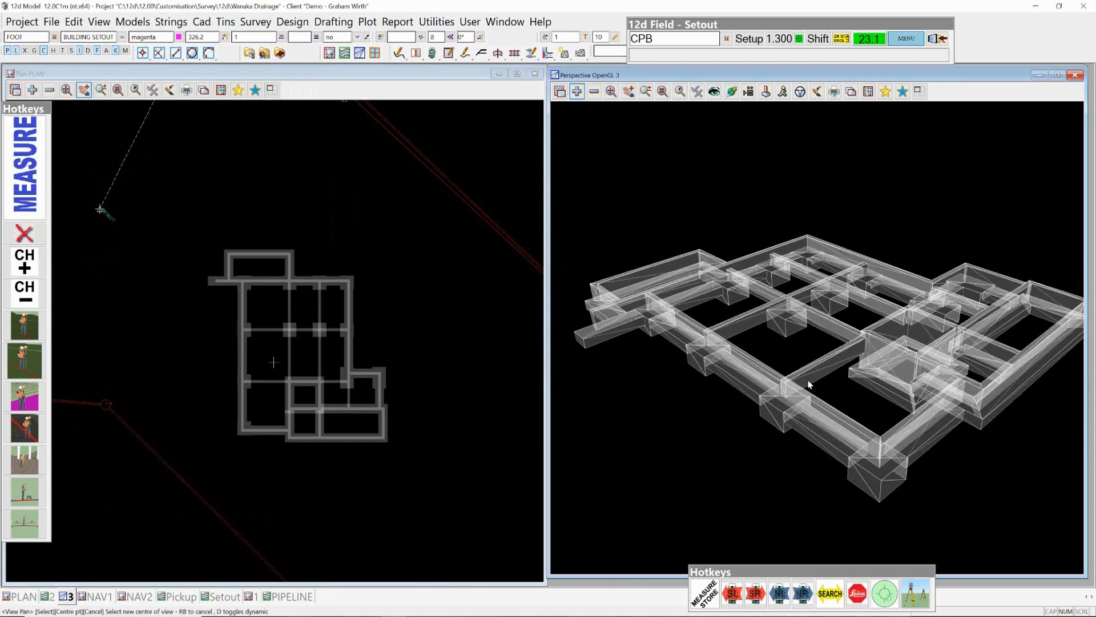
{"action": "scroll", "coordinate": [809, 384], "scroll_direction": "up", "scroll_amount": 1}
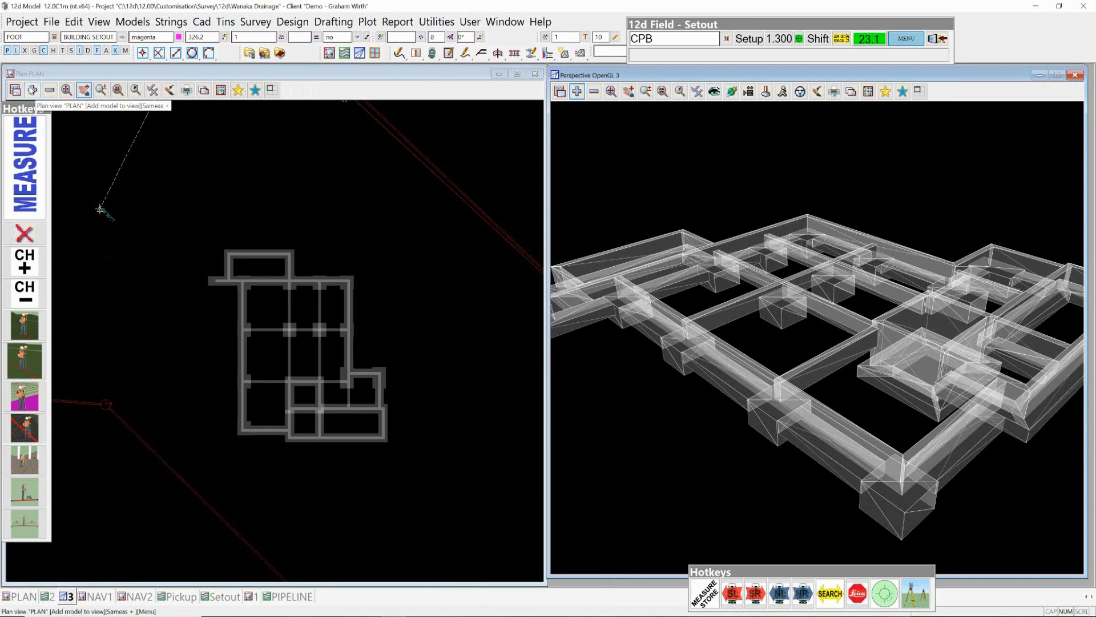
Add the BUILDING IfcFooting FILL2 model to the PLAN view, remove BUILDING IfcFooting FILL from it and redraw the view.
{"action": "left_click", "coordinate": [32, 89]}
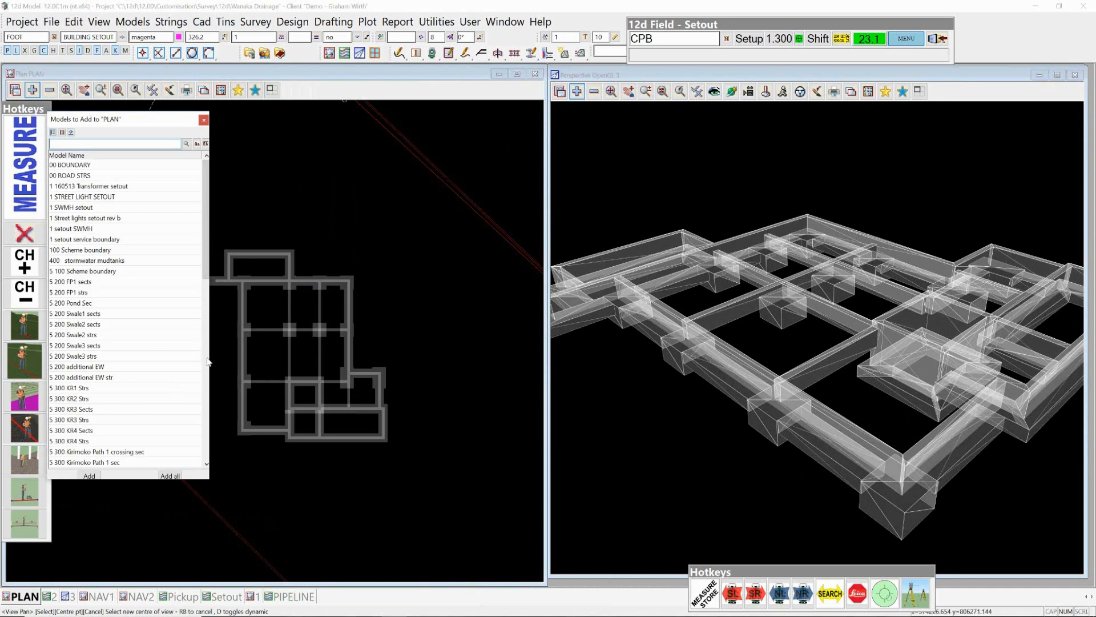
{"action": "left_click_drag", "start_coordinate": [206, 212], "coordinate": [207, 360]}
{"action": "double_click", "coordinate": [99, 401]}
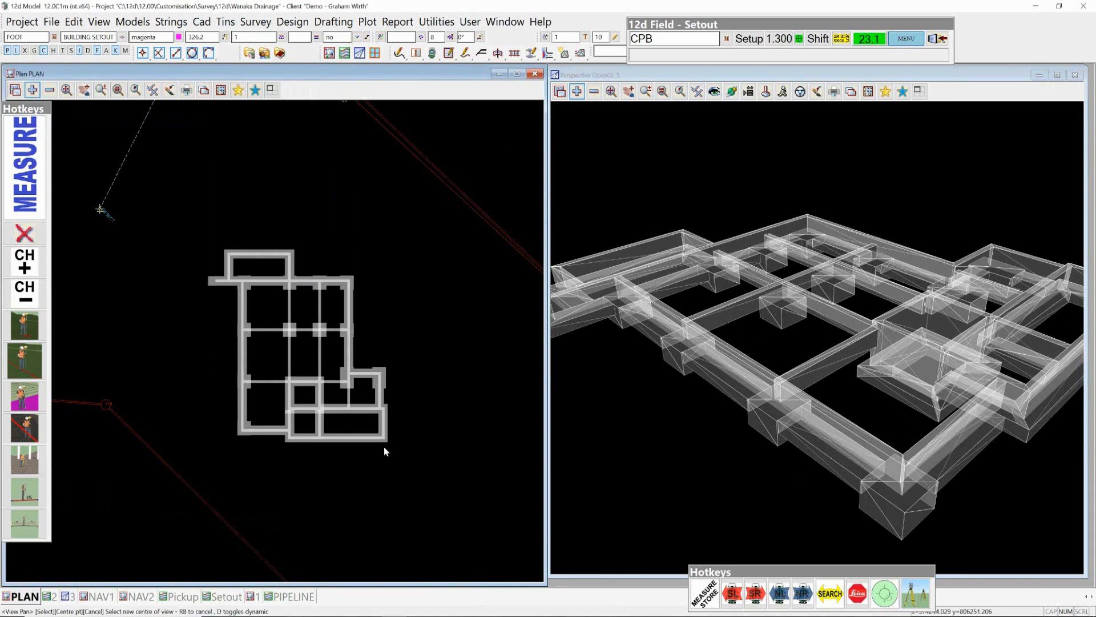
{"action": "left_click", "coordinate": [48, 89]}
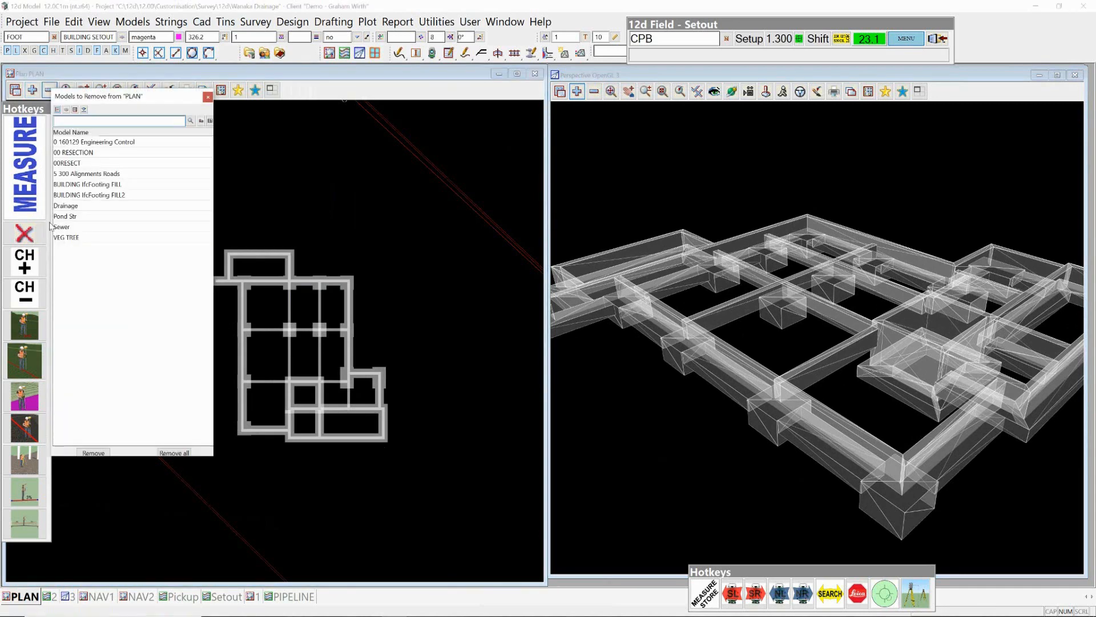
{"action": "double_click", "coordinate": [112, 186]}
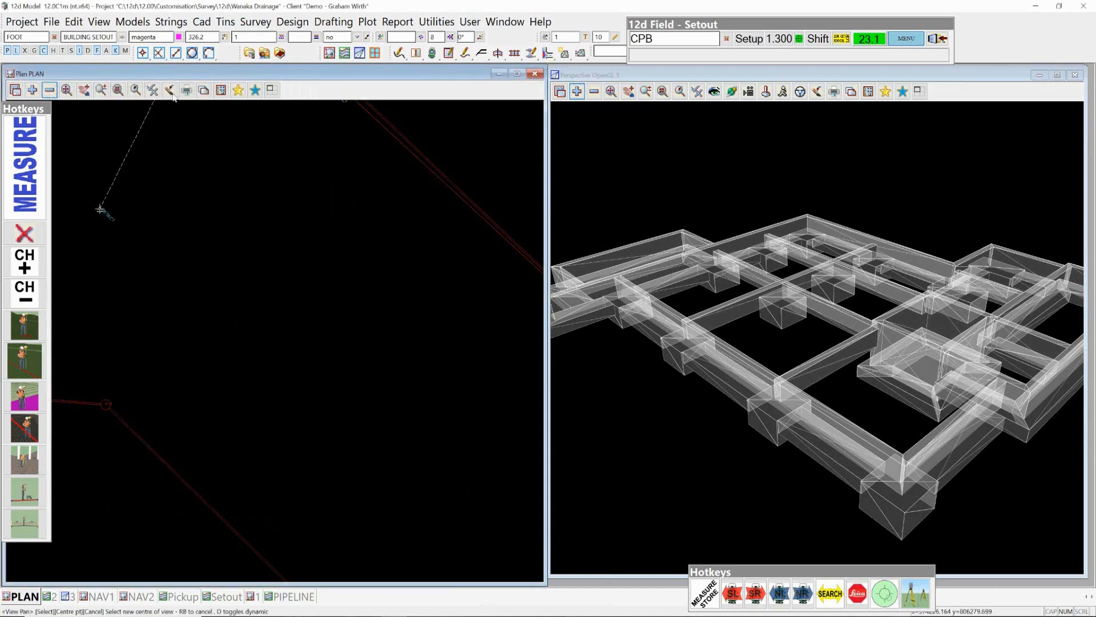
{"action": "left_click", "coordinate": [170, 90]}
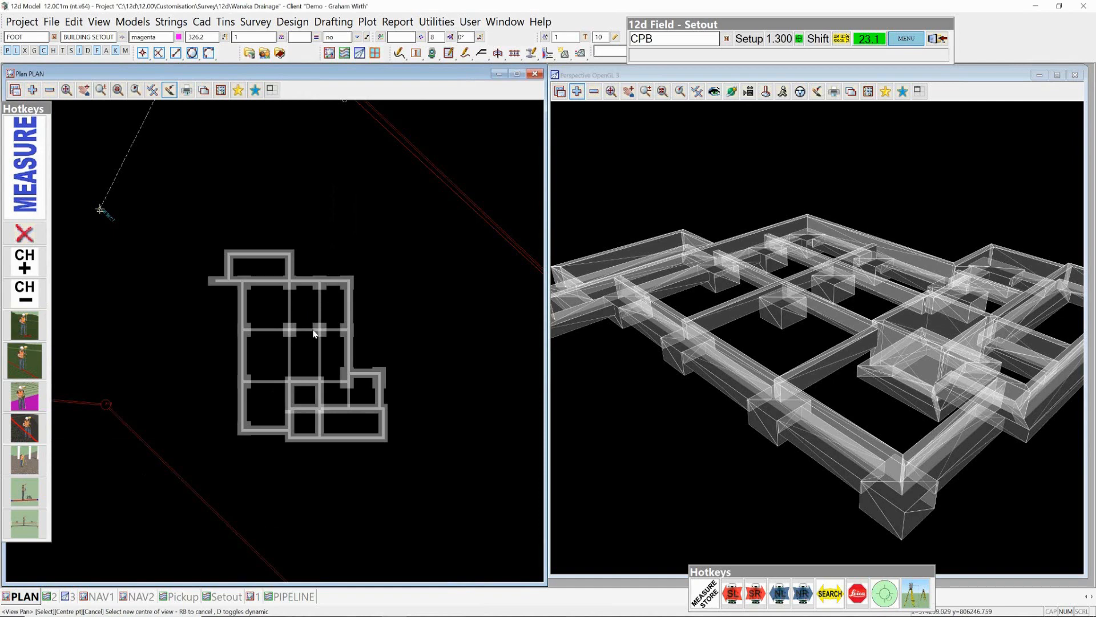
Add the BUILDING SETOUT model to the PLAN view to show the setout string over the footings.
{"action": "scroll", "coordinate": [314, 334], "scroll_direction": "up", "scroll_amount": 5}
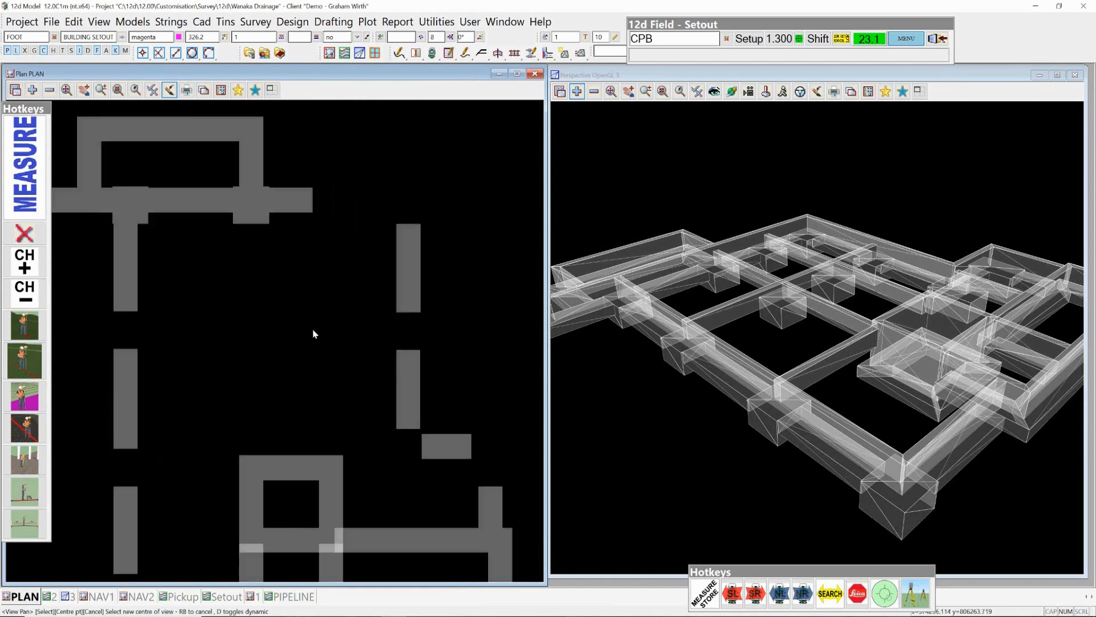
{"action": "scroll", "coordinate": [313, 334], "scroll_direction": "down", "scroll_amount": 2}
{"action": "scroll", "coordinate": [314, 334], "scroll_direction": "down", "scroll_amount": 2}
{"action": "scroll", "coordinate": [439, 366], "scroll_direction": "up", "scroll_amount": 1}
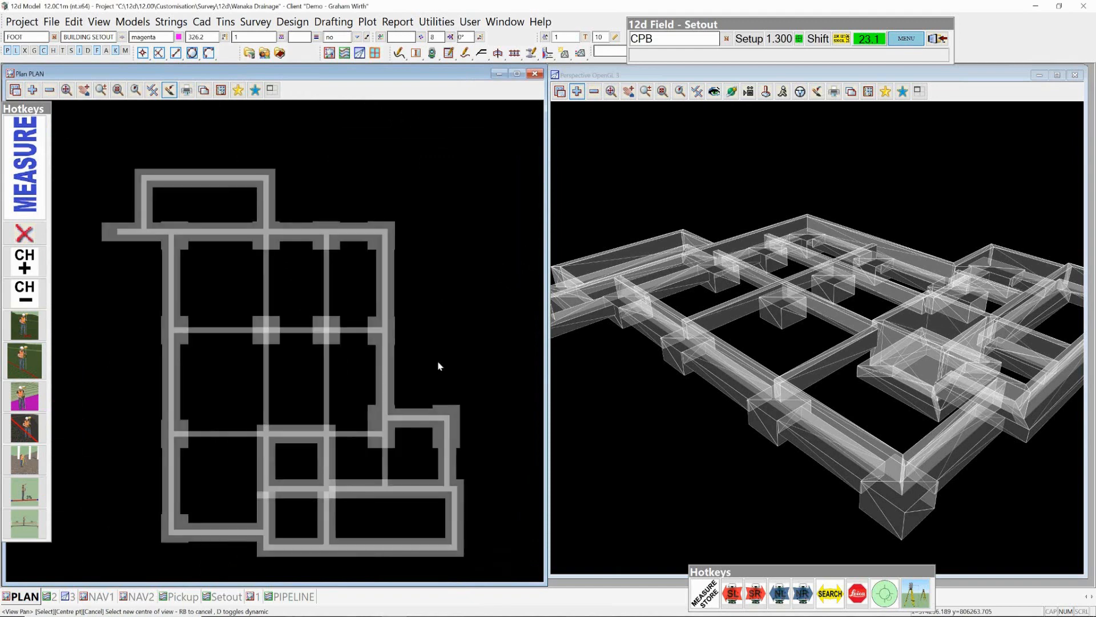
{"action": "right_click", "coordinate": [323, 283]}
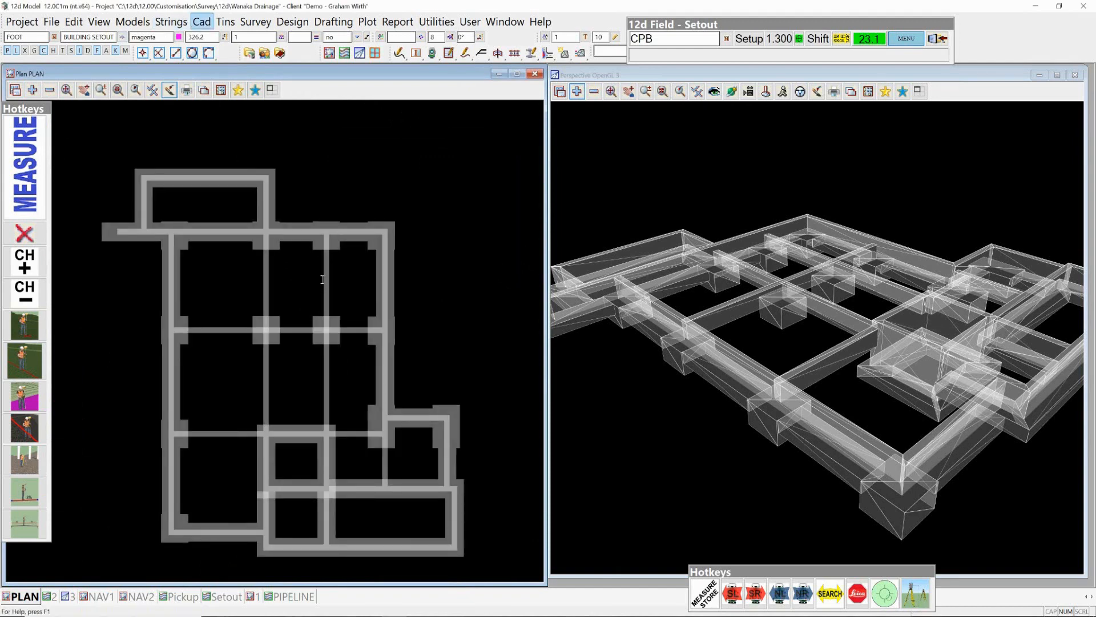
{"action": "left_click", "coordinate": [32, 90]}
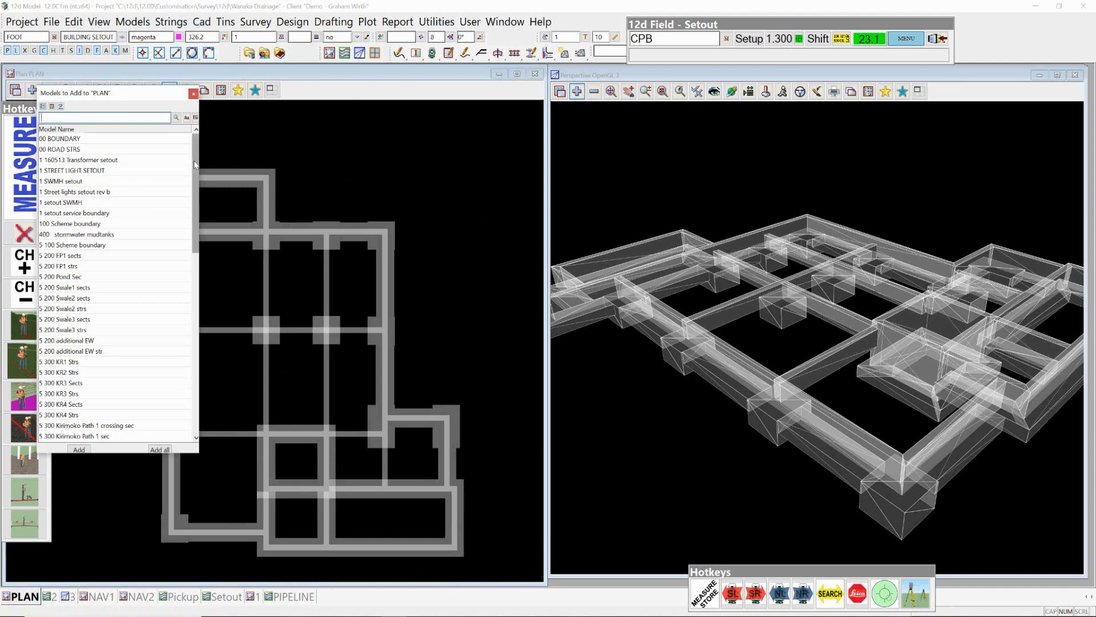
{"action": "left_click_drag", "start_coordinate": [195, 165], "coordinate": [186, 341]}
{"action": "double_click", "coordinate": [52, 343]}
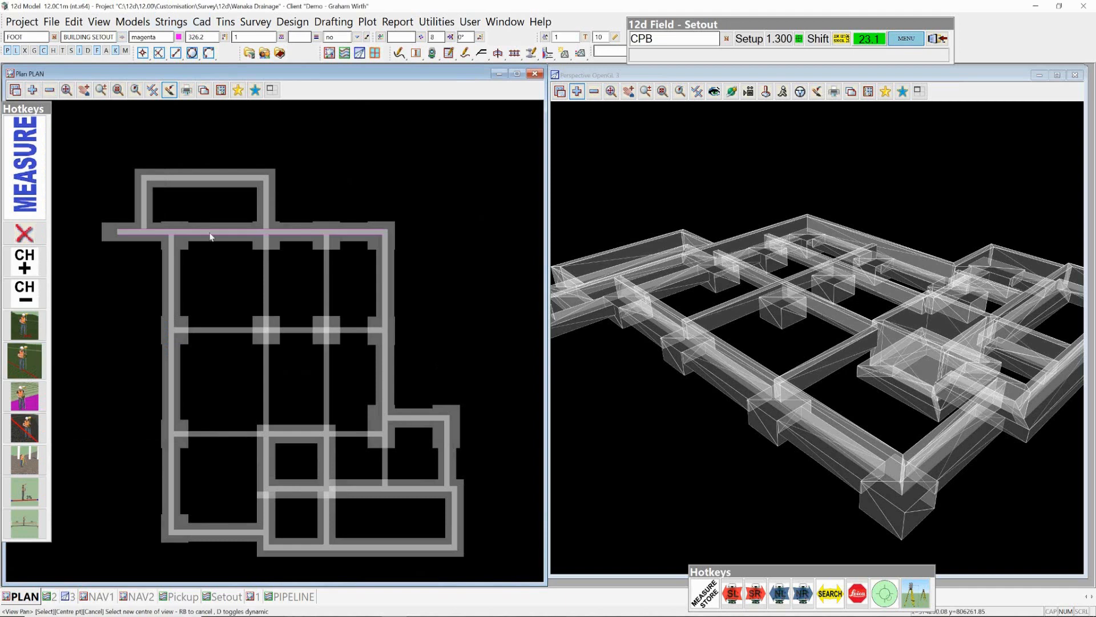
{"action": "scroll", "coordinate": [209, 234], "scroll_direction": "up", "scroll_amount": 2}
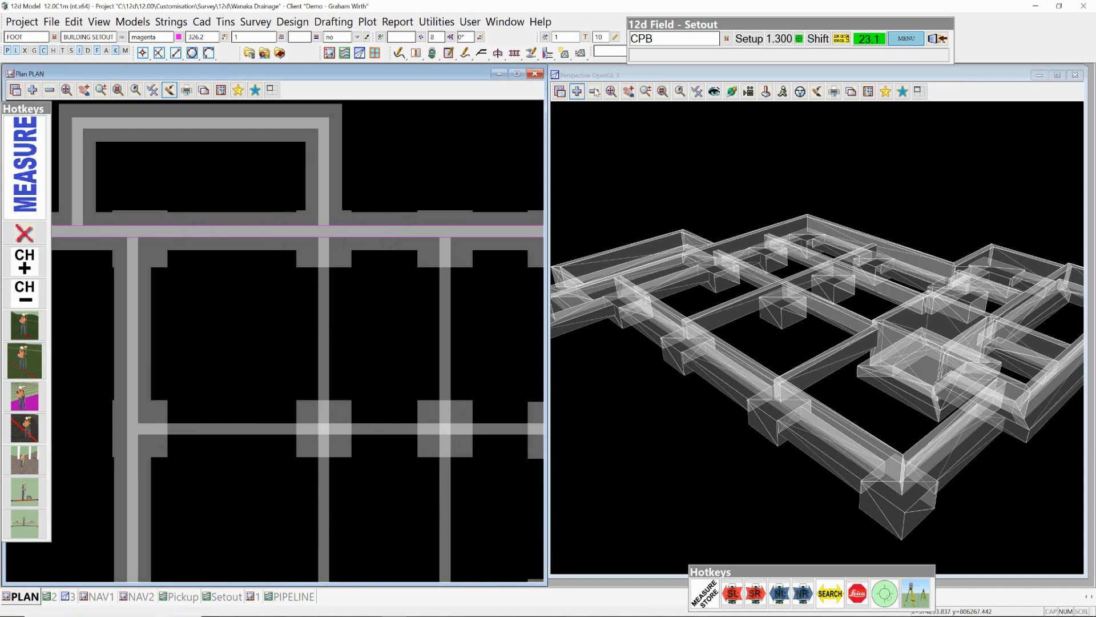
Add the BUILDING SETOUT model to the Perspective OpenGL 3 view and open the field options list of setout and pickup commands.
{"action": "left_click", "coordinate": [577, 92]}
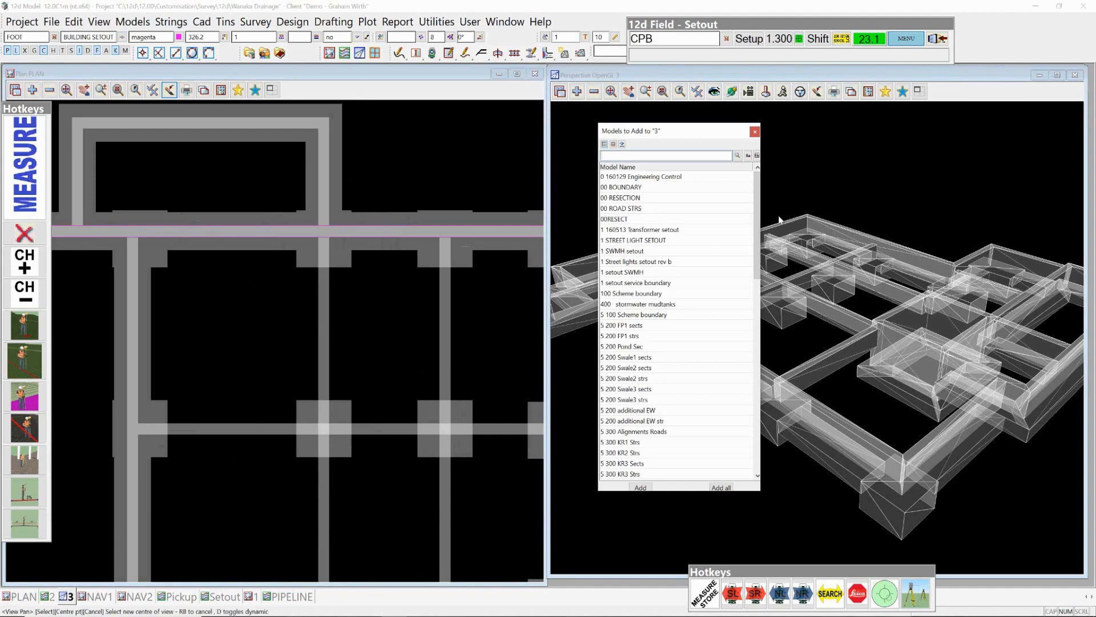
{"action": "scroll", "coordinate": [759, 217], "scroll_direction": "down", "scroll_amount": 4}
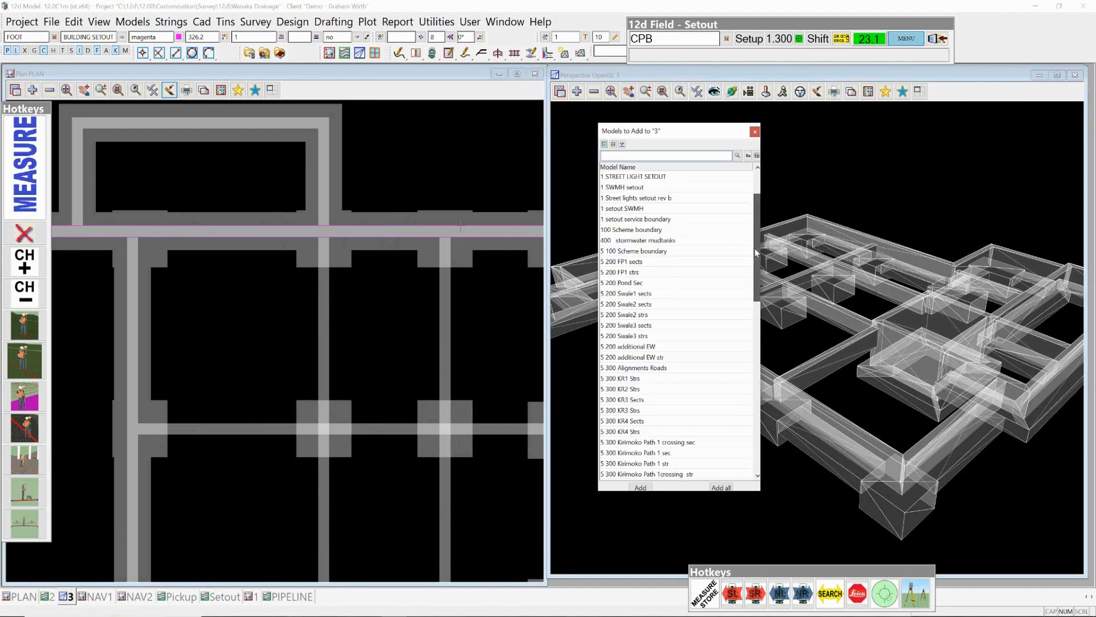
{"action": "scroll", "coordinate": [763, 239], "scroll_direction": "up", "scroll_amount": 4}
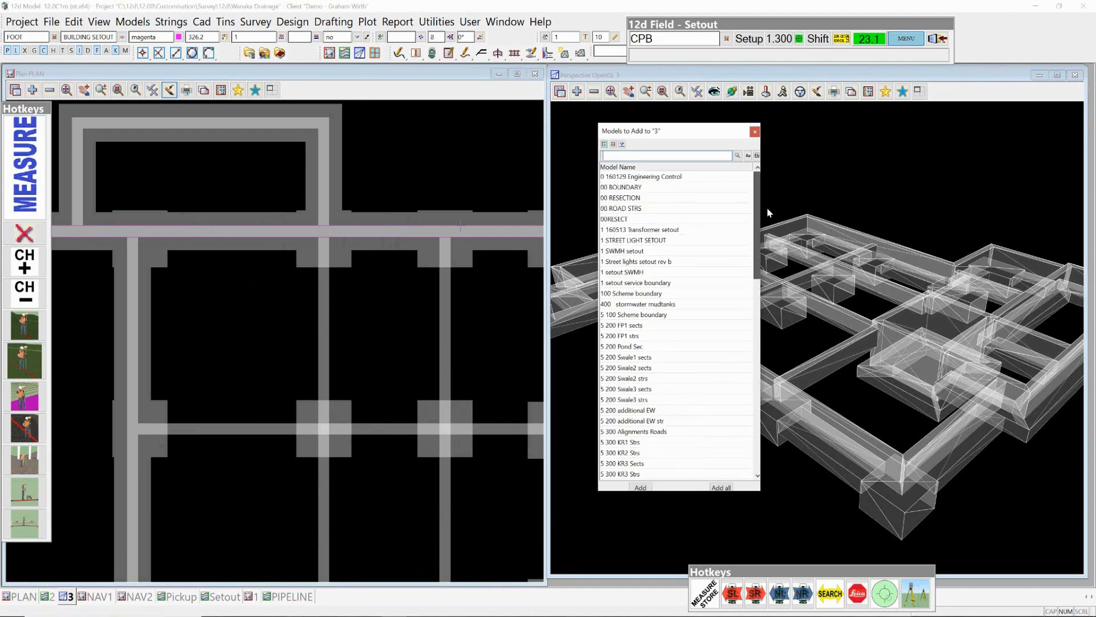
{"action": "scroll", "coordinate": [749, 341], "scroll_direction": "down", "scroll_amount": 10}
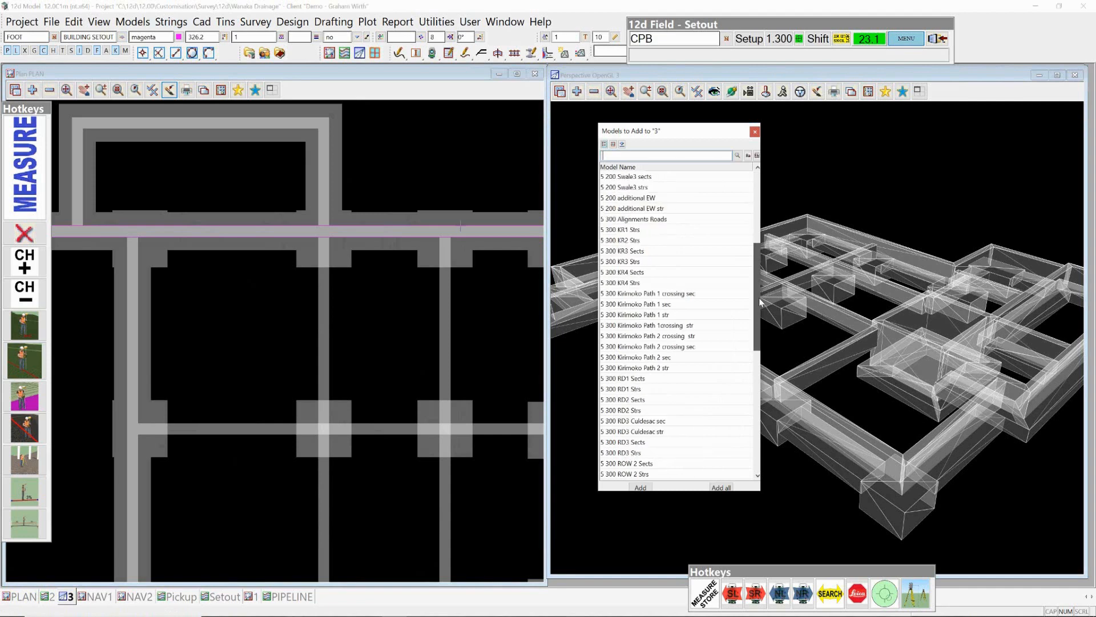
{"action": "scroll", "coordinate": [741, 376], "scroll_direction": "down", "scroll_amount": 1}
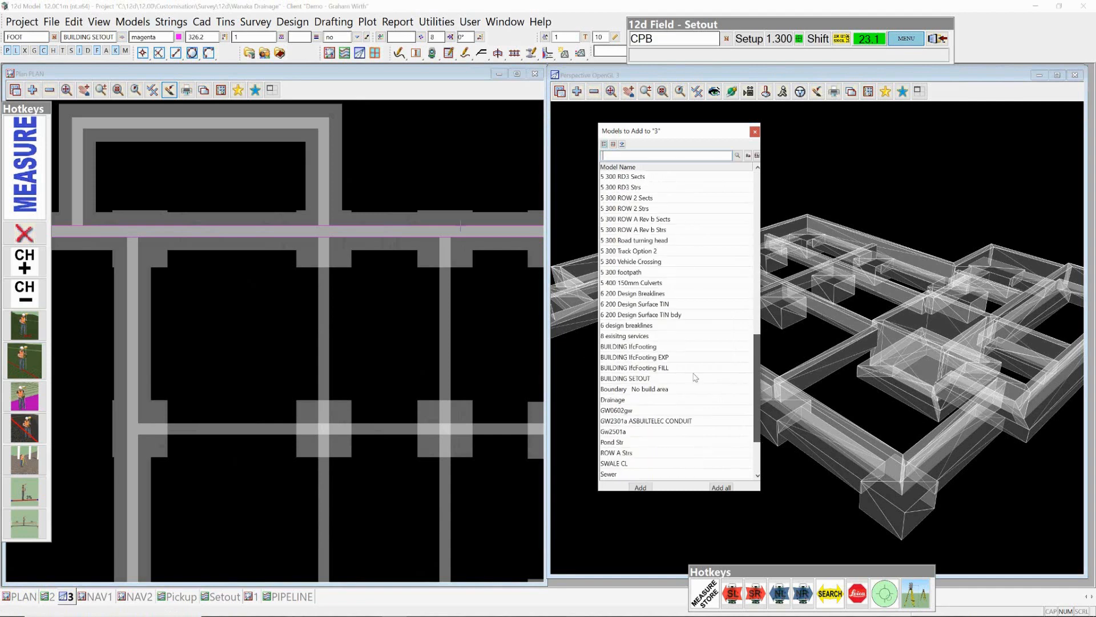
{"action": "left_click", "coordinate": [630, 380]}
{"action": "left_click", "coordinate": [631, 380]}
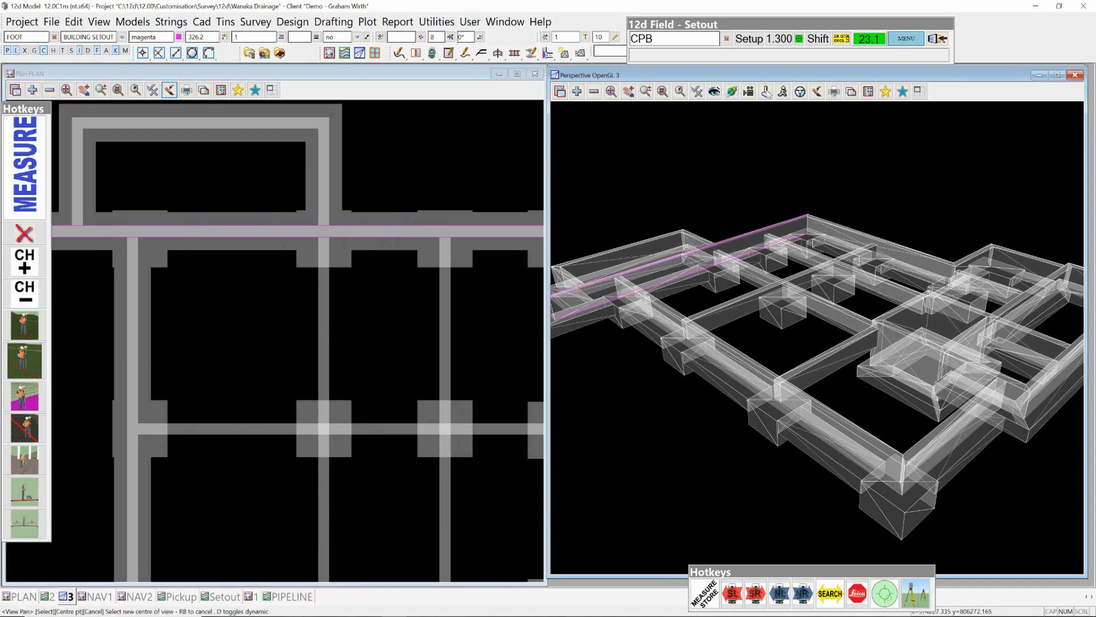
{"action": "right_click", "coordinate": [883, 135]}
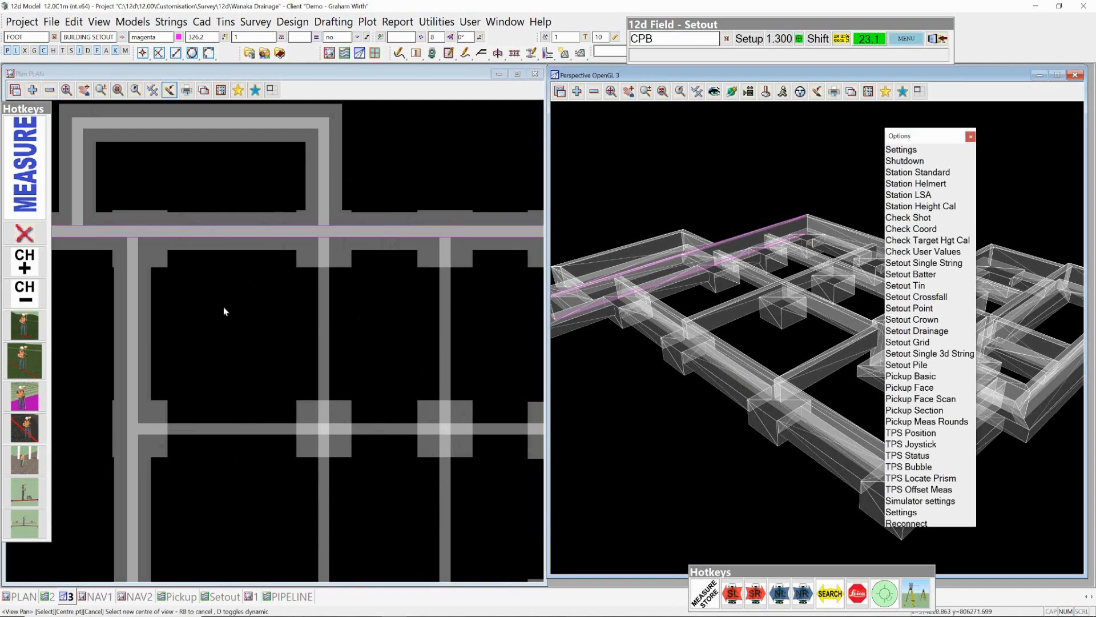
Add the 00 ROAD STRS and 00 BOUNDARY models to the PLAN view around the building.
{"action": "scroll", "coordinate": [227, 307], "scroll_direction": "down", "scroll_amount": 4}
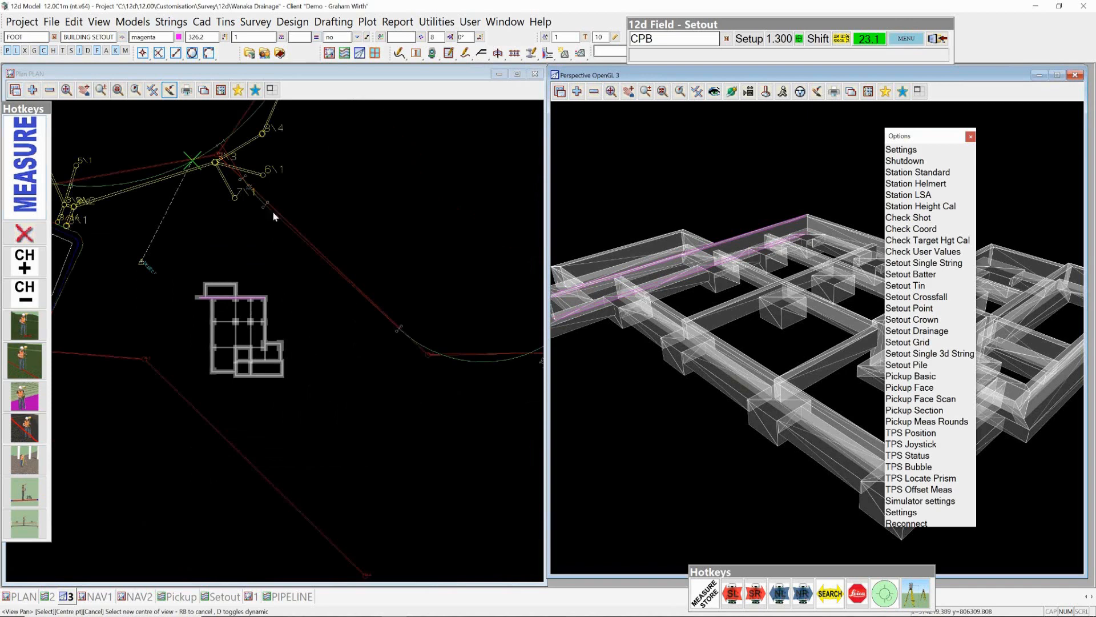
{"action": "scroll", "coordinate": [245, 183], "scroll_direction": "down", "scroll_amount": 2}
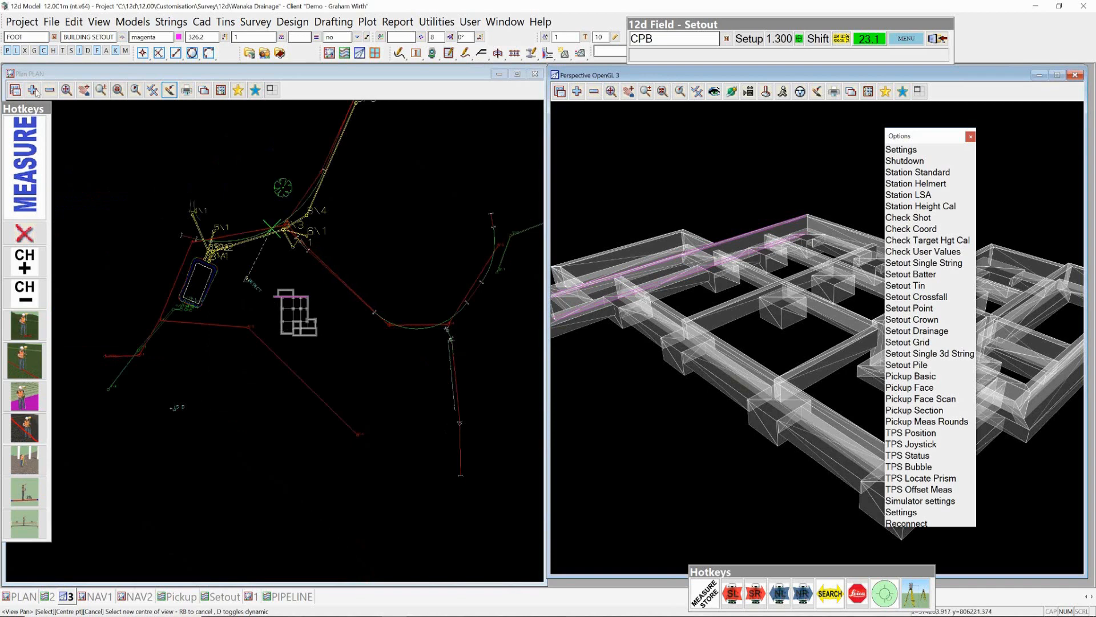
{"action": "left_click", "coordinate": [79, 145]}
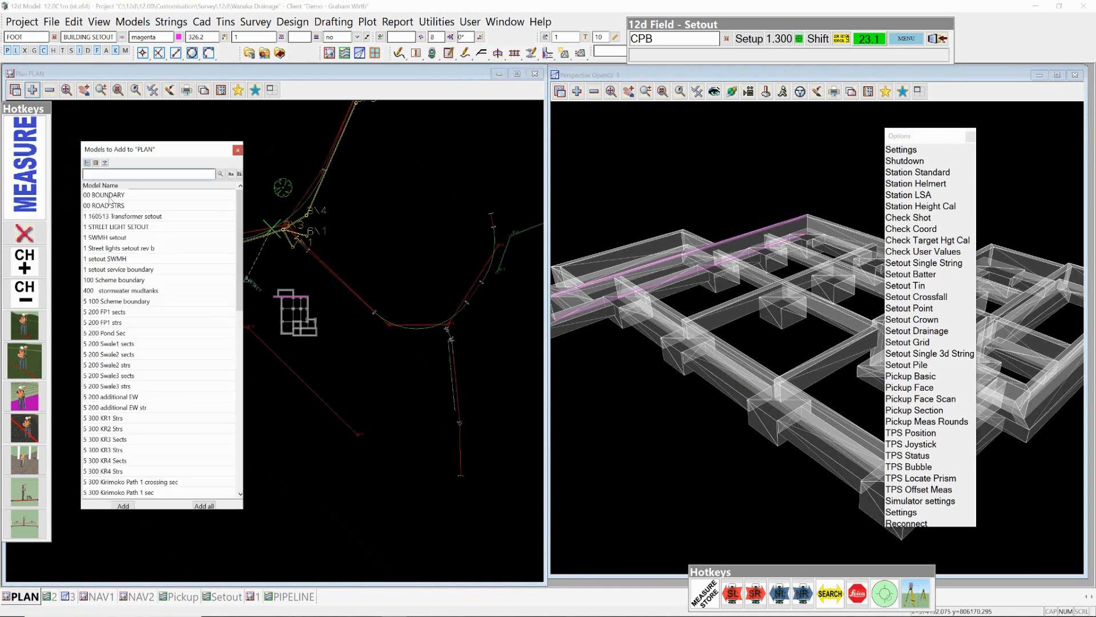
{"action": "double_click", "coordinate": [105, 206]}
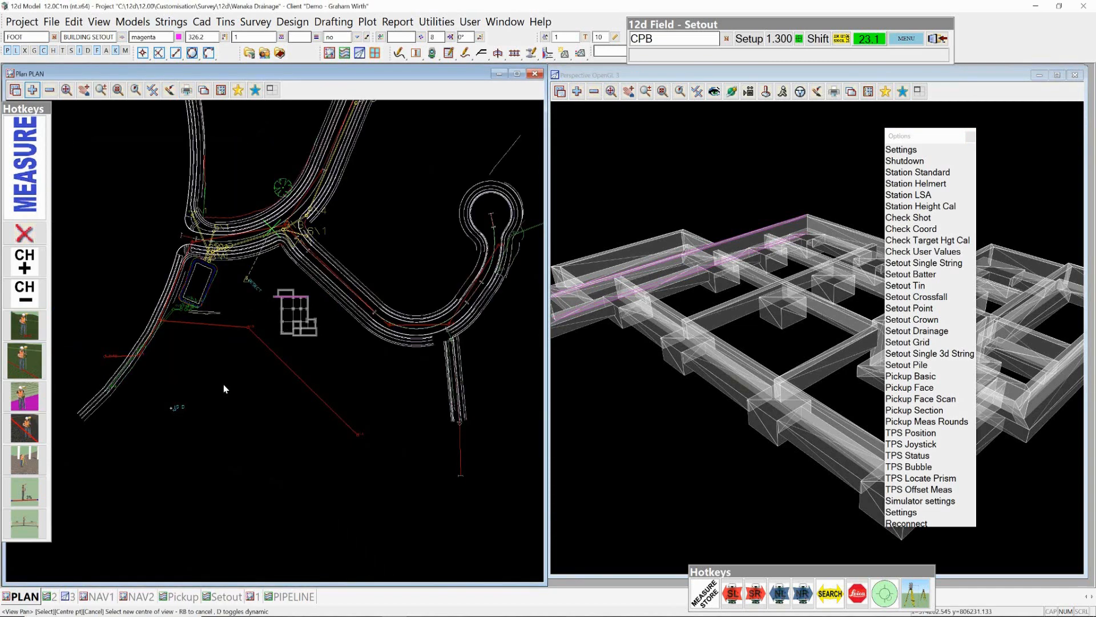
{"action": "left_click", "coordinate": [32, 90]}
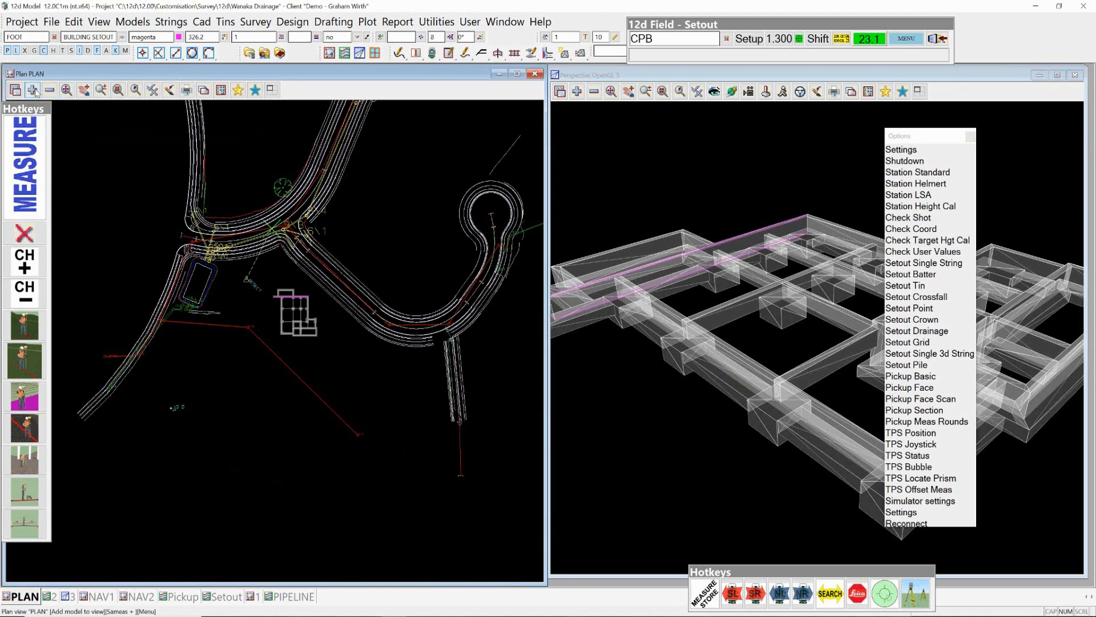
{"action": "double_click", "coordinate": [73, 142]}
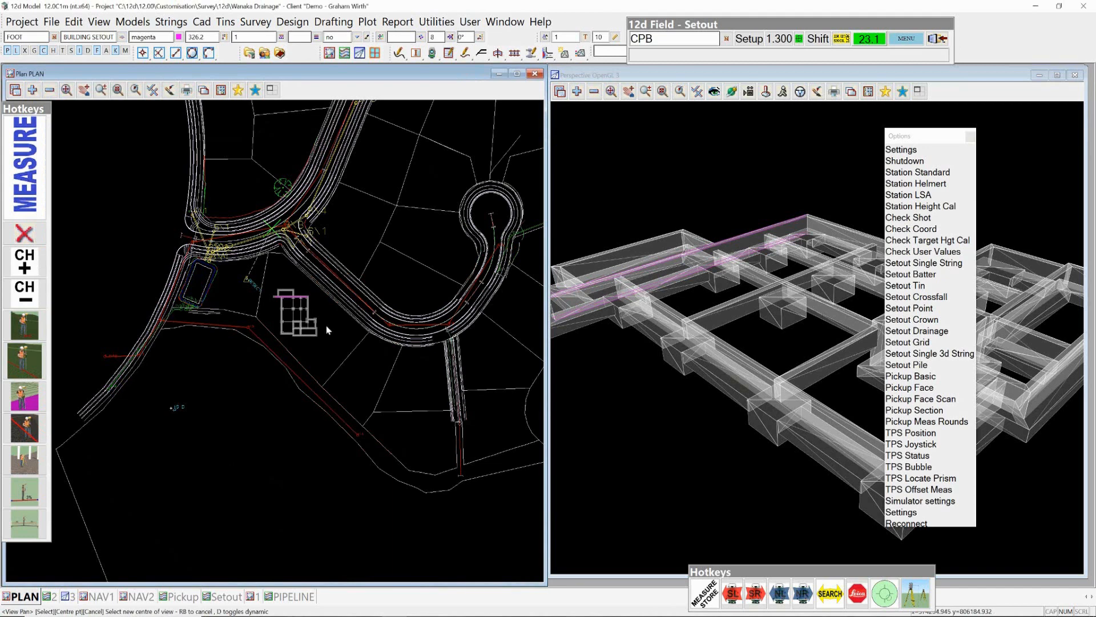
{"action": "scroll", "coordinate": [274, 340], "scroll_direction": "up", "scroll_amount": 1}
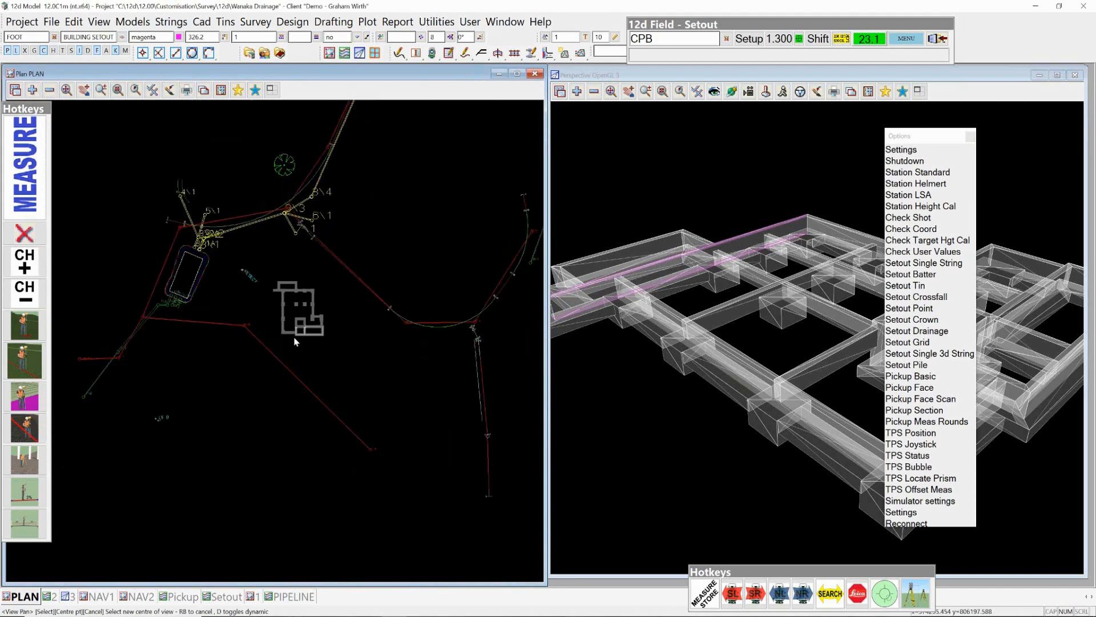
{"action": "scroll", "coordinate": [296, 341], "scroll_direction": "up", "scroll_amount": 10}
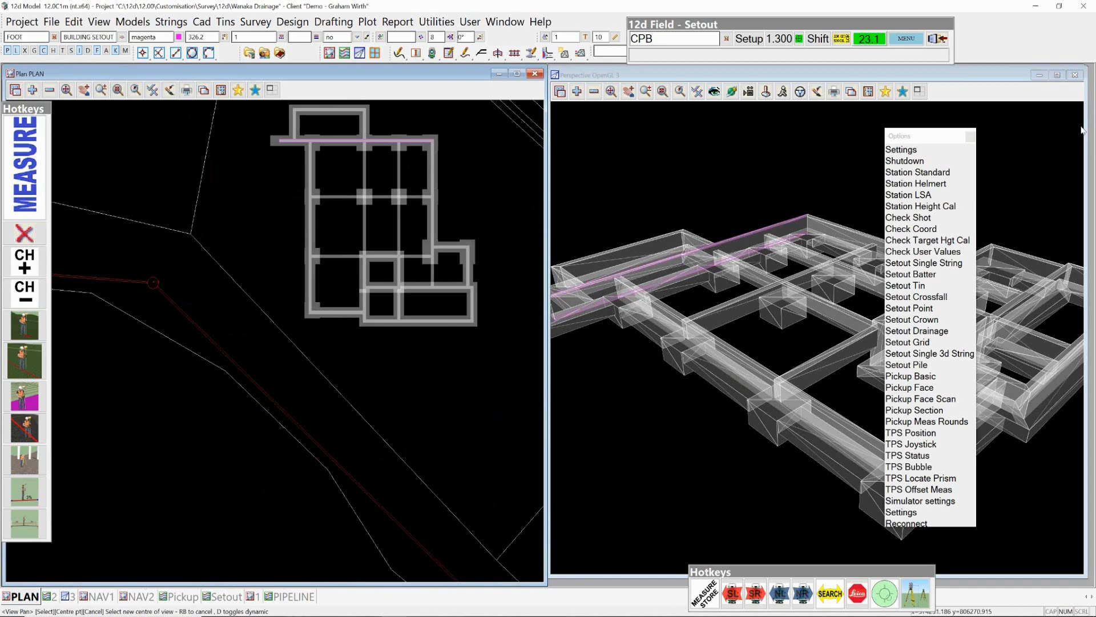
Minimise the Perspective OpenGL 3 view and bring the Pickup section view to the front.
{"action": "left_click", "coordinate": [1040, 78]}
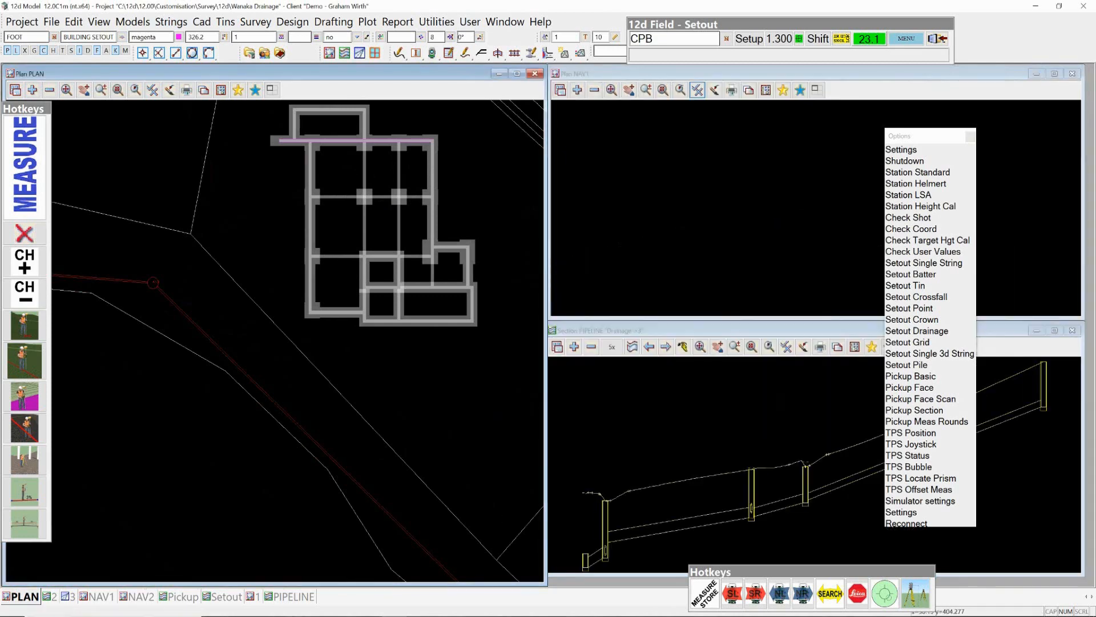
{"action": "left_click", "coordinate": [183, 597]}
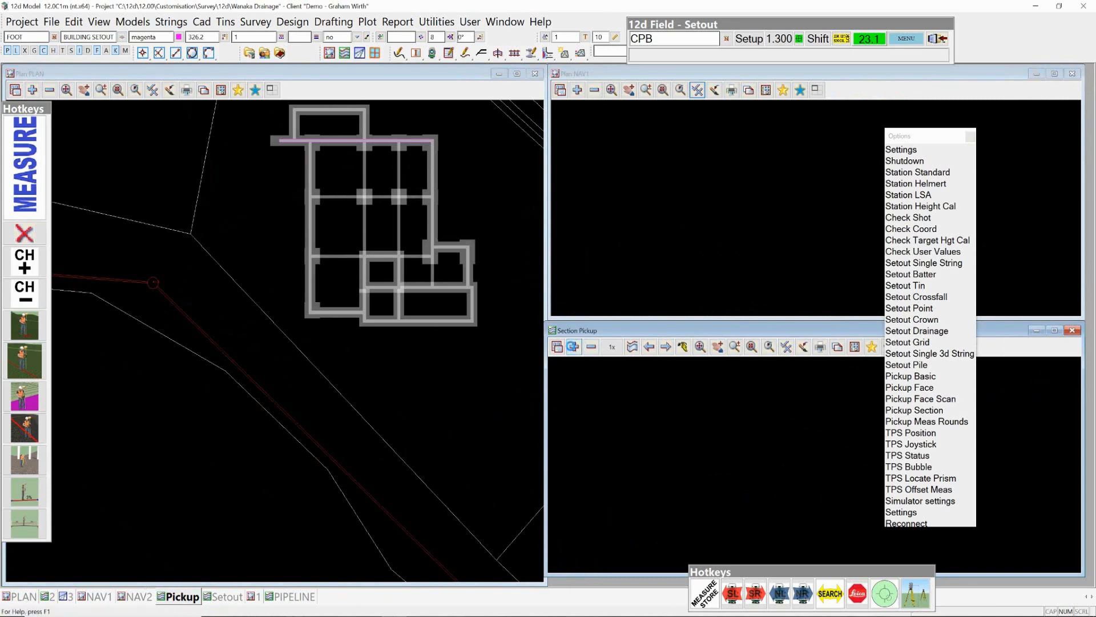
Check which models can be added to and removed from the Pickup section view.
{"action": "left_click", "coordinate": [573, 346]}
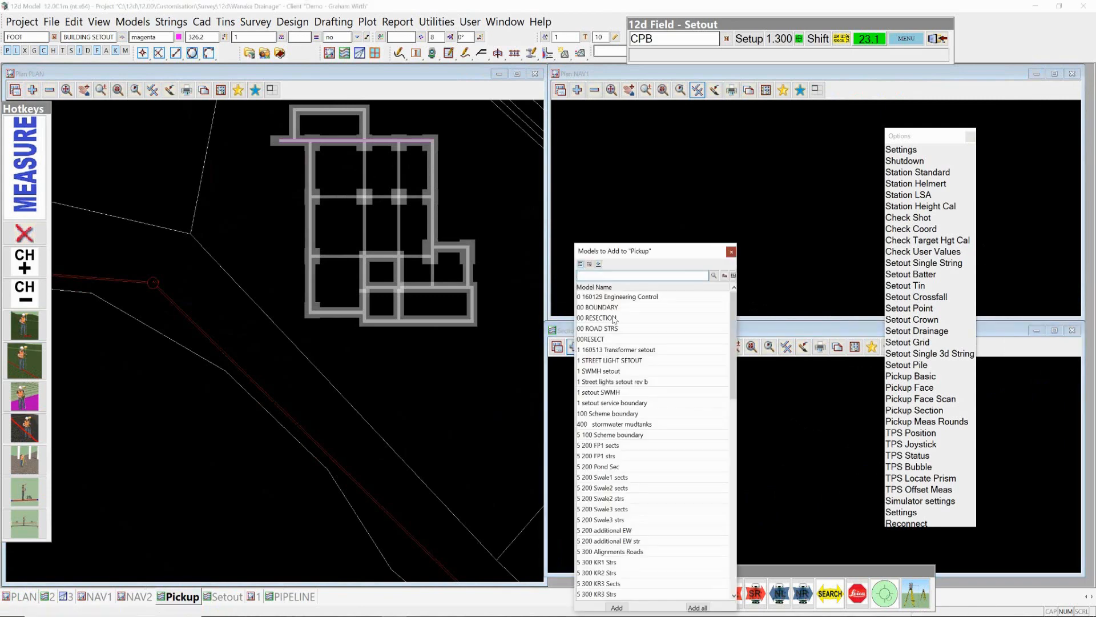
{"action": "left_click", "coordinate": [591, 347]}
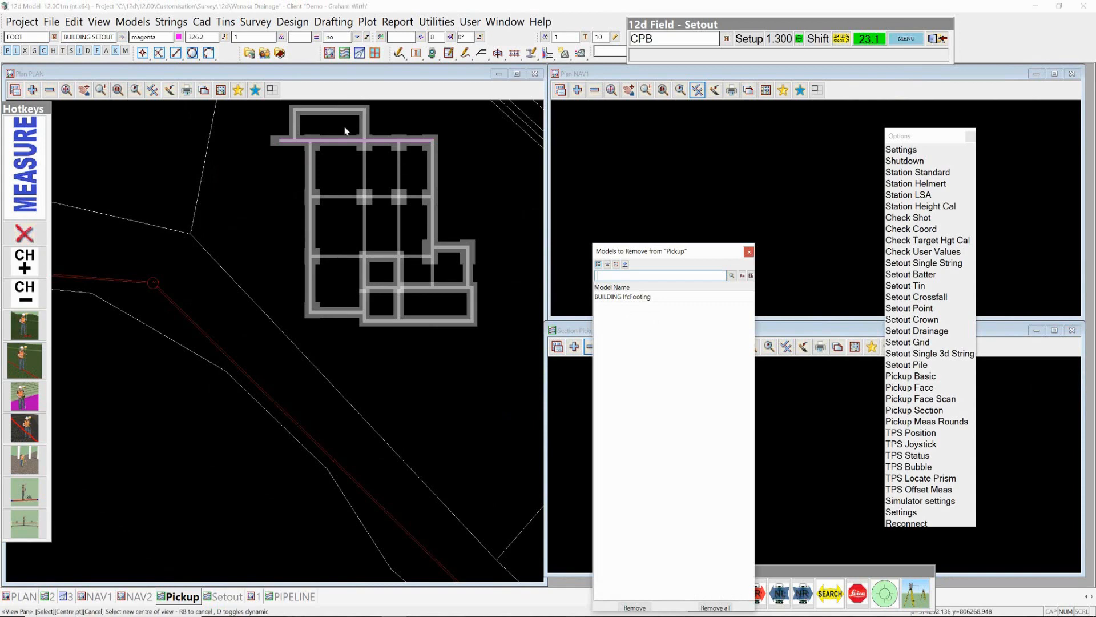
Turn on Z values in the PLAN view for the footings and dismiss the Pickup model removal list.
{"action": "scroll", "coordinate": [385, 166], "scroll_direction": "up", "scroll_amount": 3}
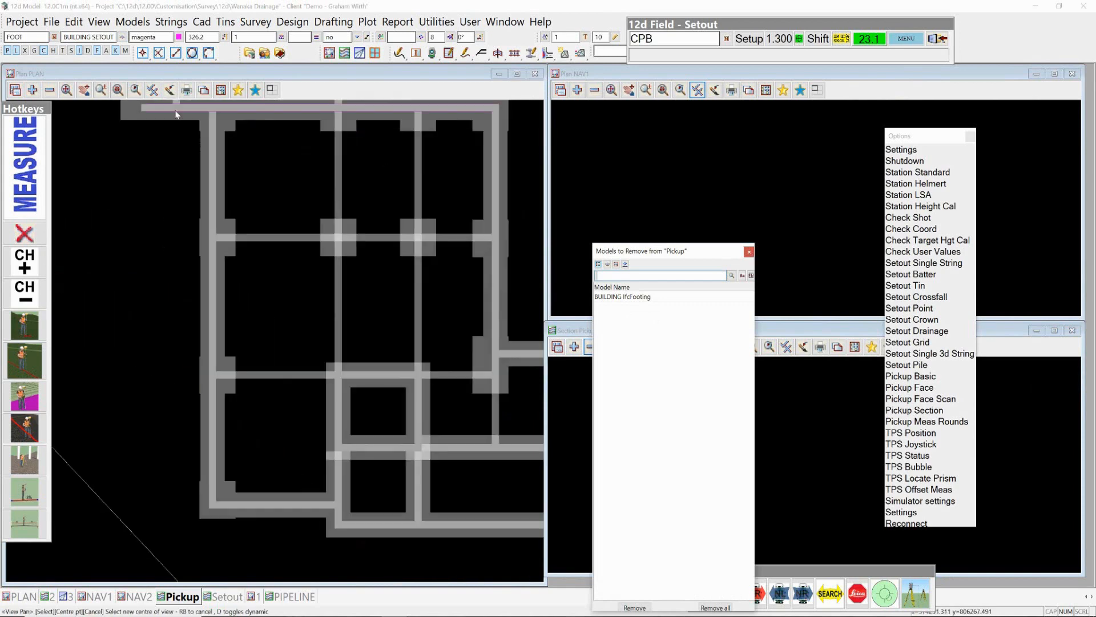
{"action": "left_click", "coordinate": [82, 90]}
{"action": "left_click", "coordinate": [289, 193]}
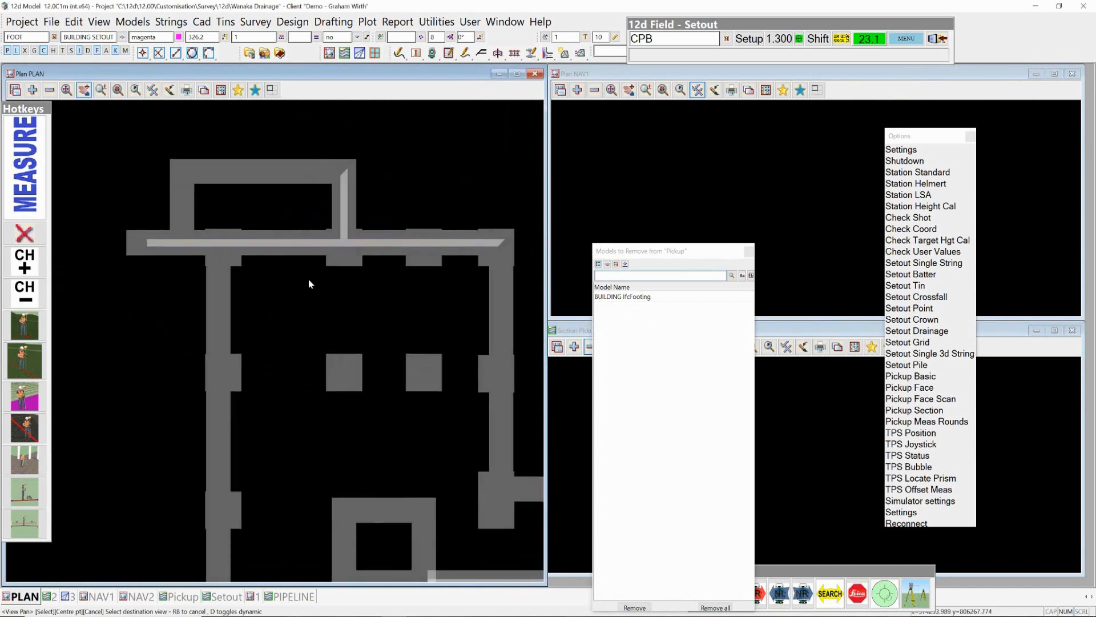
{"action": "left_click", "coordinate": [308, 279]}
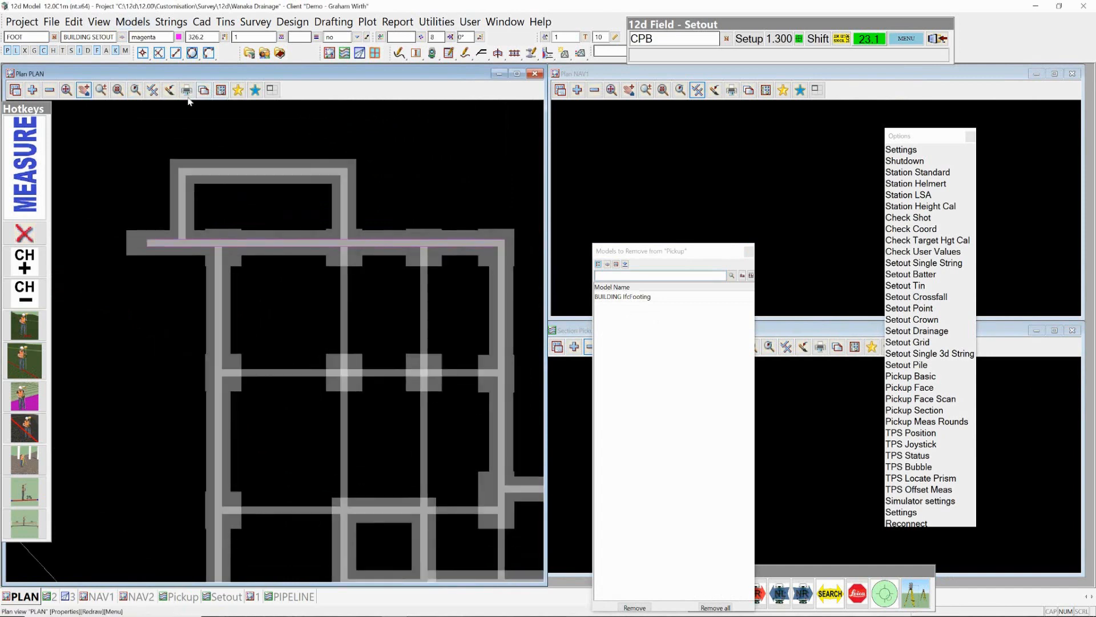
{"action": "left_click", "coordinate": [152, 90]}
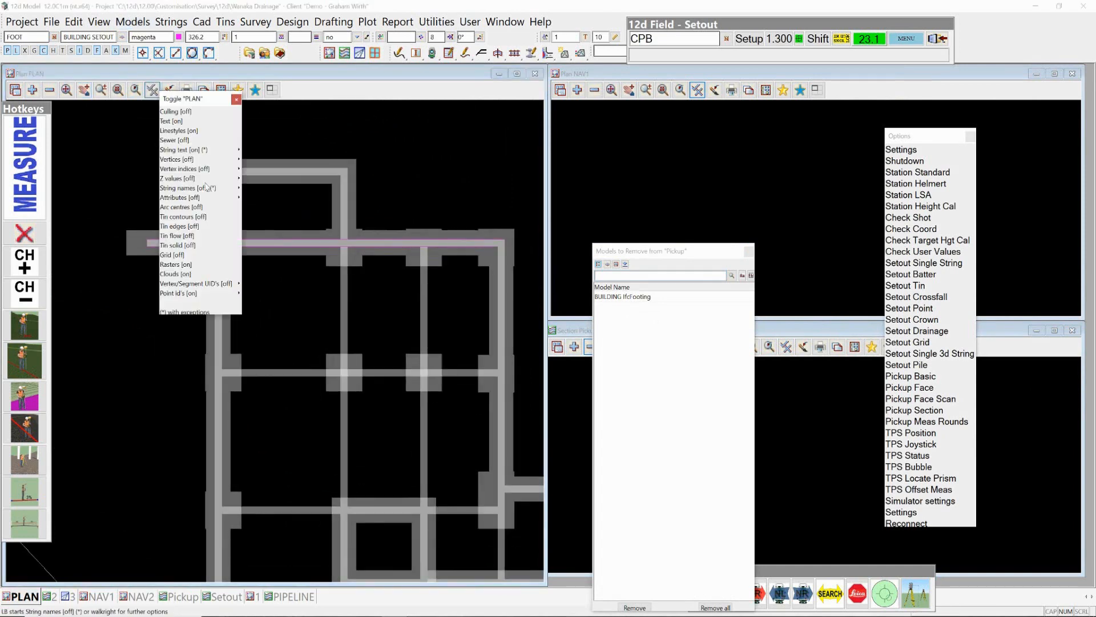
{"action": "left_click", "coordinate": [177, 178]}
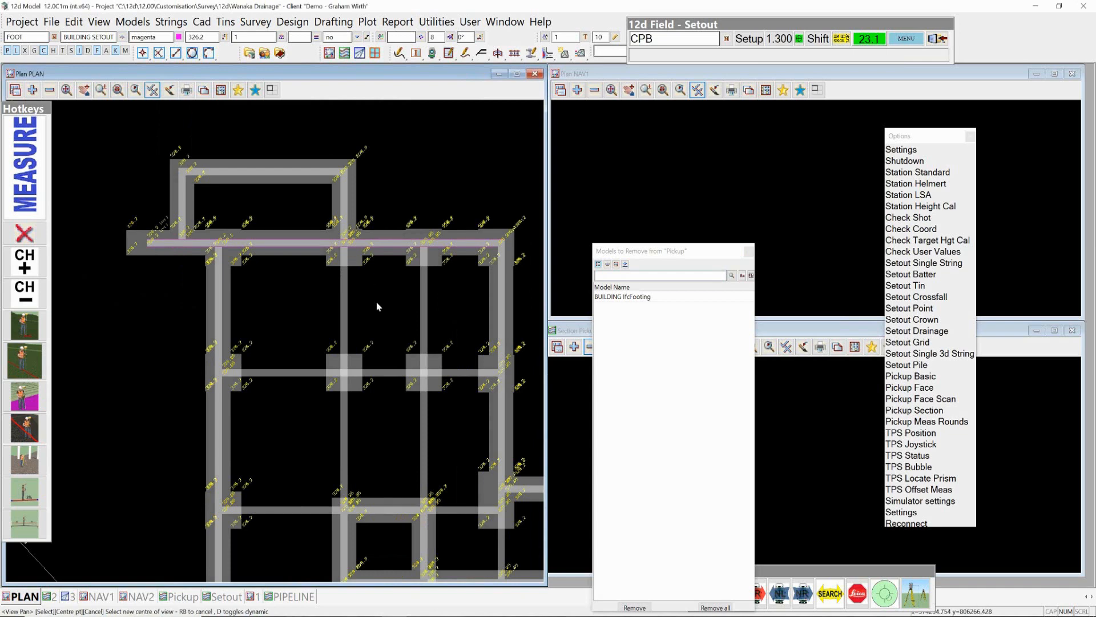
{"action": "left_click", "coordinate": [750, 252]}
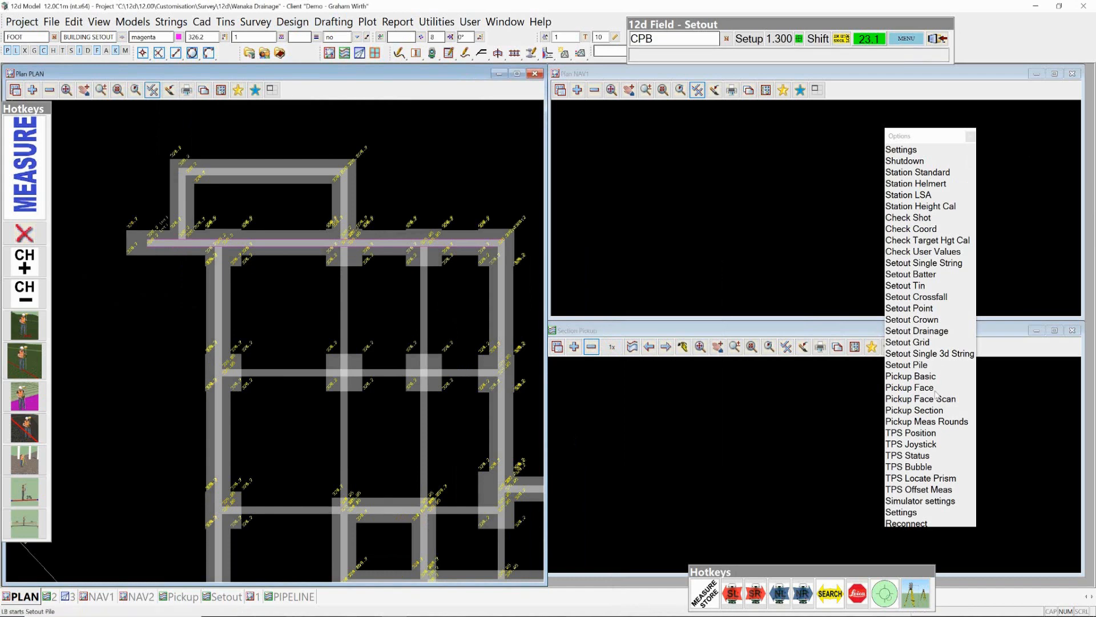
Turn the total station to an XYZ position picked on the long purple footing wall string using TPS Position.
{"action": "left_click", "coordinate": [927, 433]}
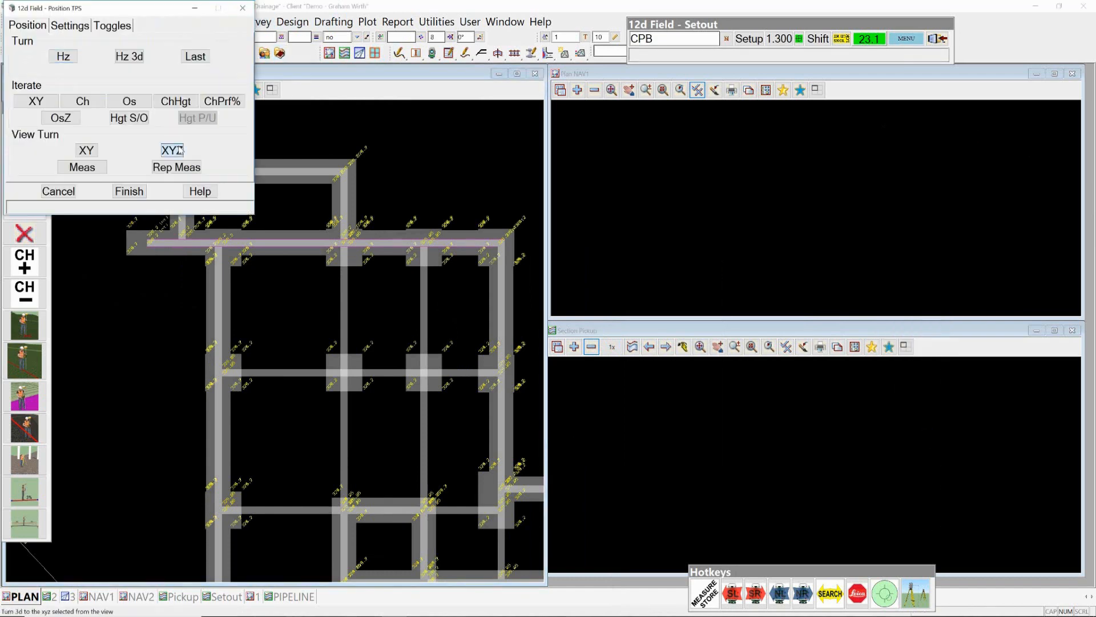
{"action": "left_click", "coordinate": [178, 150]}
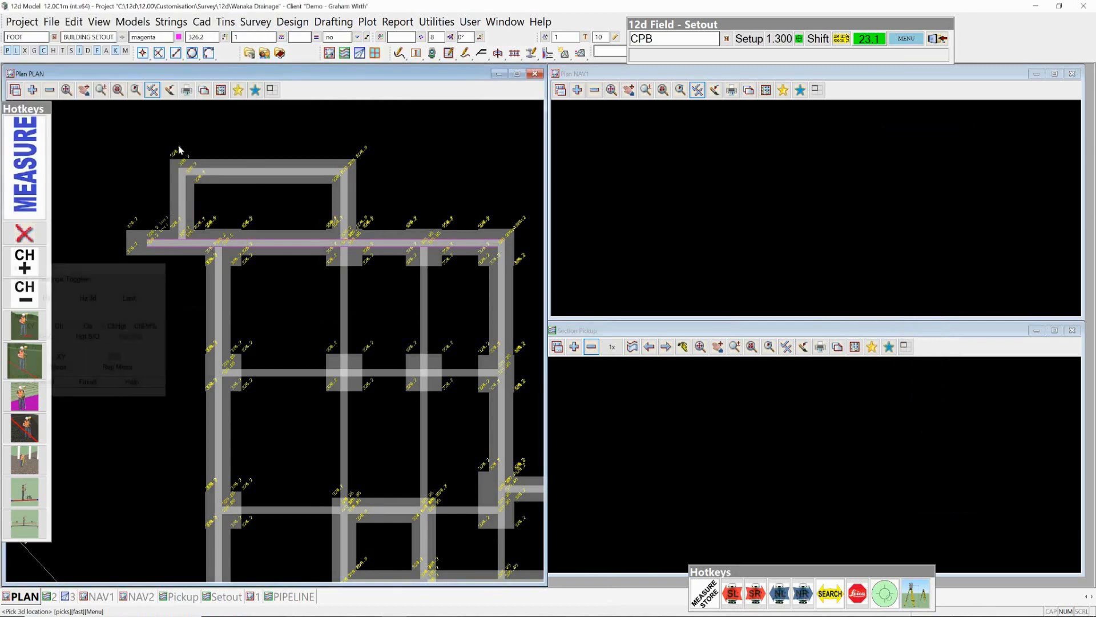
{"action": "left_click", "coordinate": [281, 241]}
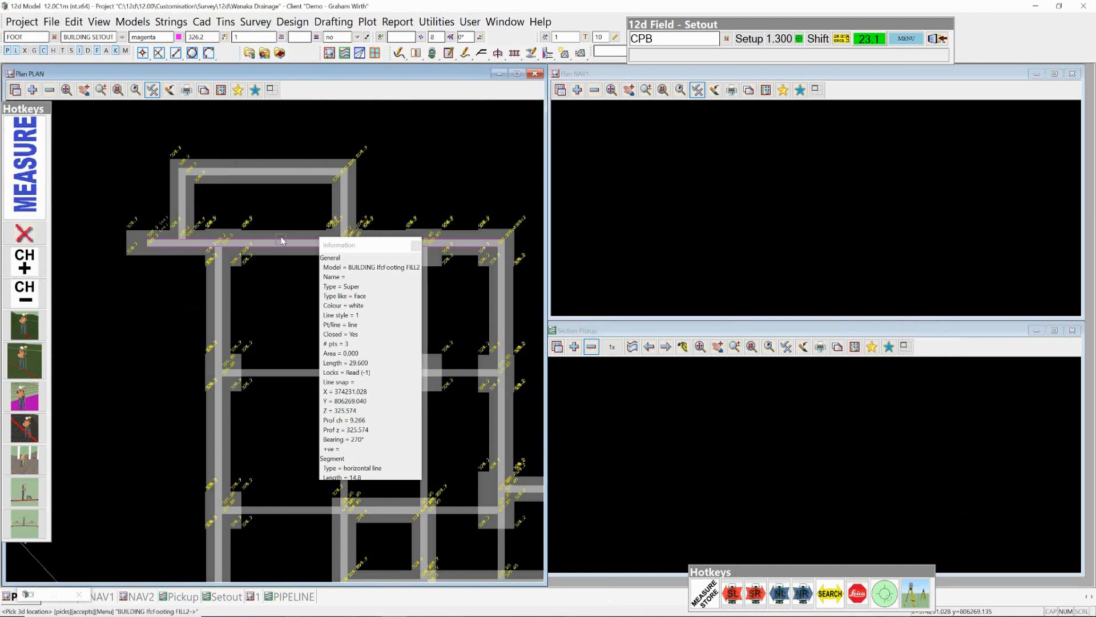
{"action": "left_click", "coordinate": [281, 238]}
{"action": "left_click", "coordinate": [282, 238]}
{"action": "middle_click", "coordinate": [282, 241]}
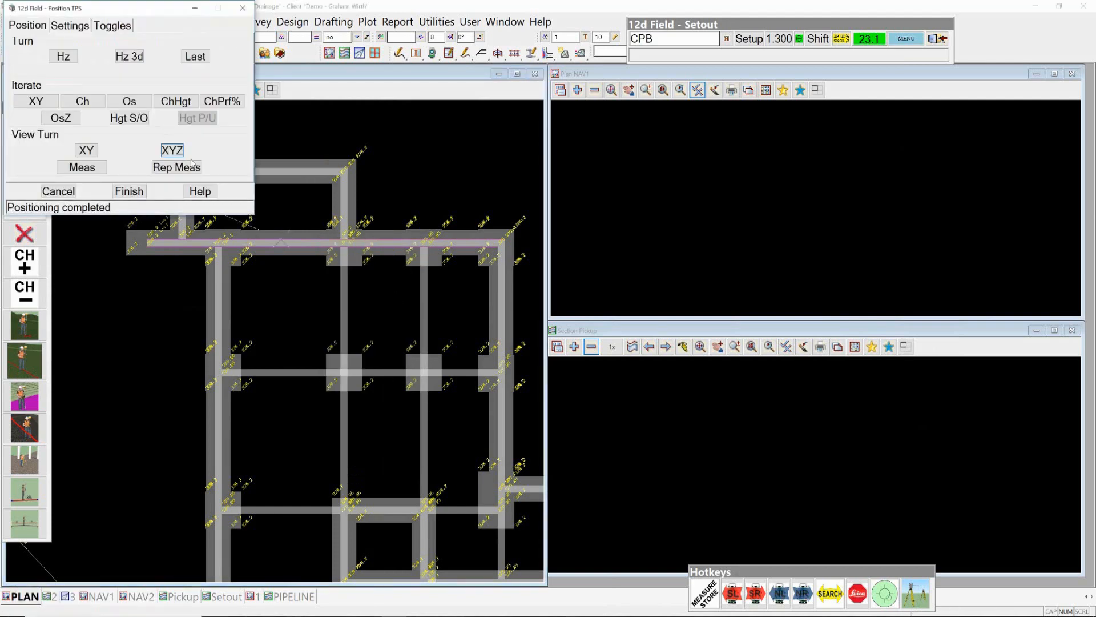
{"action": "left_click", "coordinate": [183, 154]}
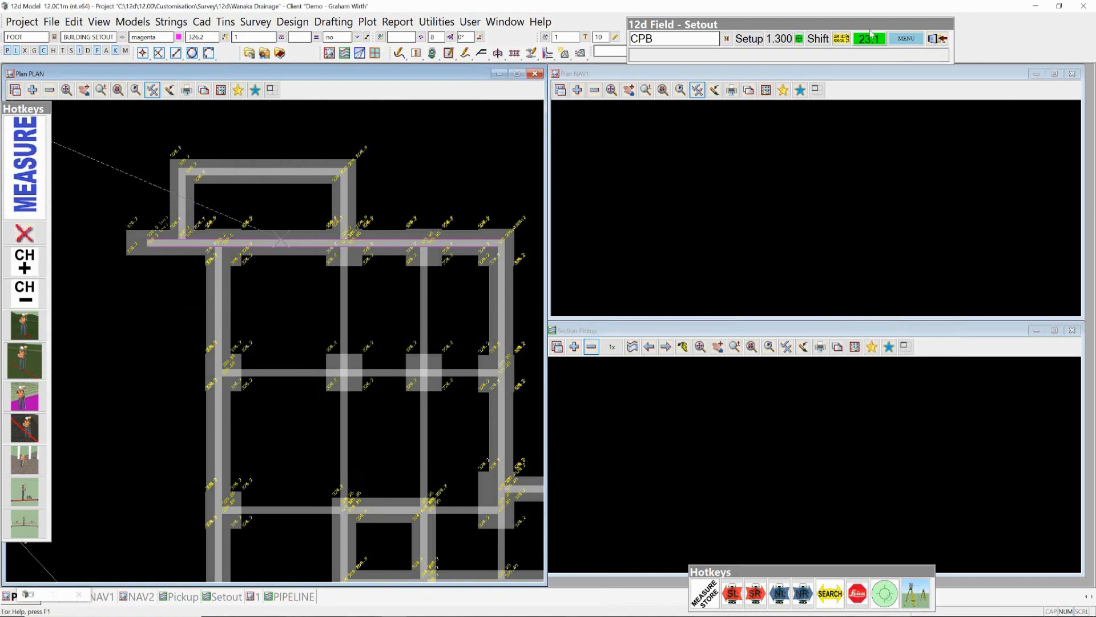
Start Setout Single String on BUILDING SETOUT->FOOT and set the control string raw chainage to 3.
{"action": "left_click", "coordinate": [906, 39]}
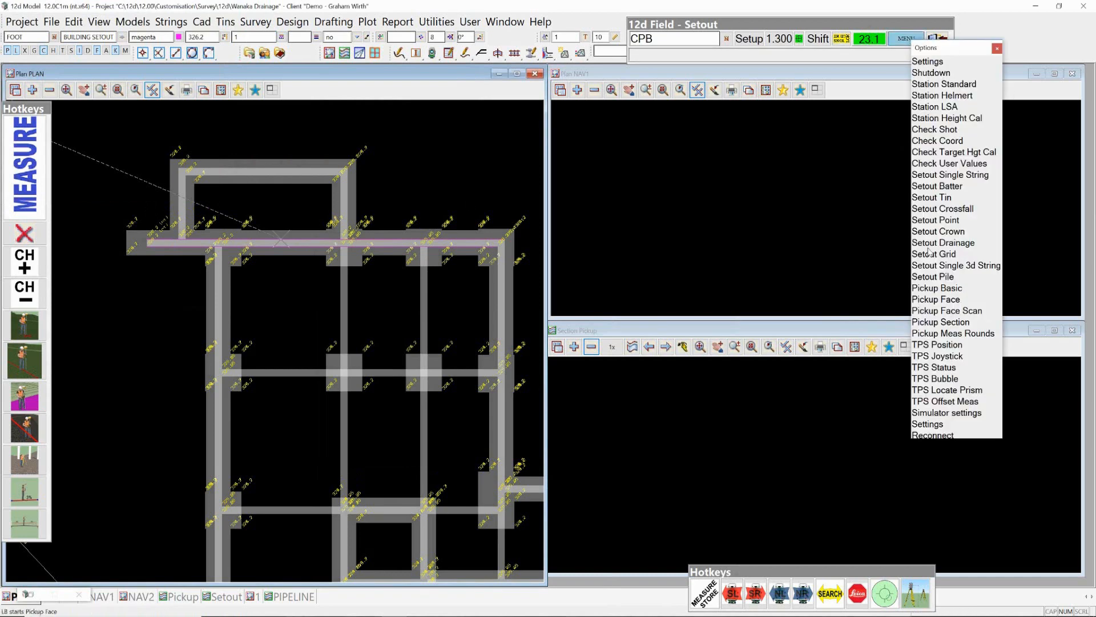
{"action": "left_click", "coordinate": [943, 177]}
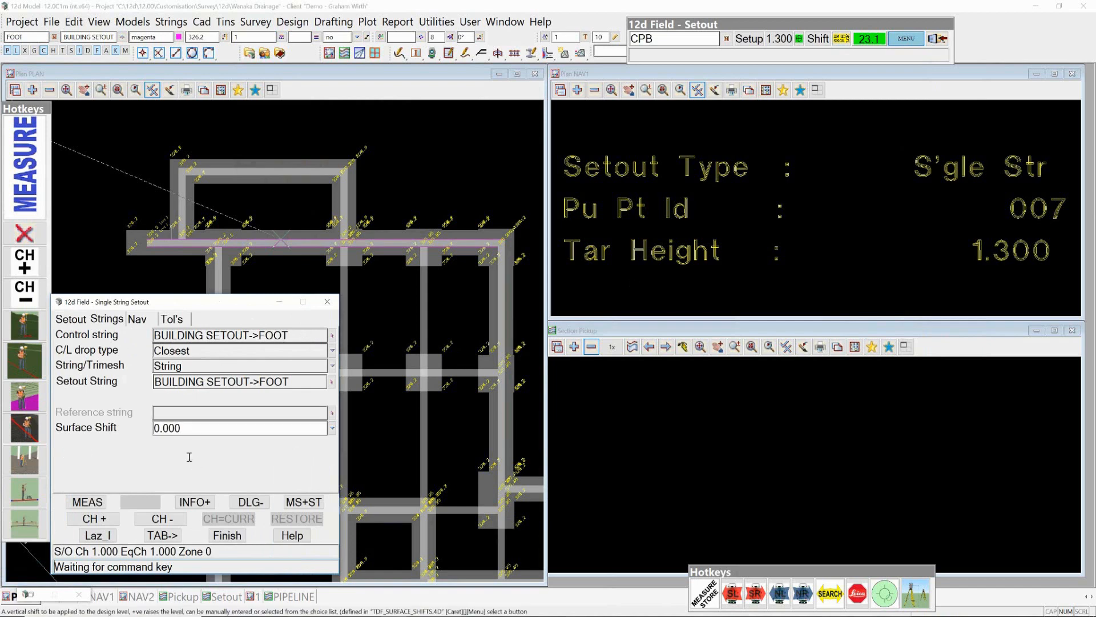
{"action": "left_click", "coordinate": [76, 321]}
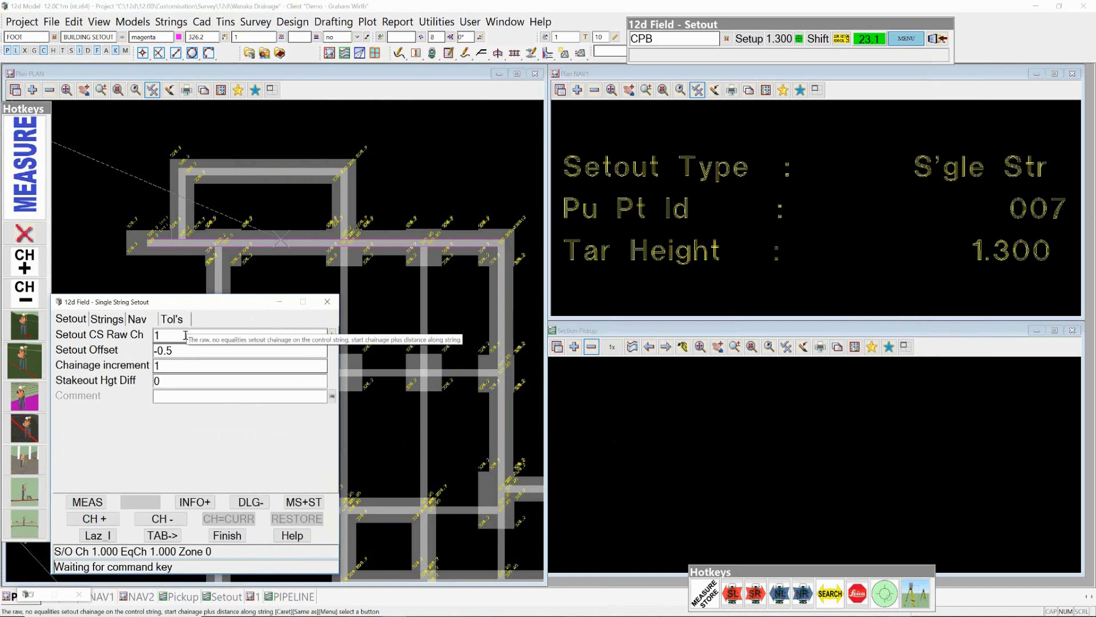
{"action": "key", "text": "BackSpace"}
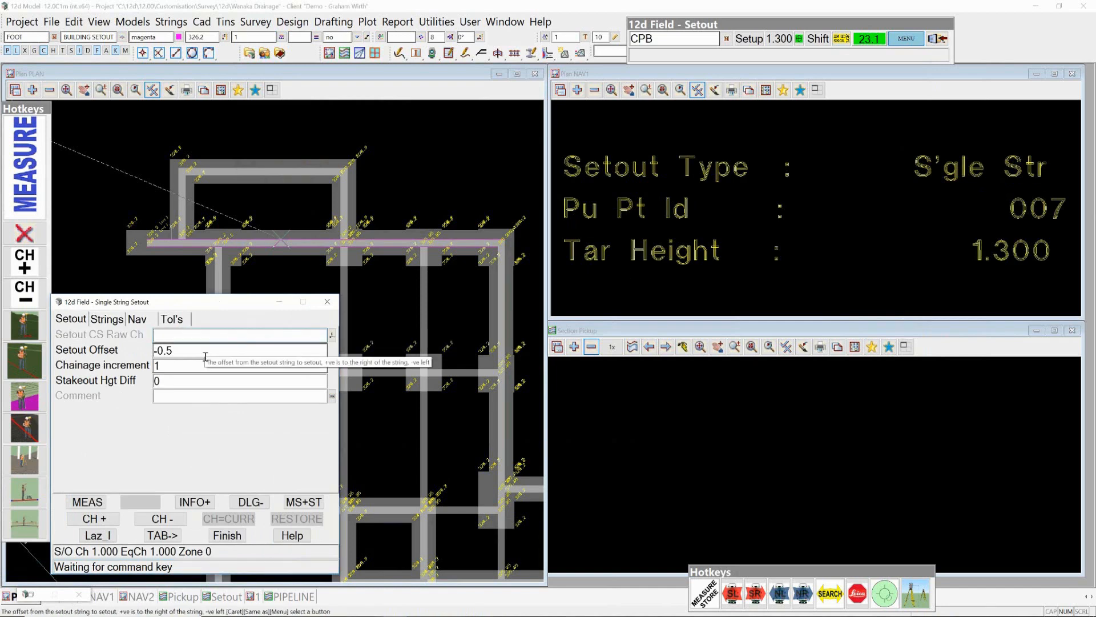
{"action": "type", "text": "3"}
{"action": "key", "text": "Return"}
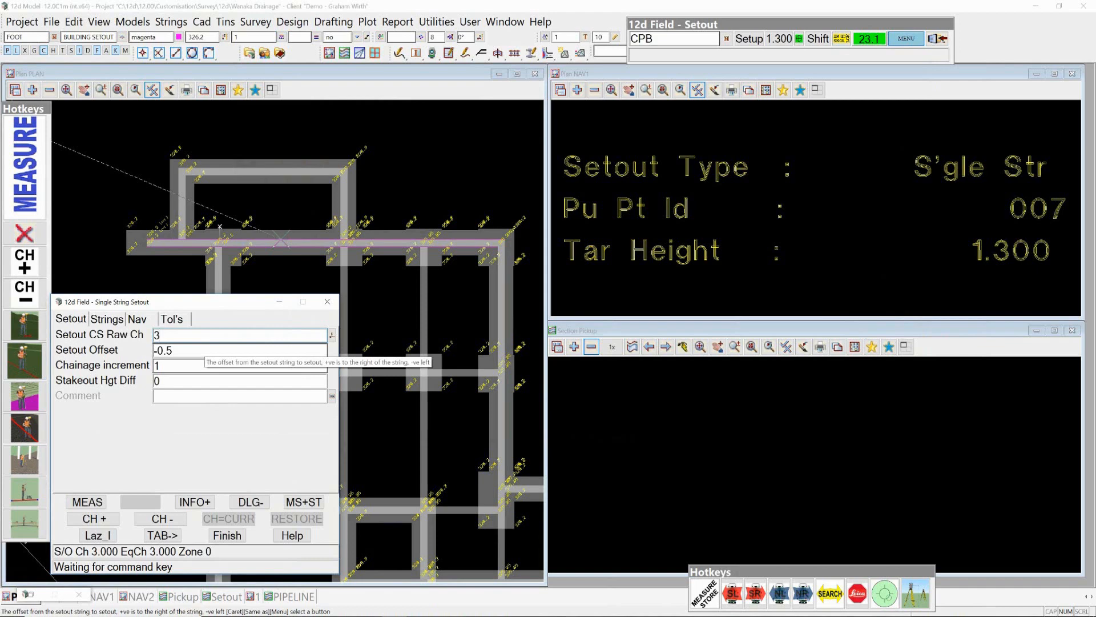
{"action": "left_click", "coordinate": [204, 350]}
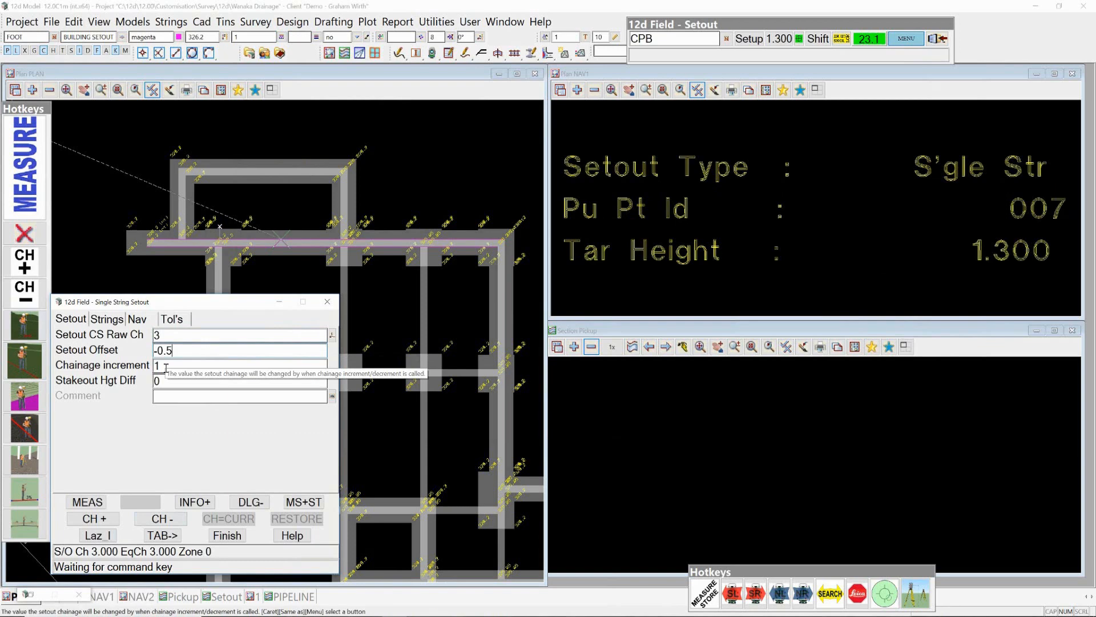
Advance the setout chainage by two increments to 5 and take a measurement, accepting the 1.300 target height.
{"action": "left_click", "coordinate": [89, 520]}
{"action": "left_click", "coordinate": [89, 521]}
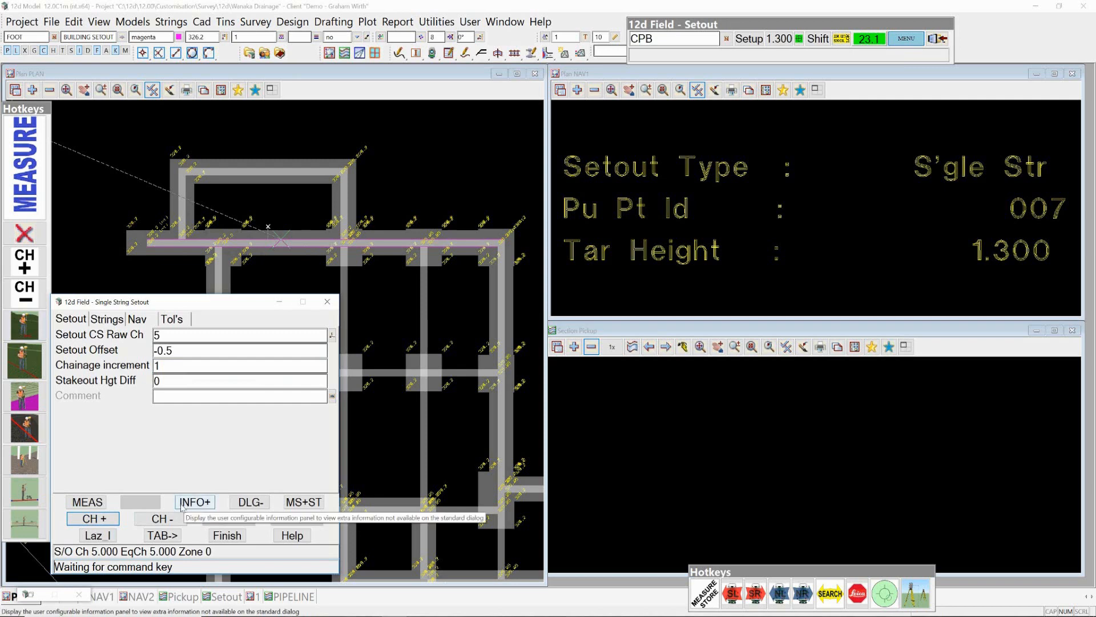
{"action": "left_click", "coordinate": [85, 503]}
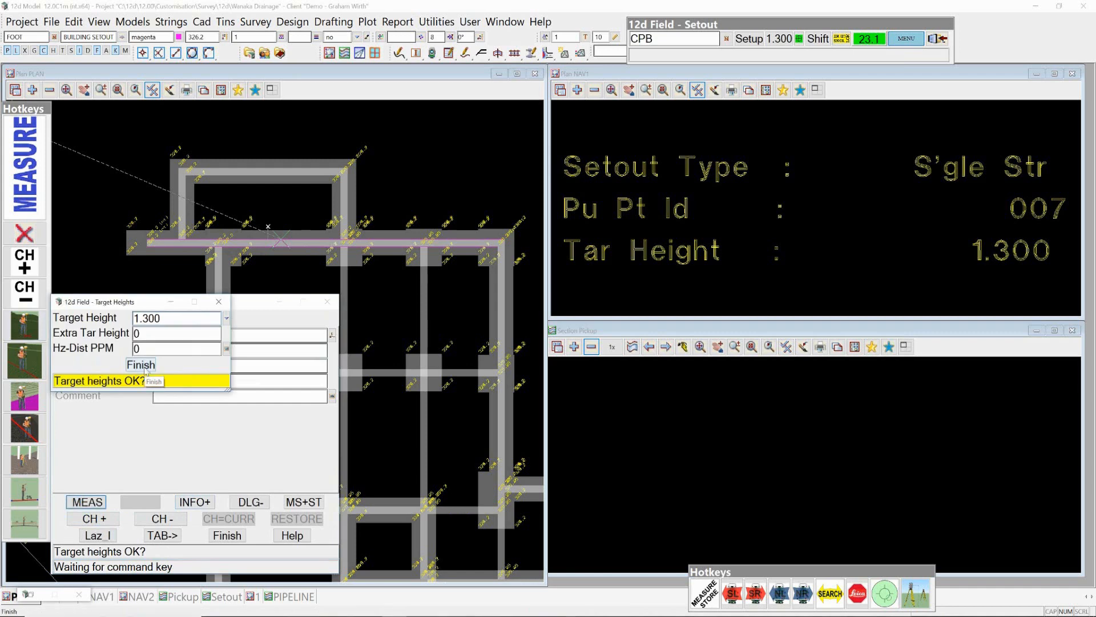
{"action": "left_click", "coordinate": [141, 366]}
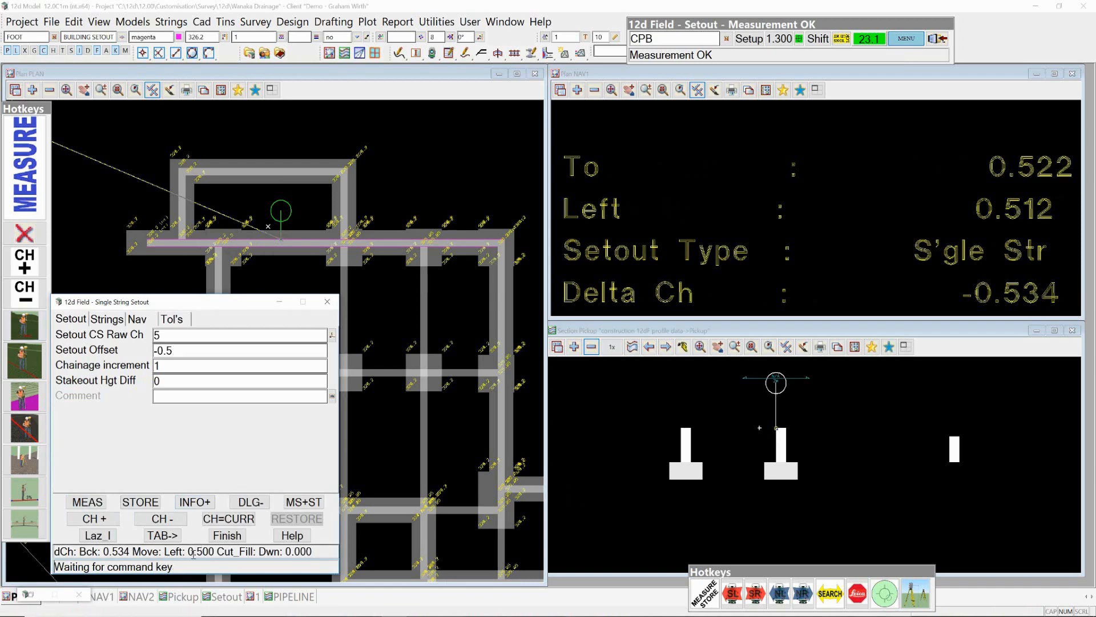
{"action": "left_click_drag", "start_coordinate": [182, 554], "coordinate": [315, 553]}
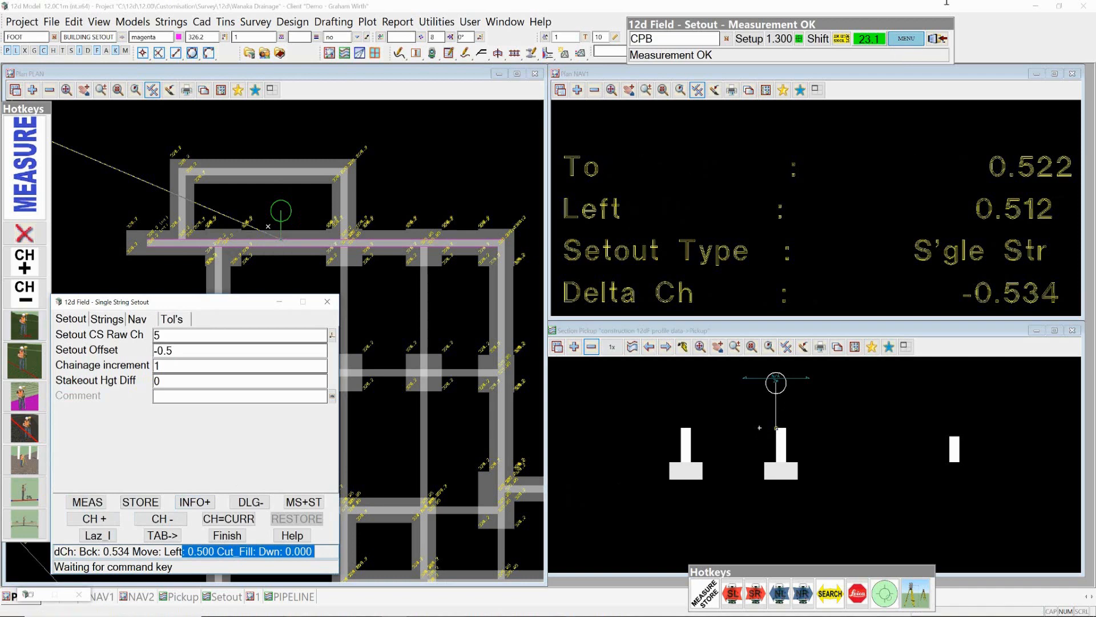
Set the navigation box TPS Orientation to Centreline in the 12d Field survey GUI settings.
{"action": "left_click", "coordinate": [904, 39]}
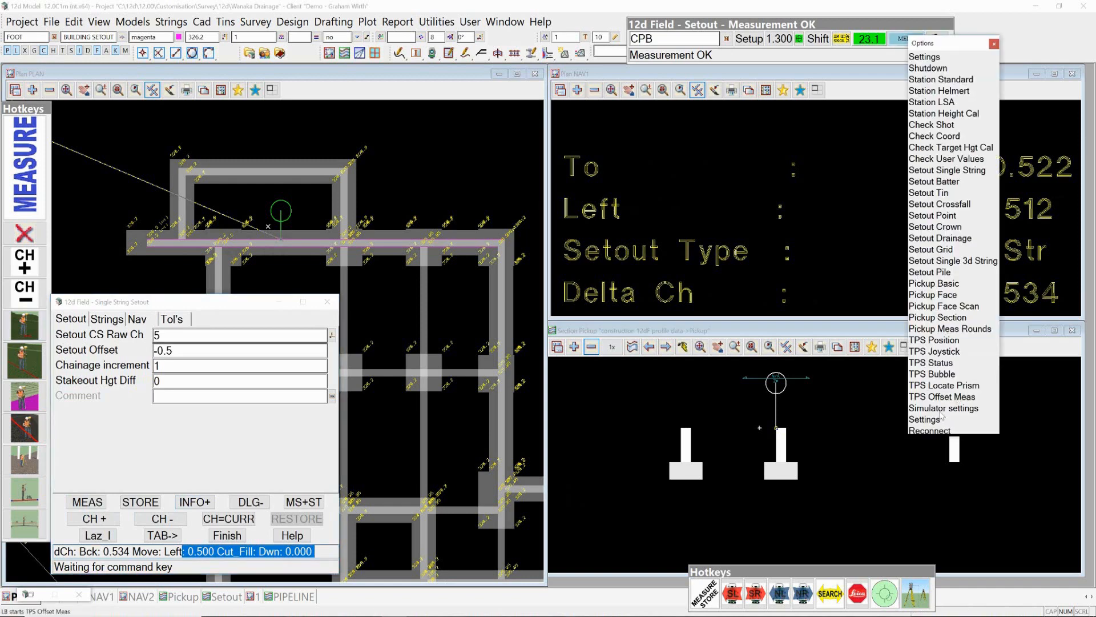
{"action": "left_click", "coordinate": [939, 429]}
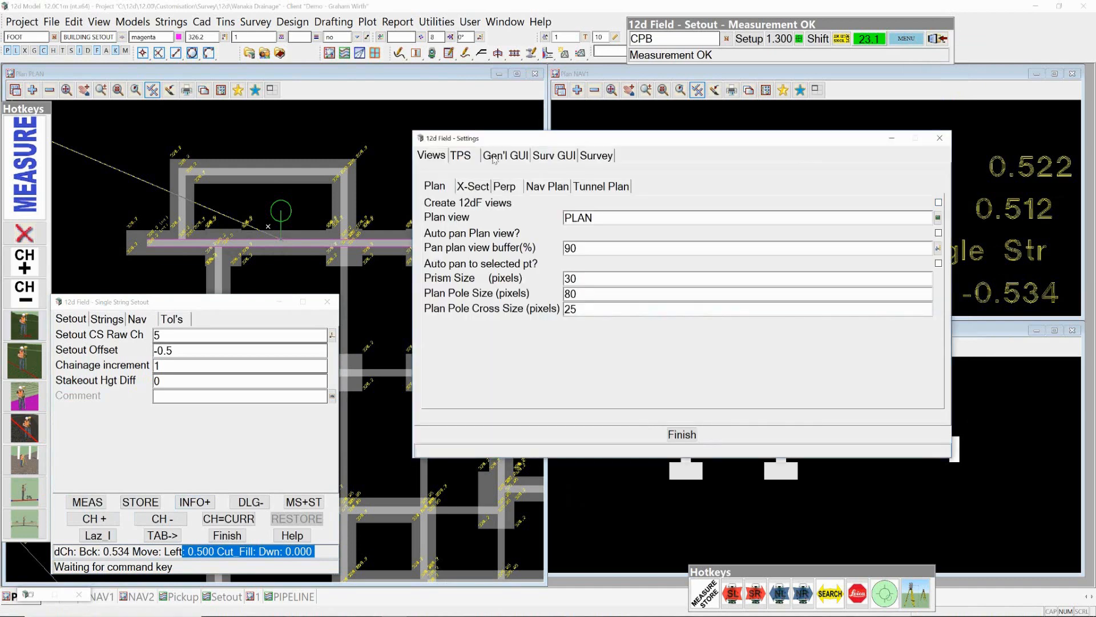
{"action": "left_click", "coordinate": [546, 156]}
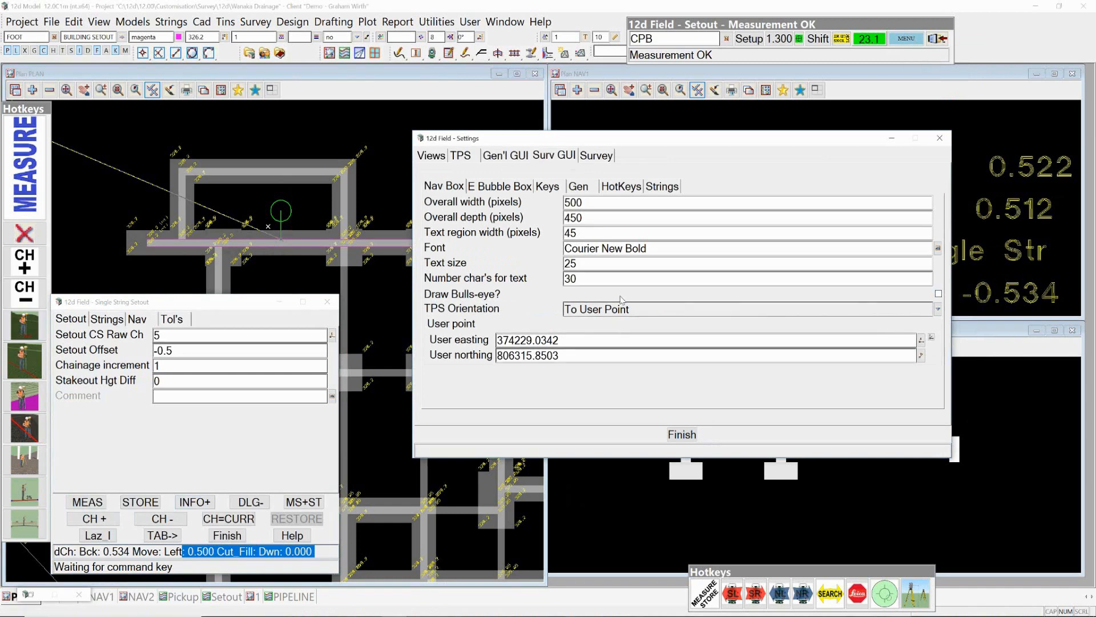
{"action": "left_click", "coordinate": [938, 310]}
{"action": "left_click", "coordinate": [970, 345]}
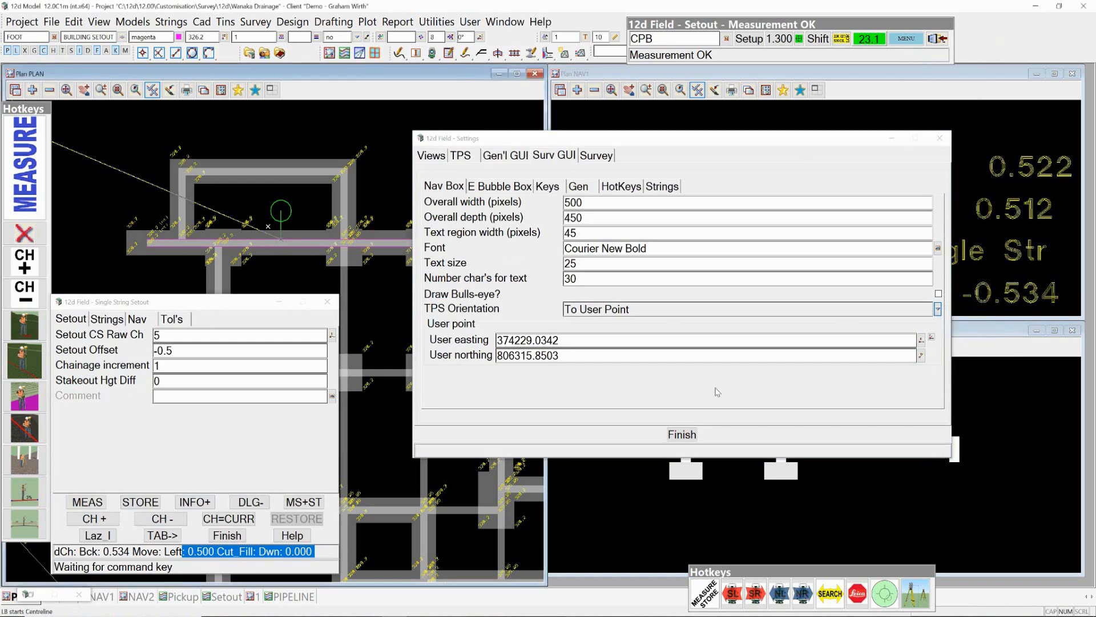
{"action": "left_click", "coordinate": [682, 434]}
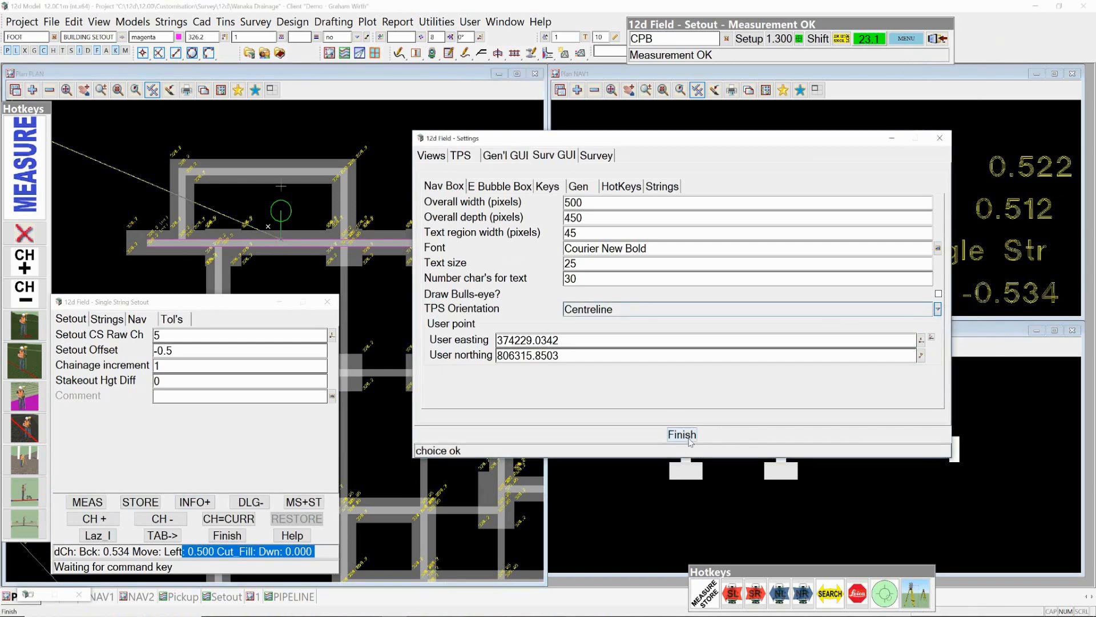
Restart Setout Single String, remeasure the point at chainage 5 with target height 1.300, and show the complete readout in the NAV1 view.
{"action": "left_click", "coordinate": [88, 502]}
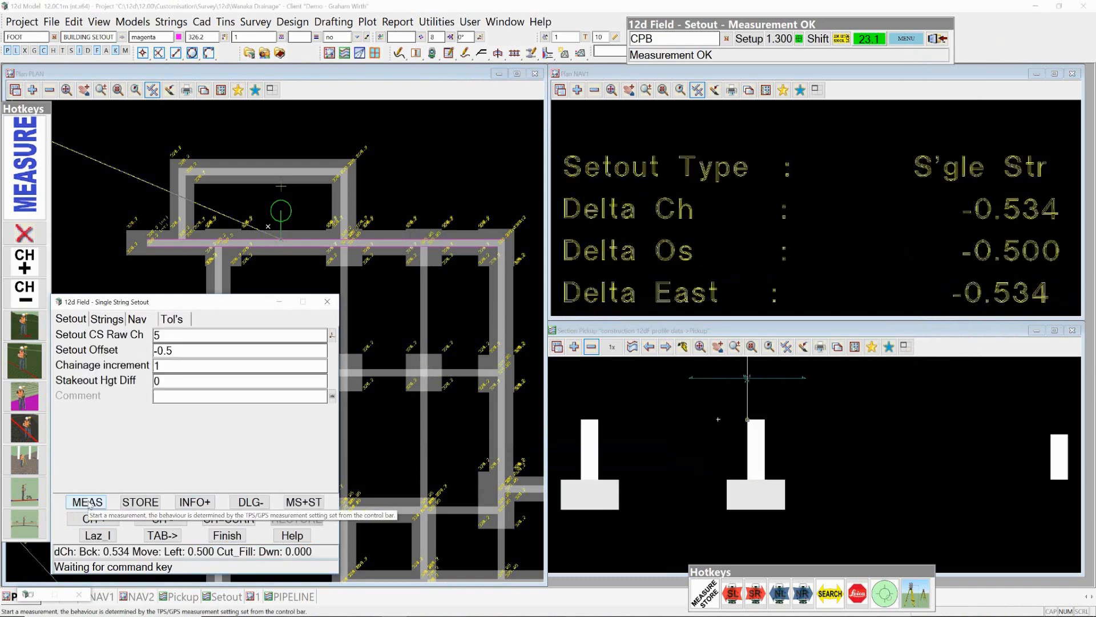
{"action": "left_click", "coordinate": [230, 540]}
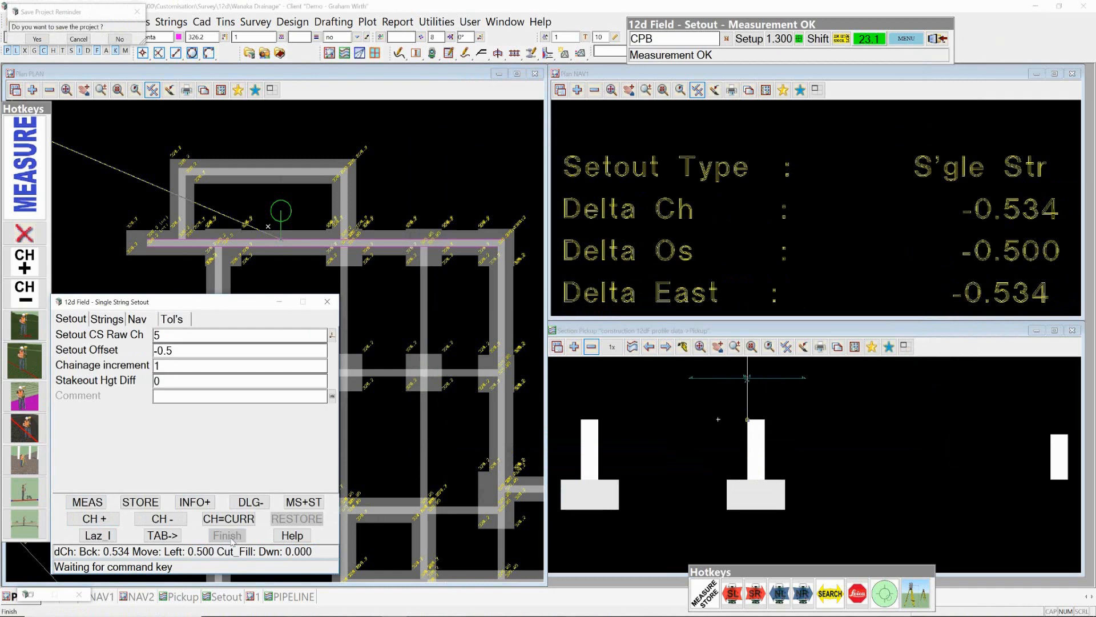
{"action": "left_click", "coordinate": [906, 38]}
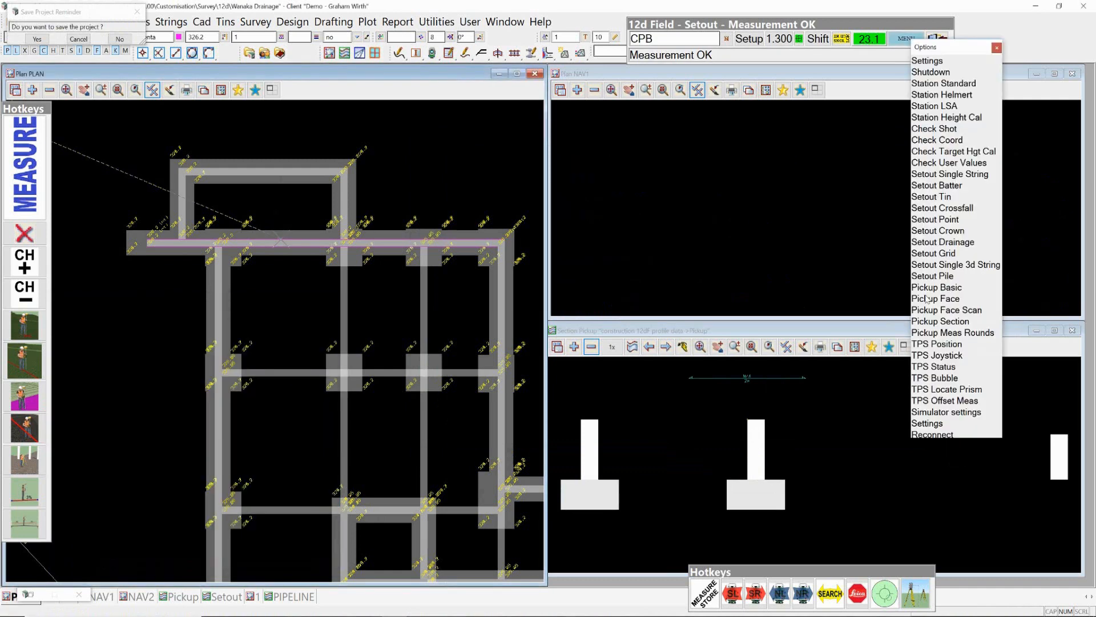
{"action": "left_click", "coordinate": [949, 175]}
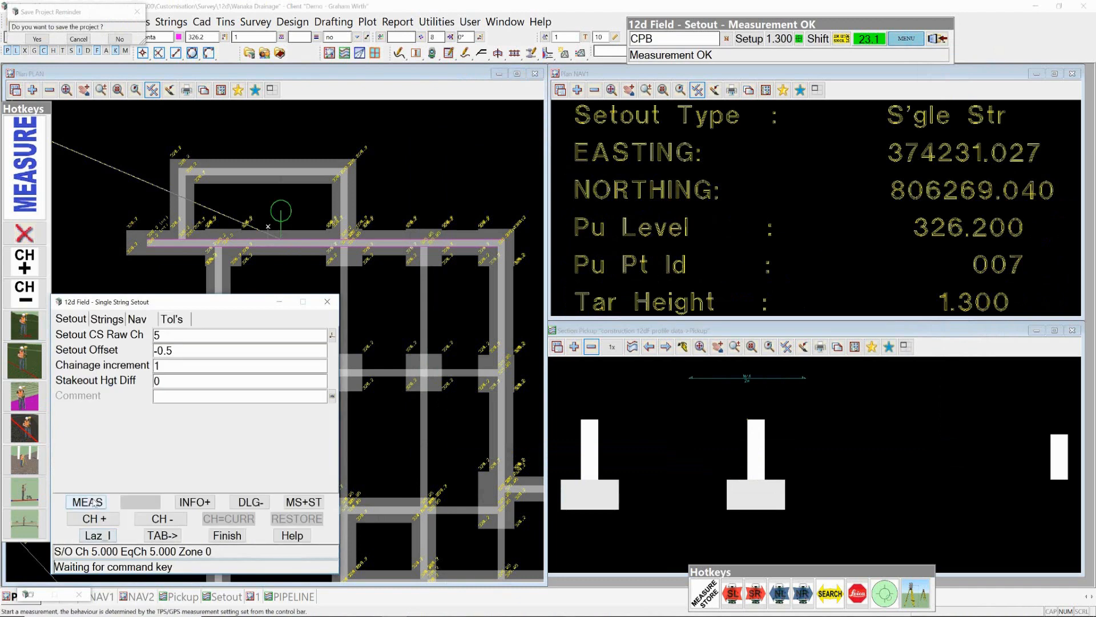
{"action": "left_click", "coordinate": [93, 500]}
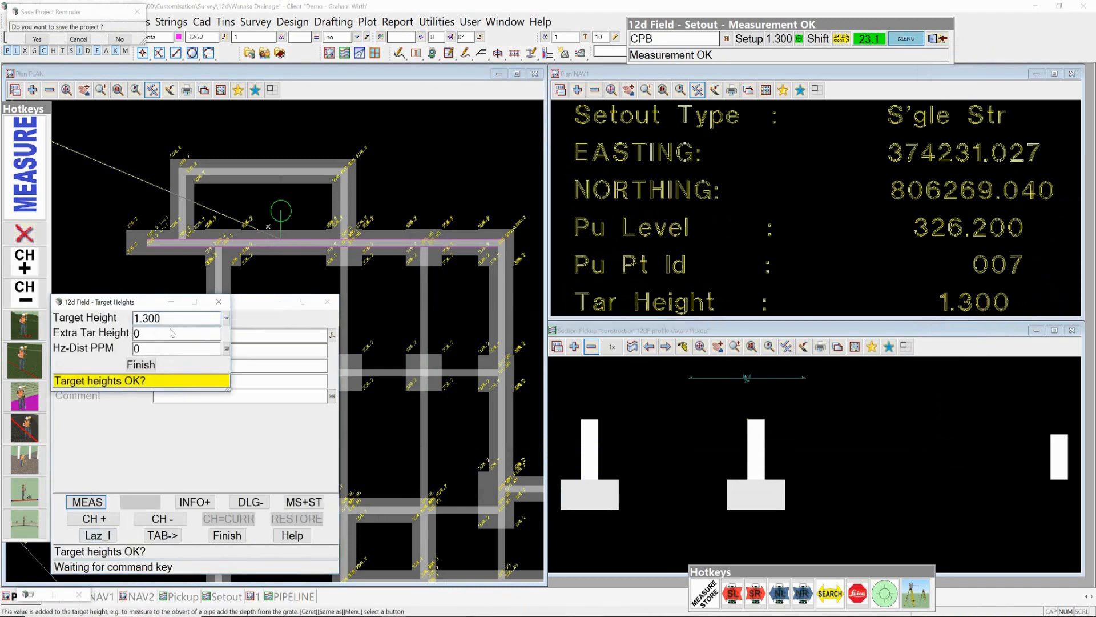
{"action": "left_click", "coordinate": [141, 366]}
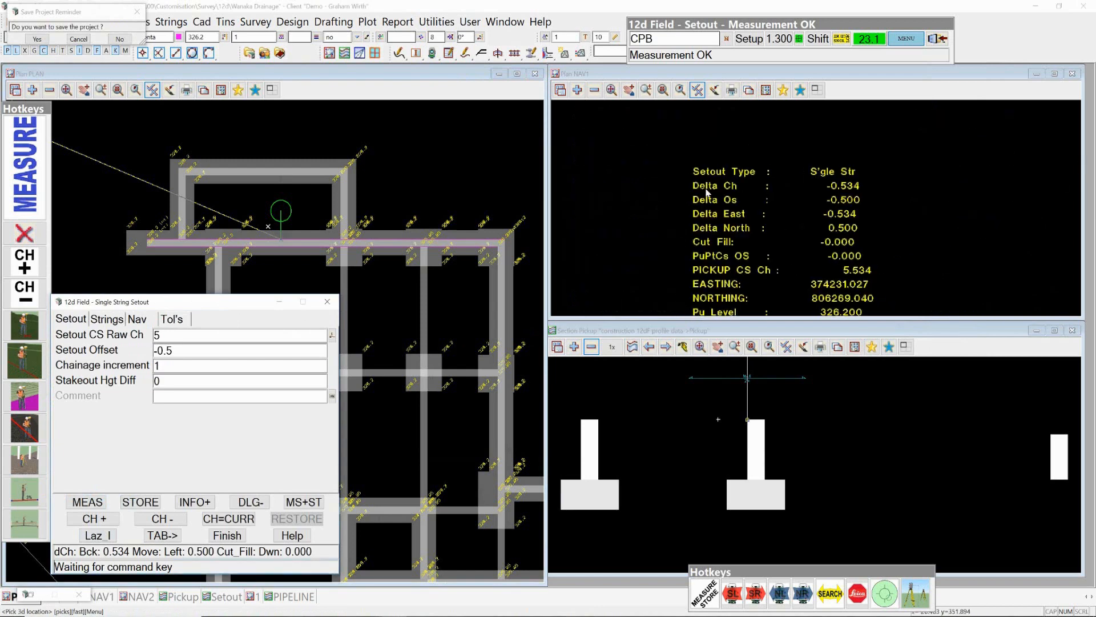
{"action": "left_click", "coordinate": [700, 244]}
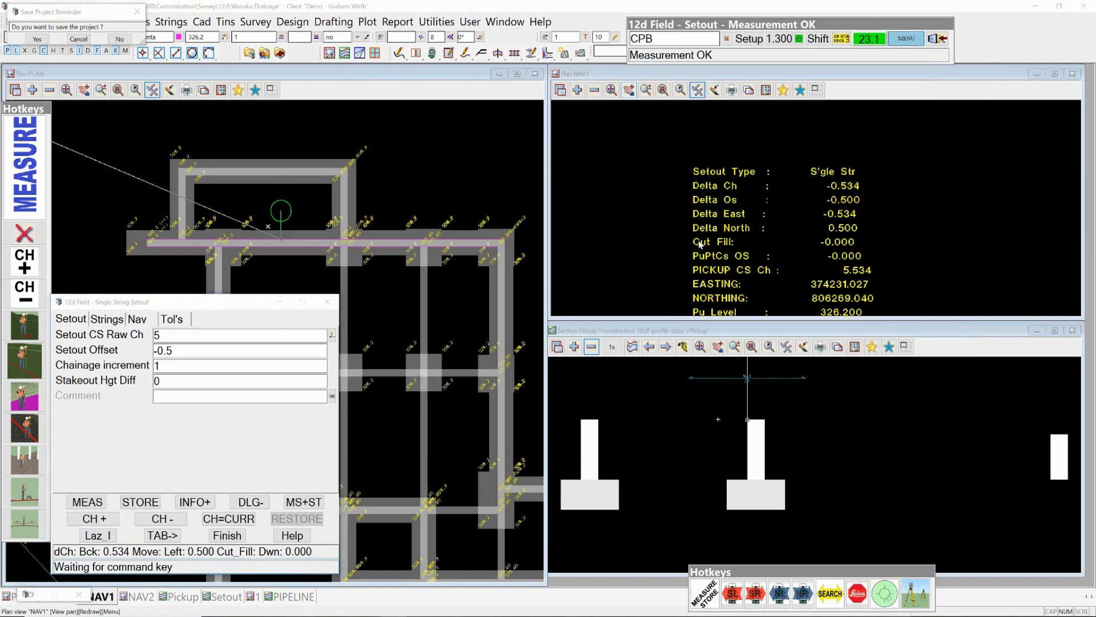
{"action": "left_click_drag", "start_coordinate": [700, 245], "coordinate": [742, 165]}
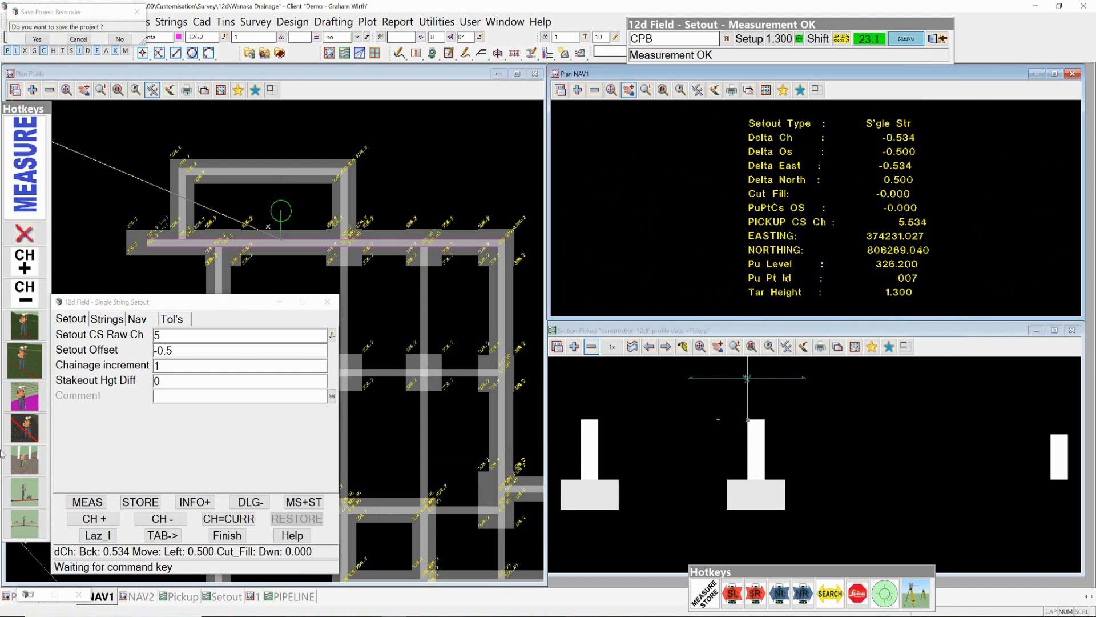
Save the project and collapse the Single String Setout dialog to its compact form.
{"action": "left_click", "coordinate": [37, 39]}
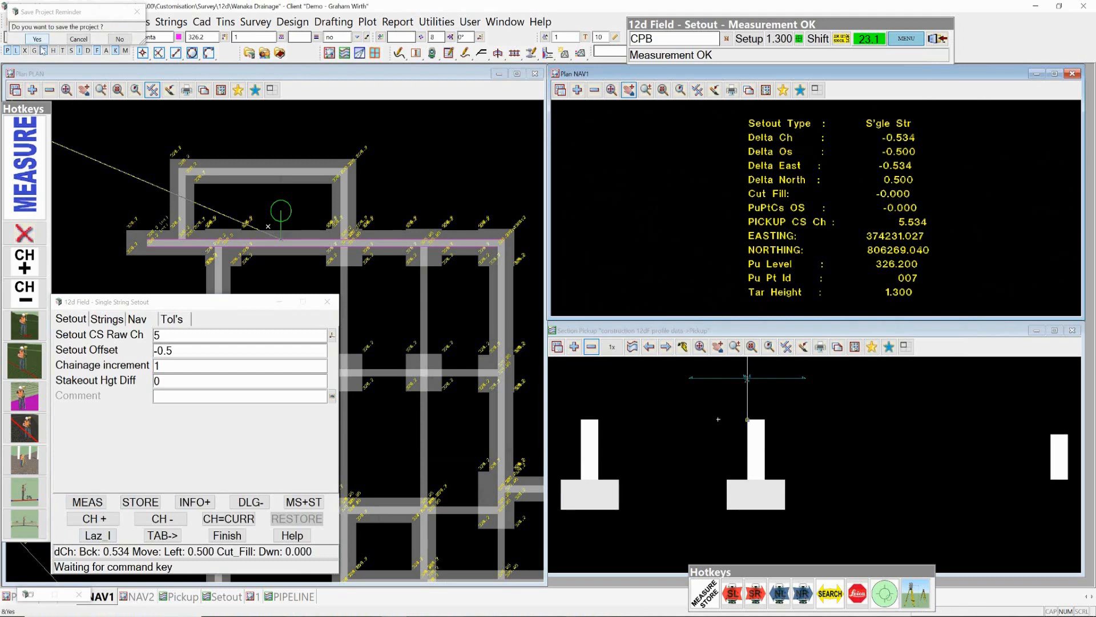
{"action": "left_click", "coordinate": [251, 502]}
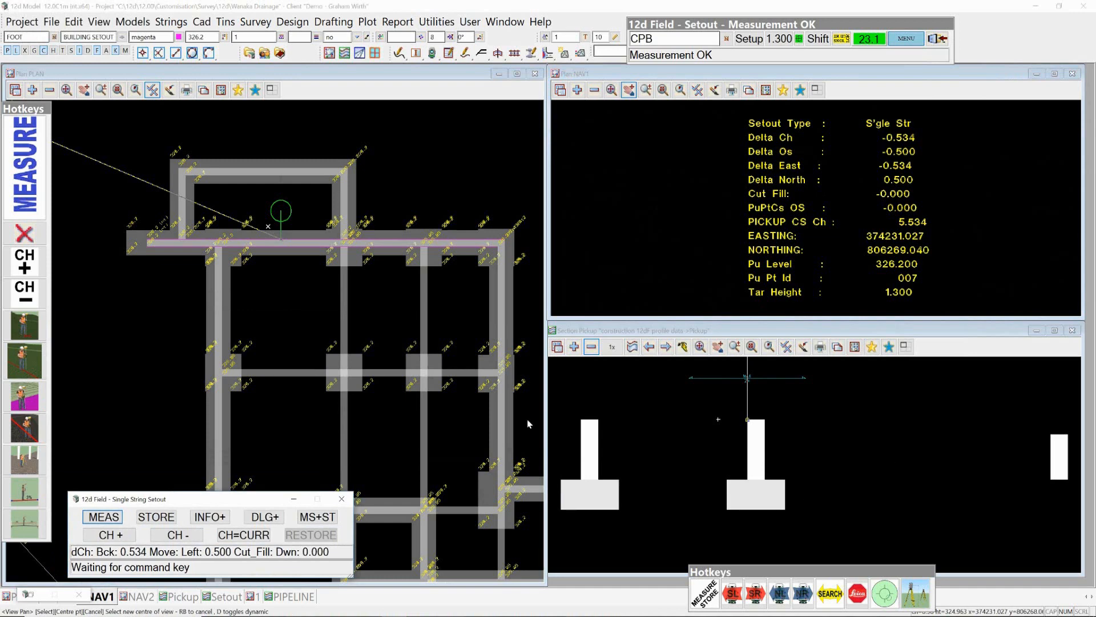
{"action": "right_click", "coordinate": [323, 325]}
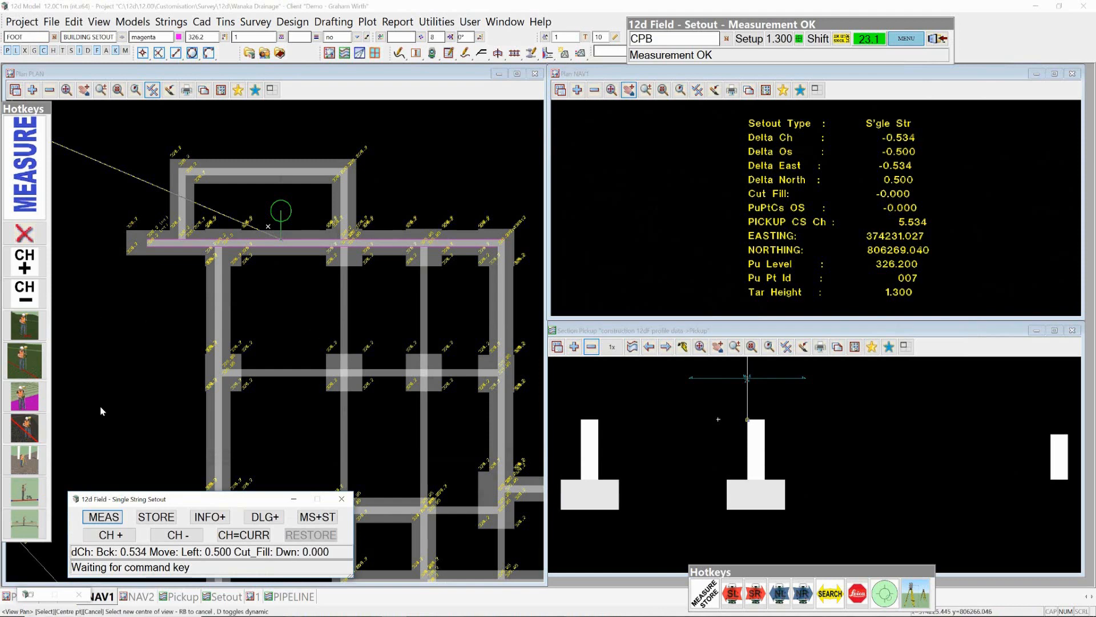